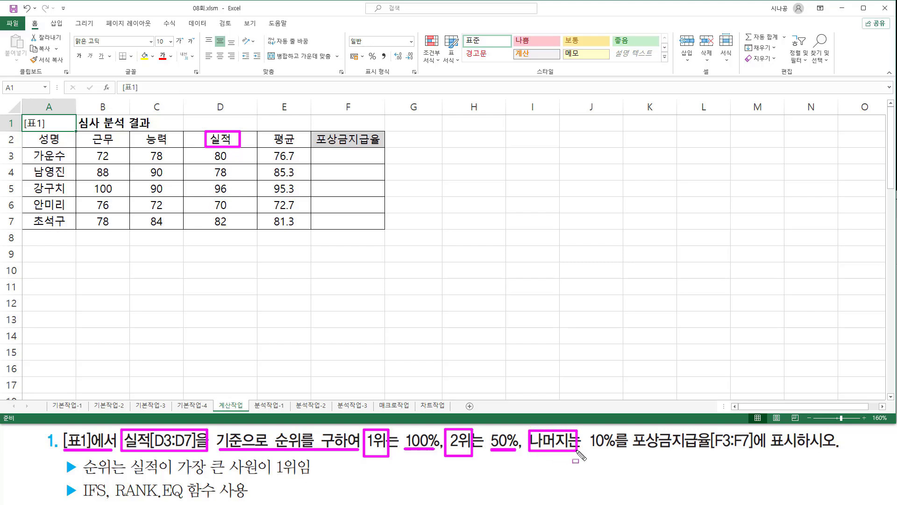
pyautogui.moveTo(591, 449); pyautogui.dragTo(799, 450)
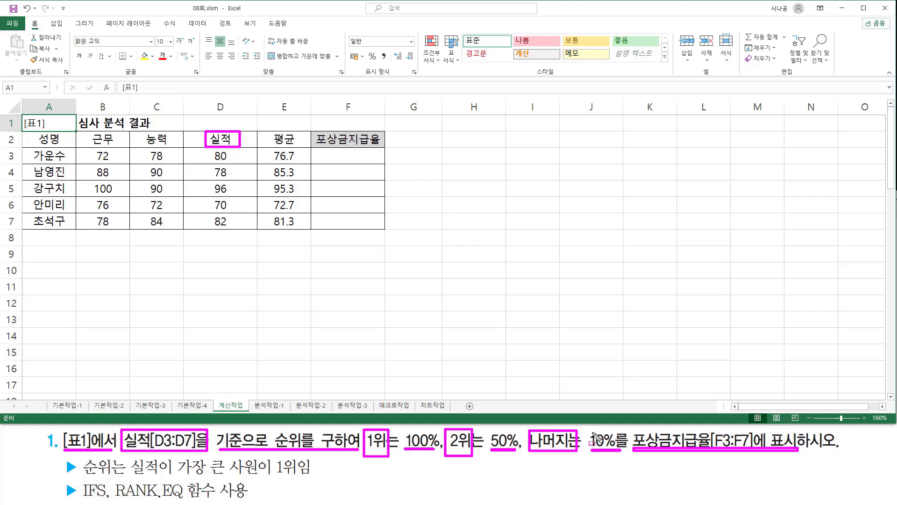
pyautogui.moveTo(326, 149); pyautogui.dragTo(372, 227)
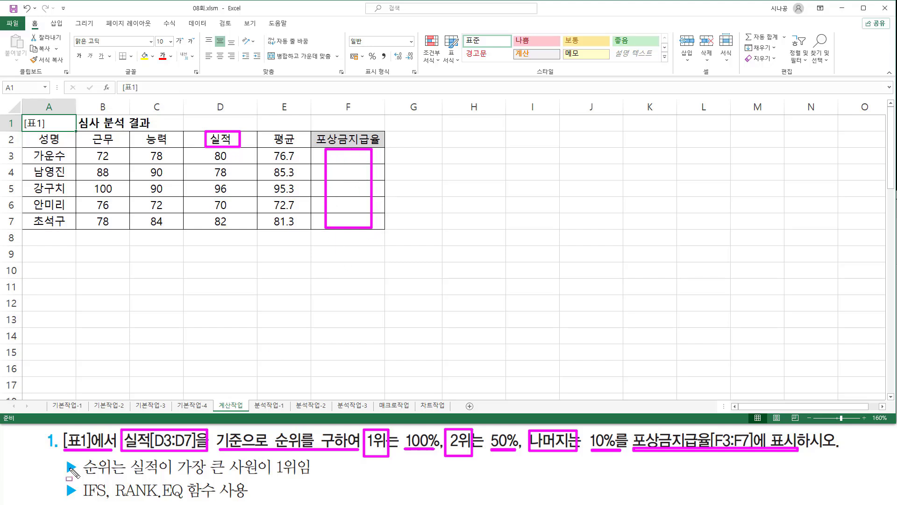
pyautogui.moveTo(83, 456)
pyautogui.mouseDown()
pyautogui.moveTo(112, 477)
pyautogui.moveTo(312, 476)
pyautogui.mouseUp()
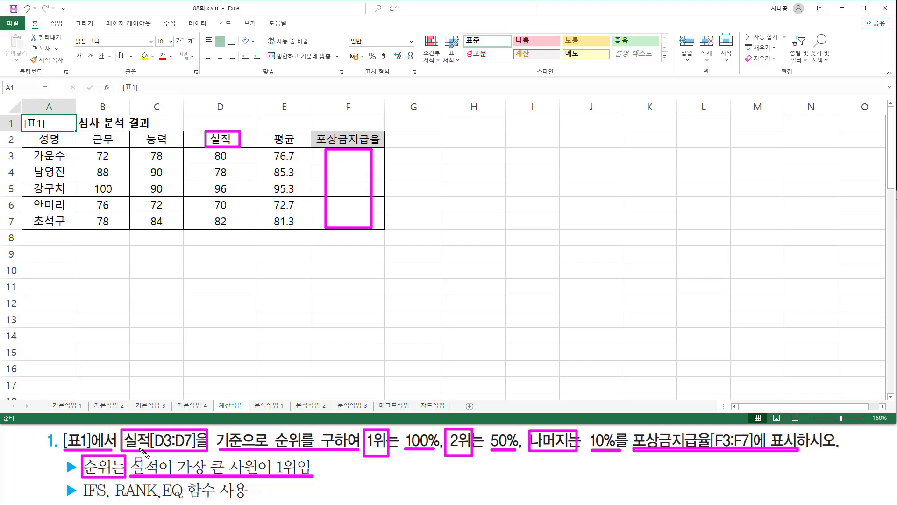
pyautogui.moveTo(114, 499); pyautogui.dragTo(185, 499)
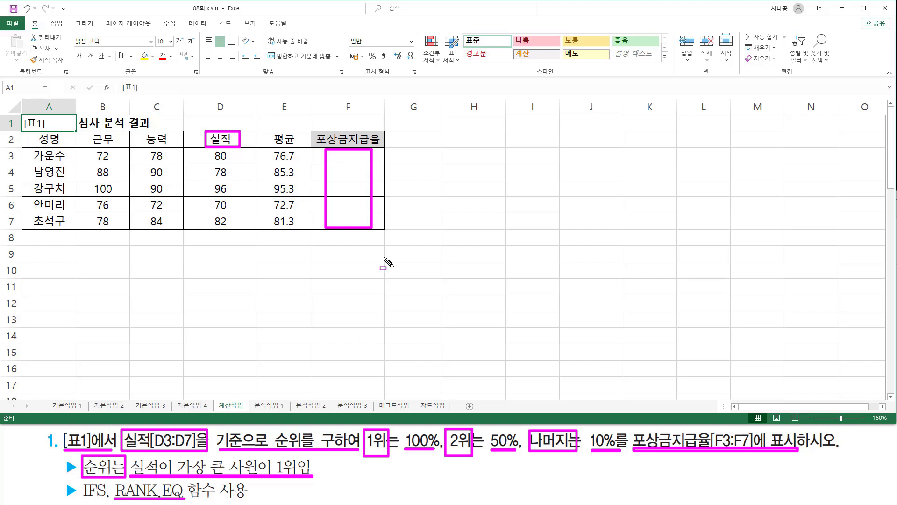
pyautogui.press('Escape')
# - Enter the function syntax note "rank.eq( 인수, 범위, 옵션 )" in cell B9
pyautogui.click(123, 258)
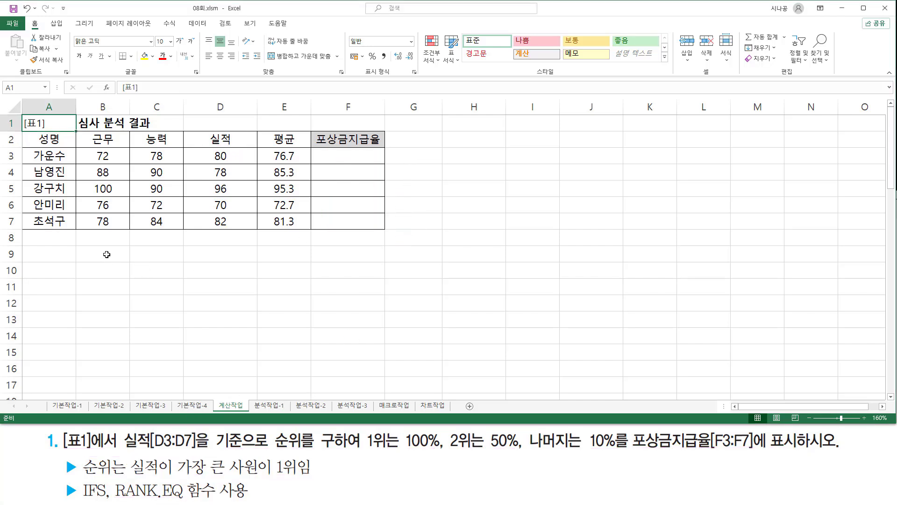
pyautogui.click(126, 257)
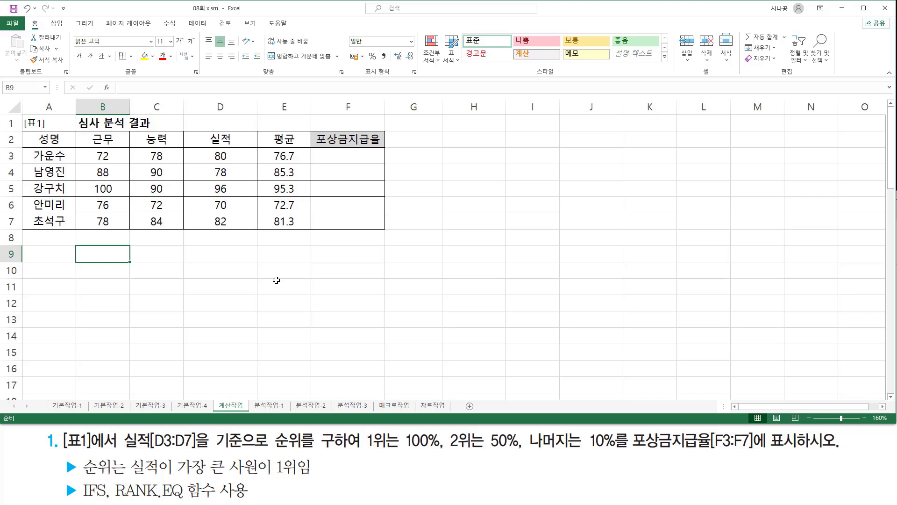
pyautogui.write('ㄱ무ㅏ')
pyautogui.press('BackSpace')
pyautogui.press('BackSpace')
pyautogui.press('BackSpace')
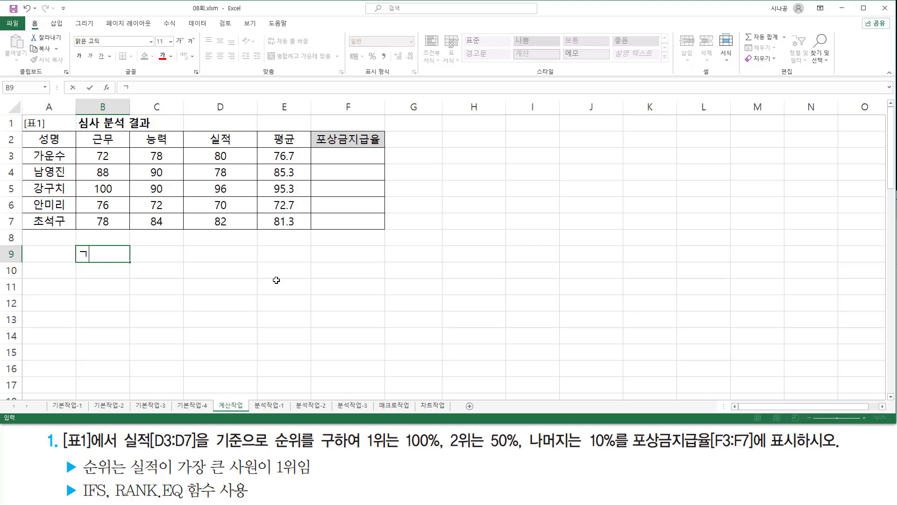
pyautogui.write('rank.eq')
pyautogui.write('(')
pyautogui.write(' 인수, 범ㅇ')
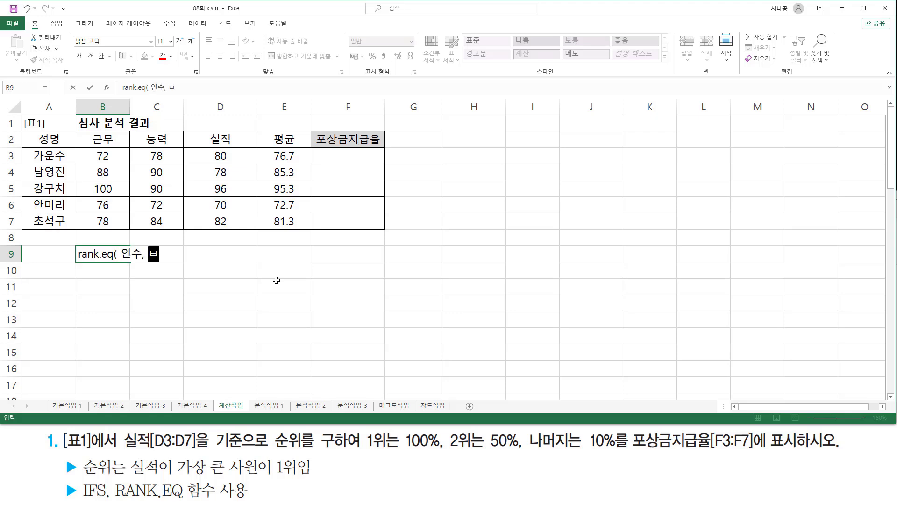
pyautogui.write('위, 옵셔')
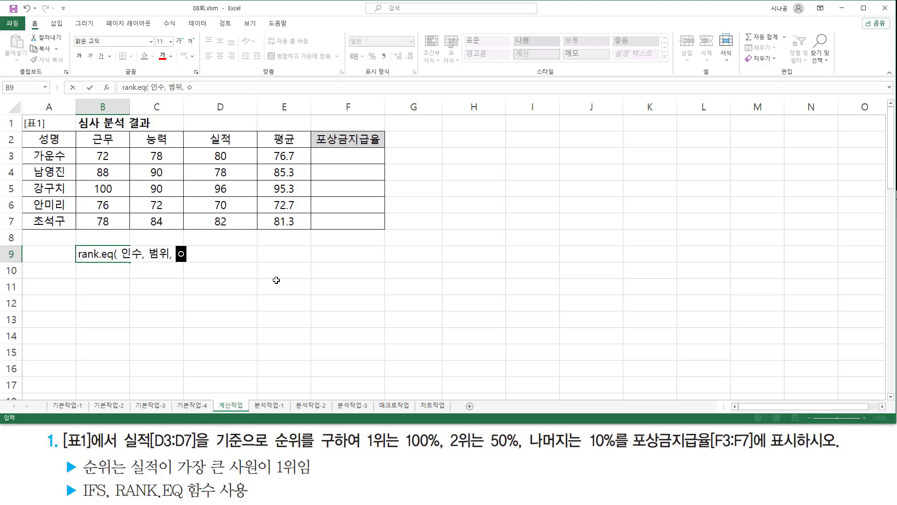
pyautogui.write('션 )')
pyautogui.press('Return')
pyautogui.press('Return')
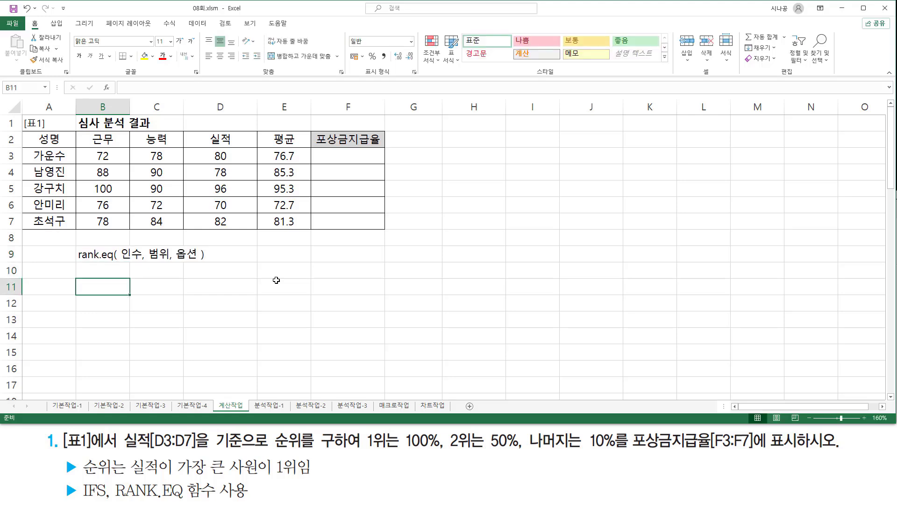
pyautogui.moveTo(75, 263); pyautogui.dragTo(167, 263)
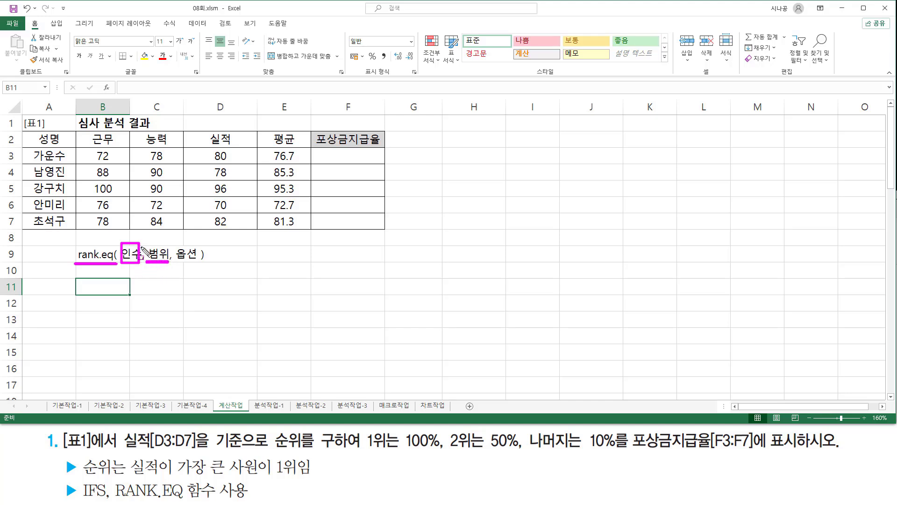
pyautogui.moveTo(174, 242); pyautogui.dragTo(200, 268)
pyautogui.press('Escape')
# - Enter the option values 0 in cell B11 and 1 in cell B12
pyautogui.click(117, 286)
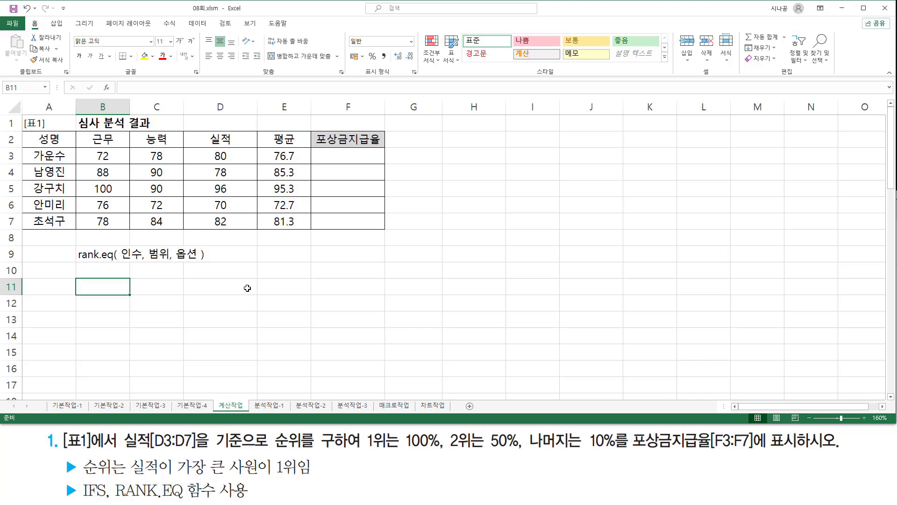
pyautogui.write('0')
pyautogui.press('Return')
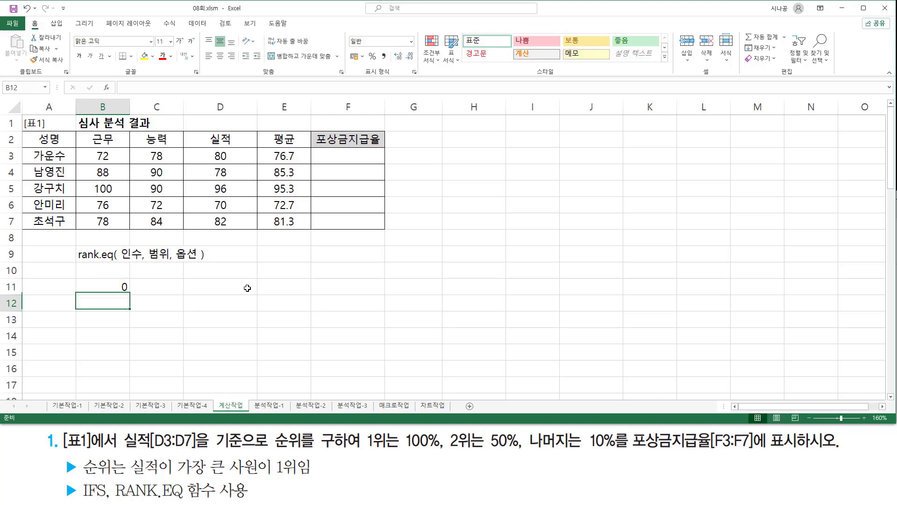
pyautogui.write('1')
pyautogui.press('Return')
# - Append "(생략)" to the 0 in cell B11 so that it reads "0(생략)"
pyautogui.press('Up')
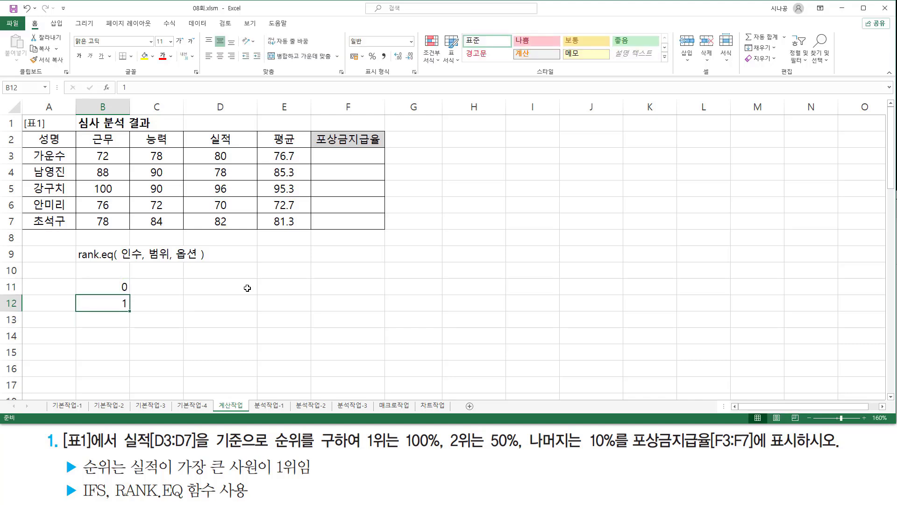
pyautogui.press('Up')
pyautogui.press('F2')
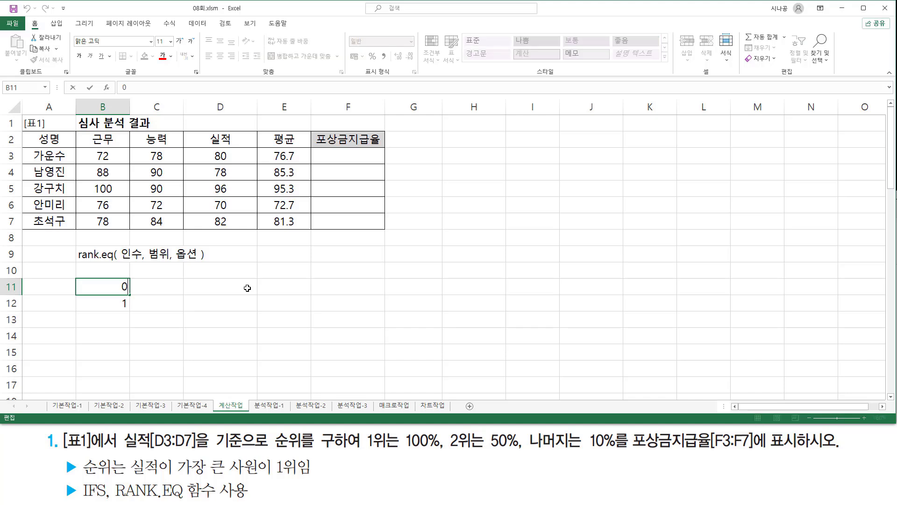
pyautogui.write('(생략)')
pyautogui.press('Return')
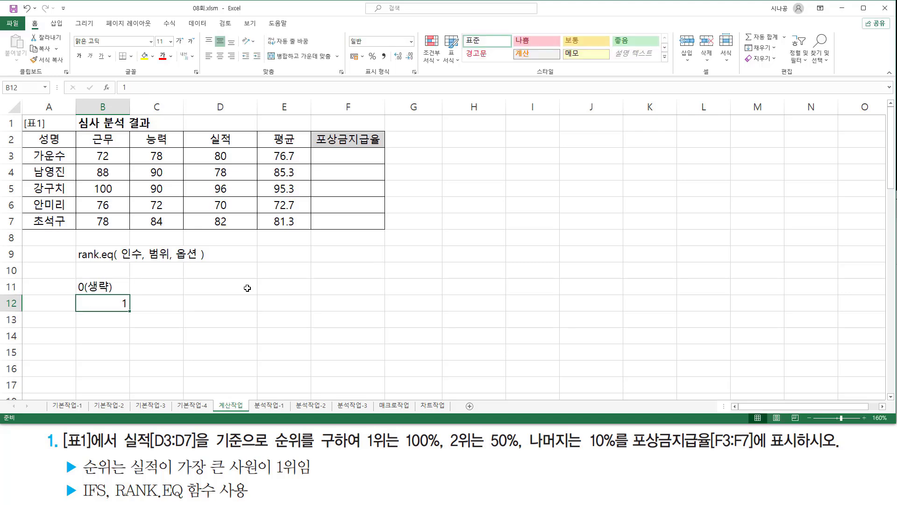
# - Append "(0이외의값)" to the 1 in cell B12 so that it reads "1(0이외의값)"
pyautogui.press('F2')
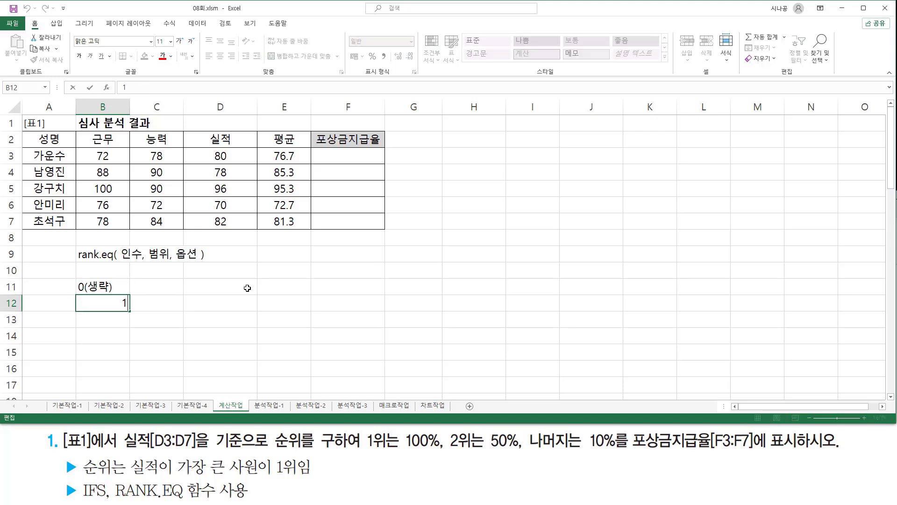
pyautogui.write('(01')
pyautogui.press('BackSpace')
pyautogui.write('이외의값')
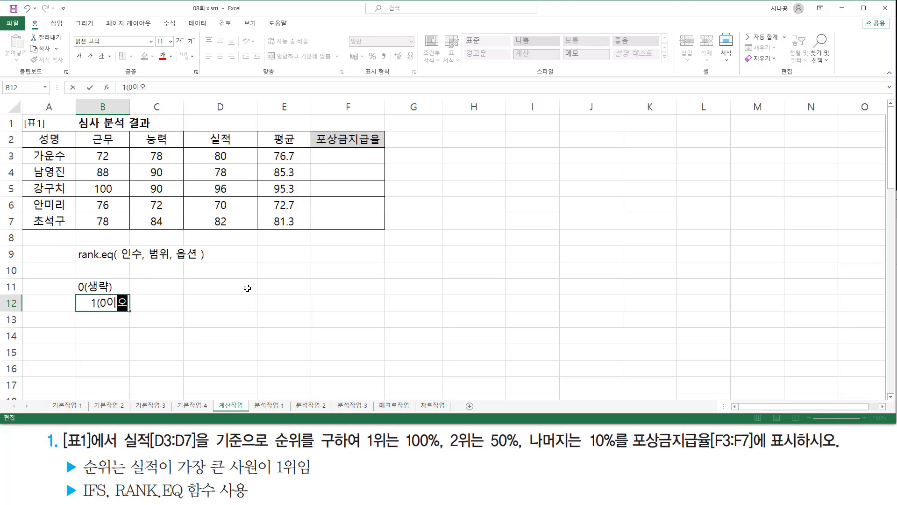
pyautogui.write(')')
pyautogui.press('Return')
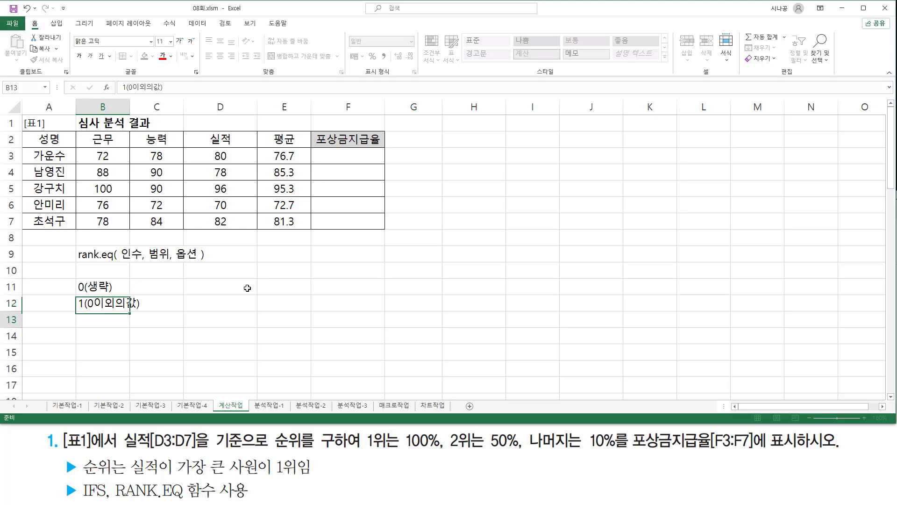
# - Left-align the two option notes in cells B11:B12
pyautogui.moveTo(118, 289); pyautogui.dragTo(118, 303)
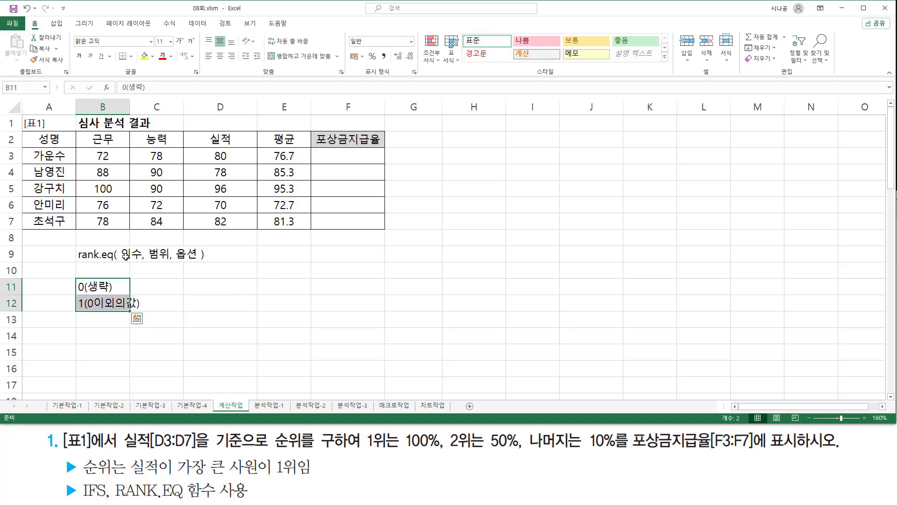
pyautogui.moveTo(117, 288); pyautogui.dragTo(122, 304)
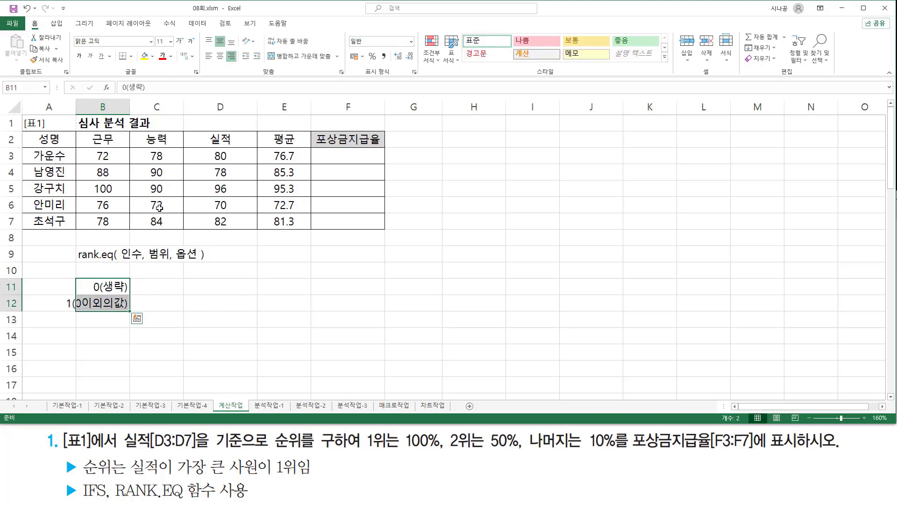
pyautogui.click(209, 56)
pyautogui.click(93, 337)
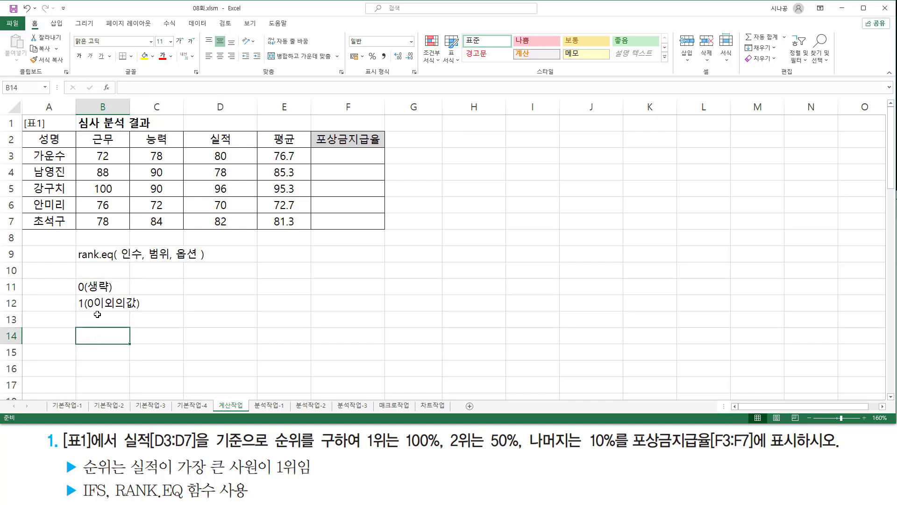
pyautogui.moveTo(87, 309); pyautogui.dragTo(139, 310)
pyautogui.moveTo(76, 294); pyautogui.dragTo(84, 311)
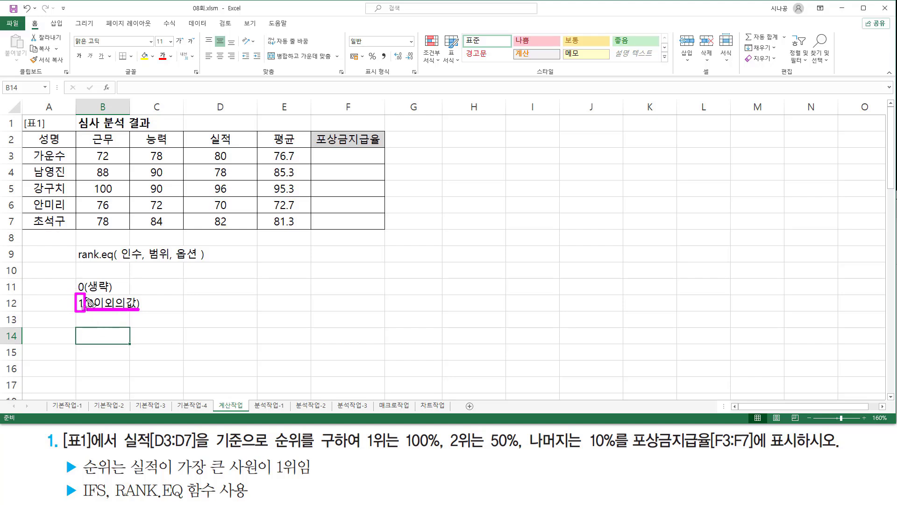
pyautogui.moveTo(76, 279); pyautogui.dragTo(86, 294)
pyautogui.press('Escape')
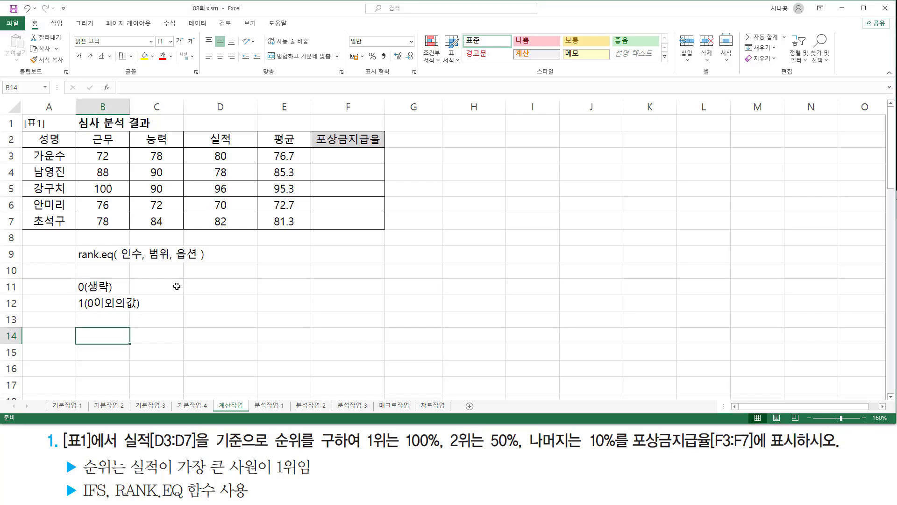
# - Enter the sort order descriptions "내림차순" in cell D11 and "오름차순" in cell D12
pyautogui.click(200, 286)
pyautogui.click(172, 286)
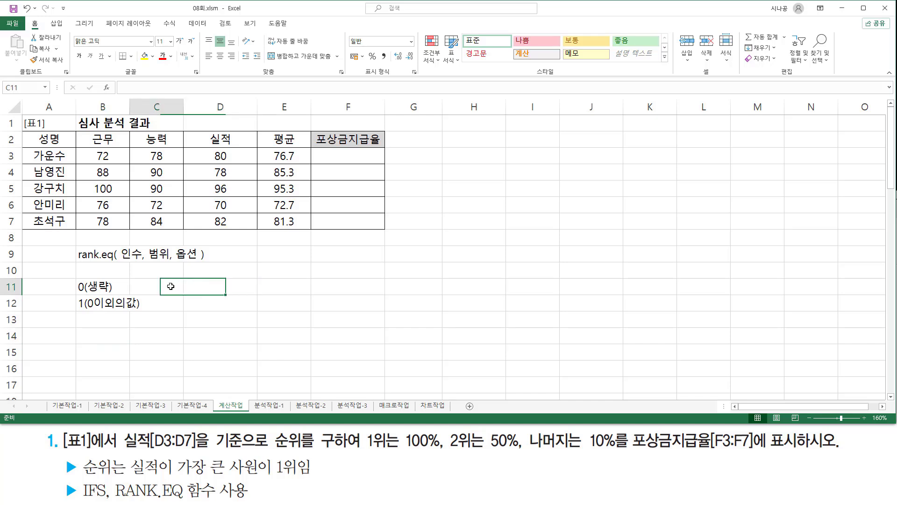
pyautogui.click(244, 294)
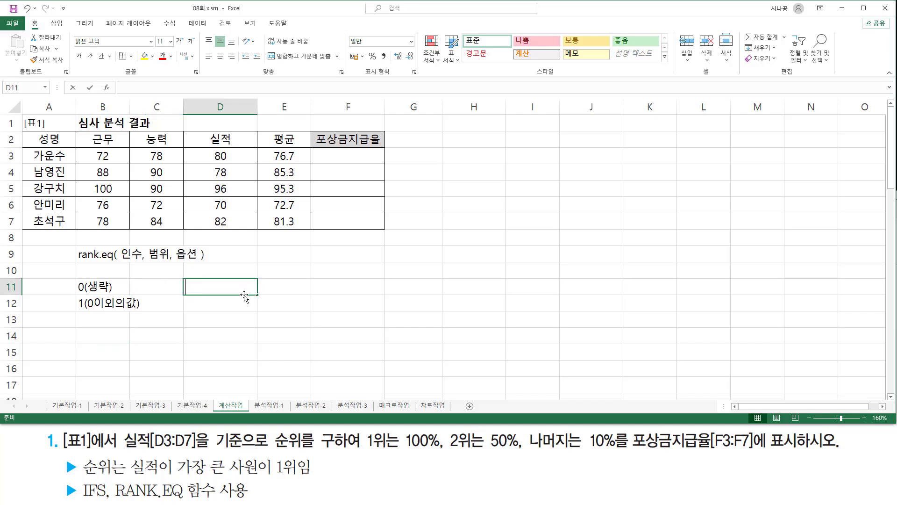
pyautogui.write('내림차순')
pyautogui.press('Return')
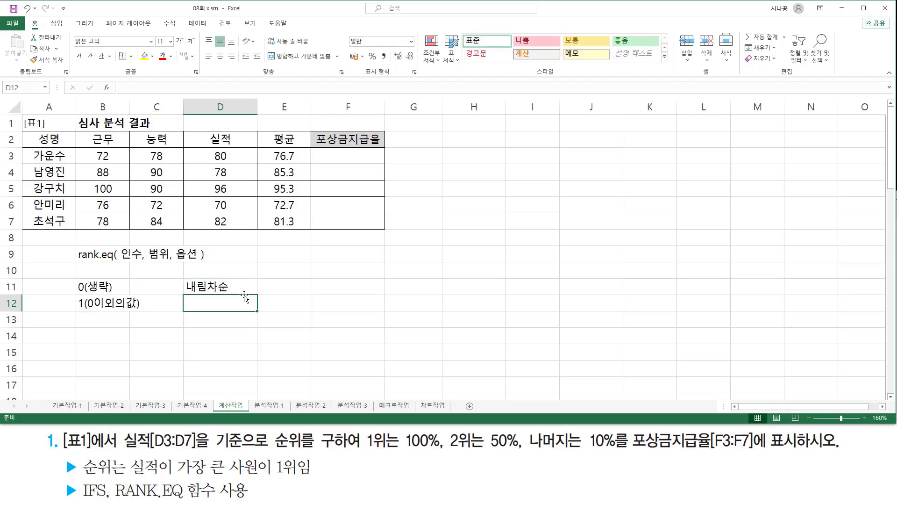
pyautogui.write('오름차순')
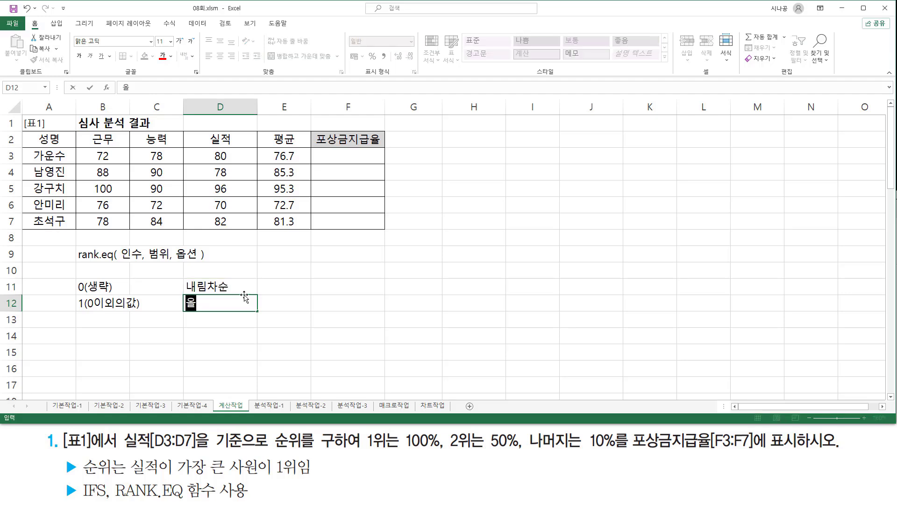
pyautogui.press('Return')
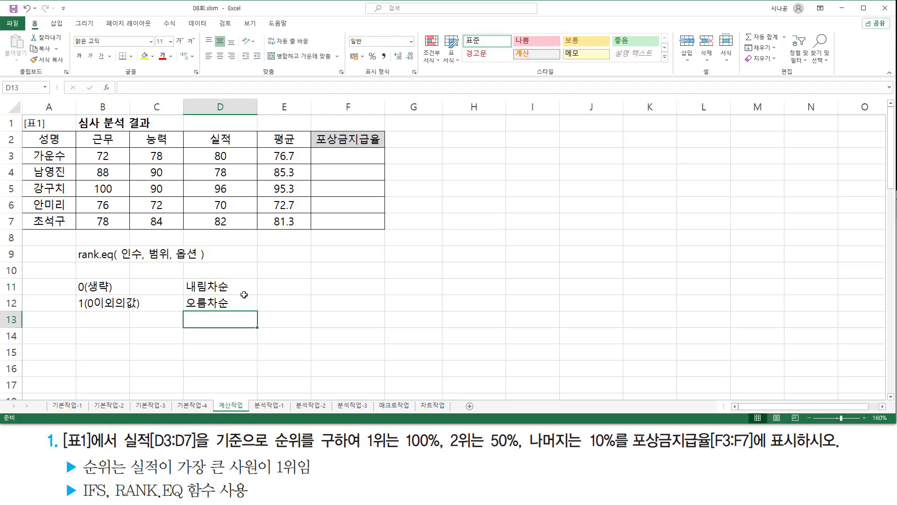
# - Enter the ranking explanation "높은수 1등" in cell E11, beside the descending-order note
pyautogui.click(244, 296)
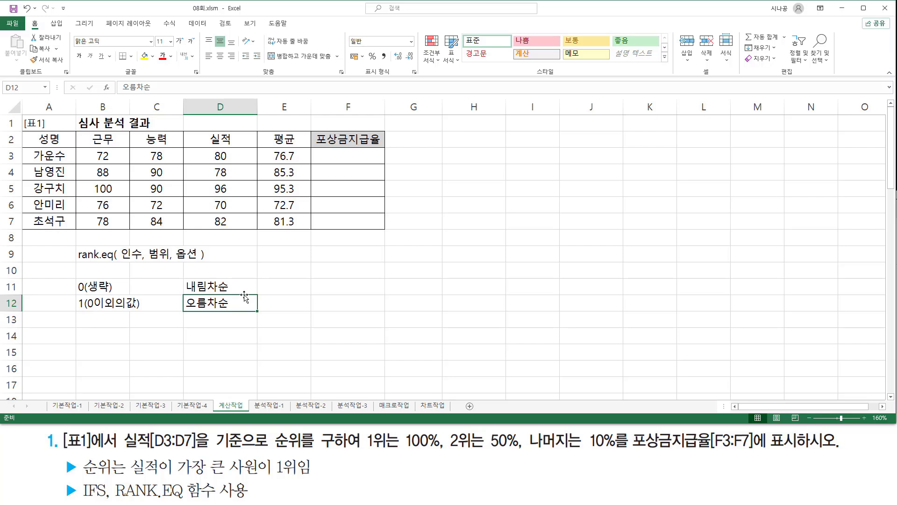
pyautogui.press('Up')
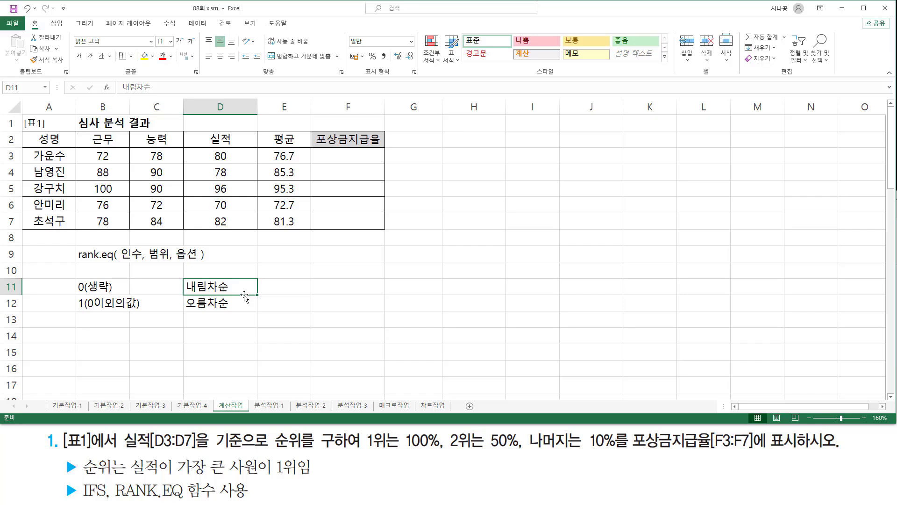
pyautogui.press('Right')
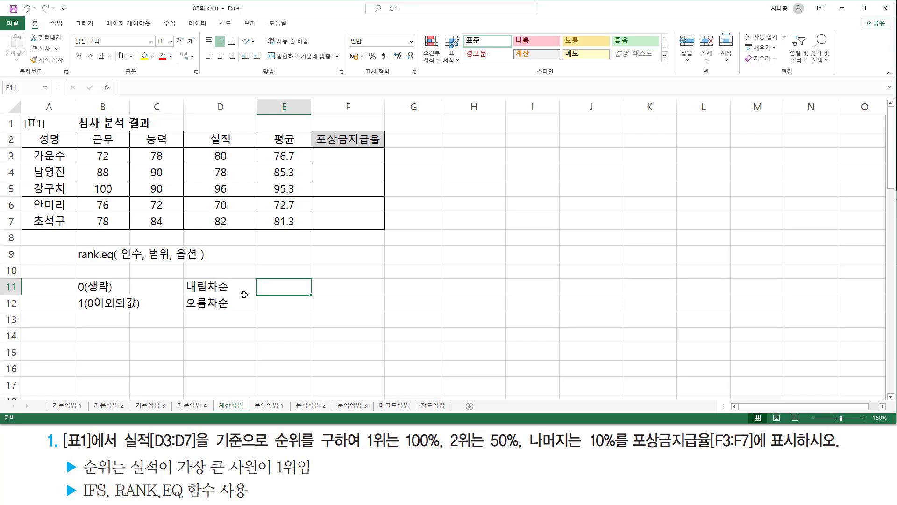
pyautogui.write('높은수')
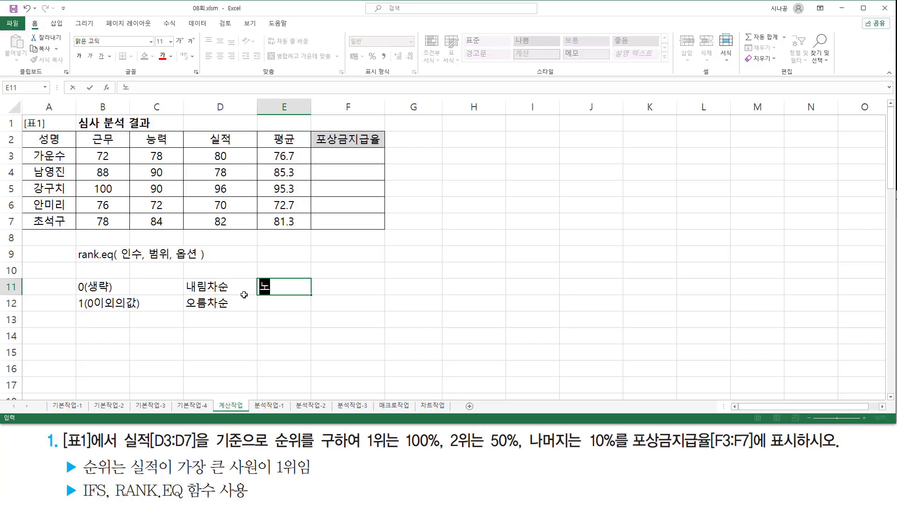
pyautogui.write(' 1등')
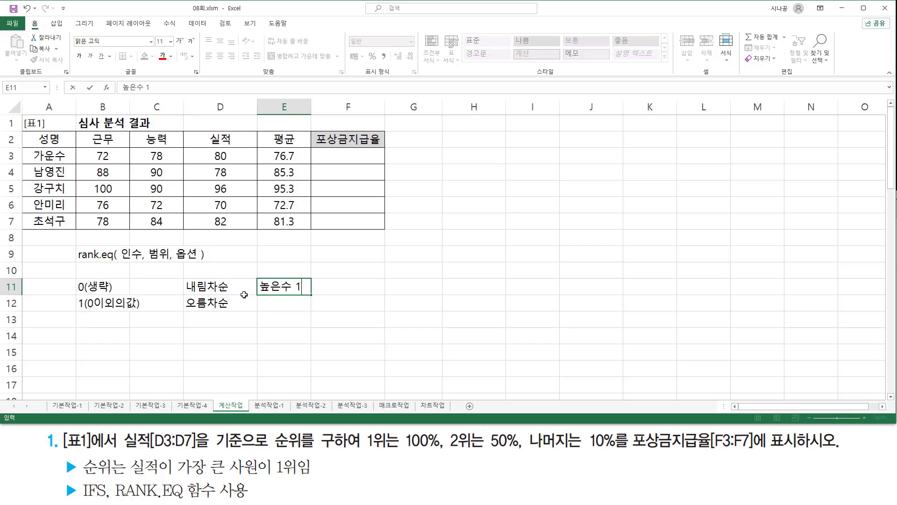
pyautogui.press('Return')
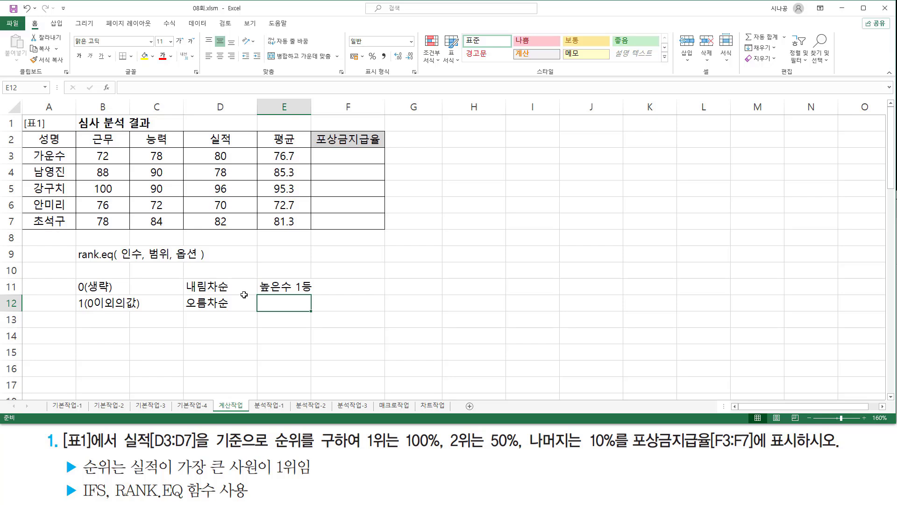
# - Enter the ranking explanation "낮은수 1등" in cell E12, beside the ascending-order note
pyautogui.write('낮으수')
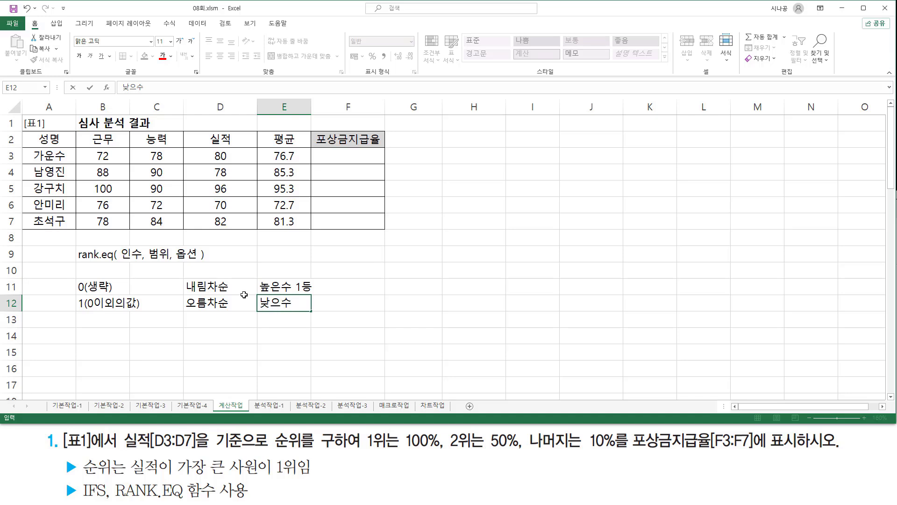
pyautogui.press('BackSpace')
pyautogui.press('BackSpace')
pyautogui.press('BackSpace')
pyautogui.write('은수 1등')
pyautogui.press('Return')
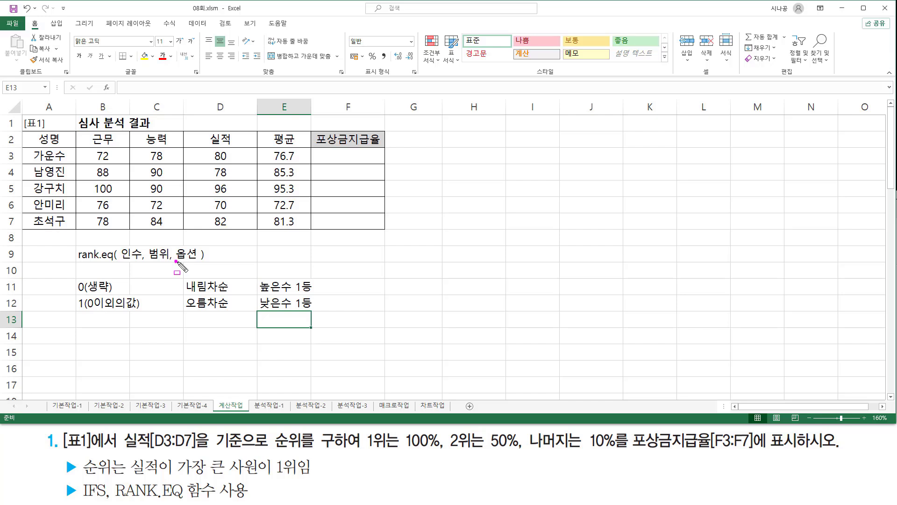
pyautogui.moveTo(175, 261); pyautogui.dragTo(197, 263)
pyautogui.moveTo(127, 476)
pyautogui.mouseDown()
pyautogui.moveTo(262, 476)
pyautogui.moveTo(262, 456)
pyautogui.moveTo(308, 477)
pyautogui.mouseUp()
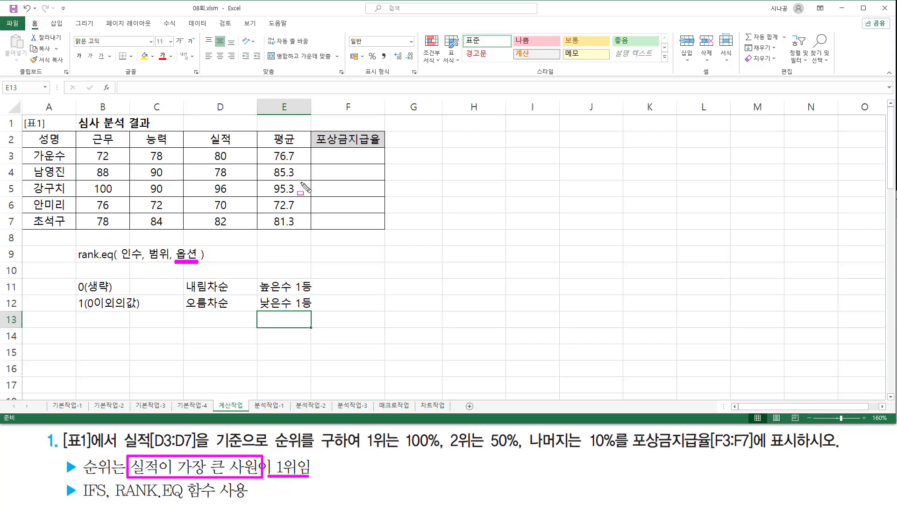
pyautogui.press('e')
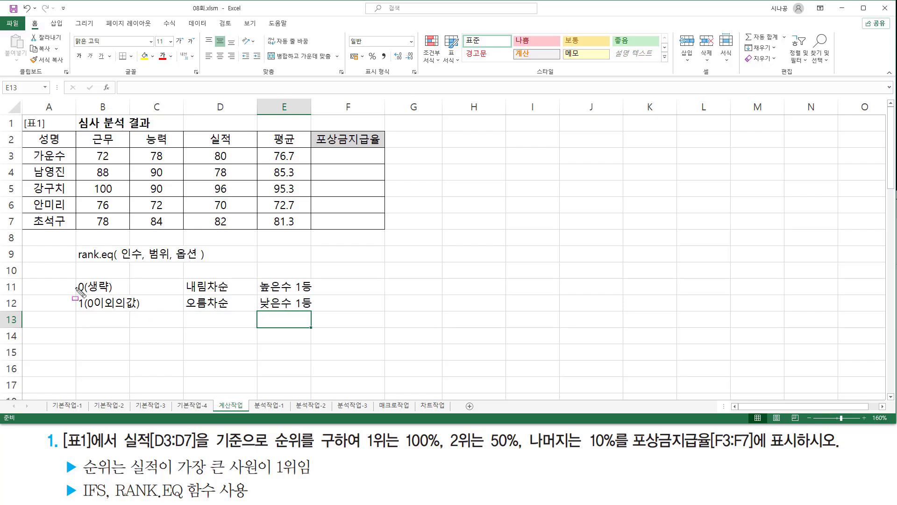
pyautogui.moveTo(74, 279); pyautogui.dragTo(88, 312)
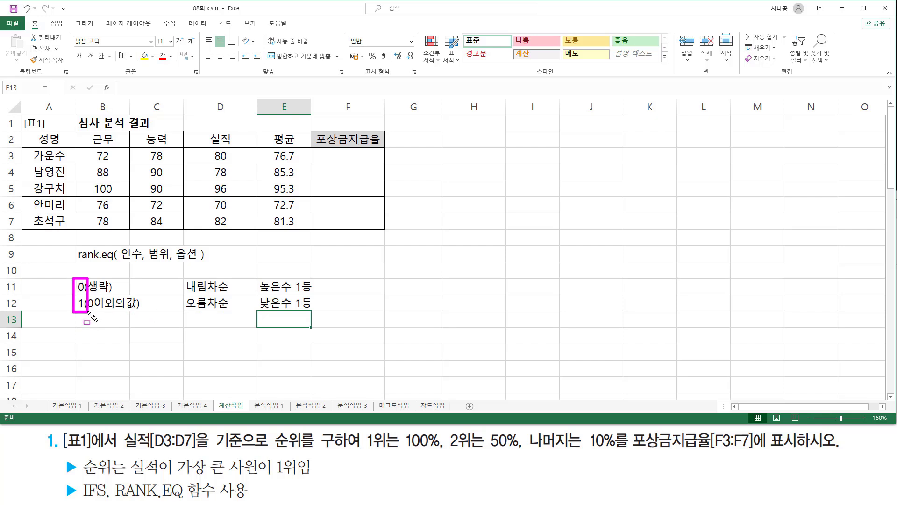
pyautogui.moveTo(176, 260); pyautogui.dragTo(195, 260)
pyautogui.moveTo(133, 475); pyautogui.dragTo(266, 475)
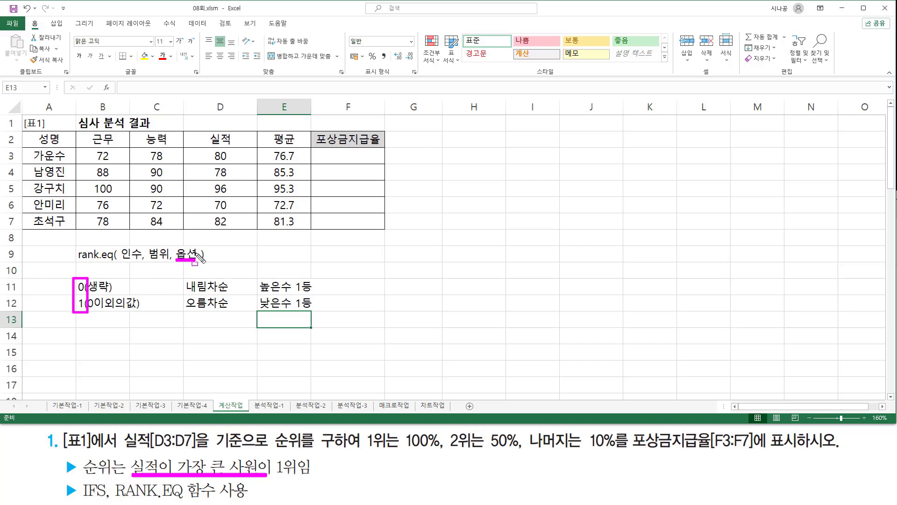
pyautogui.moveTo(69, 293); pyautogui.dragTo(318, 294)
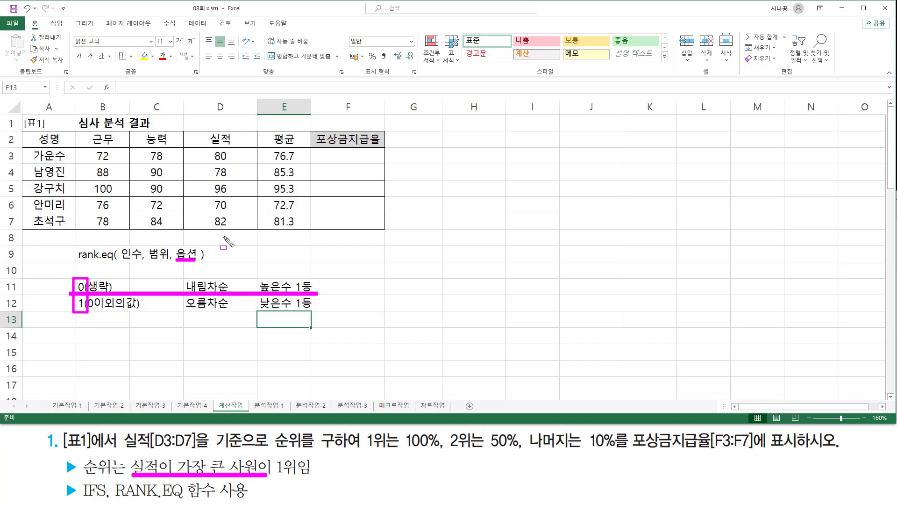
pyautogui.press('Escape')
# - Start a formula with the RANK.EQ function in cell F3, the first 포상금지급율 cell
pyautogui.click(325, 160)
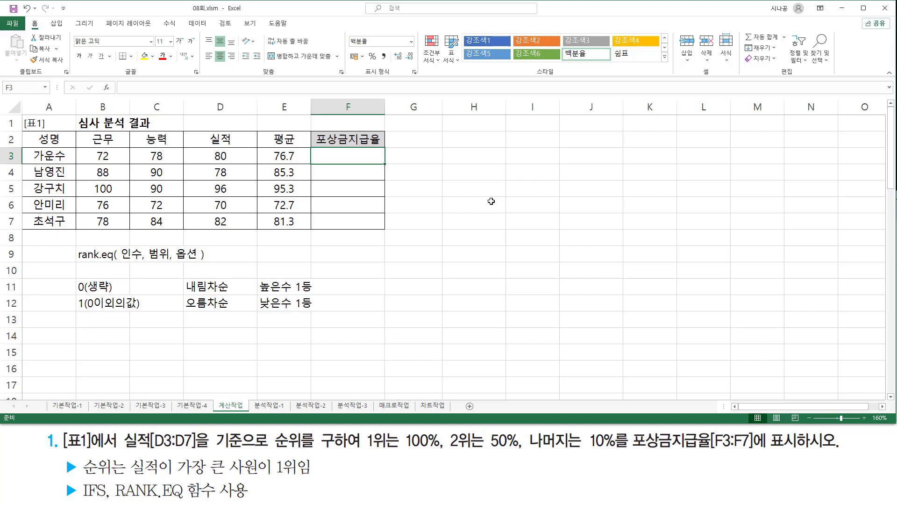
pyautogui.write('=')
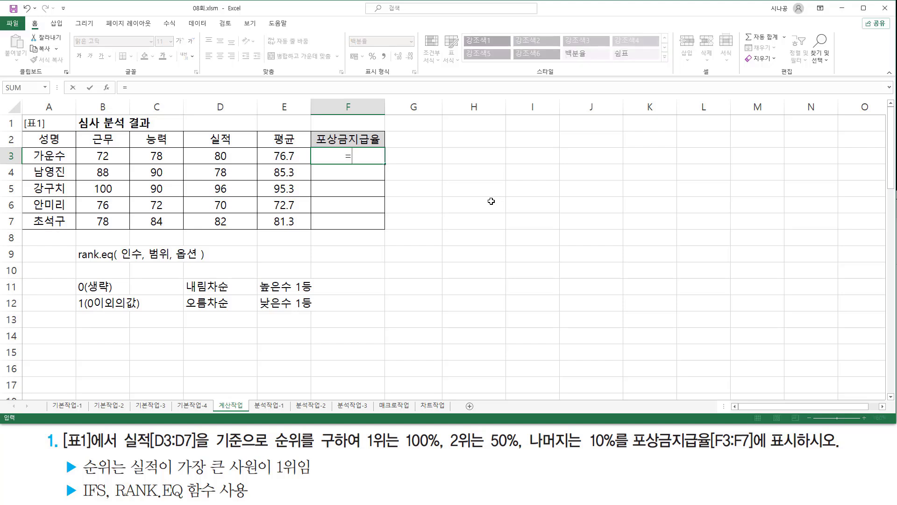
pyautogui.write('rank')
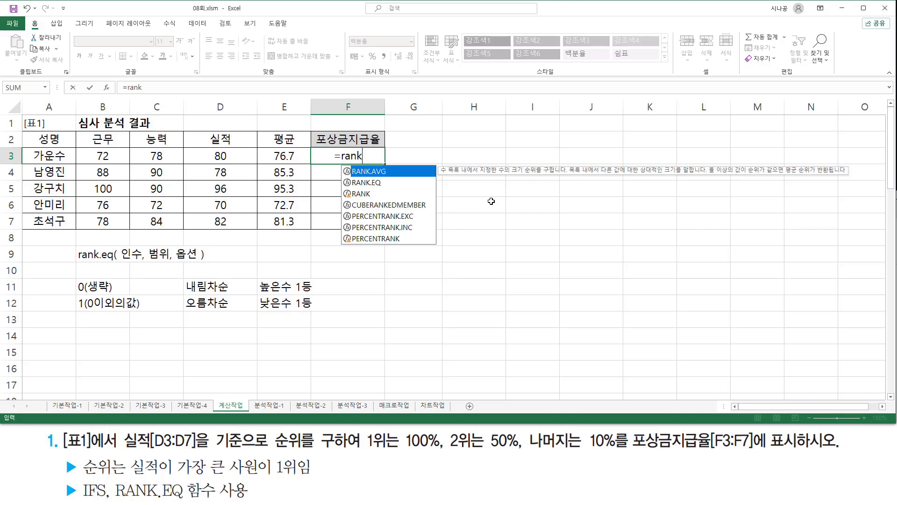
pyautogui.write('.e')
pyautogui.press('Tab')
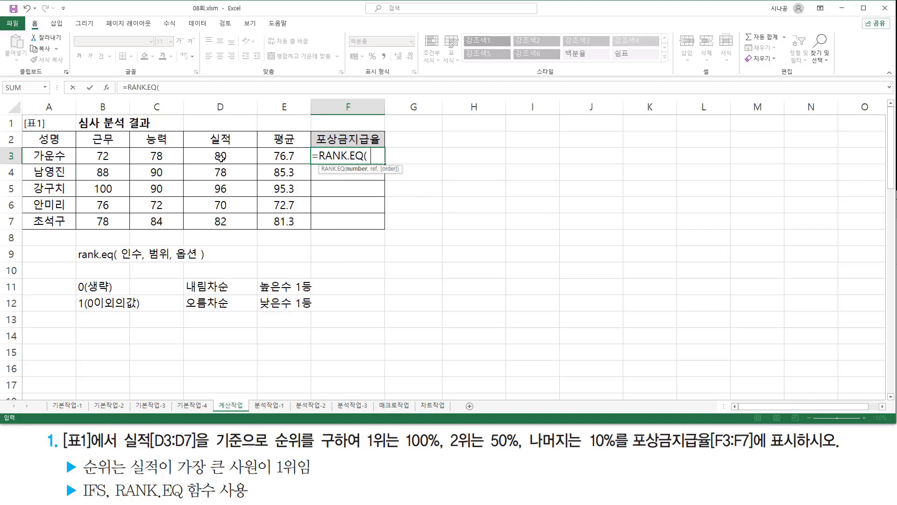
pyautogui.moveTo(127, 476); pyautogui.dragTo(256, 475)
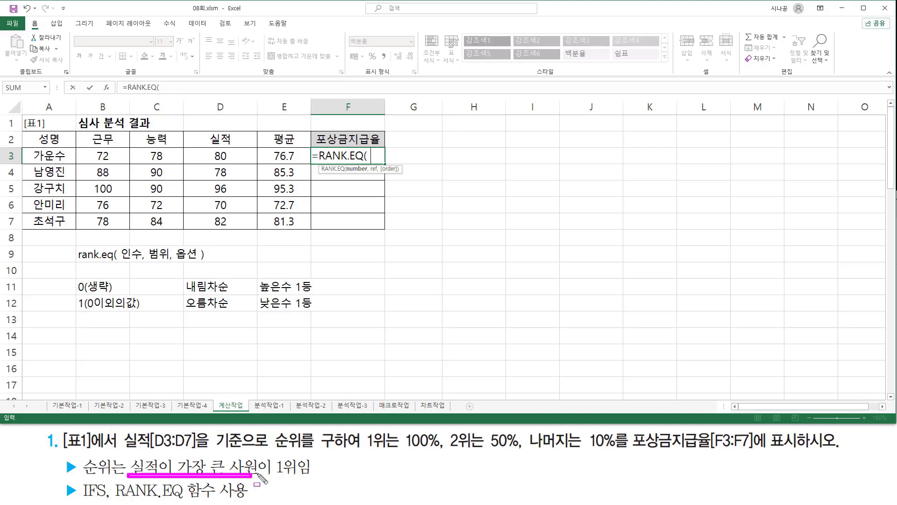
pyautogui.moveTo(126, 449); pyautogui.dragTo(272, 449)
pyautogui.moveTo(275, 445)
pyautogui.mouseDown()
pyautogui.moveTo(276, 438)
pyautogui.moveTo(277, 445)
pyautogui.moveTo(358, 451)
pyautogui.mouseUp()
pyautogui.press('Escape')
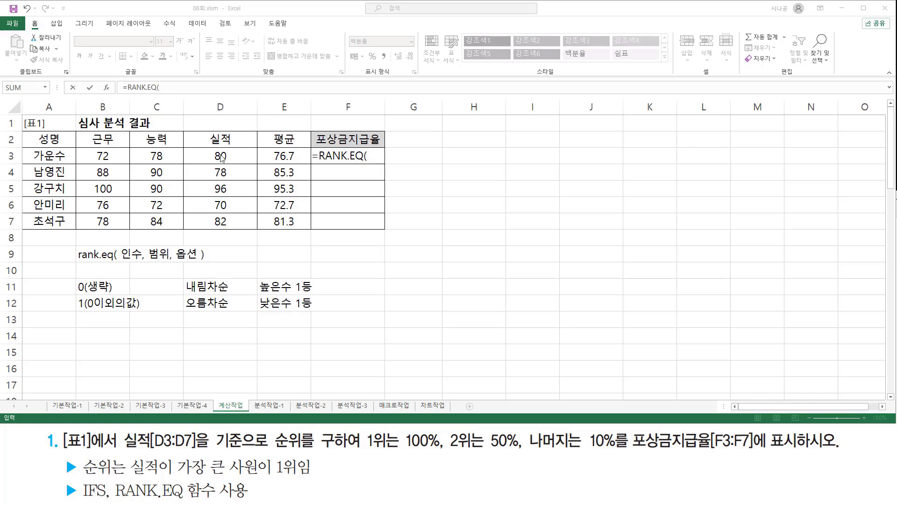
pyautogui.moveTo(315, 147); pyautogui.dragTo(383, 163)
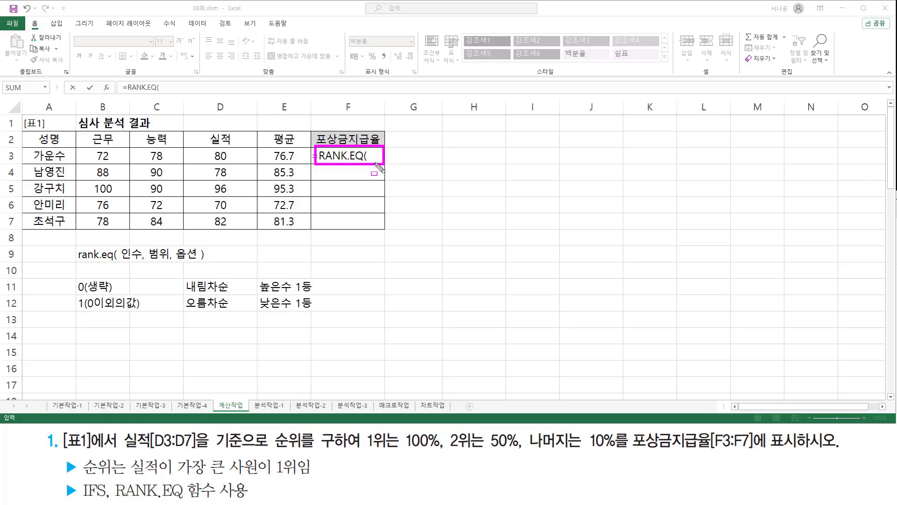
pyautogui.press('Escape')
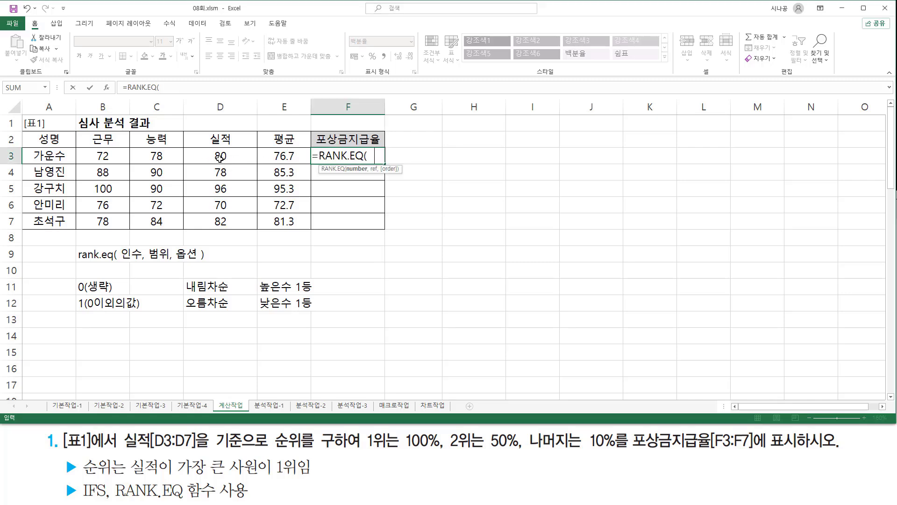
# - Complete F3's RANK.EQ formula with D3 as the number and D3:D7 as the range, omitting the order option
pyautogui.click(219, 158)
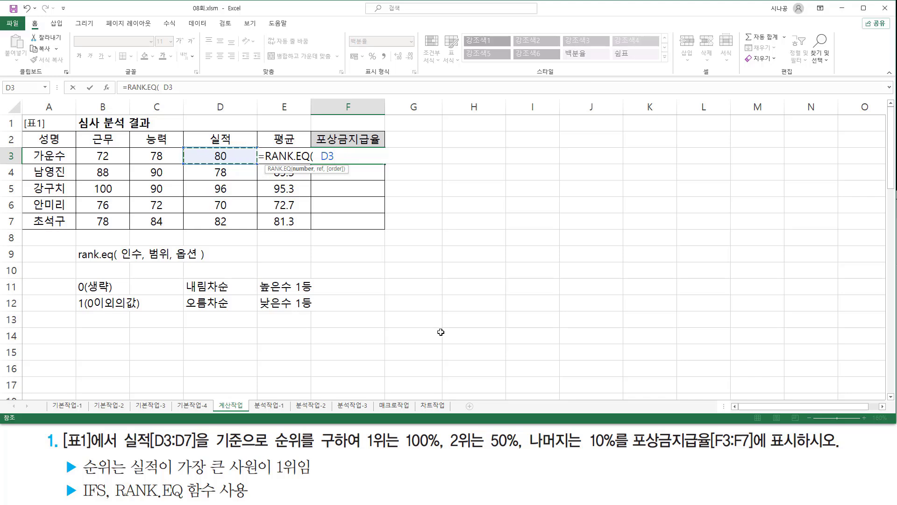
pyautogui.write(',')
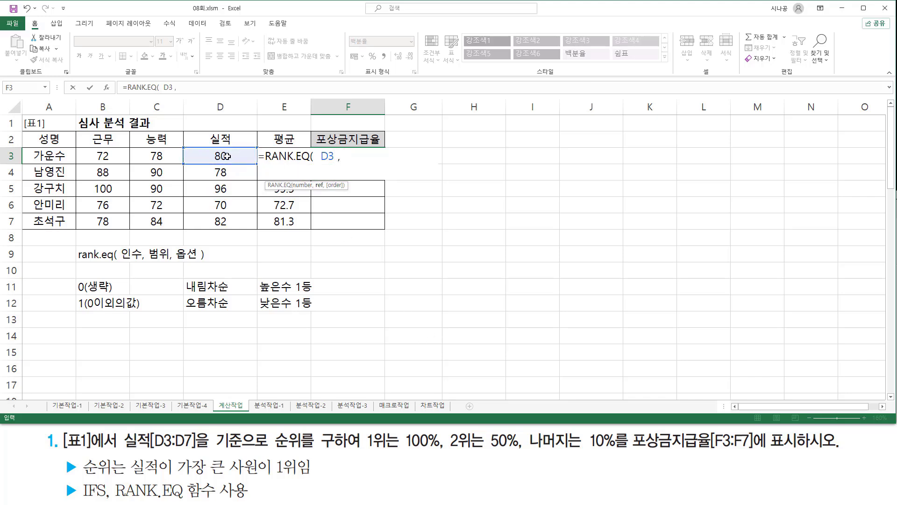
pyautogui.moveTo(230, 156); pyautogui.dragTo(230, 222)
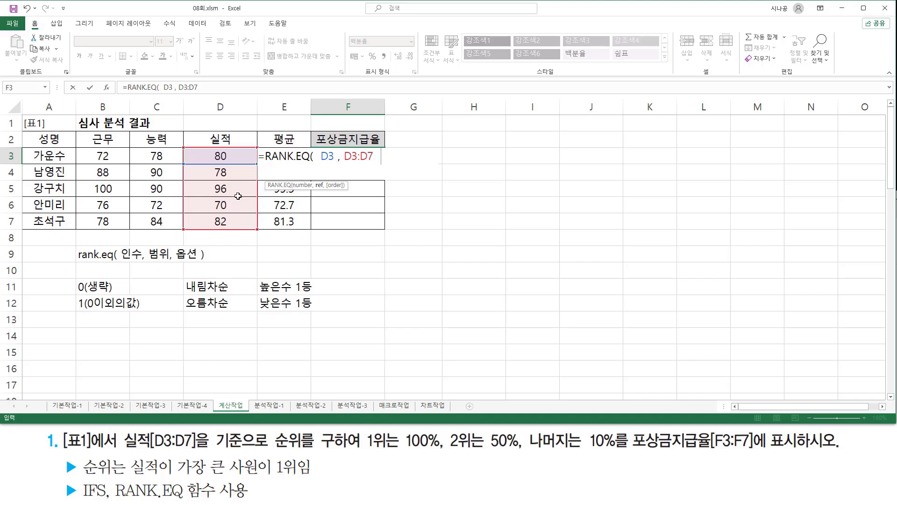
pyautogui.write(')')
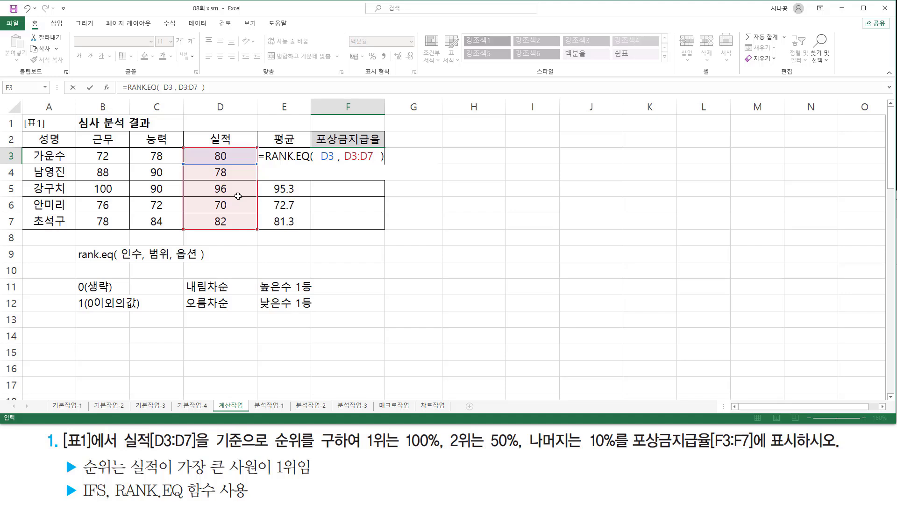
pyautogui.moveTo(316, 162); pyautogui.dragTo(377, 163)
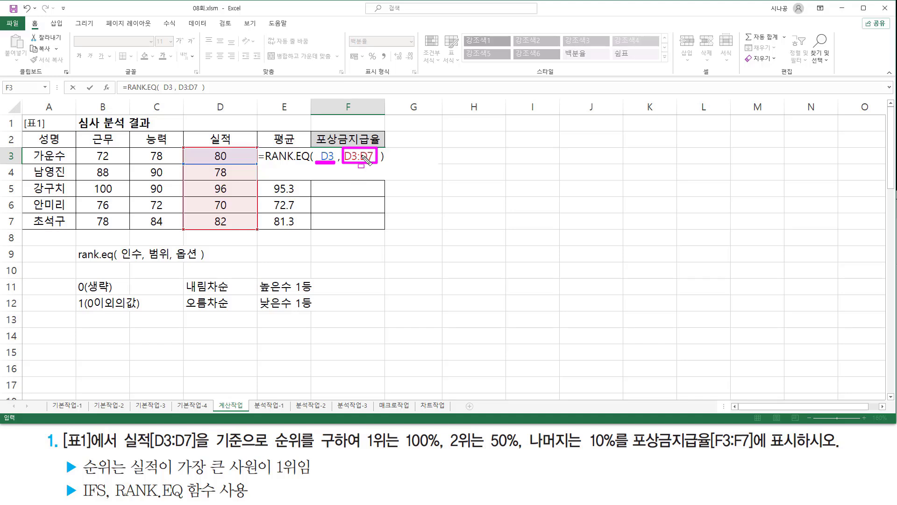
pyautogui.press('Escape')
pyautogui.press('Return')
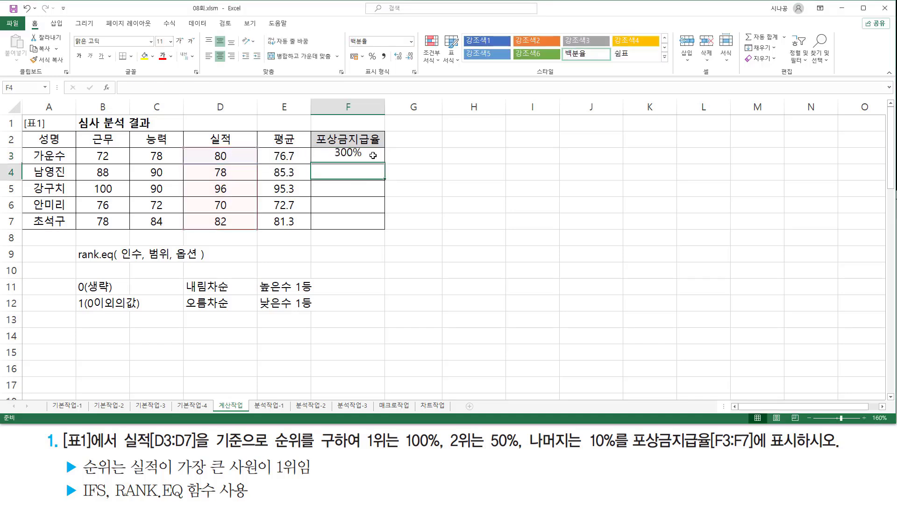
pyautogui.click(371, 157)
pyautogui.hotkey('ctrl', '2')
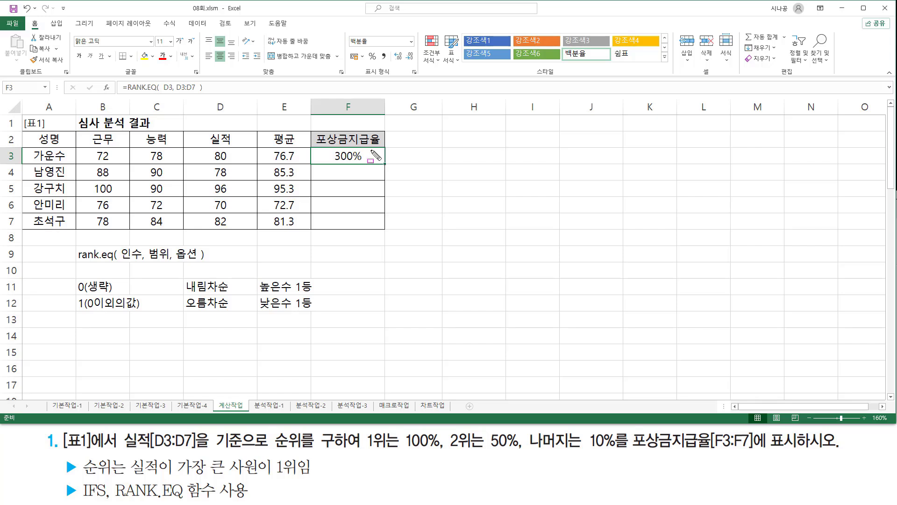
pyautogui.moveTo(333, 163)
pyautogui.mouseDown()
pyautogui.moveTo(360, 164)
pyautogui.moveTo(341, 163)
pyautogui.mouseUp()
pyautogui.moveTo(338, 148)
pyautogui.mouseDown()
pyautogui.moveTo(326, 159)
pyautogui.moveTo(352, 229)
pyautogui.moveTo(374, 224)
pyautogui.moveTo(363, 145)
pyautogui.moveTo(336, 148)
pyautogui.moveTo(357, 128)
pyautogui.moveTo(383, 147)
pyautogui.mouseUp()
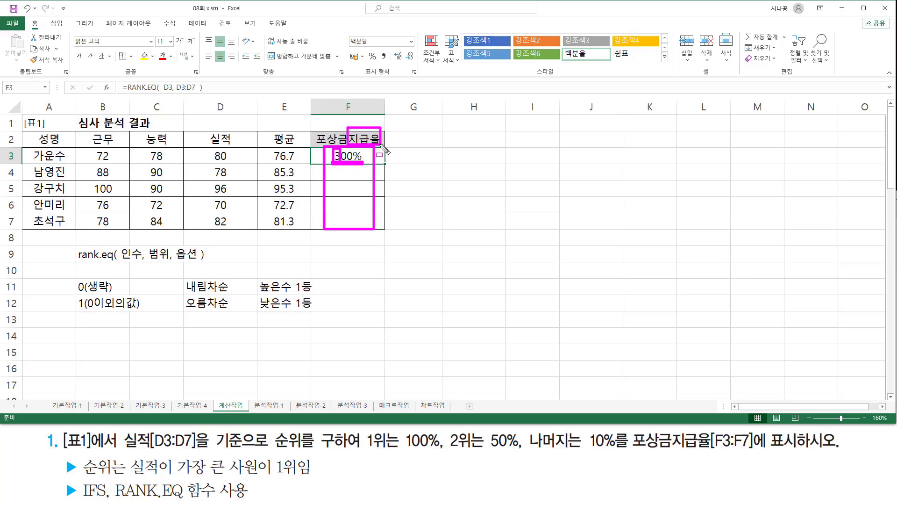
pyautogui.moveTo(360, 77); pyautogui.dragTo(396, 77)
pyautogui.moveTo(350, 35)
pyautogui.mouseDown()
pyautogui.moveTo(382, 46)
pyautogui.moveTo(382, 33)
pyautogui.mouseUp()
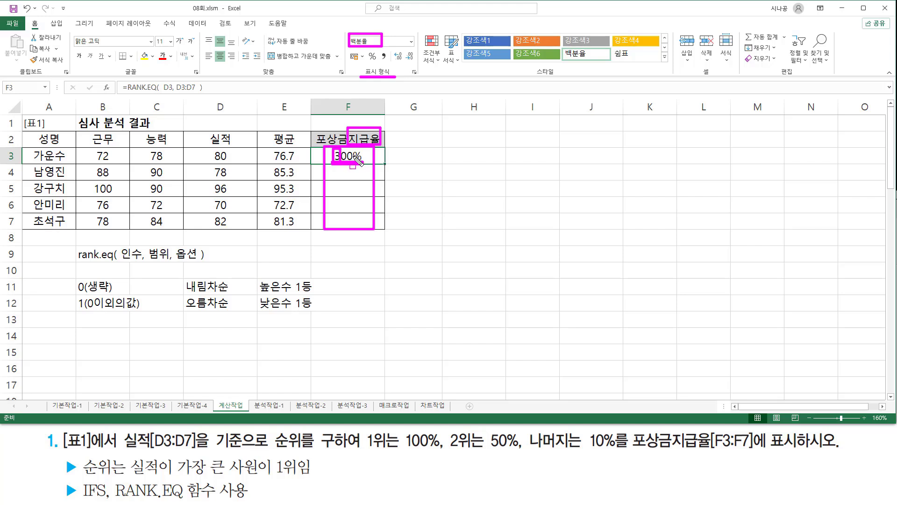
pyautogui.press('Escape')
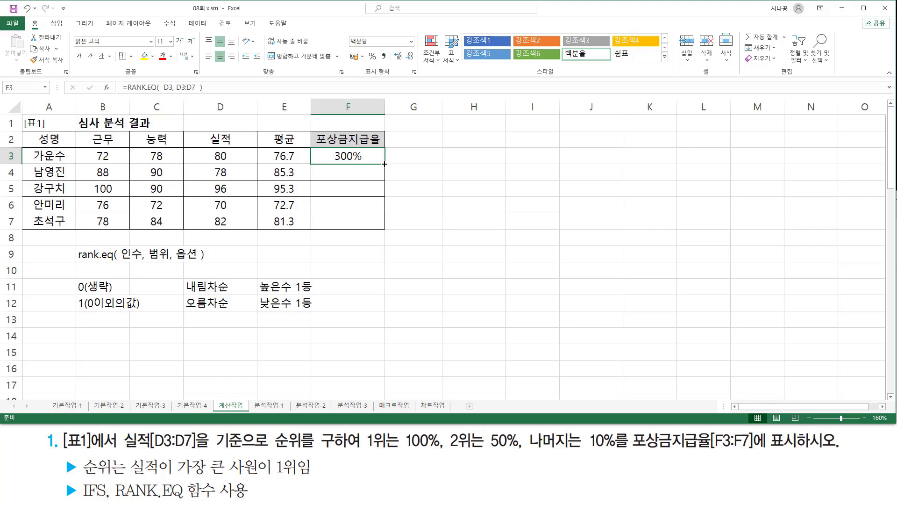
# - Open the RANK.EQ formula in cell F3 for editing
pyautogui.doubleClick(351, 156)
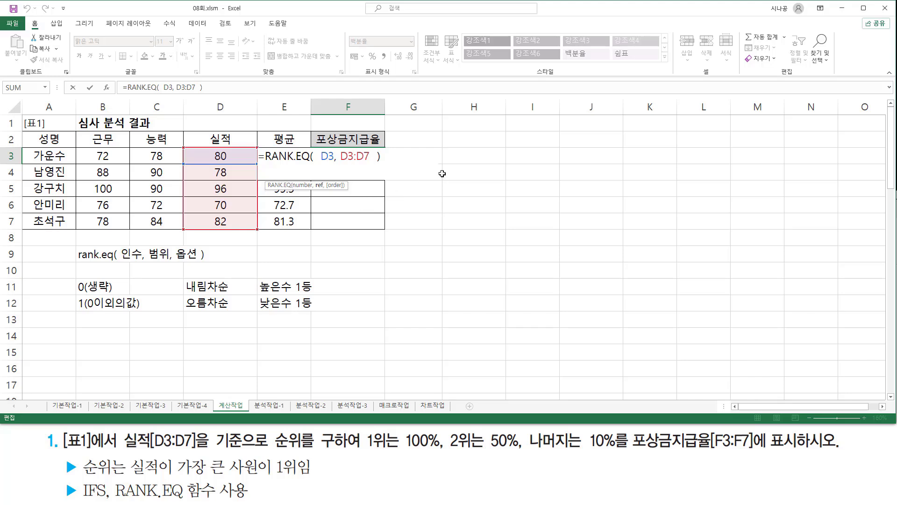
pyautogui.moveTo(318, 162); pyautogui.dragTo(335, 163)
pyautogui.moveTo(211, 149); pyautogui.dragTo(234, 163)
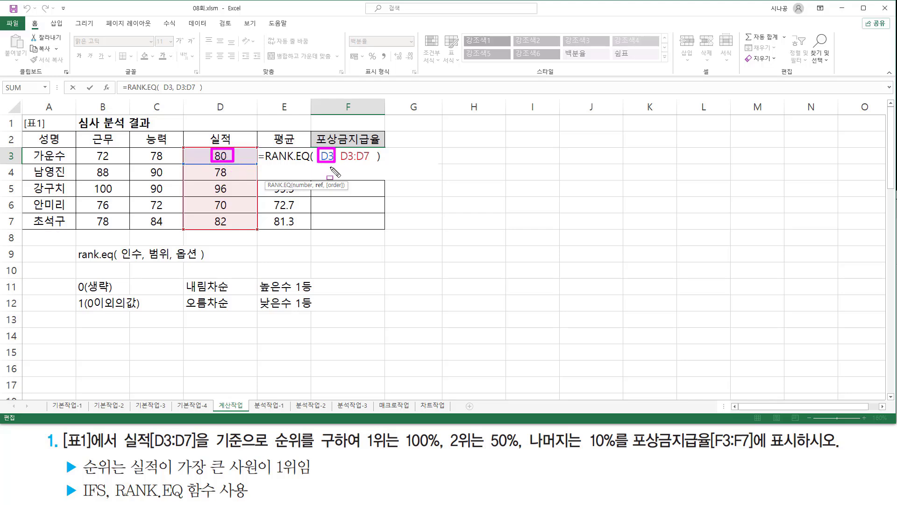
pyautogui.moveTo(331, 166); pyautogui.dragTo(371, 177)
pyautogui.moveTo(212, 165); pyautogui.dragTo(229, 179)
pyautogui.moveTo(335, 182); pyautogui.dragTo(365, 193)
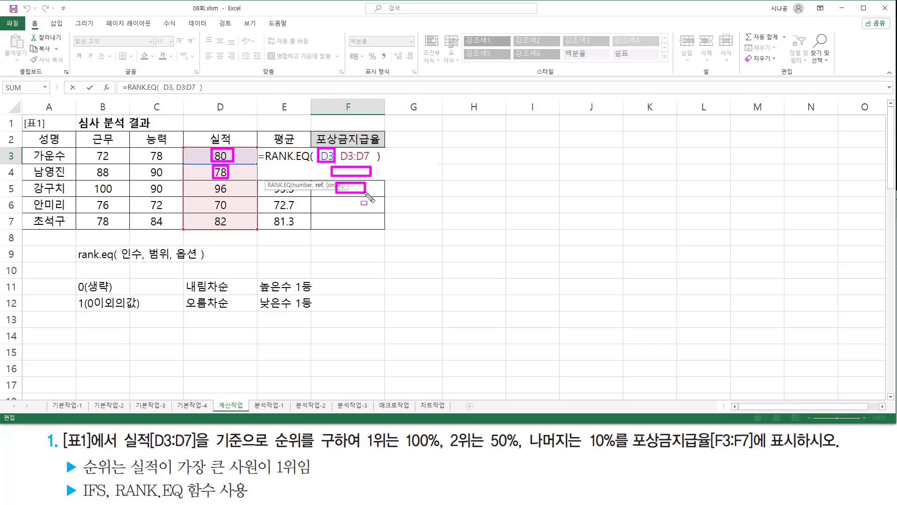
pyautogui.moveTo(210, 182); pyautogui.dragTo(230, 195)
pyautogui.moveTo(120, 258); pyautogui.dragTo(137, 259)
pyautogui.press('Escape')
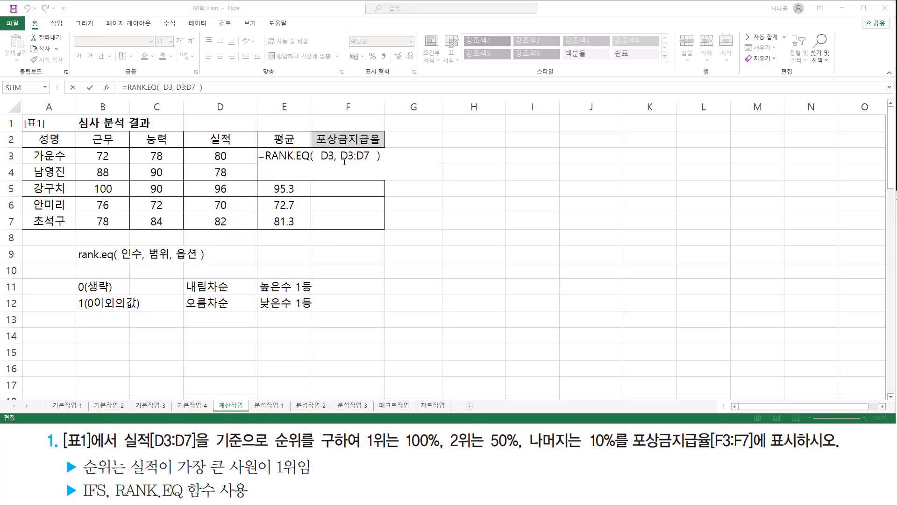
pyautogui.moveTo(340, 160); pyautogui.dragTo(365, 160)
pyautogui.moveTo(197, 147)
pyautogui.mouseDown()
pyautogui.moveTo(252, 236)
pyautogui.moveTo(245, 229)
pyautogui.mouseUp()
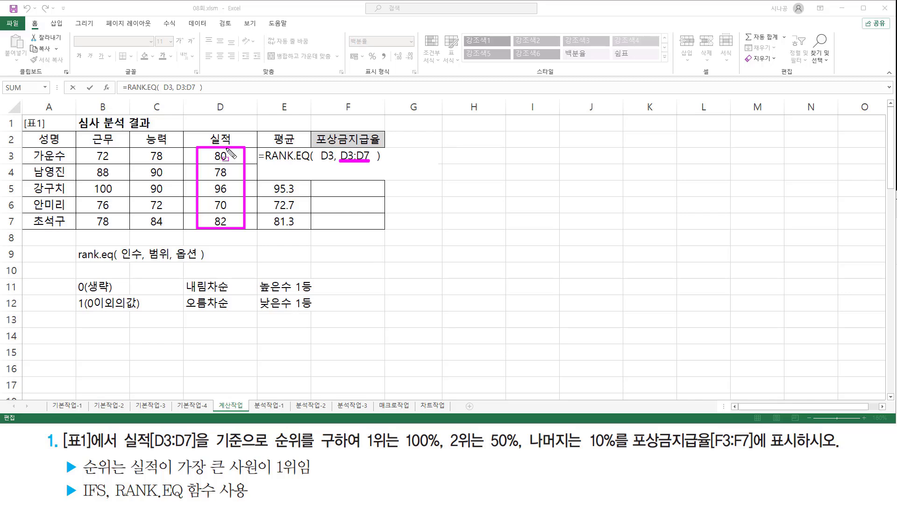
pyautogui.moveTo(329, 165); pyautogui.dragTo(367, 177)
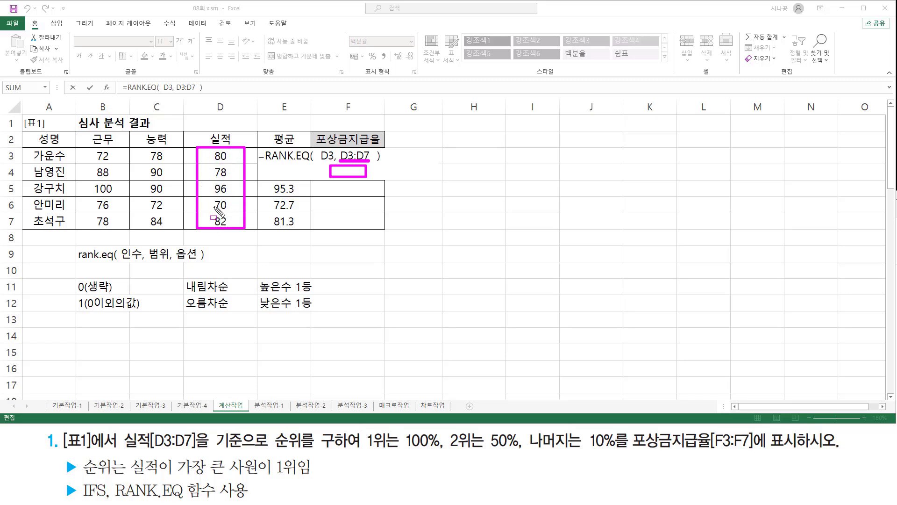
pyautogui.moveTo(330, 184); pyautogui.dragTo(368, 191)
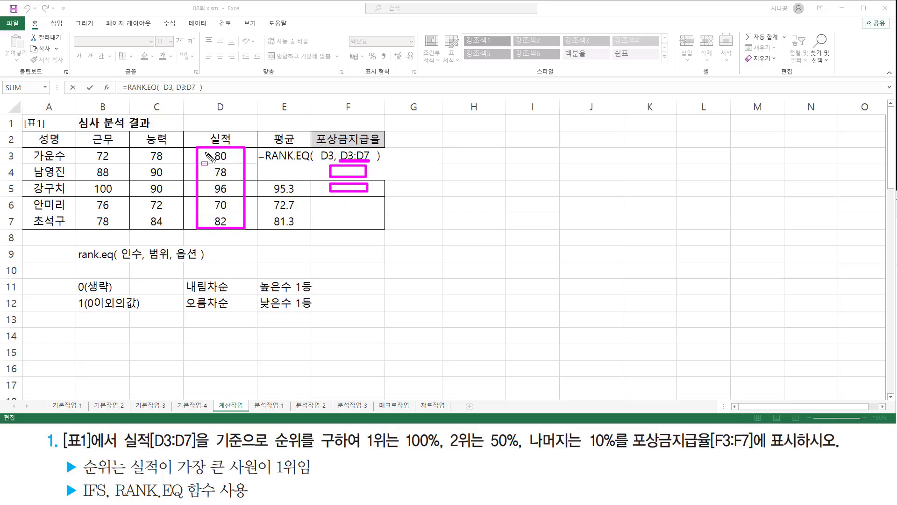
pyautogui.moveTo(204, 149); pyautogui.dragTo(233, 224)
pyautogui.moveTo(150, 260); pyautogui.dragTo(167, 259)
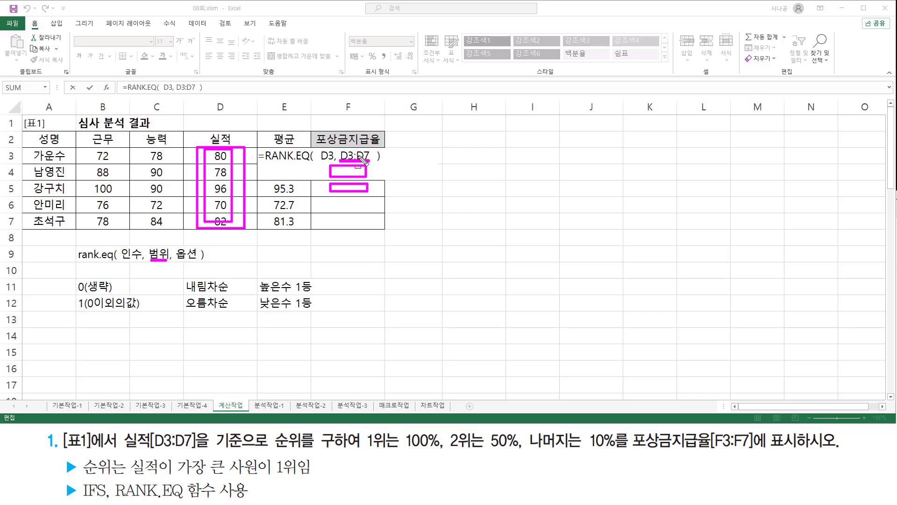
pyautogui.press('Escape')
# - Make the ranking range in F3's formula absolute as $D$3:$D$7 and commit the formula
pyautogui.moveTo(348, 157)
pyautogui.mouseDown()
pyautogui.moveTo(375, 156)
pyautogui.moveTo(365, 156)
pyautogui.mouseUp()
pyautogui.press('F4')
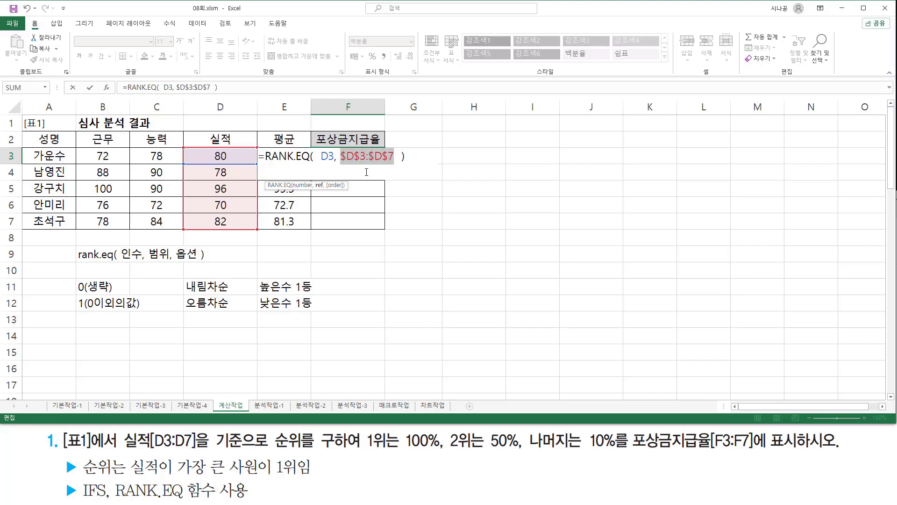
pyautogui.press('Return')
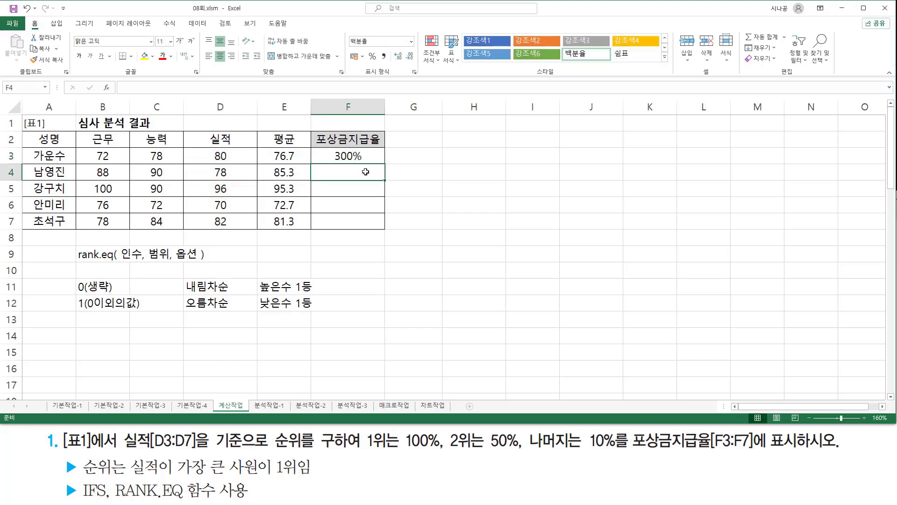
# - Fill the RANK.EQ formula from F3 down through F7
pyautogui.click(369, 155)
pyautogui.moveTo(384, 169); pyautogui.dragTo(360, 219)
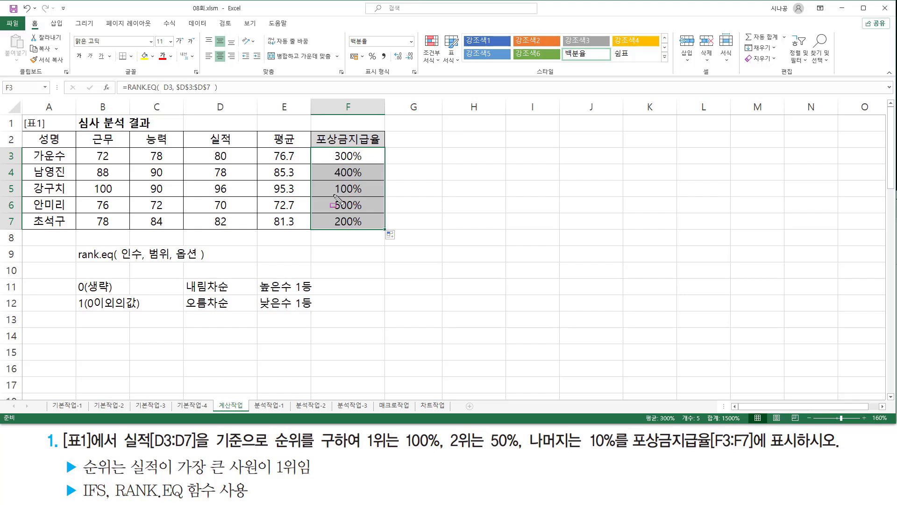
pyautogui.moveTo(333, 194); pyautogui.dragTo(343, 194)
pyautogui.moveTo(332, 227); pyautogui.dragTo(346, 227)
pyautogui.moveTo(334, 160)
pyautogui.mouseDown()
pyautogui.moveTo(344, 160)
pyautogui.moveTo(341, 176)
pyautogui.mouseUp()
pyautogui.moveTo(332, 209); pyautogui.dragTo(343, 209)
pyautogui.moveTo(205, 153)
pyautogui.mouseDown()
pyautogui.moveTo(243, 223)
pyautogui.moveTo(237, 231)
pyautogui.mouseUp()
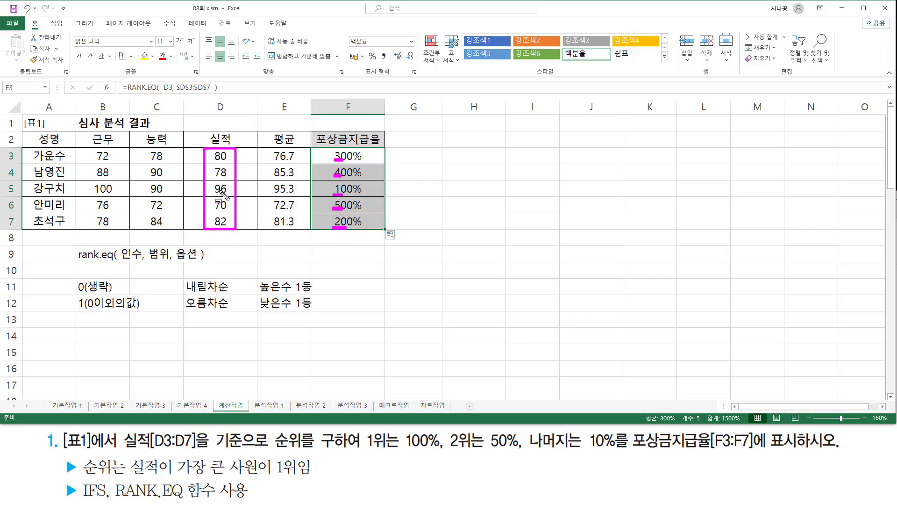
pyautogui.moveTo(209, 182); pyautogui.dragTo(234, 198)
pyautogui.moveTo(330, 182)
pyautogui.mouseDown()
pyautogui.moveTo(331, 195)
pyautogui.moveTo(343, 183)
pyautogui.mouseUp()
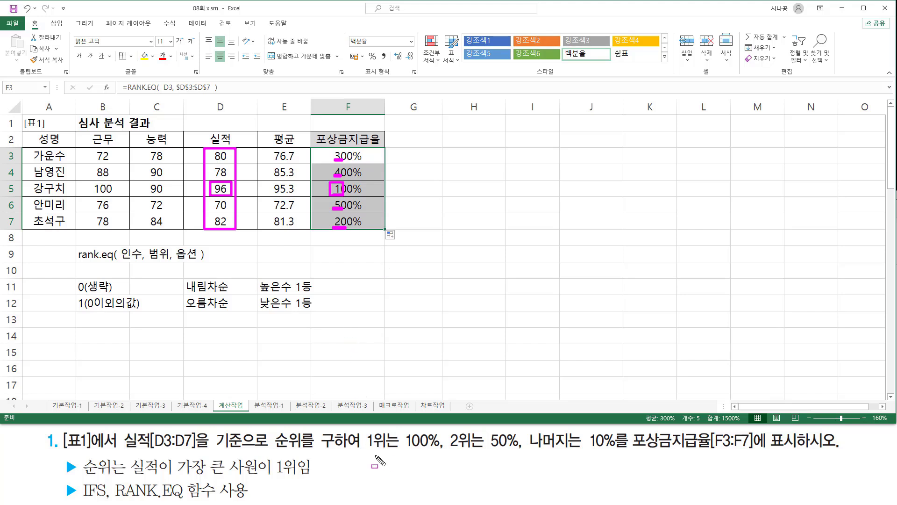
pyautogui.press('Escape')
pyautogui.moveTo(365, 449); pyautogui.dragTo(626, 450)
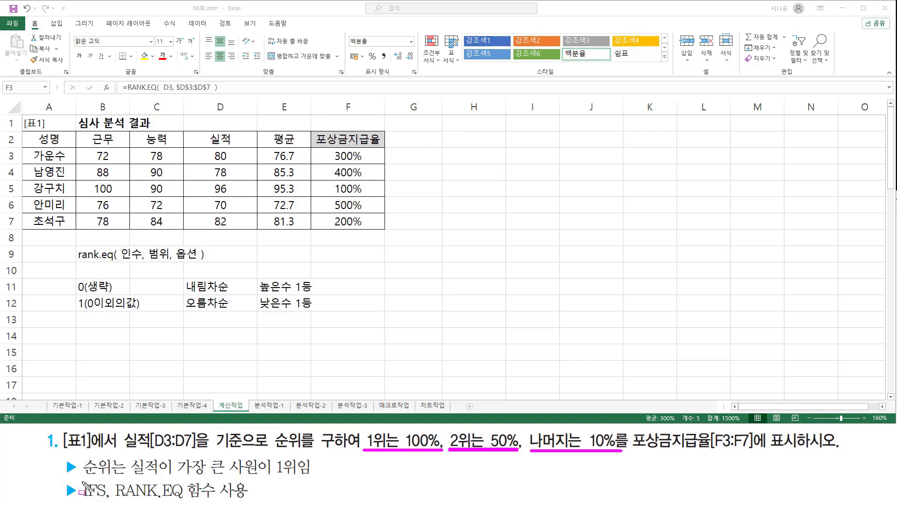
pyautogui.moveTo(79, 478); pyautogui.dragTo(111, 502)
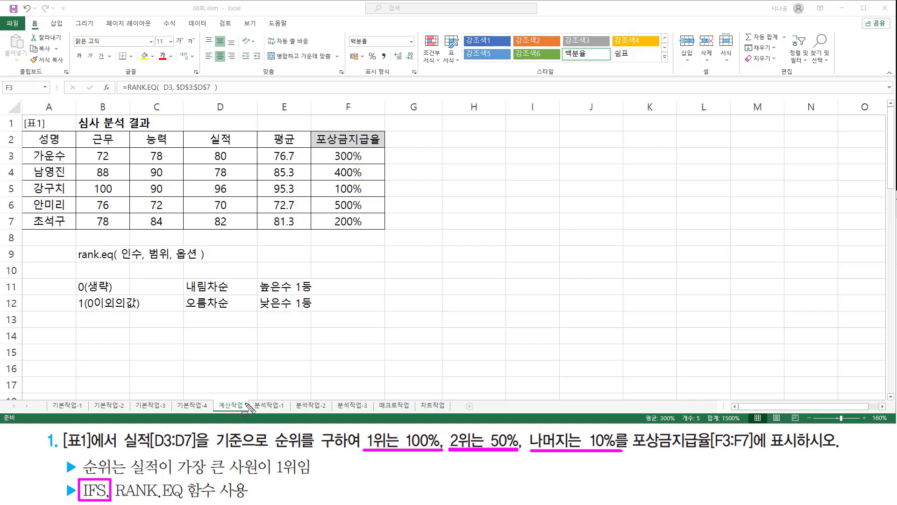
pyautogui.press('Escape')
# - Start an IFS syntax note in cell B14 with the text "ifs( 조건1, 인수1,"
pyautogui.click(112, 333)
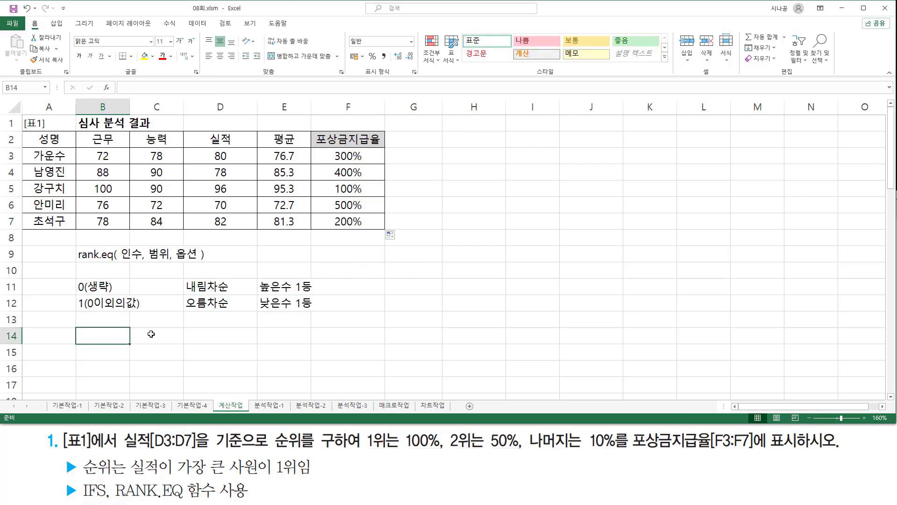
pyautogui.write('=')
pyautogui.press('BackSpace')
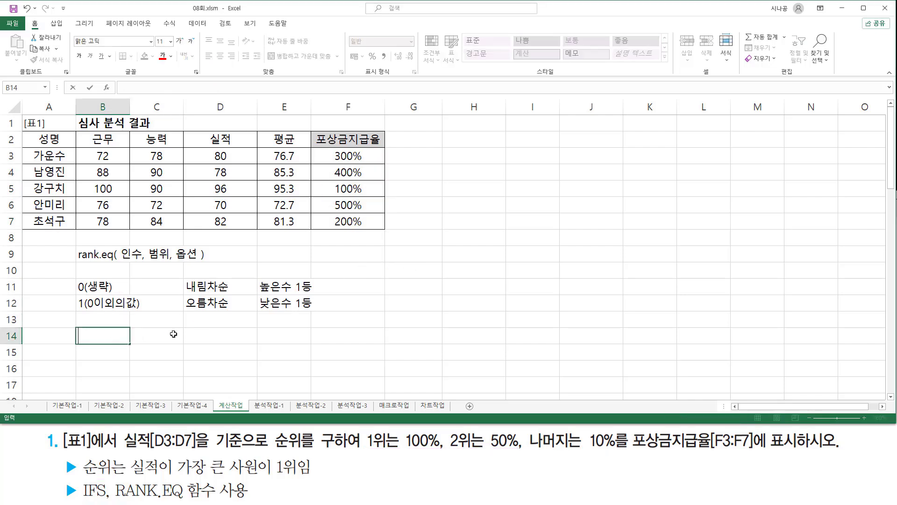
pyautogui.write('ifs( 조건')
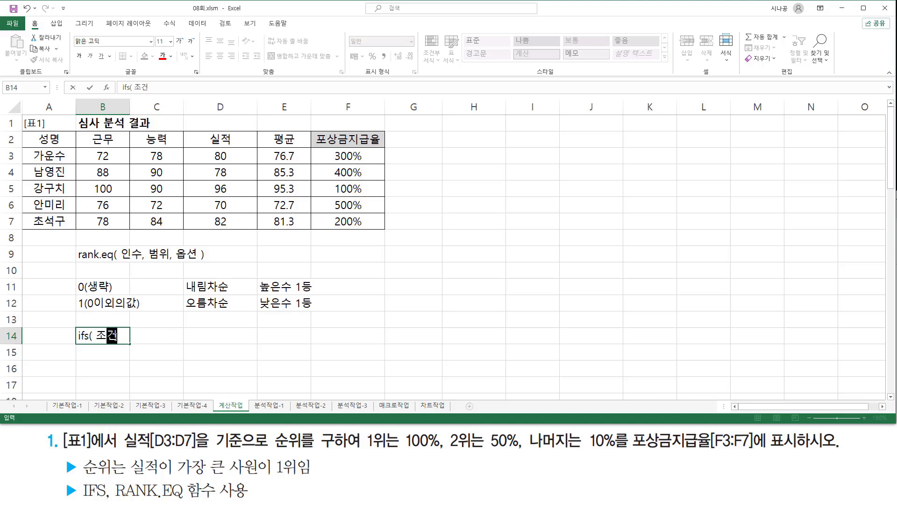
pyautogui.write('1, 인수')
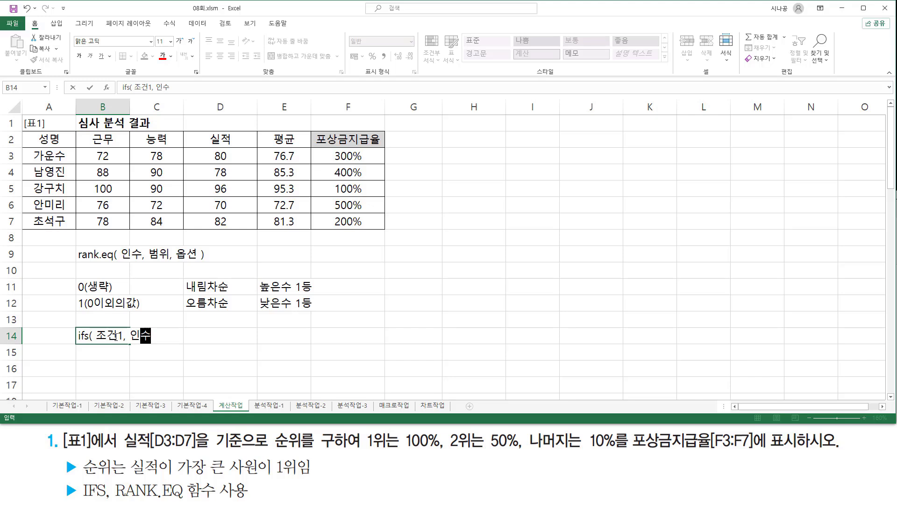
pyautogui.write('1,')
# - Duplicate the "조건1, 인수1," pair in the B14 note and renumber the copy as "조건2, 인수2,"
pyautogui.moveTo(92, 336); pyautogui.dragTo(164, 336)
pyautogui.hotkey('ctrl', 'c')
pyautogui.click(169, 336)
pyautogui.hotkey('ctrl', 'v')
pyautogui.click(192, 335)
pyautogui.press('BackSpace')
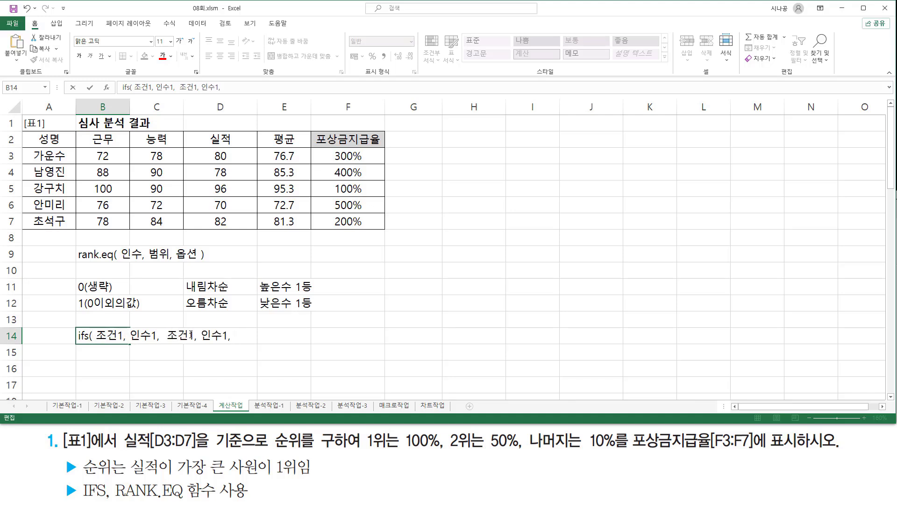
pyautogui.write('2')
pyautogui.click(227, 337)
pyautogui.press('BackSpace')
pyautogui.write('2')
# - Add a third copy of the pair to the B14 note, renumbered as "조건3, 인수3,"
pyautogui.click(243, 335)
pyautogui.hotkey('ctrl', 'v')
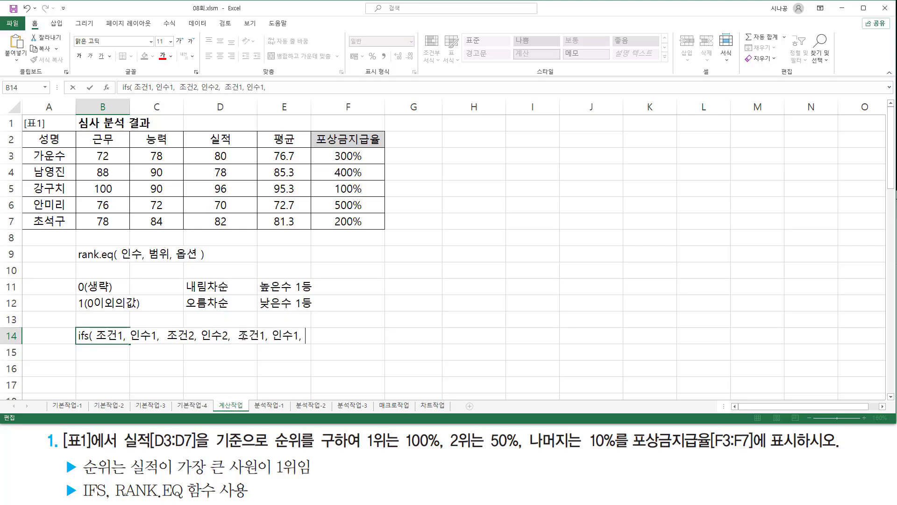
pyautogui.click(266, 336)
pyautogui.press('BackSpace')
pyautogui.write('3')
pyautogui.click(296, 336)
pyautogui.press('BackSpace')
pyautogui.write('3')
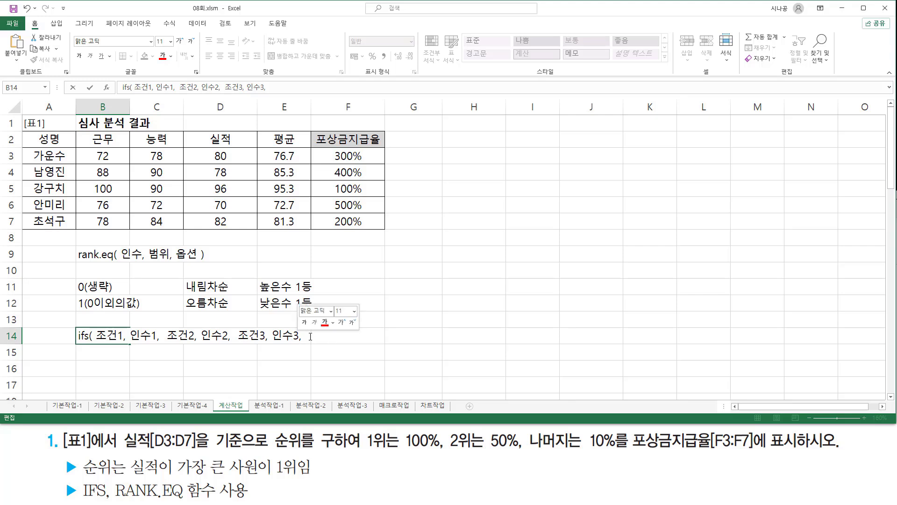
# - Replace the trailing comma in the B14 note with "...... )" and commit the text
pyautogui.press('BackSpace')
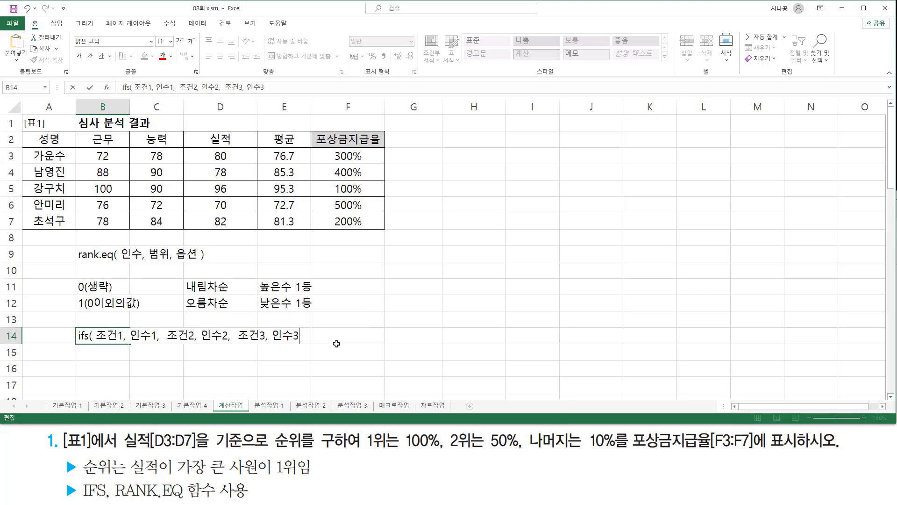
pyautogui.write('......  )')
pyautogui.press('Return')
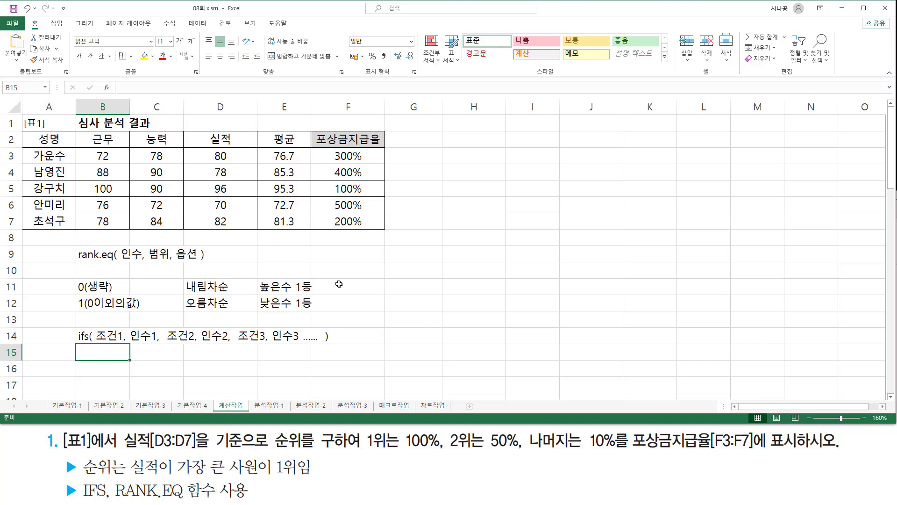
# - Rework F3's formula so that RANK.EQ(D3, $D$3:$D$7) sits inside an IFS function as its first condition
pyautogui.doubleClick(326, 162)
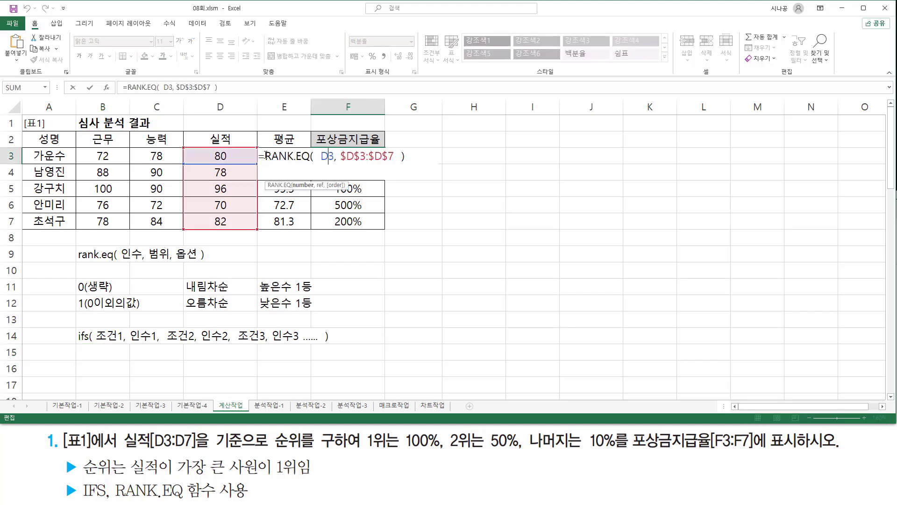
pyautogui.moveTo(265, 155); pyautogui.dragTo(627, 152)
pyautogui.press('BackSpace')
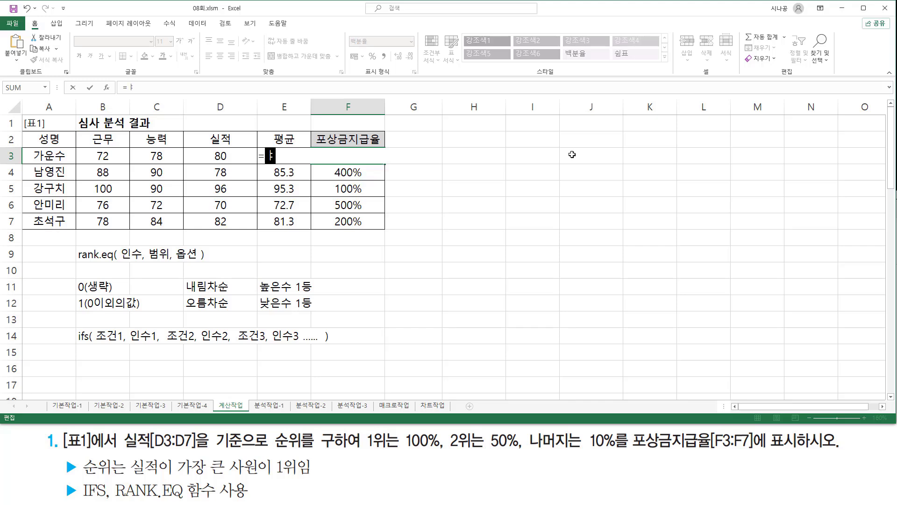
pyautogui.write('ifs')
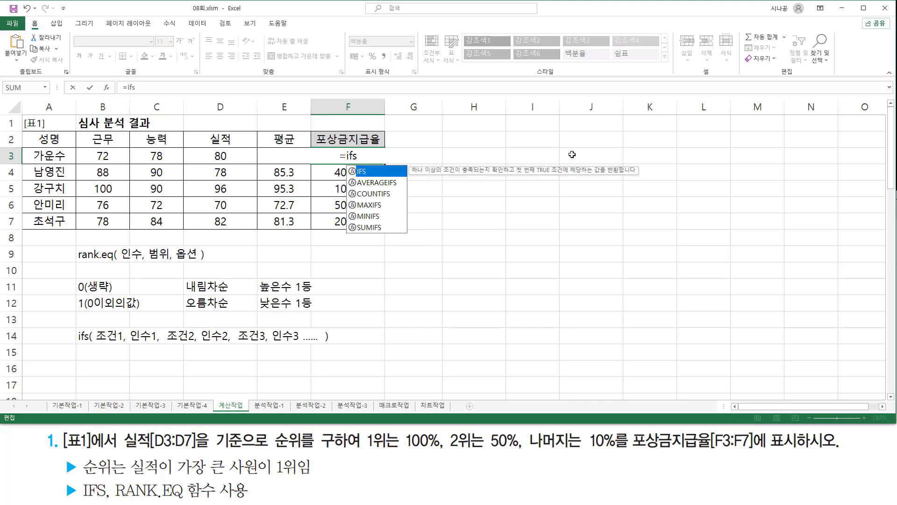
pyautogui.write('(')
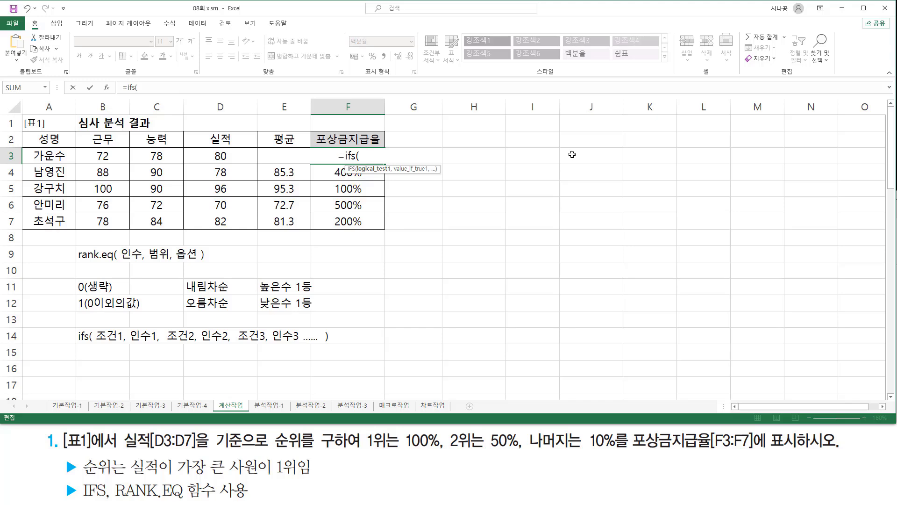
pyautogui.write('RANK.EQ(  D3, $D$3:$D$7  )')
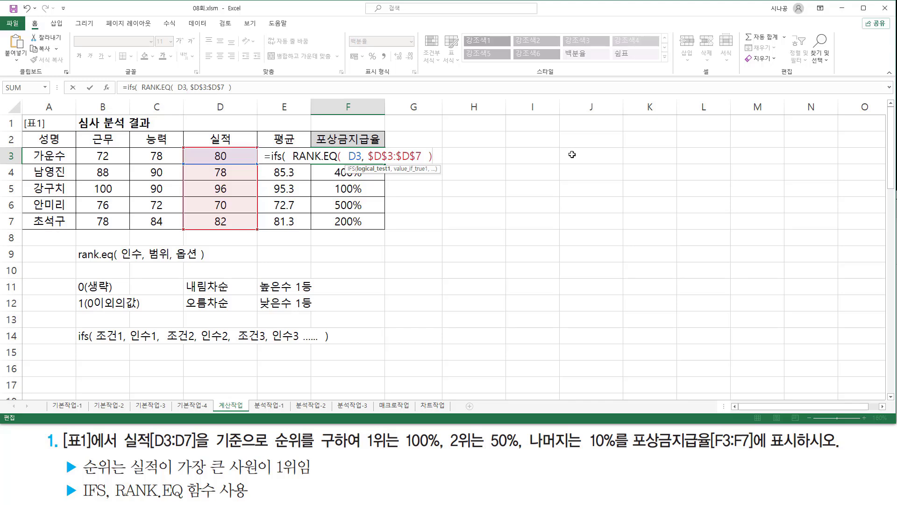
pyautogui.write('=1')
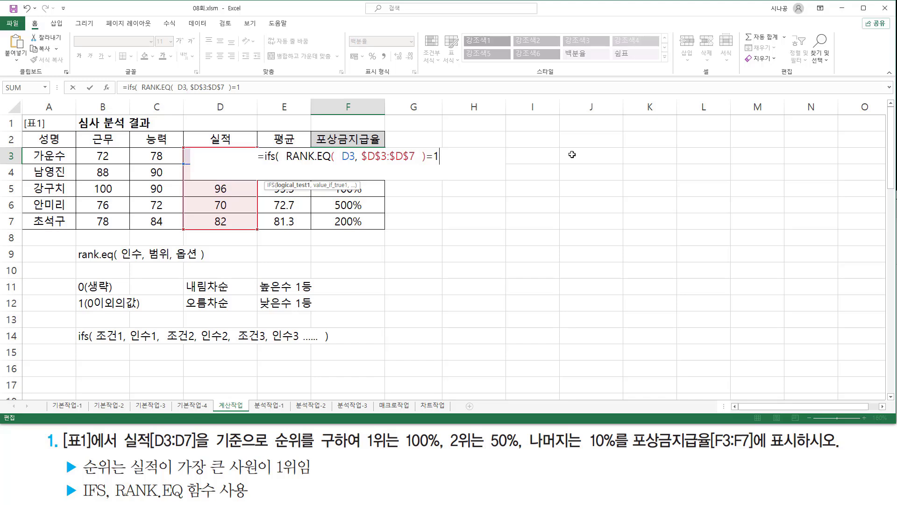
pyautogui.write(', ')
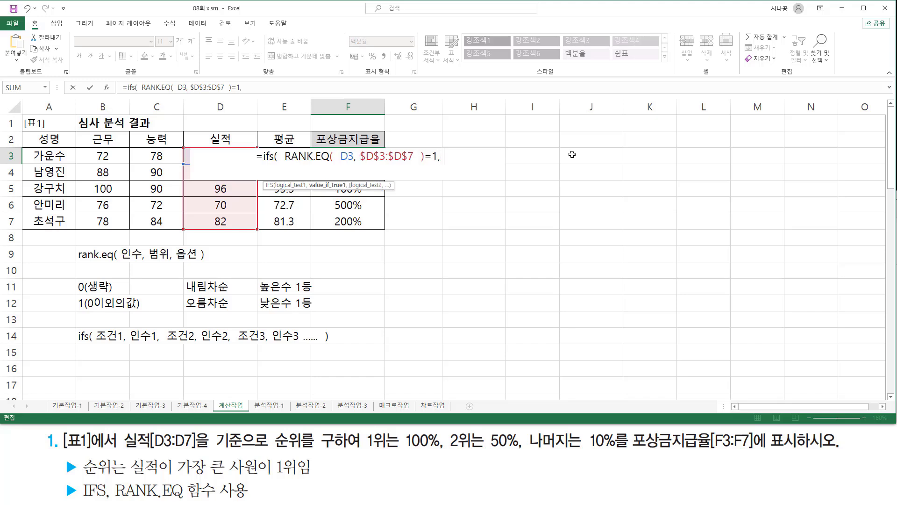
pyautogui.write('10')
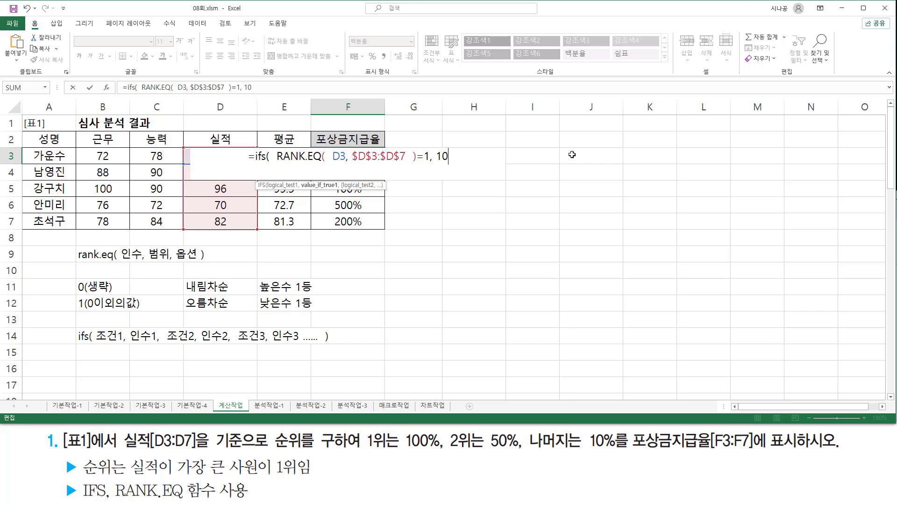
pyautogui.write('0%')
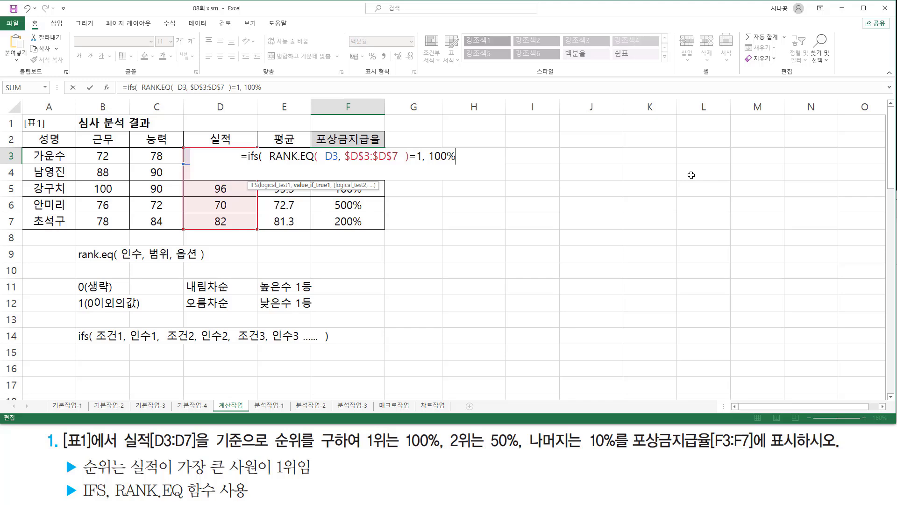
pyautogui.write(',')
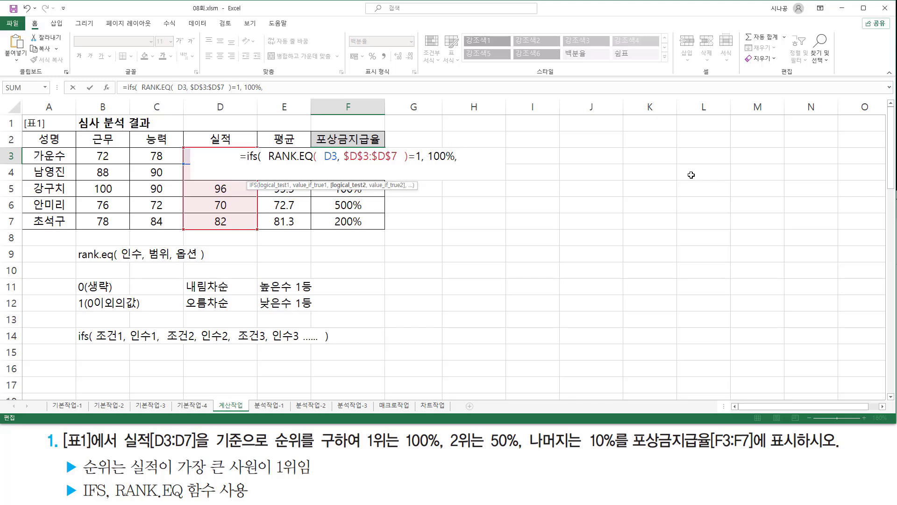
# - Add a second IFS pair in F3 using RANK.EQ(D3, $D$3:$D$7)=2 with the result 50%
pyautogui.write('RANK.EQ( D3, $D$3:$D$7 )')
pyautogui.write('=')
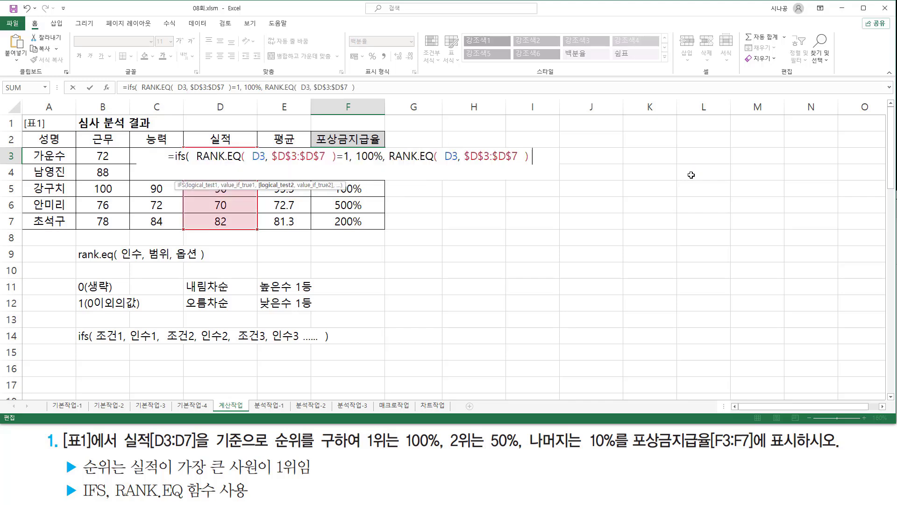
pyautogui.press('BackSpace')
pyautogui.press('BackSpace')
pyautogui.write('=2')
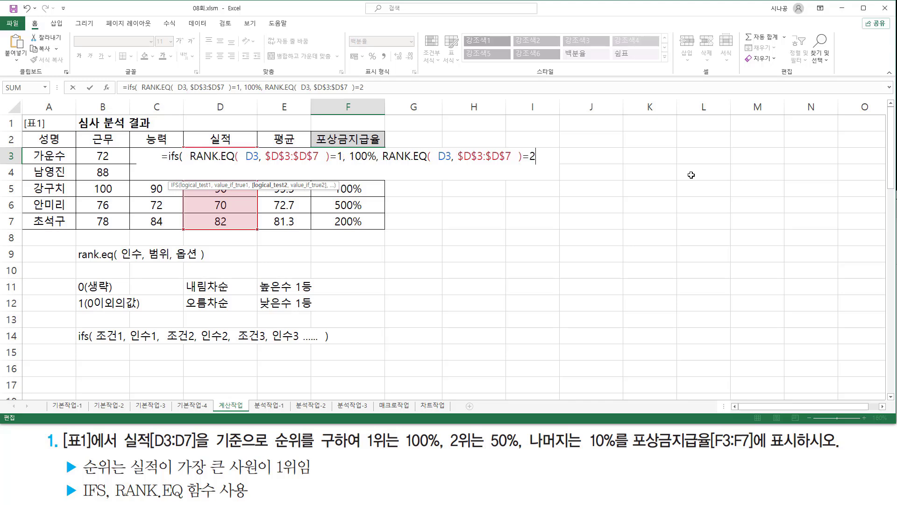
pyautogui.write(', 50')
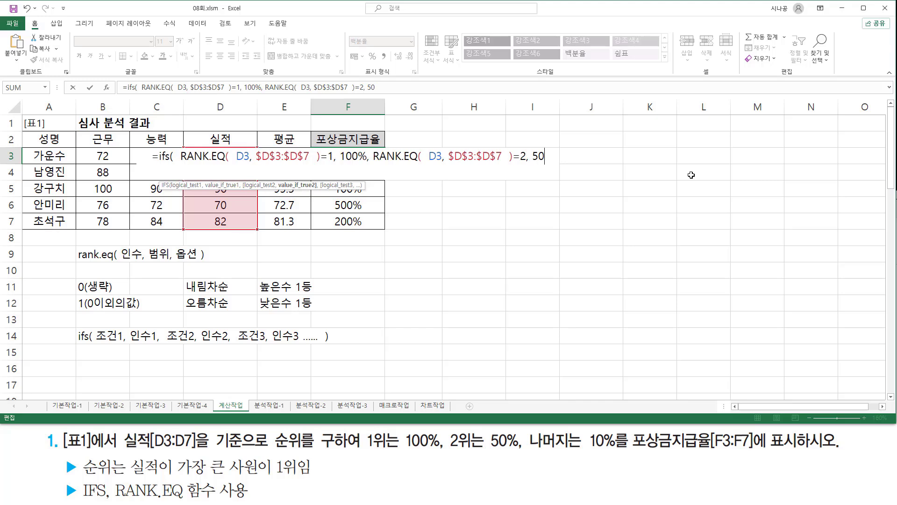
pyautogui.write('%')
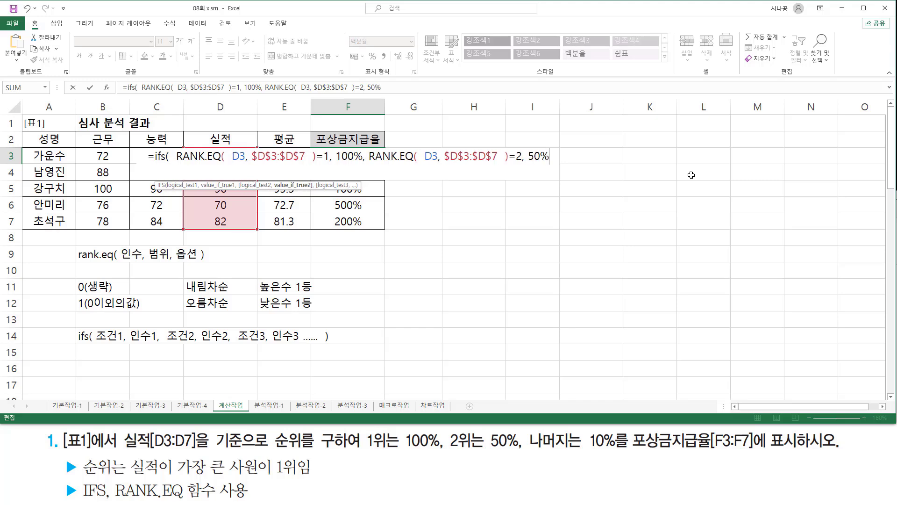
pyautogui.write(',')
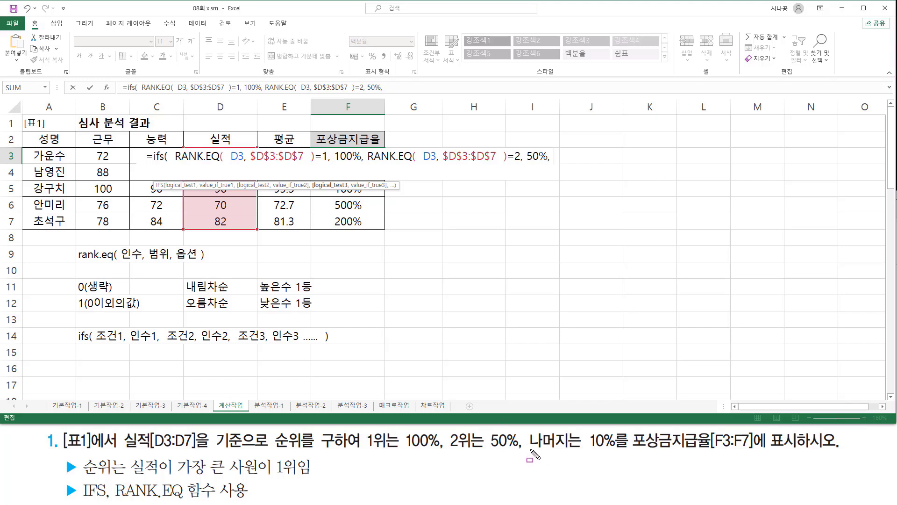
pyautogui.moveTo(530, 450); pyautogui.dragTo(579, 450)
pyautogui.moveTo(585, 429); pyautogui.dragTo(624, 453)
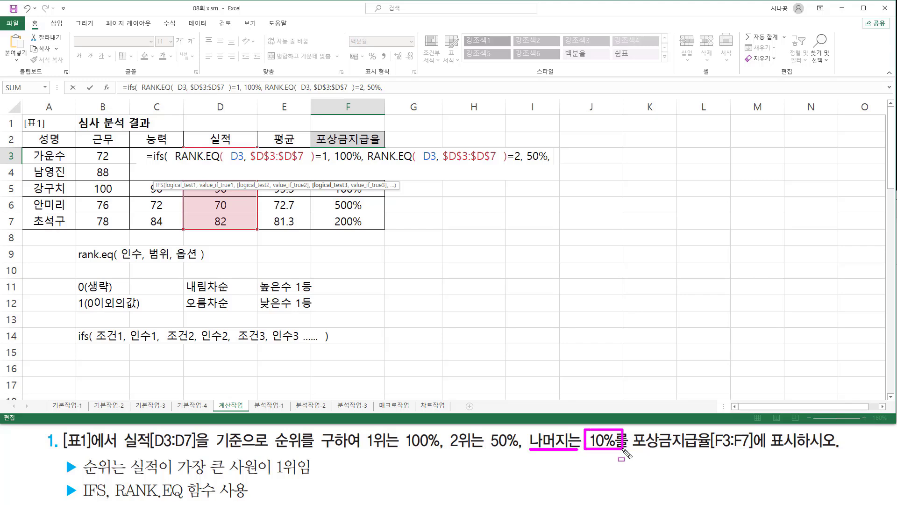
pyautogui.press('Escape')
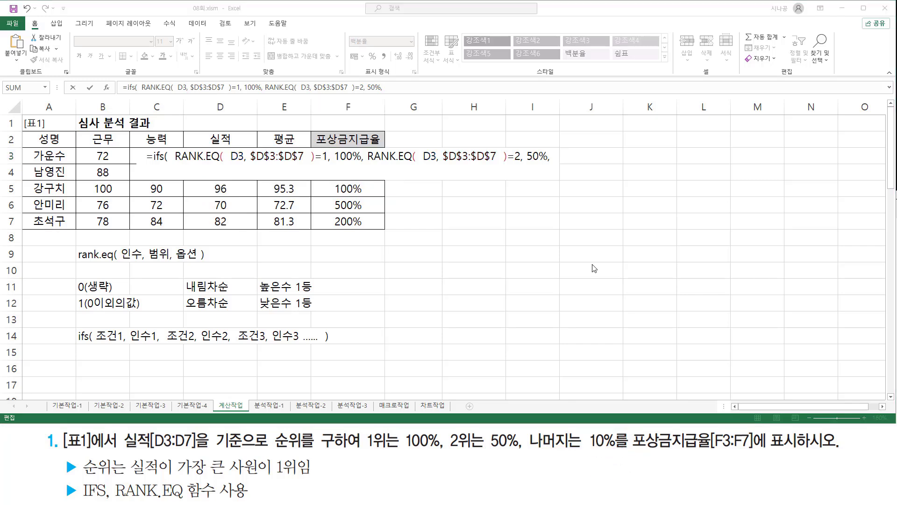
# - Add the final IFS pair in F3 with the condition true and the result 10%, and close the parenthesis
pyautogui.click(562, 155)
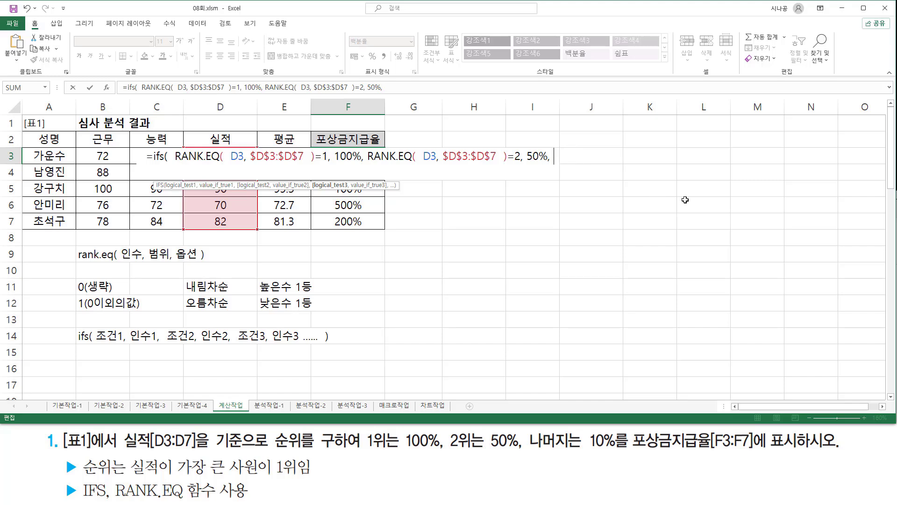
pyautogui.write('t')
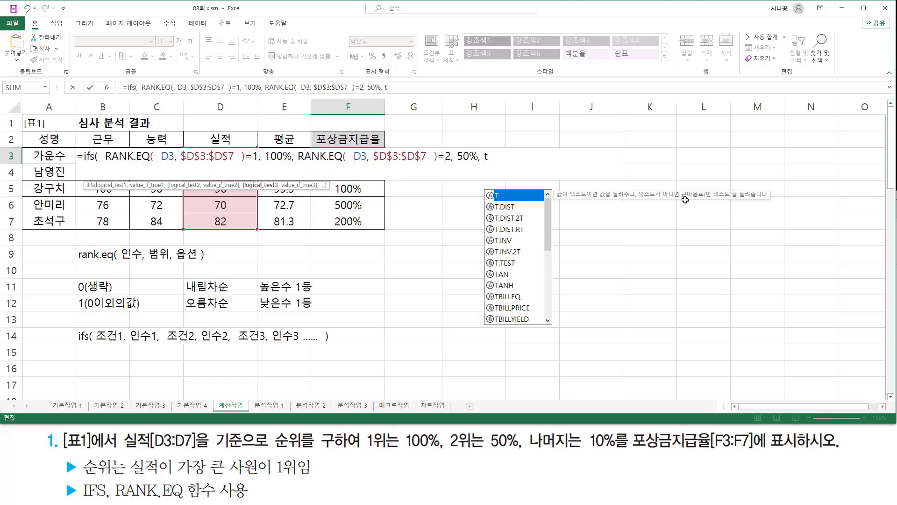
pyautogui.write('rue, ')
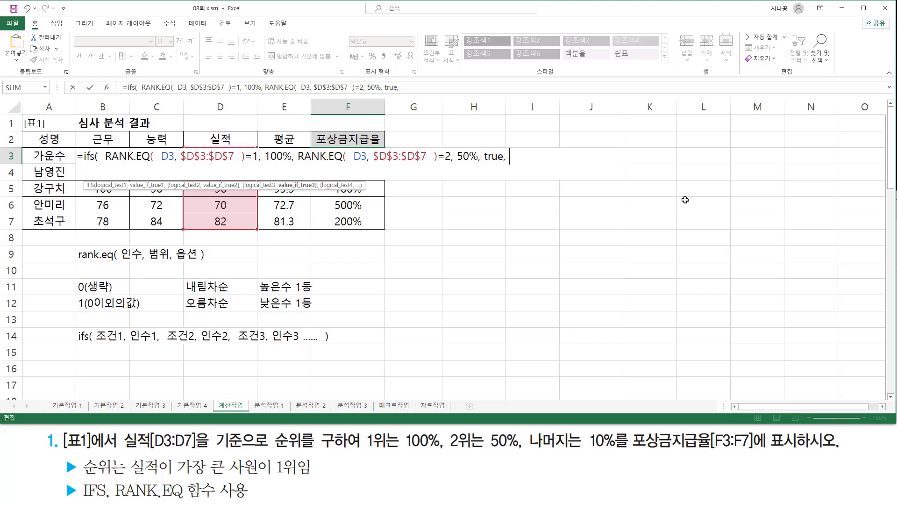
pyautogui.write('10% )')
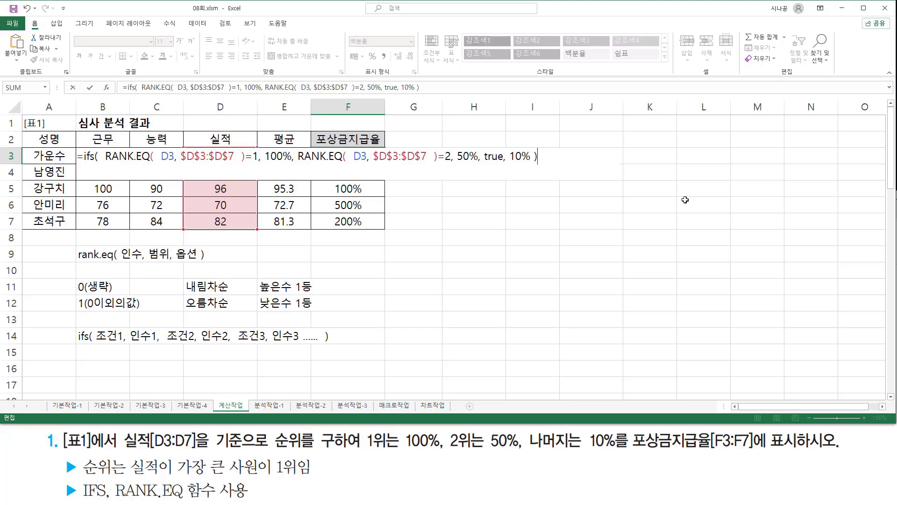
# - Confirm the IFS formula in F3 and fill it down through F7
pyautogui.press('Return')
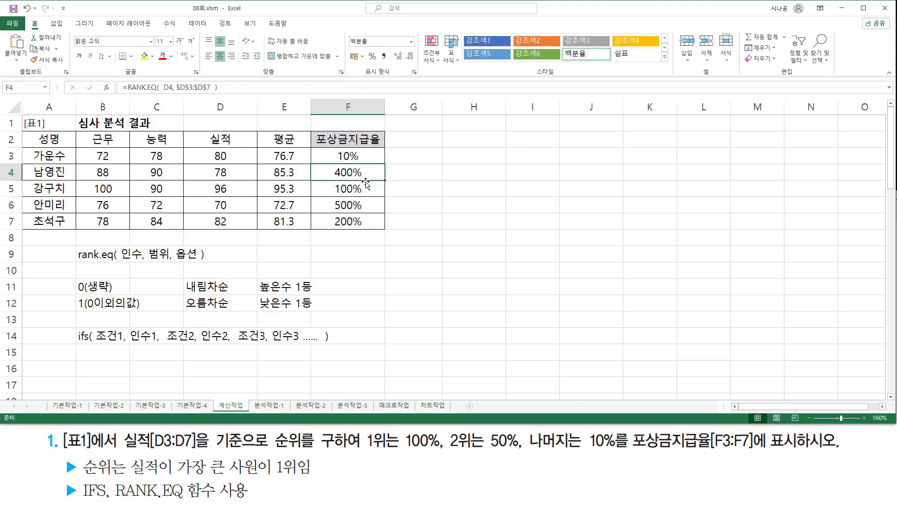
pyautogui.click(368, 157)
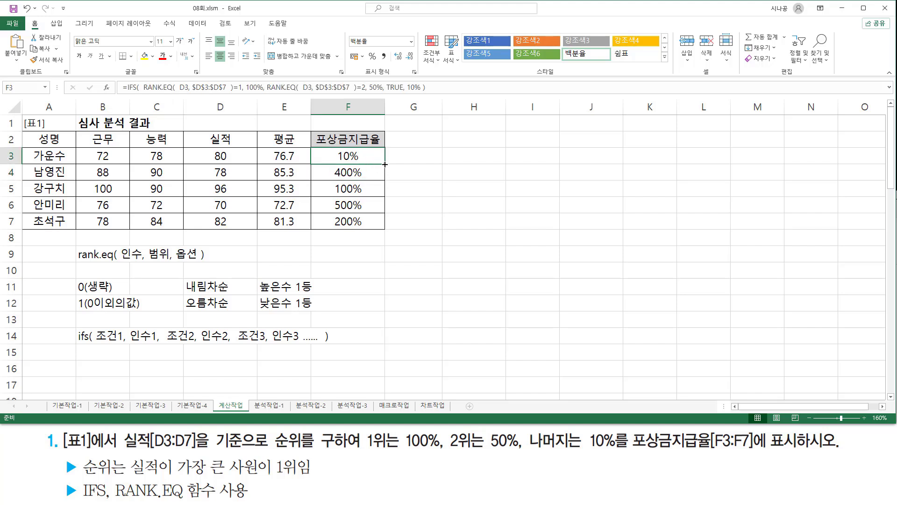
pyautogui.moveTo(385, 164); pyautogui.dragTo(389, 230)
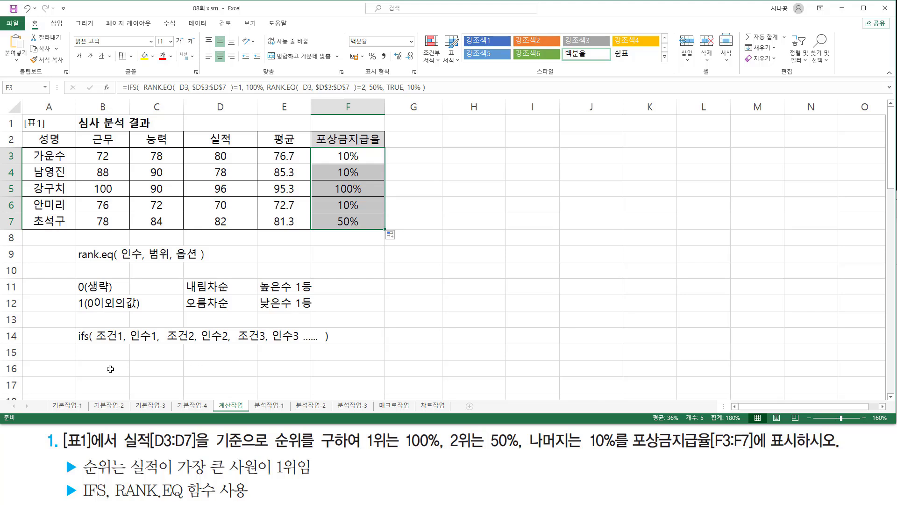
# - Paste the F3 formula as plain text into B16, prefixed with an apostrophe, and colour it red
pyautogui.click(109, 368)
pyautogui.write("'")
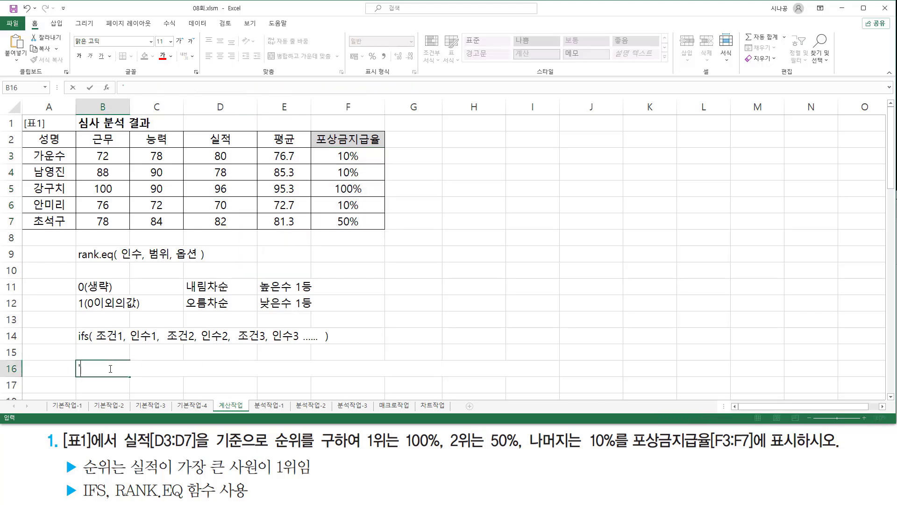
pyautogui.write('=IFS(  RANK.EQ(  D3, $D$3:$D$7  )=1, 100%, RANK.EQ(  D3, $D$3:$D$7  )=2, 50%, TRUE, 10% )')
pyautogui.hotkey('ctrl', 'Return')
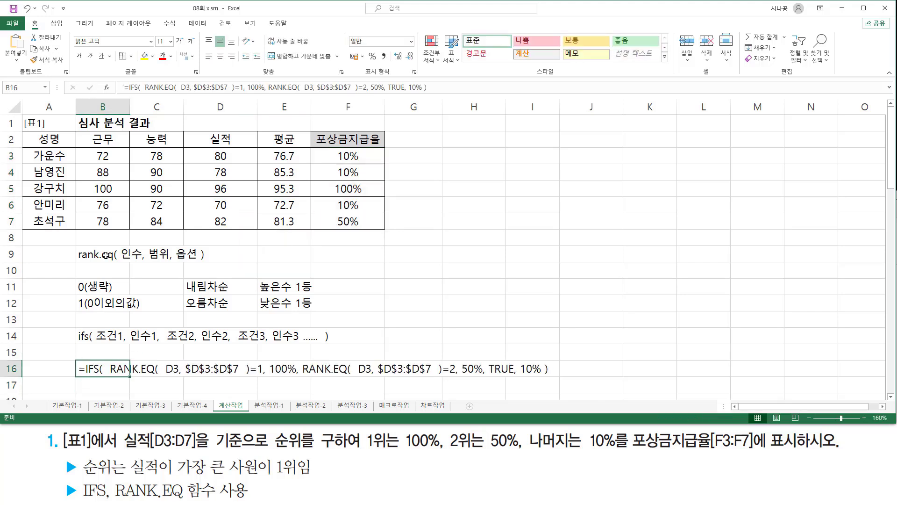
pyautogui.click(161, 56)
pyautogui.click(481, 240)
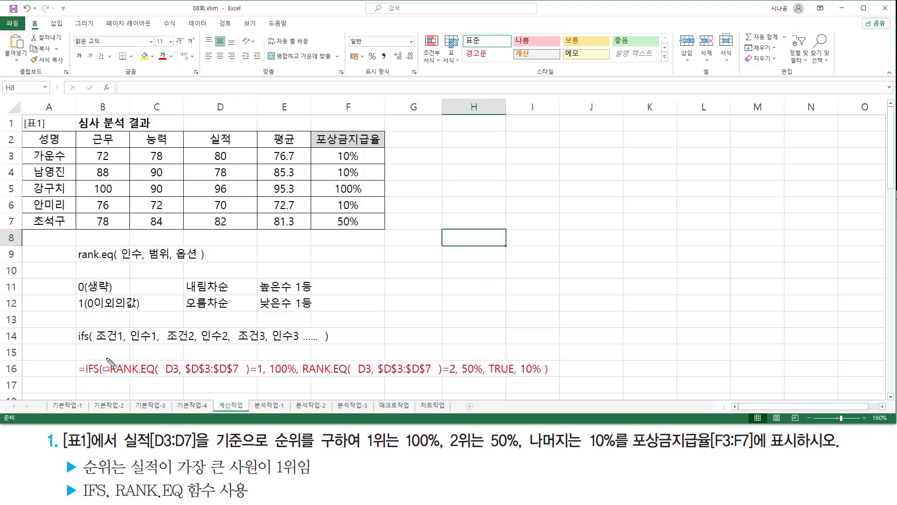
# - Review the IFS formula text in B16, going through each RANK.EQ or TRUE condition and its paired percentage
pyautogui.moveTo(106, 359)
pyautogui.mouseDown()
pyautogui.moveTo(249, 379)
pyautogui.moveTo(296, 374)
pyautogui.moveTo(302, 363)
pyautogui.moveTo(485, 375)
pyautogui.moveTo(515, 387)
pyautogui.moveTo(544, 377)
pyautogui.mouseUp()
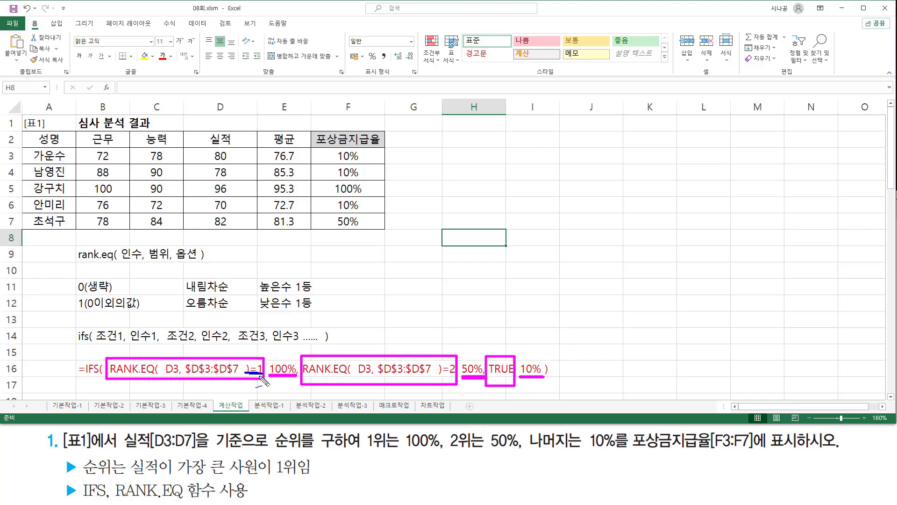
pyautogui.moveTo(278, 359); pyautogui.dragTo(287, 349)
pyautogui.moveTo(441, 373)
pyautogui.mouseDown()
pyautogui.moveTo(455, 375)
pyautogui.moveTo(442, 374)
pyautogui.mouseUp()
pyautogui.moveTo(468, 356); pyautogui.dragTo(480, 339)
pyautogui.moveTo(494, 356); pyautogui.dragTo(503, 377)
pyautogui.moveTo(500, 352); pyautogui.dragTo(512, 338)
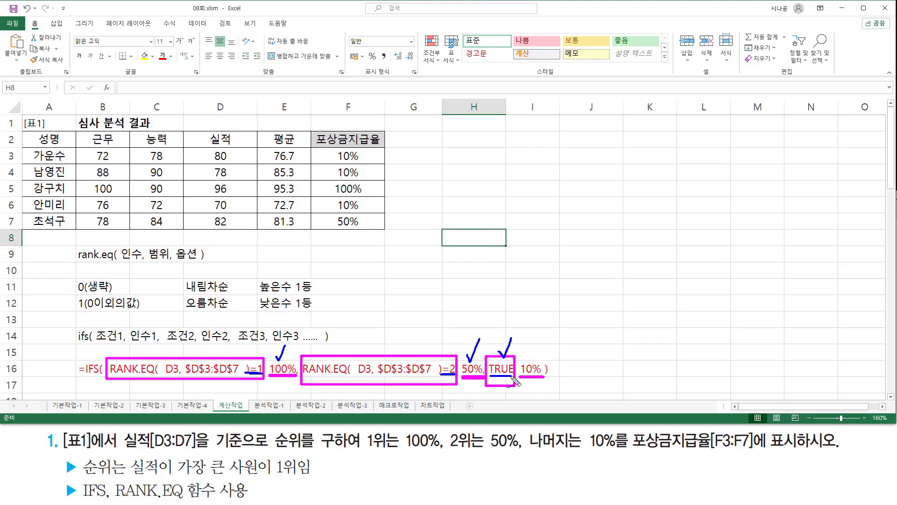
pyautogui.moveTo(490, 375); pyautogui.dragTo(512, 375)
pyautogui.moveTo(520, 375)
pyautogui.mouseDown()
pyautogui.moveTo(540, 375)
pyautogui.moveTo(533, 369)
pyautogui.moveTo(545, 340)
pyautogui.mouseUp()
pyautogui.press('Escape')
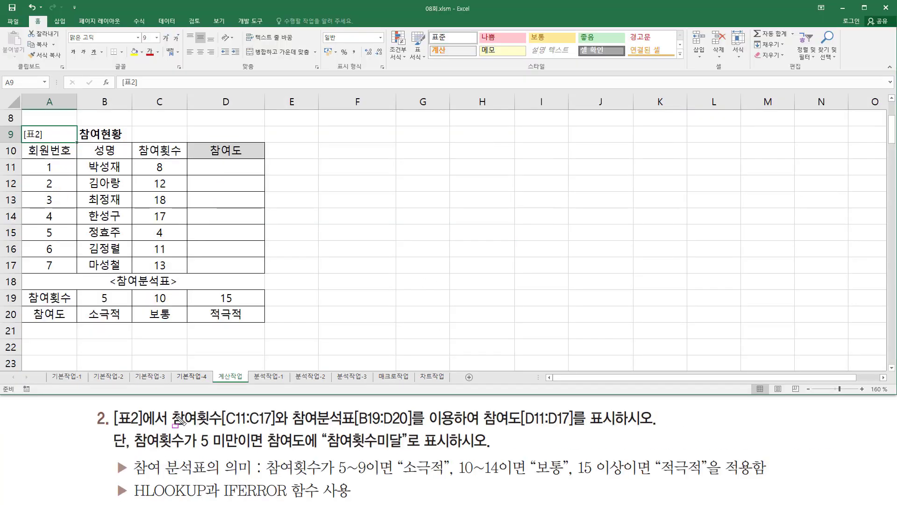
# - Examine task 2 against 표2, matching 참여횟수 C11:C17, the 참여분석표 B19:D20 and the target range D11:D17
pyautogui.moveTo(114, 406)
pyautogui.mouseDown()
pyautogui.moveTo(136, 427)
pyautogui.moveTo(169, 427)
pyautogui.mouseUp()
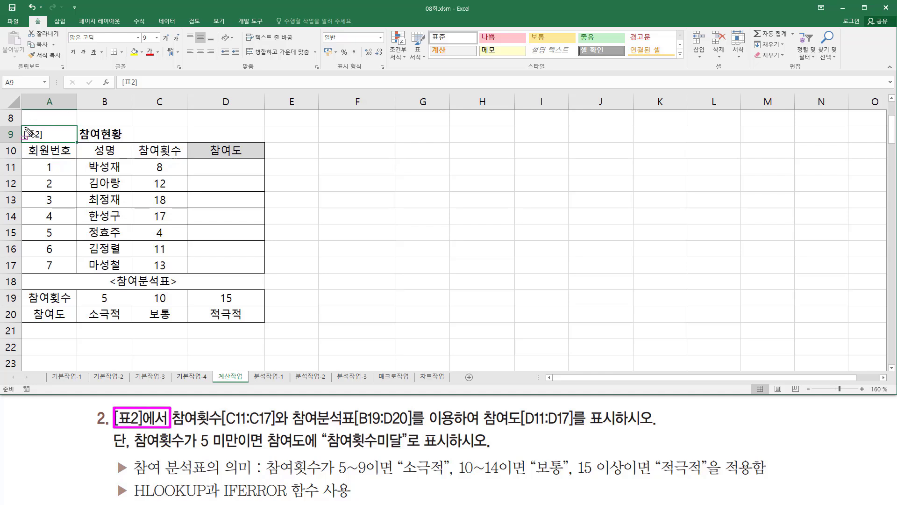
pyautogui.moveTo(22, 124)
pyautogui.mouseDown()
pyautogui.moveTo(35, 183)
pyautogui.moveTo(267, 285)
pyautogui.moveTo(269, 274)
pyautogui.mouseUp()
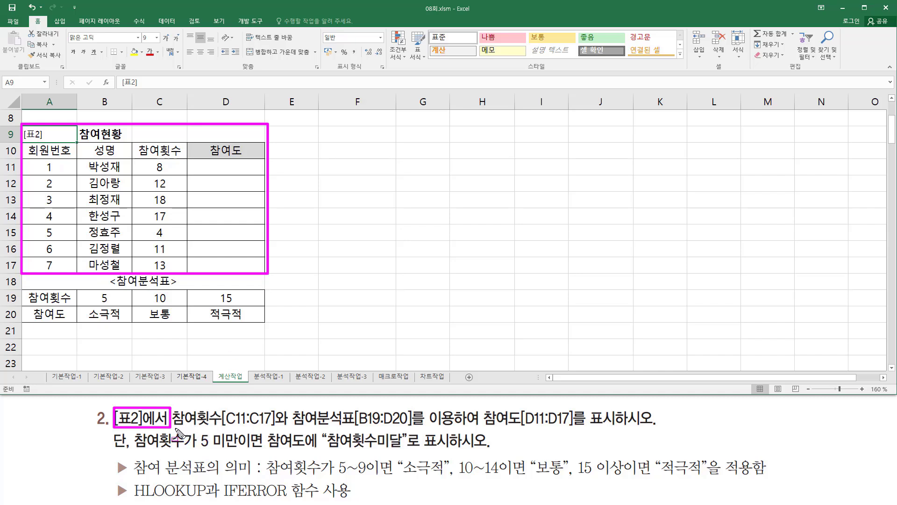
pyautogui.moveTo(174, 427)
pyautogui.mouseDown()
pyautogui.moveTo(293, 427)
pyautogui.moveTo(272, 427)
pyautogui.mouseUp()
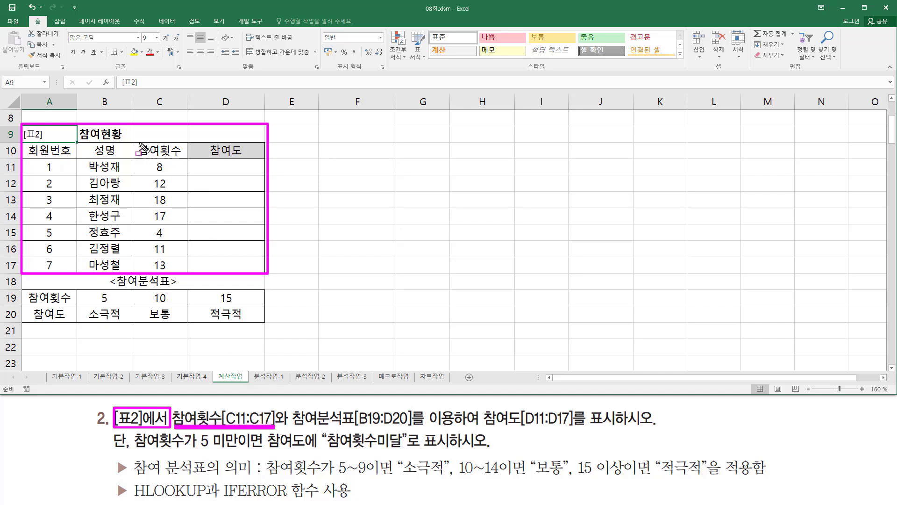
pyautogui.moveTo(137, 142)
pyautogui.mouseDown()
pyautogui.moveTo(136, 157)
pyautogui.moveTo(183, 158)
pyautogui.mouseUp()
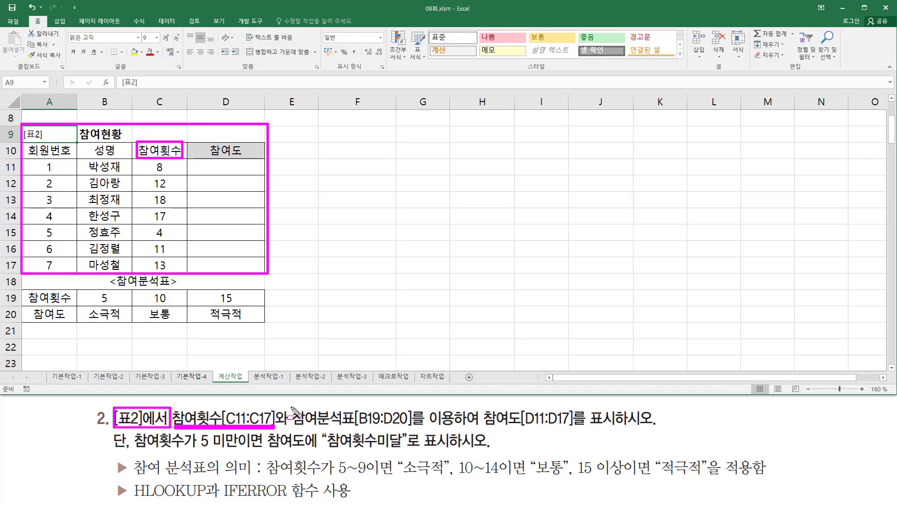
pyautogui.moveTo(291, 405)
pyautogui.mouseDown()
pyautogui.moveTo(353, 432)
pyautogui.moveTo(414, 430)
pyautogui.mouseUp()
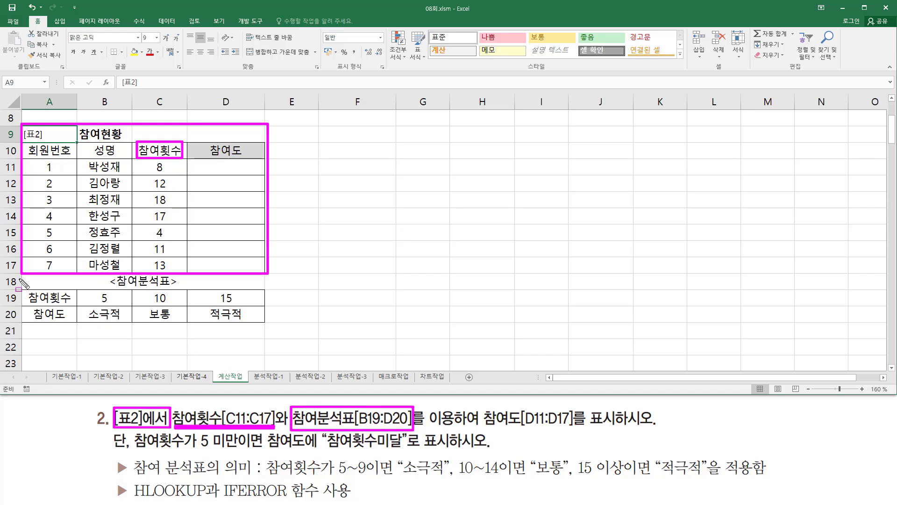
pyautogui.moveTo(22, 275)
pyautogui.mouseDown()
pyautogui.moveTo(202, 330)
pyautogui.moveTo(275, 339)
pyautogui.mouseUp()
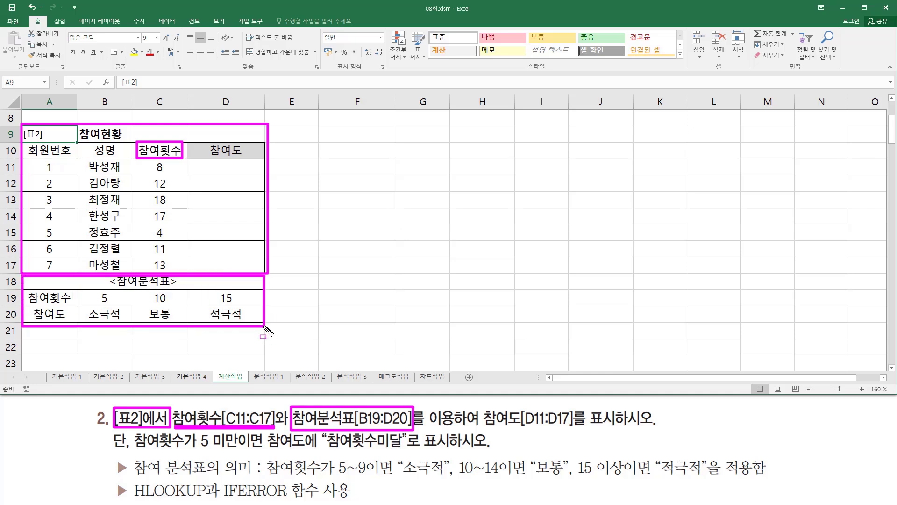
pyautogui.moveTo(484, 426); pyautogui.dragTo(573, 427)
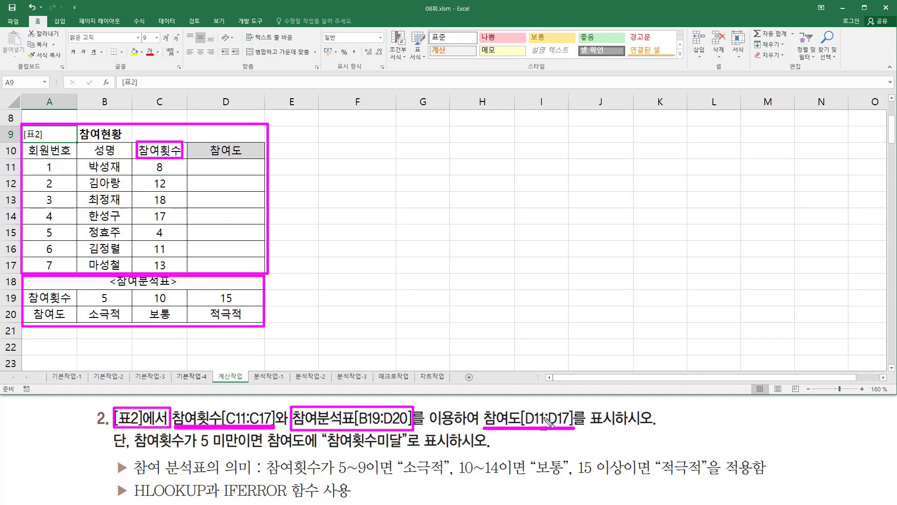
pyautogui.moveTo(203, 160); pyautogui.dragTo(254, 268)
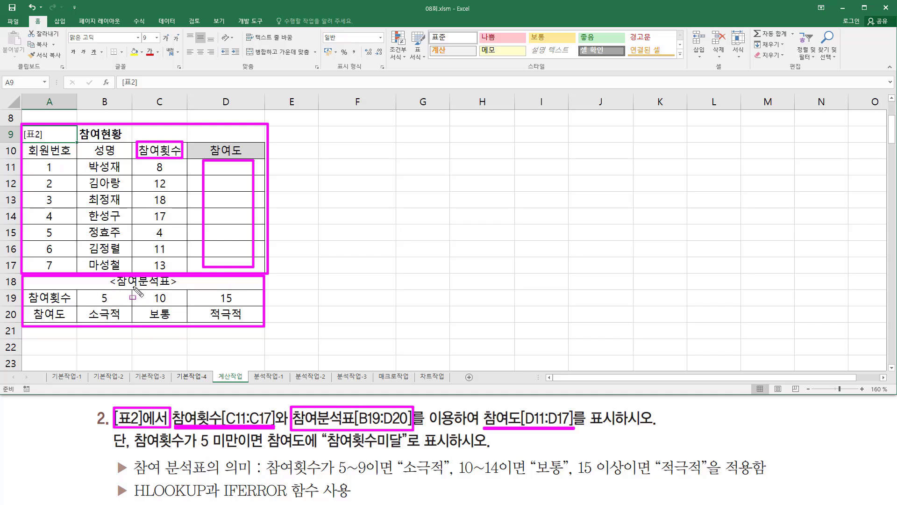
pyautogui.press('Escape')
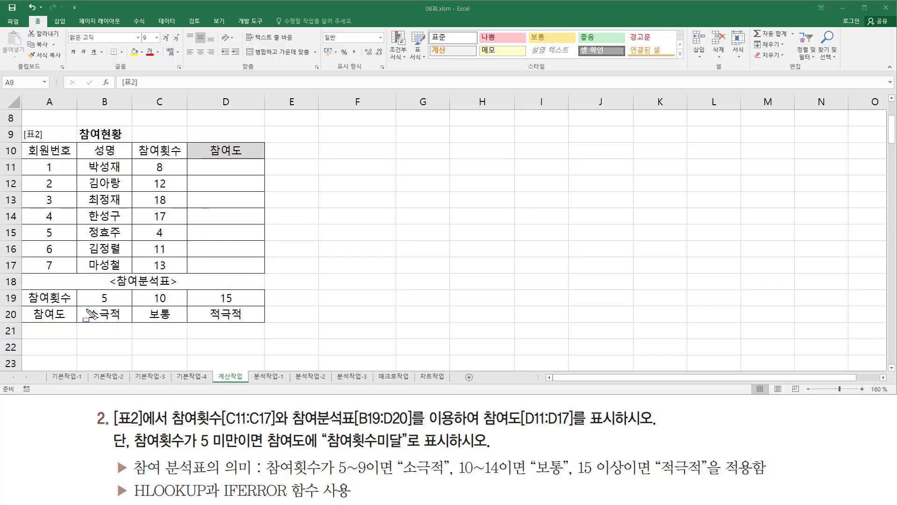
# - Examine the row layout of the 참여분석표 in B19:D20 and the HLOOKUP requirement in the task
pyautogui.moveTo(85, 307)
pyautogui.mouseDown()
pyautogui.moveTo(154, 326)
pyautogui.moveTo(262, 323)
pyautogui.mouseUp()
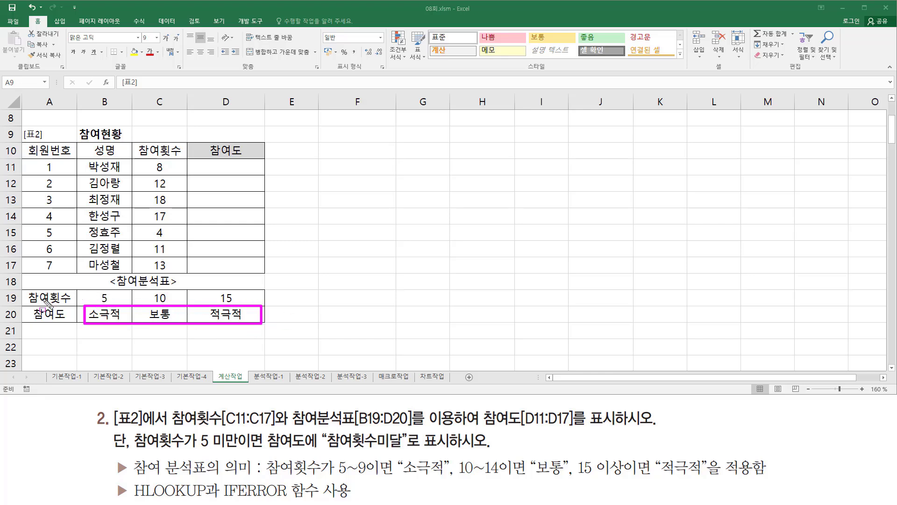
pyautogui.moveTo(28, 303)
pyautogui.mouseDown()
pyautogui.moveTo(98, 295)
pyautogui.moveTo(257, 305)
pyautogui.mouseUp()
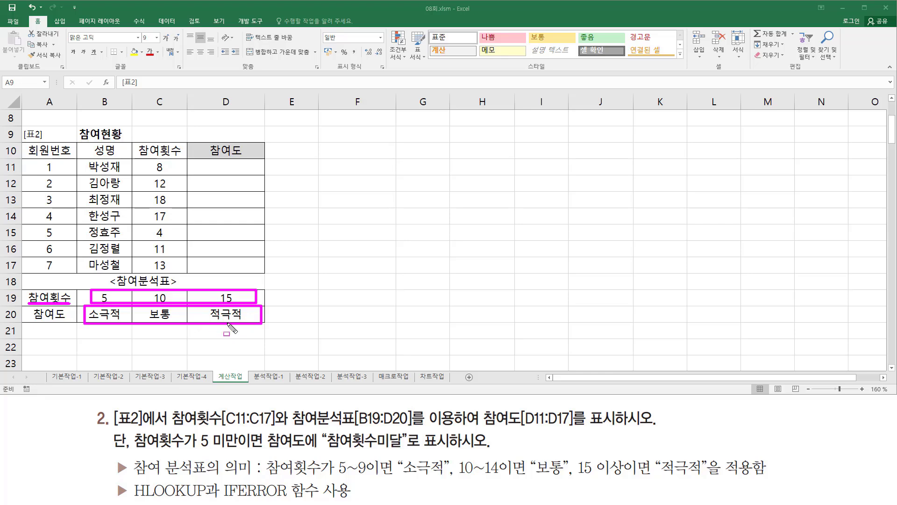
pyautogui.press('Escape')
pyautogui.moveTo(76, 286)
pyautogui.mouseDown()
pyautogui.moveTo(118, 320)
pyautogui.moveTo(264, 325)
pyautogui.mouseUp()
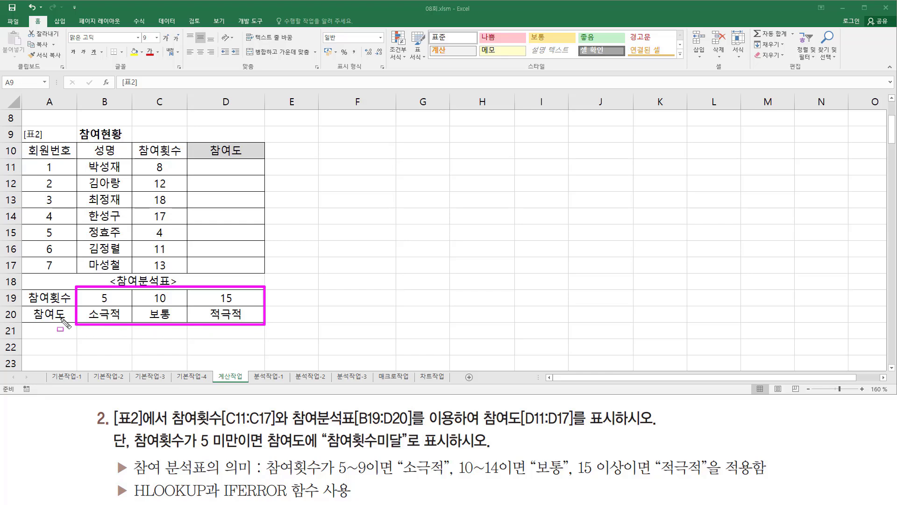
pyautogui.moveTo(66, 317); pyautogui.dragTo(87, 317)
pyautogui.moveTo(66, 297); pyautogui.dragTo(253, 296)
pyautogui.moveTo(93, 314); pyautogui.dragTo(252, 314)
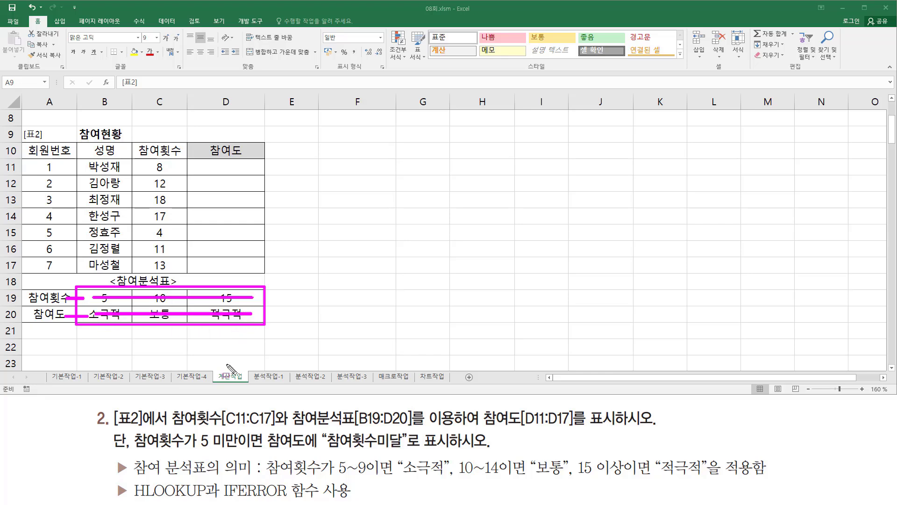
pyautogui.moveTo(130, 490)
pyautogui.mouseDown()
pyautogui.moveTo(208, 496)
pyautogui.moveTo(131, 500)
pyautogui.mouseUp()
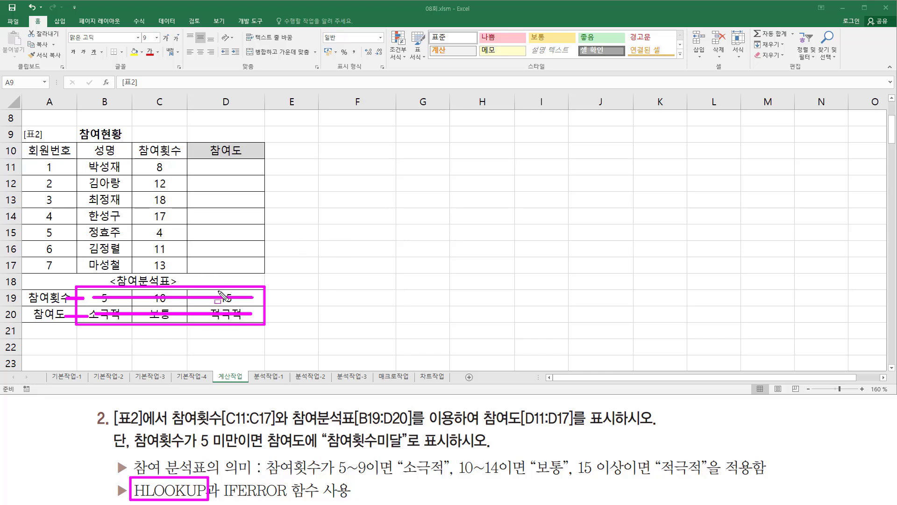
pyautogui.press('Escape')
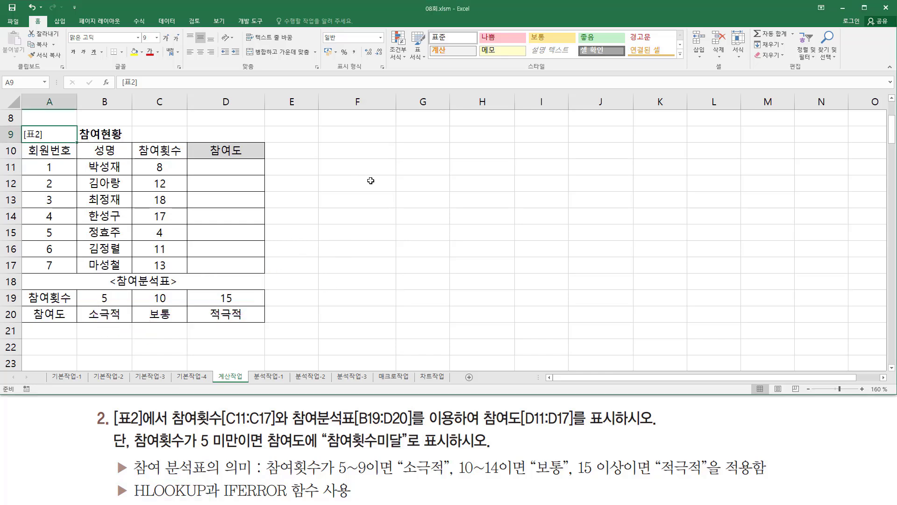
# - Enter the syntax note "hlookup( 찾을값 , 참조범위 , 행번호 , 옵션 )" in F13
pyautogui.click(359, 197)
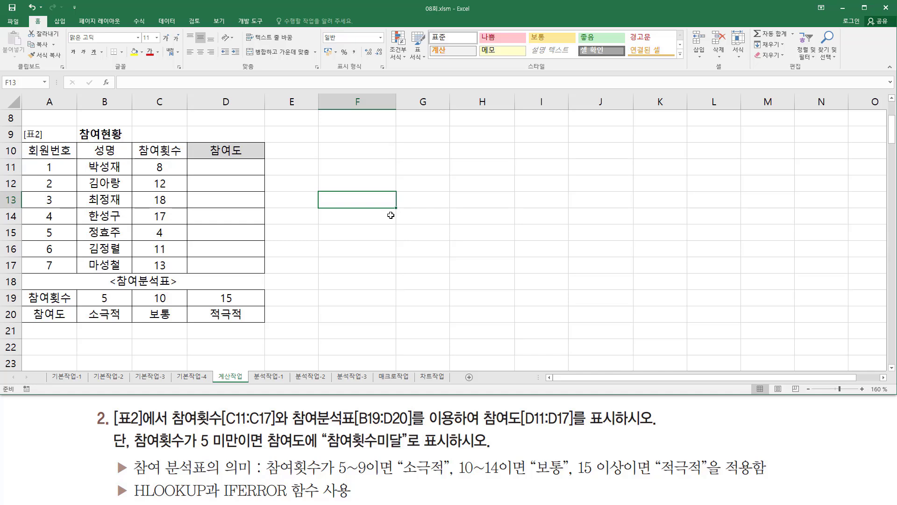
pyautogui.write('hloo')
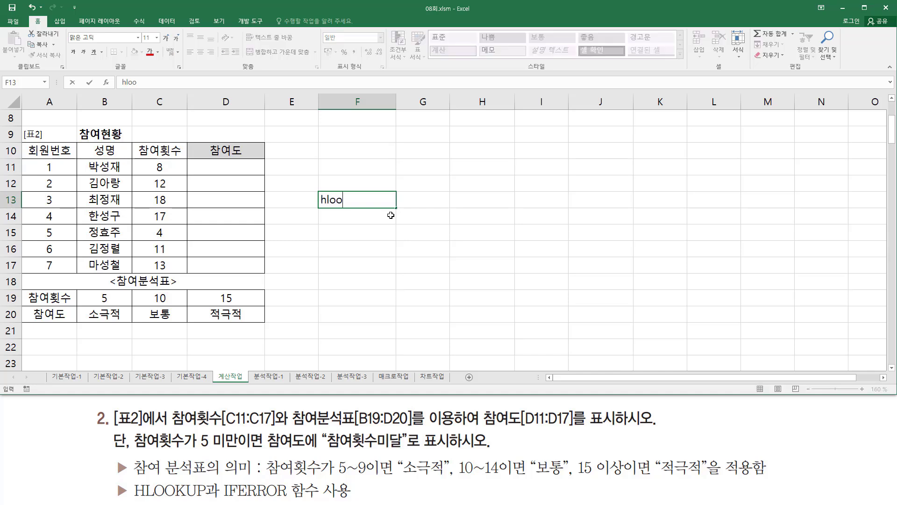
pyautogui.write('kup( 찾으')
pyautogui.write('값 ,')
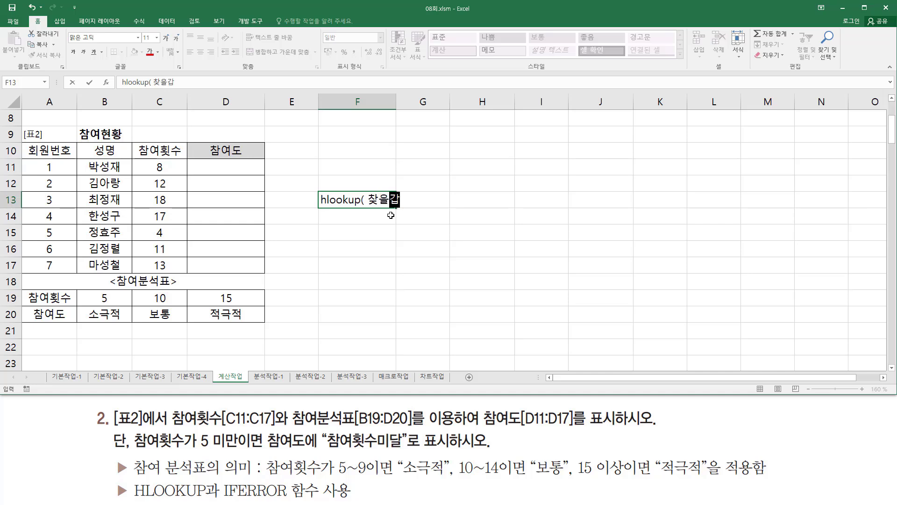
pyautogui.write(' 참조')
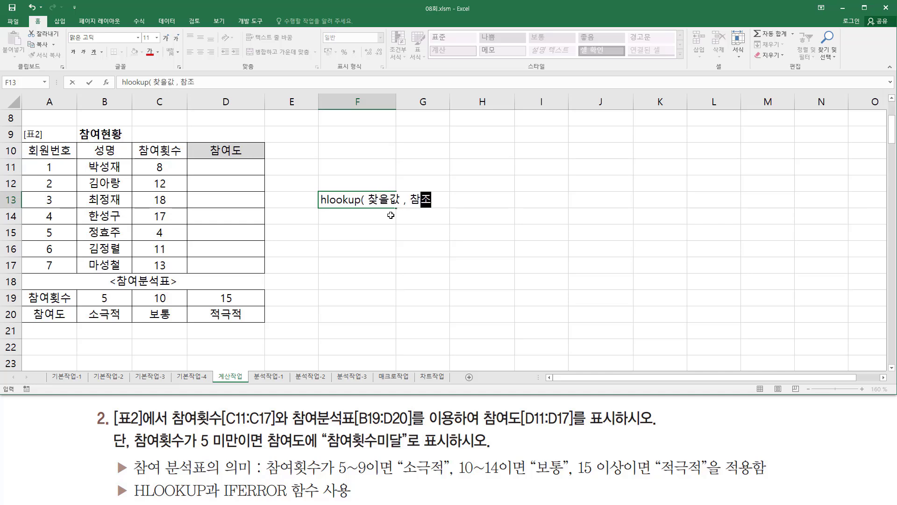
pyautogui.write('범위 , 행번호 ')
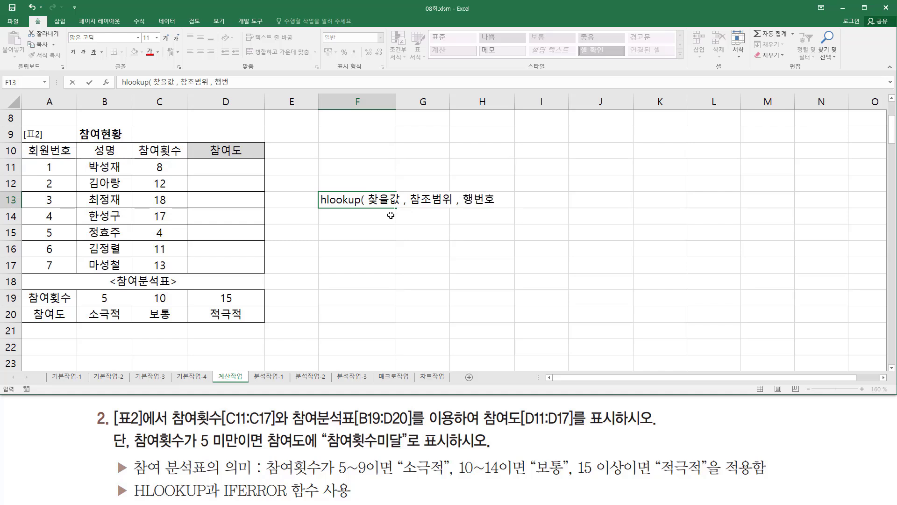
pyautogui.write(', 옵션 )')
pyautogui.press('Return')
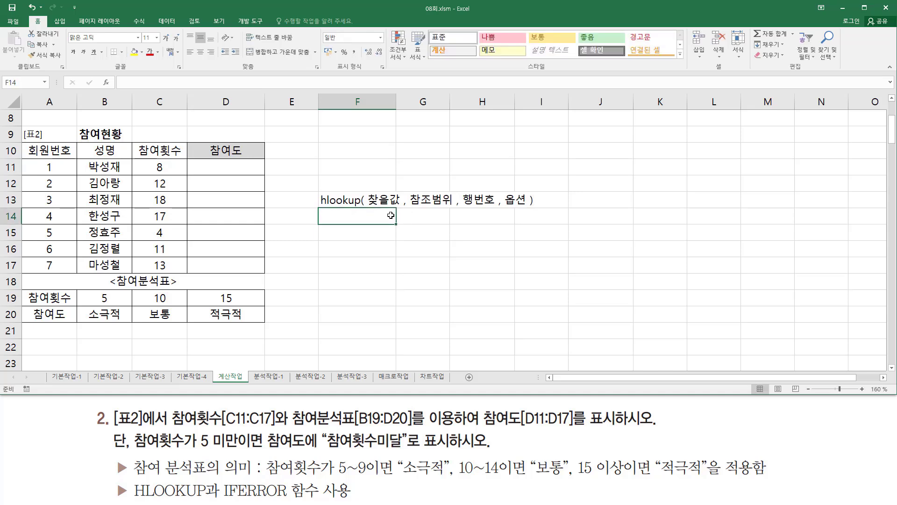
# - List the HLOOKUP option values under the syntax note, with TRUE in F14 and FALSE in F15
pyautogui.write('tru')
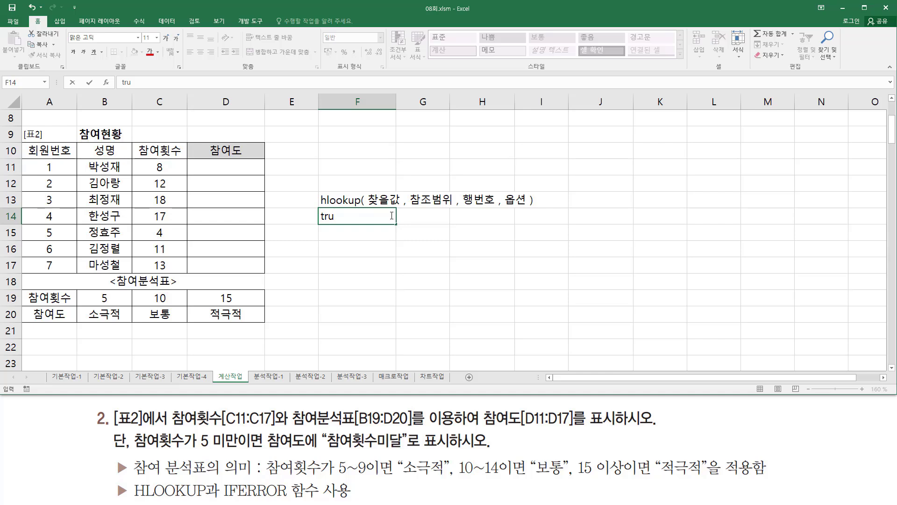
pyautogui.write('e')
pyautogui.press('Return')
pyautogui.write('fals')
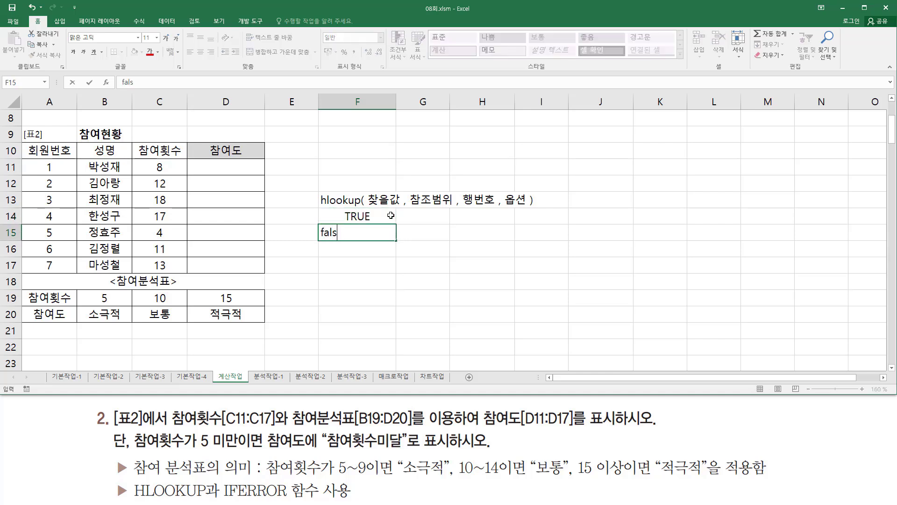
pyautogui.write('e')
pyautogui.press('Return')
# - Append (생략) to the TRUE option in F14 so that it reads TRUE(생략)
pyautogui.click(391, 215)
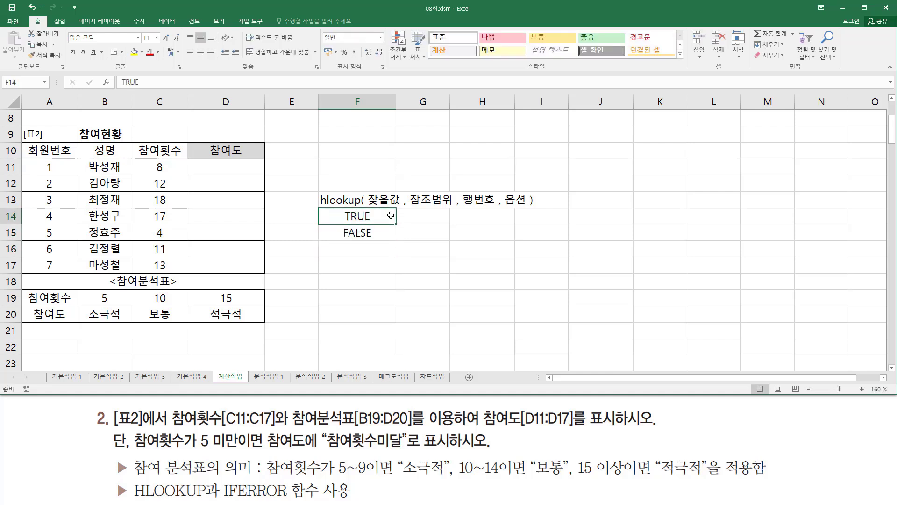
pyautogui.doubleClick(390, 215)
pyautogui.write('(')
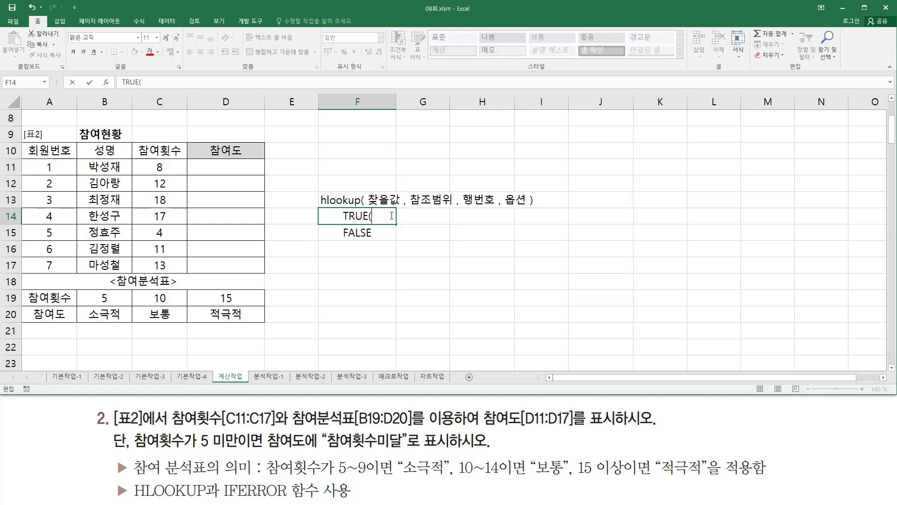
pyautogui.write('생랴)')
pyautogui.press('Return')
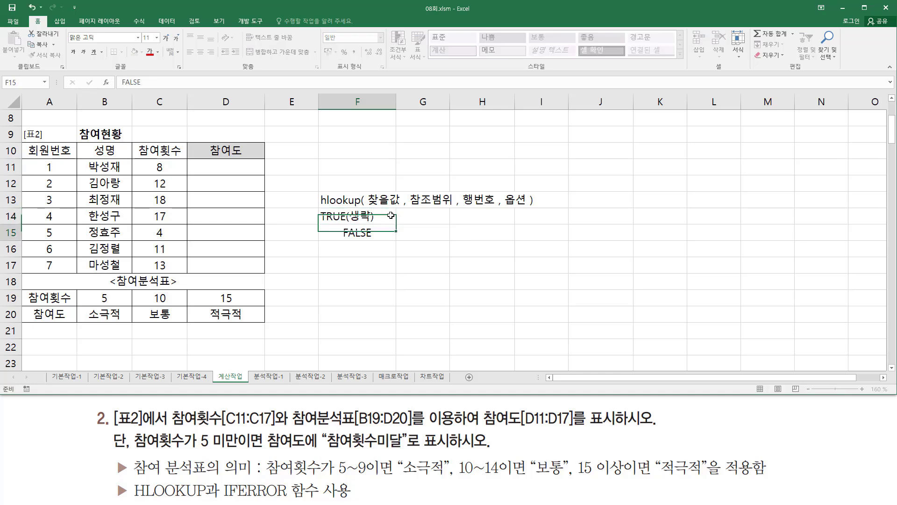
pyautogui.moveTo(320, 209); pyautogui.dragTo(396, 242)
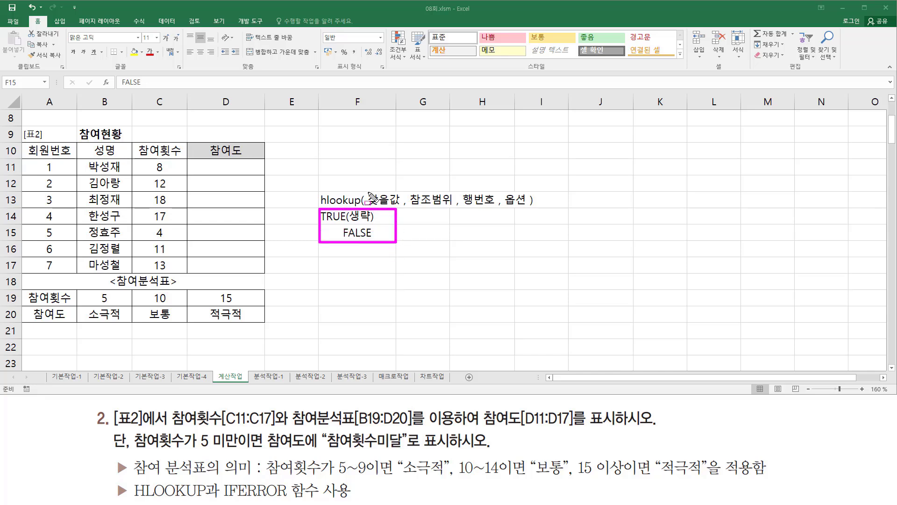
pyautogui.moveTo(367, 189)
pyautogui.mouseDown()
pyautogui.moveTo(380, 199)
pyautogui.moveTo(447, 205)
pyautogui.mouseUp()
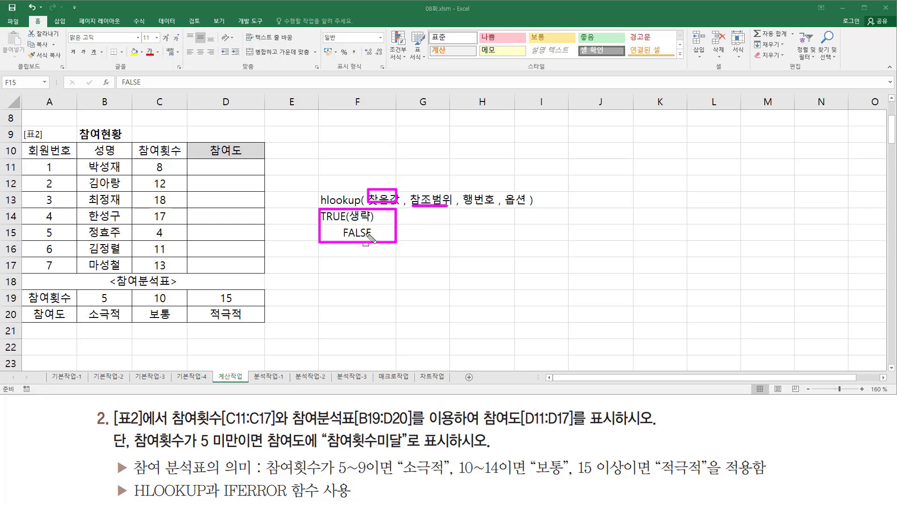
pyautogui.press('Escape')
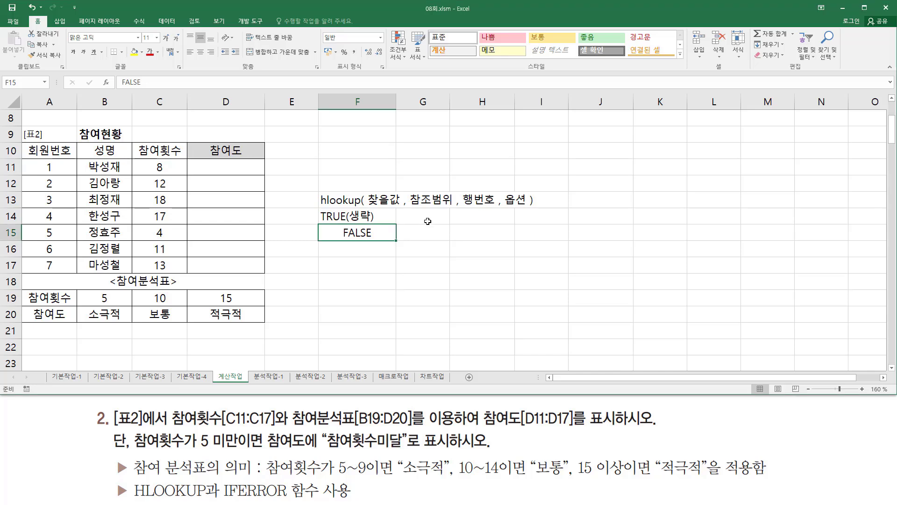
# - Describe the two HLOOKUP options, entering 근사값 in G14 and 정확하게 일치하는 값 in G15
pyautogui.click(427, 218)
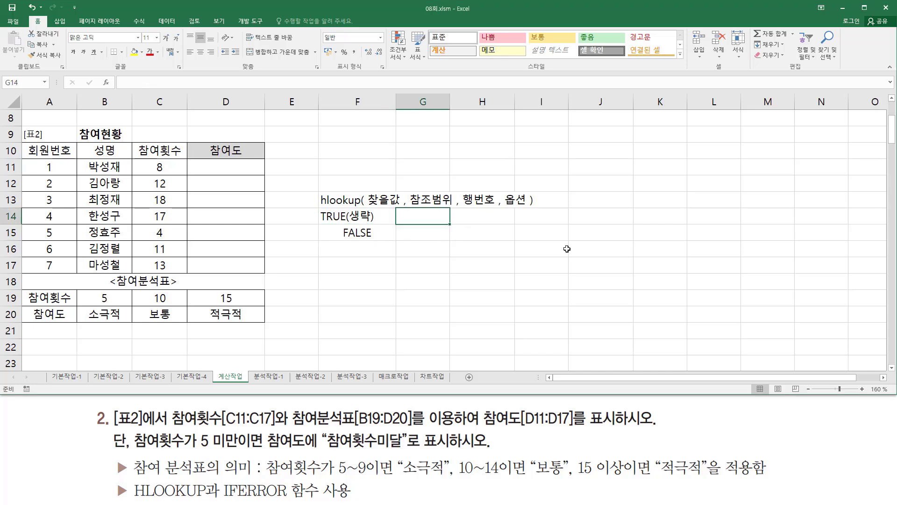
pyautogui.write('근')
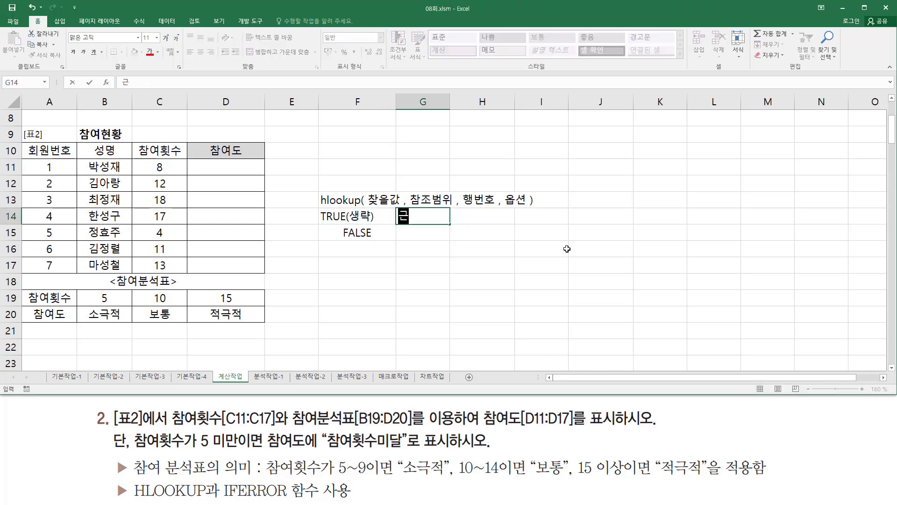
pyautogui.write('사값')
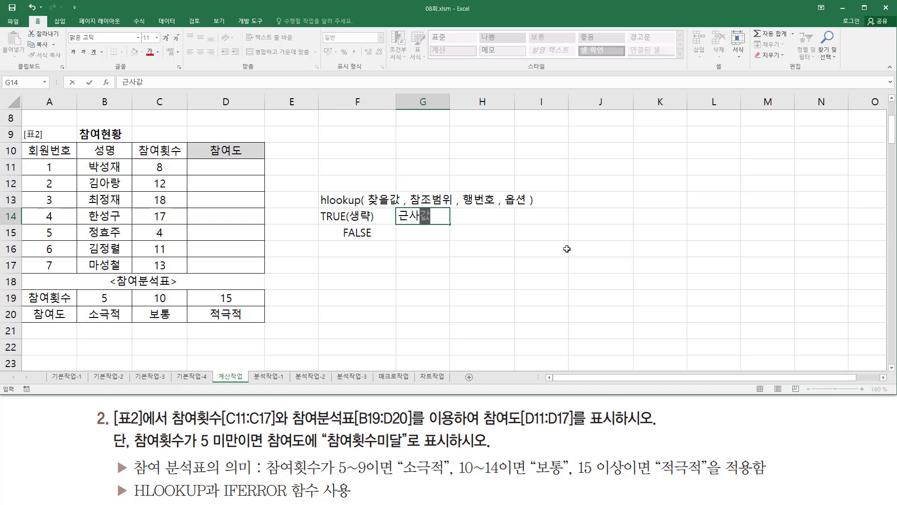
pyautogui.press('Return')
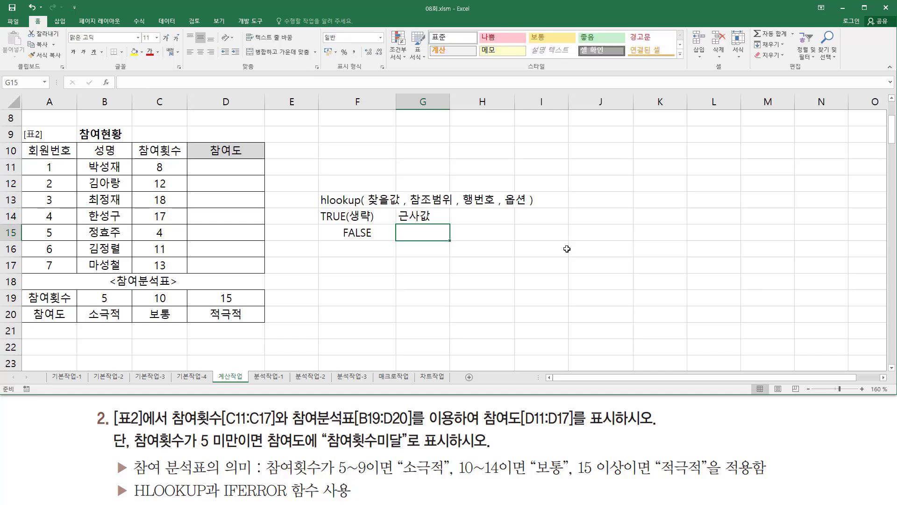
pyautogui.write('정확하게')
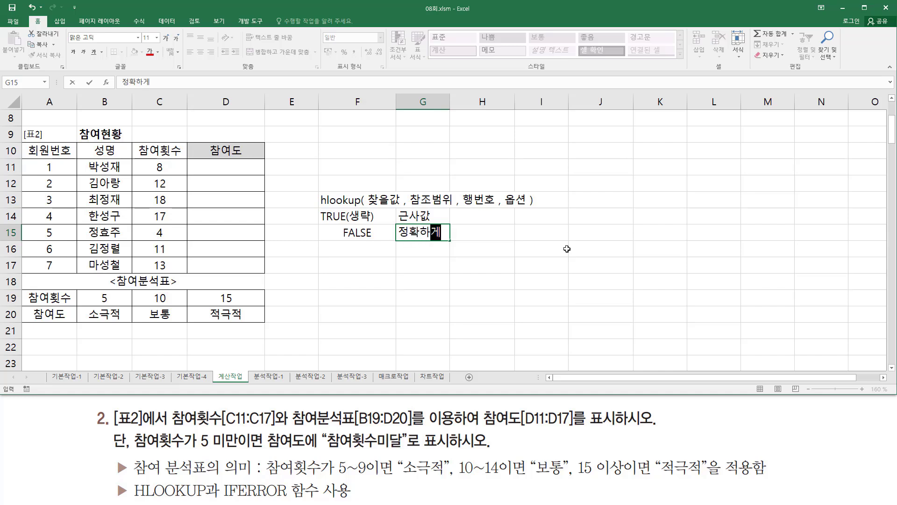
pyautogui.write(' 일치하는 값')
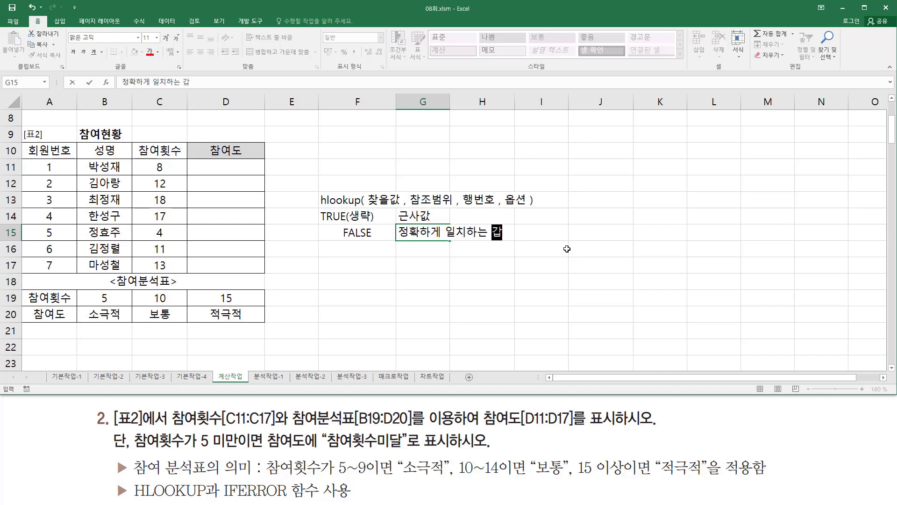
pyautogui.press('Return')
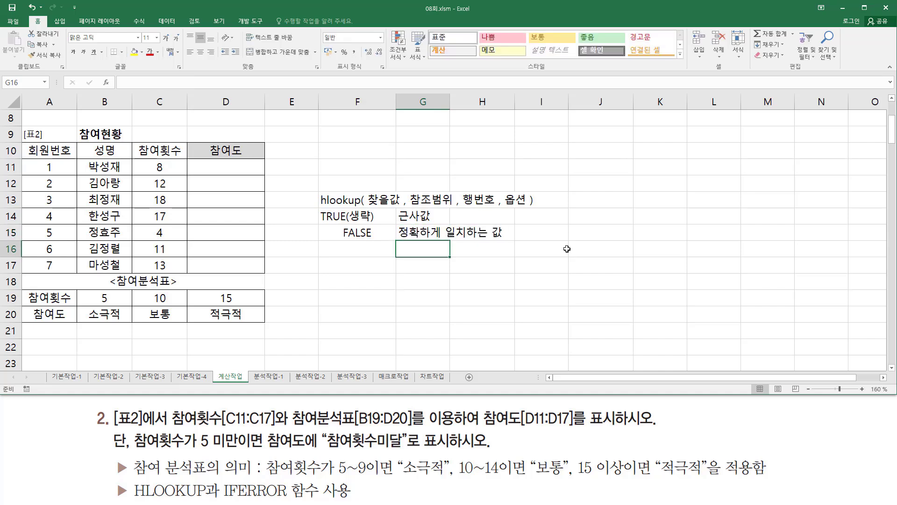
# - Centre the option names in F14:F15 horizontally
pyautogui.moveTo(368, 216); pyautogui.dragTo(365, 233)
pyautogui.click(200, 53)
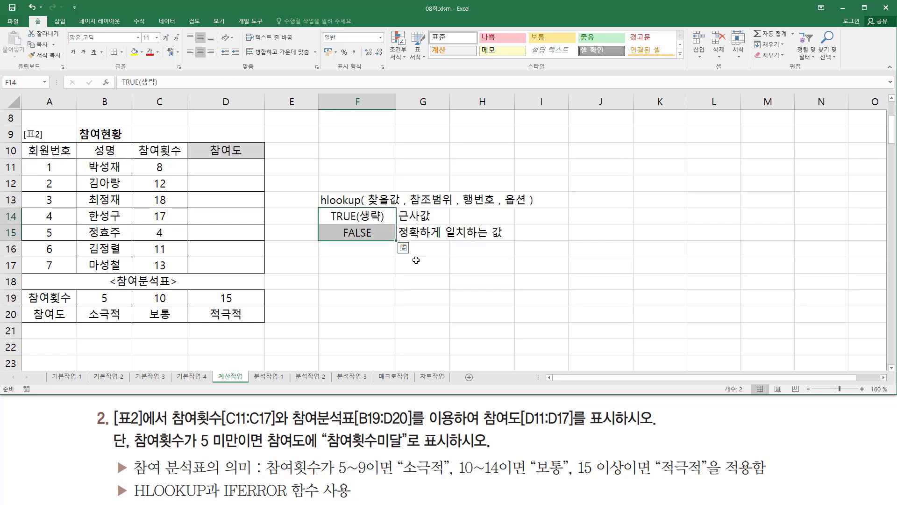
pyautogui.click(379, 258)
# - Enter the explanation "찾을값보다 작은값 중에서 가장 근접한 값" in H14 for the TRUE option
pyautogui.click(467, 218)
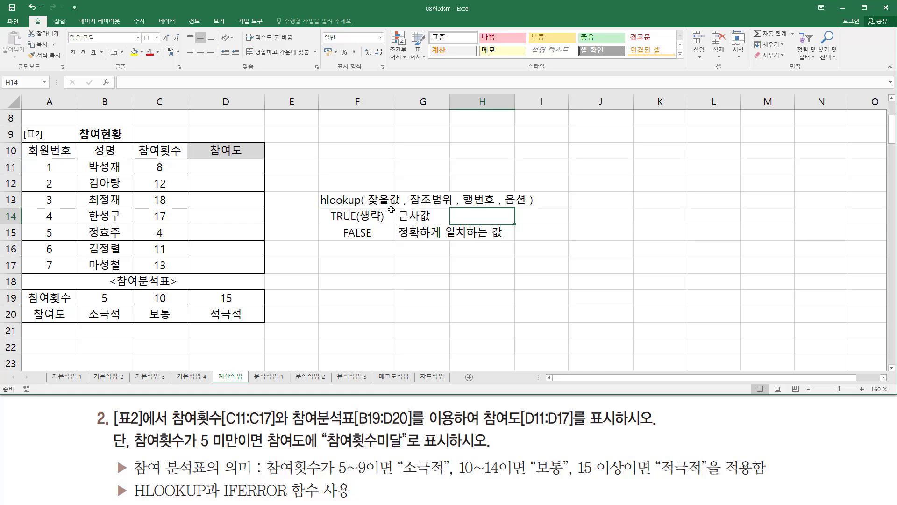
pyautogui.write('찾ㅇ')
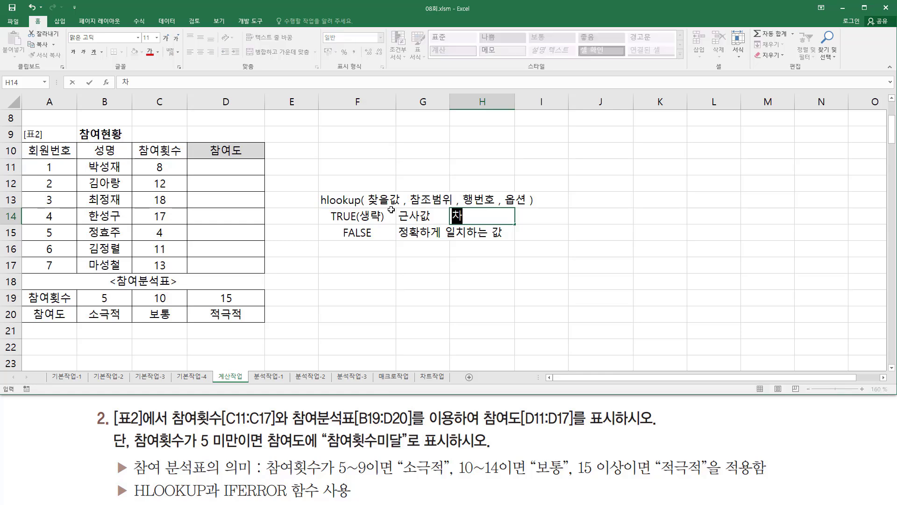
pyautogui.write('값')
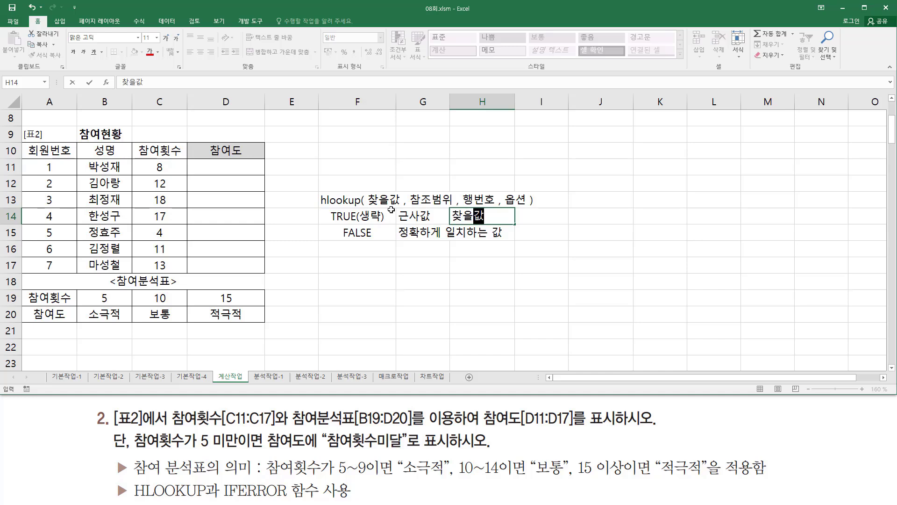
pyautogui.write('보다 작은값 중에서 ')
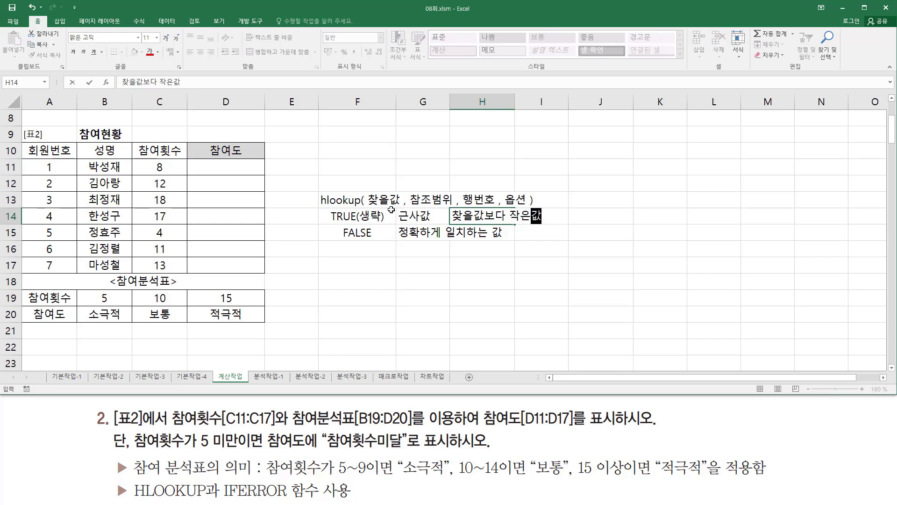
pyautogui.write('가')
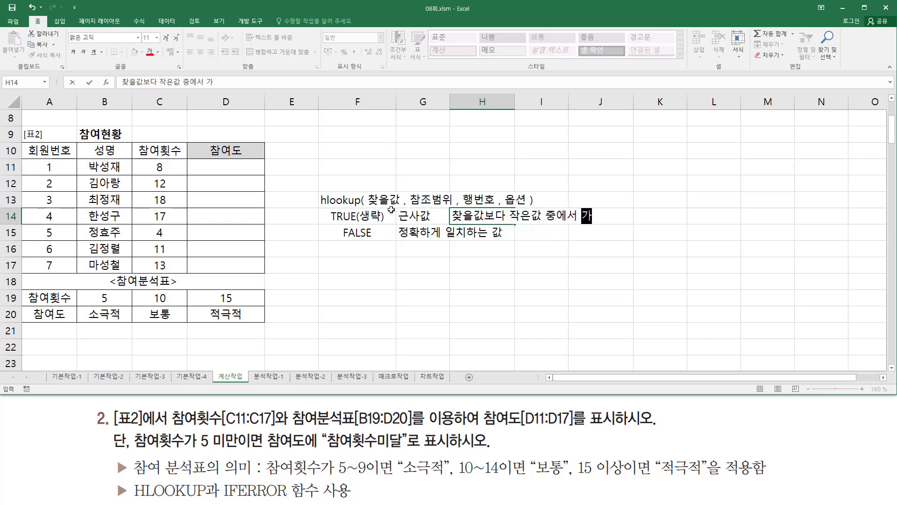
pyautogui.write('장 근')
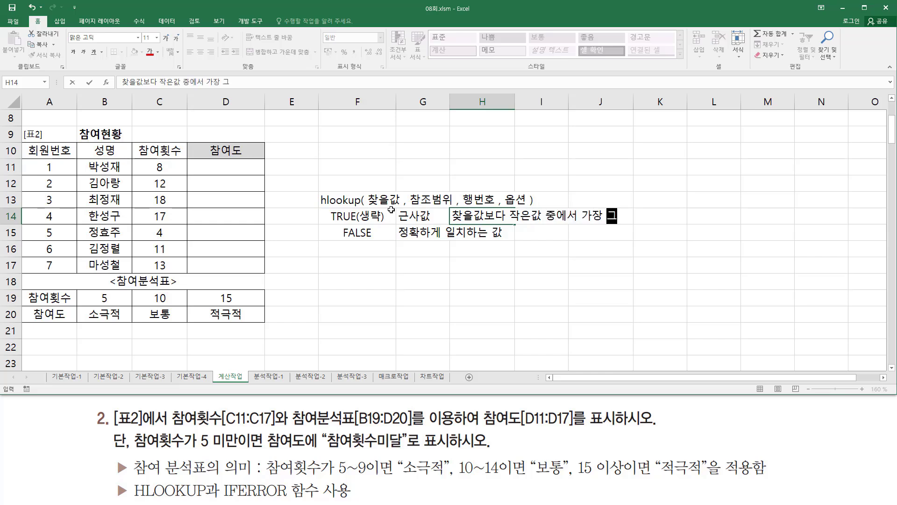
pyautogui.write('접ㅎ')
pyautogui.write(' 값')
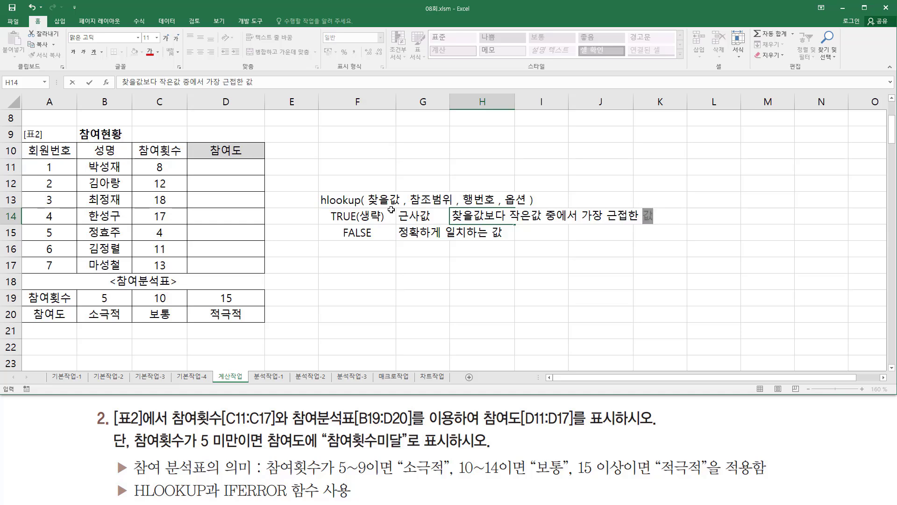
pyautogui.press('Return')
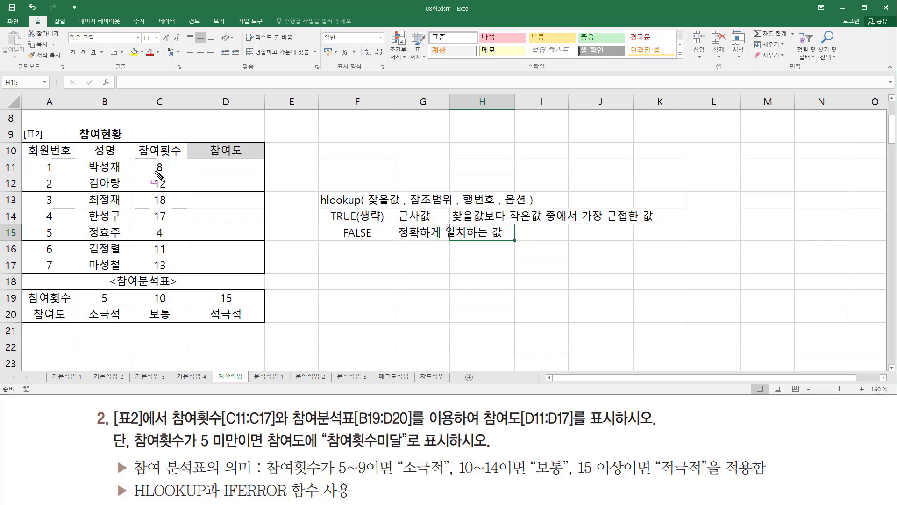
# - Examine how the 참여횟수 values match the 참여분석표 in B19:D20 under the TRUE option, including the count below 5
pyautogui.moveTo(143, 159); pyautogui.dragTo(176, 175)
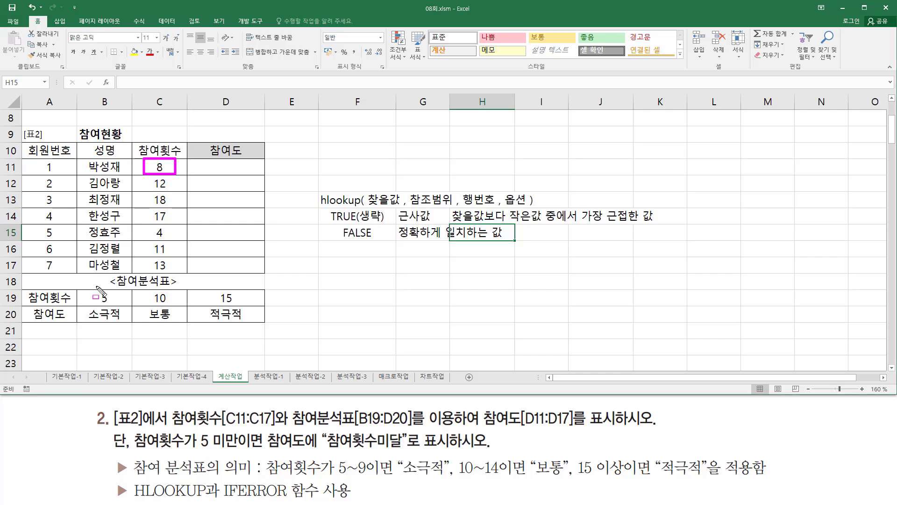
pyautogui.moveTo(76, 286)
pyautogui.mouseDown()
pyautogui.moveTo(188, 323)
pyautogui.moveTo(266, 325)
pyautogui.mouseUp()
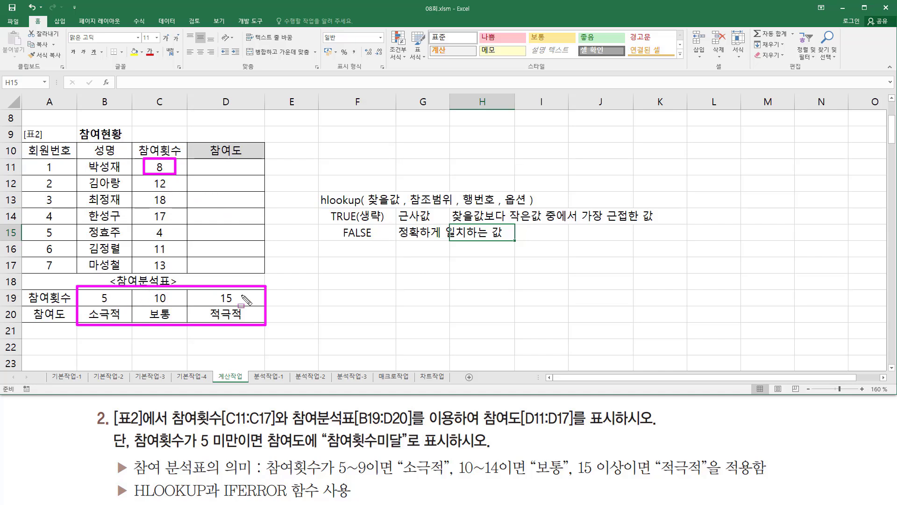
pyautogui.moveTo(317, 233); pyautogui.dragTo(516, 232)
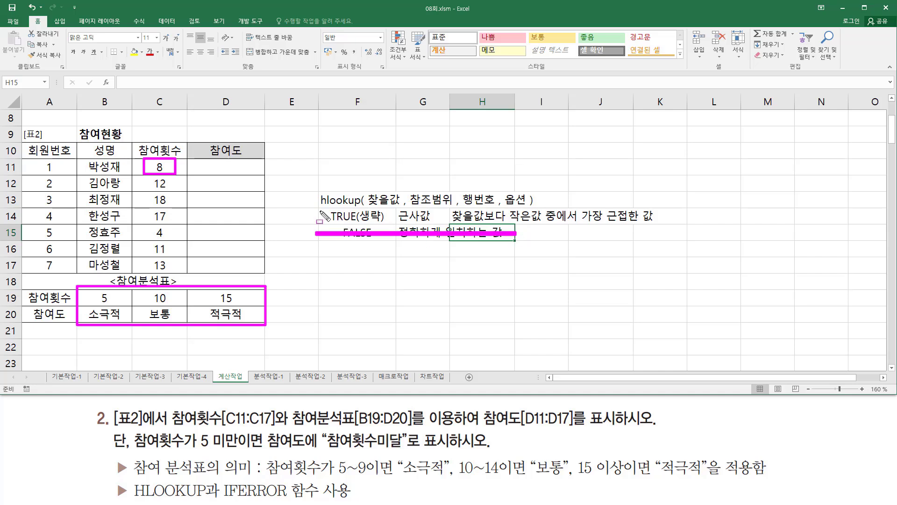
pyautogui.moveTo(324, 206)
pyautogui.mouseDown()
pyautogui.moveTo(348, 224)
pyautogui.moveTo(400, 234)
pyautogui.moveTo(393, 226)
pyautogui.mouseUp()
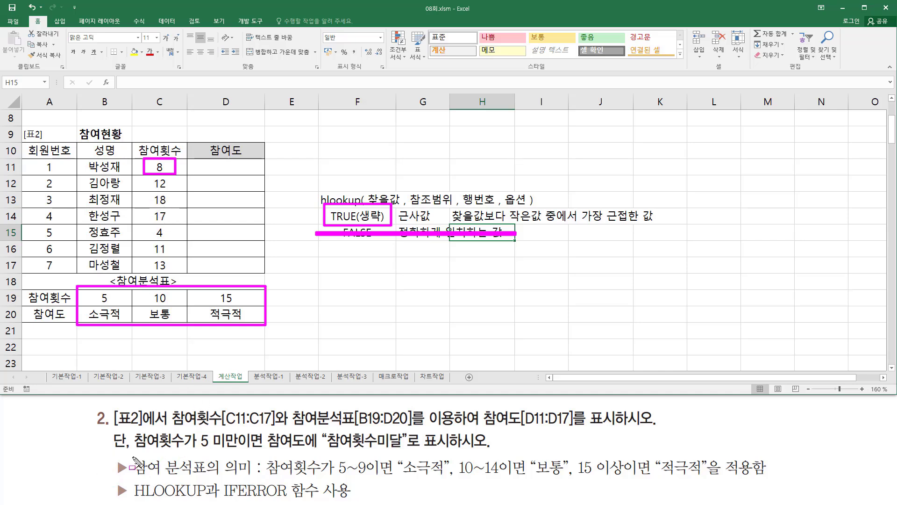
pyautogui.moveTo(134, 457); pyautogui.dragTo(254, 475)
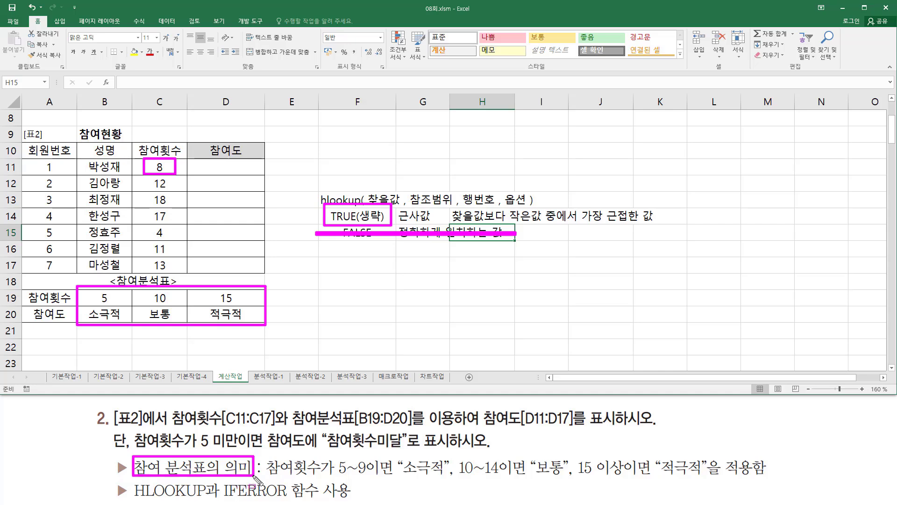
pyautogui.moveTo(332, 477); pyautogui.dragTo(701, 480)
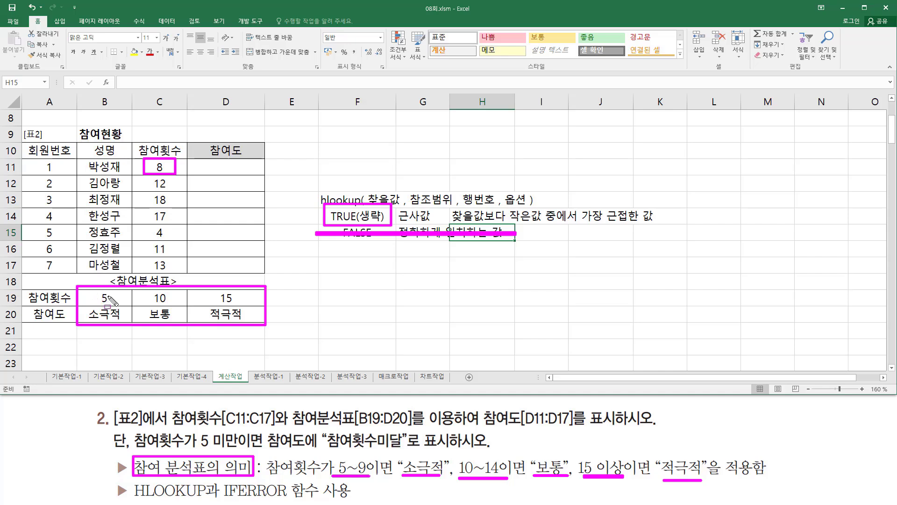
pyautogui.moveTo(204, 174); pyautogui.dragTo(255, 173)
pyautogui.moveTo(148, 177); pyautogui.dragTo(172, 190)
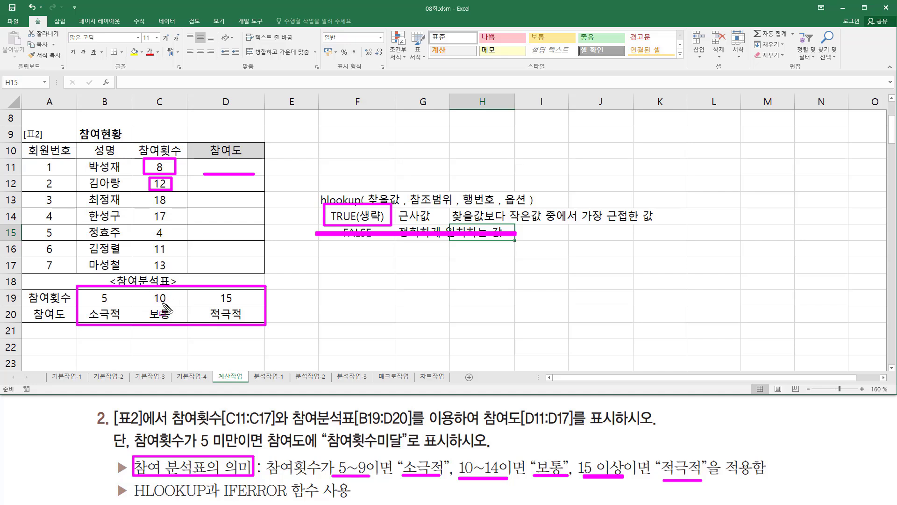
pyautogui.moveTo(202, 188); pyautogui.dragTo(257, 188)
pyautogui.moveTo(151, 228); pyautogui.dragTo(171, 240)
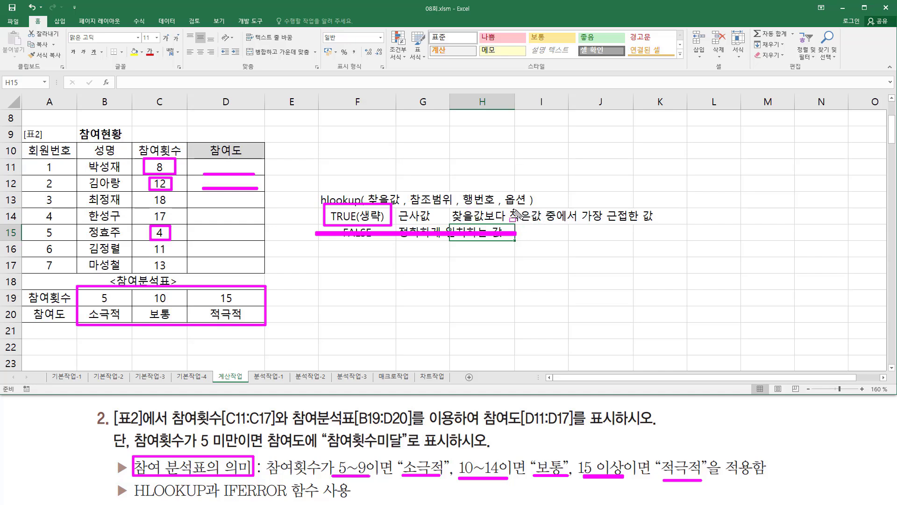
pyautogui.moveTo(509, 204); pyautogui.dragTo(583, 226)
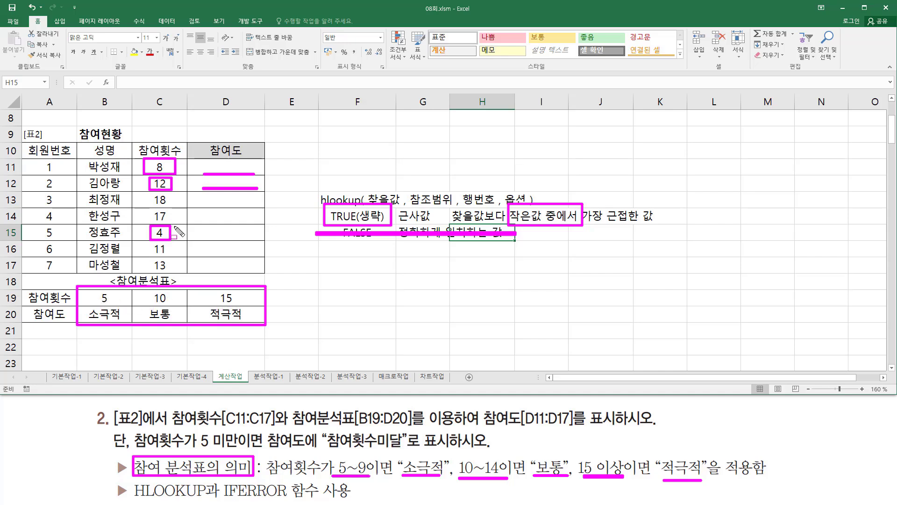
pyautogui.moveTo(170, 231); pyautogui.dragTo(255, 241)
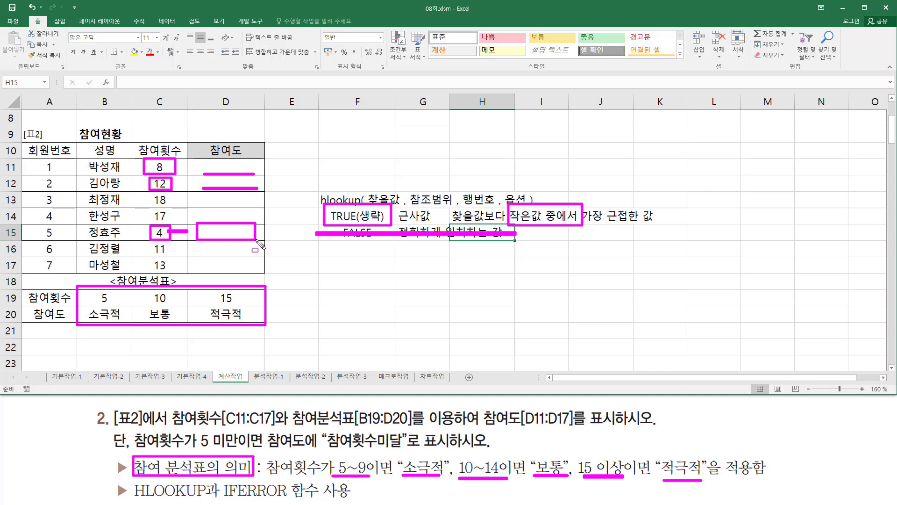
pyautogui.press('e')
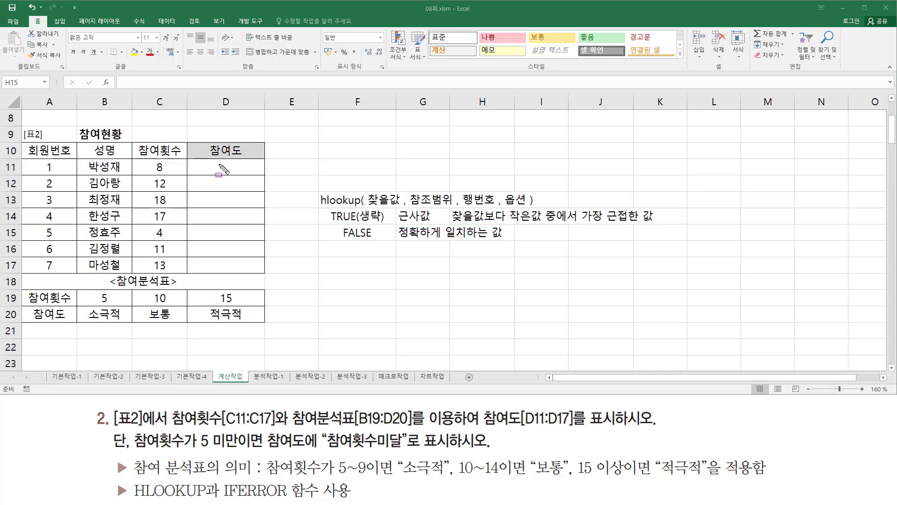
pyautogui.moveTo(78, 291)
pyautogui.mouseDown()
pyautogui.moveTo(117, 327)
pyautogui.moveTo(269, 327)
pyautogui.mouseUp()
pyautogui.moveTo(210, 163)
pyautogui.mouseDown()
pyautogui.moveTo(242, 171)
pyautogui.moveTo(221, 188)
pyautogui.moveTo(248, 184)
pyautogui.moveTo(206, 181)
pyautogui.moveTo(243, 199)
pyautogui.moveTo(206, 201)
pyautogui.mouseUp()
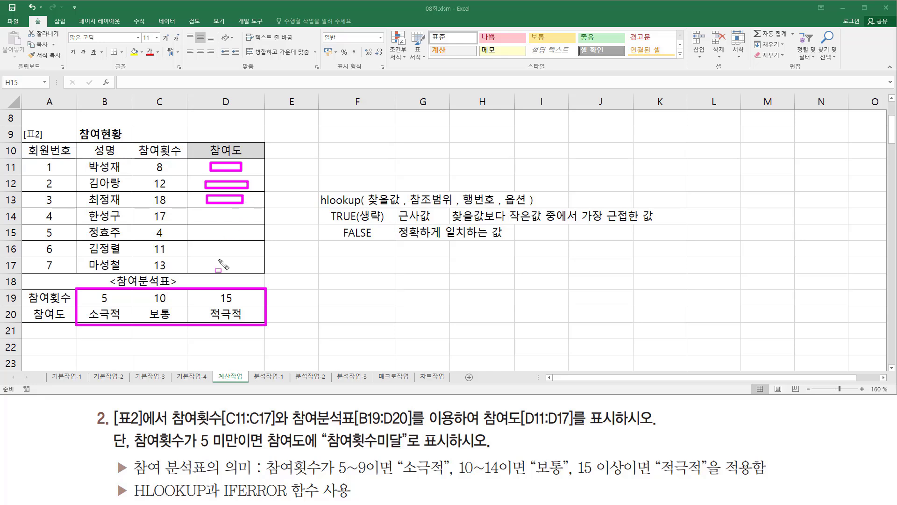
pyautogui.moveTo(219, 259)
pyautogui.mouseDown()
pyautogui.moveTo(206, 270)
pyautogui.moveTo(244, 272)
pyautogui.moveTo(255, 260)
pyautogui.mouseUp()
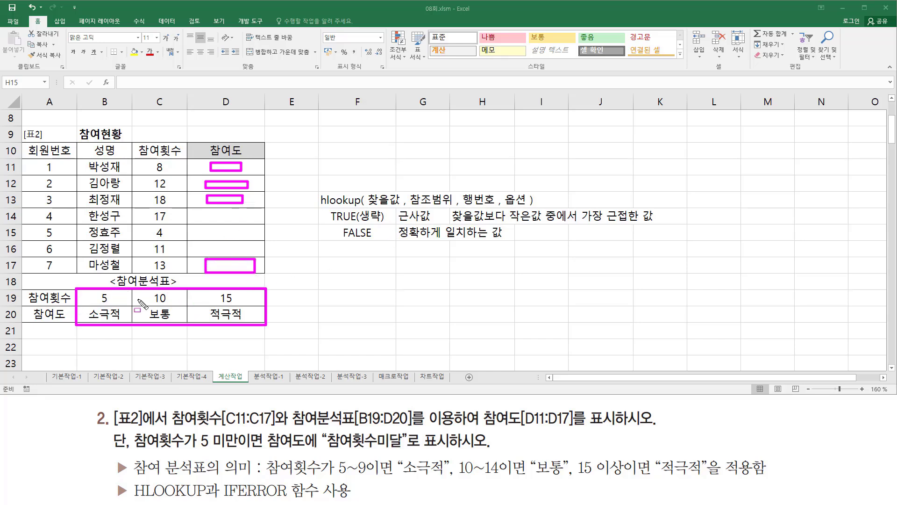
pyautogui.moveTo(413, 188)
pyautogui.mouseDown()
pyautogui.moveTo(410, 207)
pyautogui.moveTo(454, 206)
pyautogui.moveTo(410, 188)
pyautogui.mouseUp()
pyautogui.press('Escape')
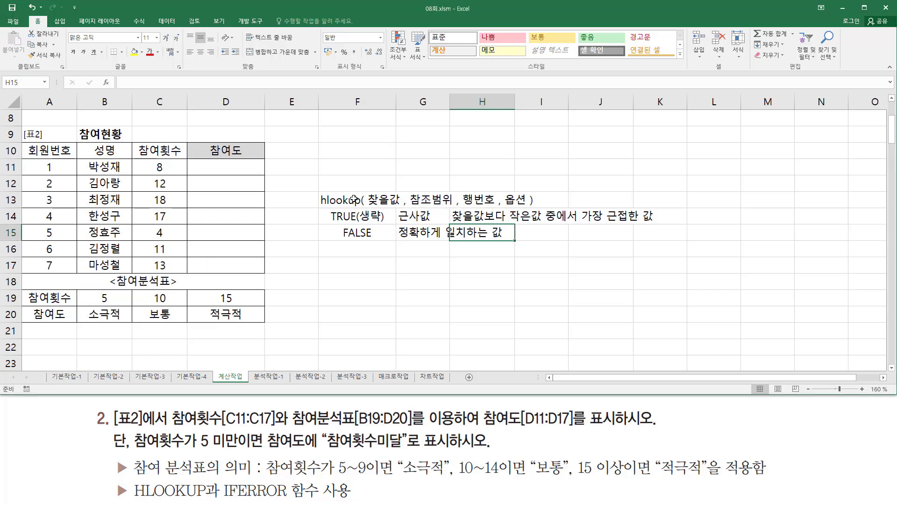
# - Add a $ sign after 참조범위 in the HLOOKUP syntax note in F13
pyautogui.doubleClick(355, 199)
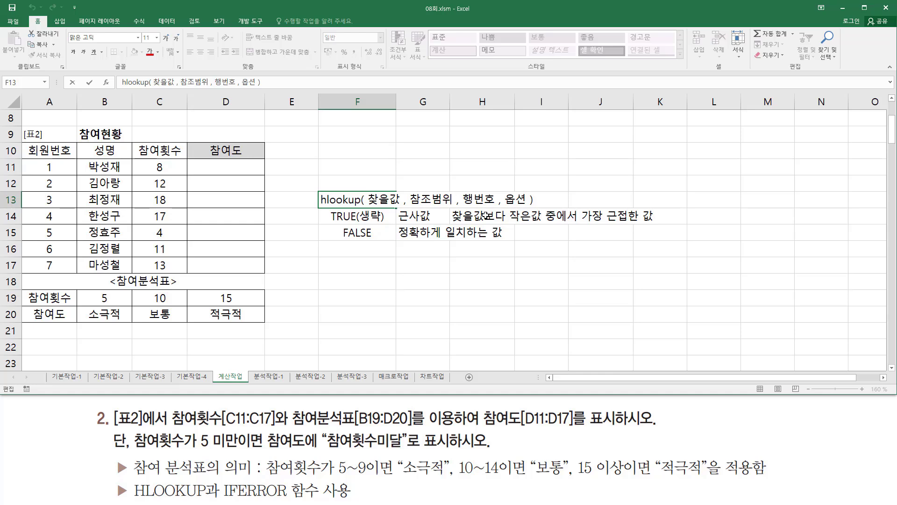
pyautogui.write('$')
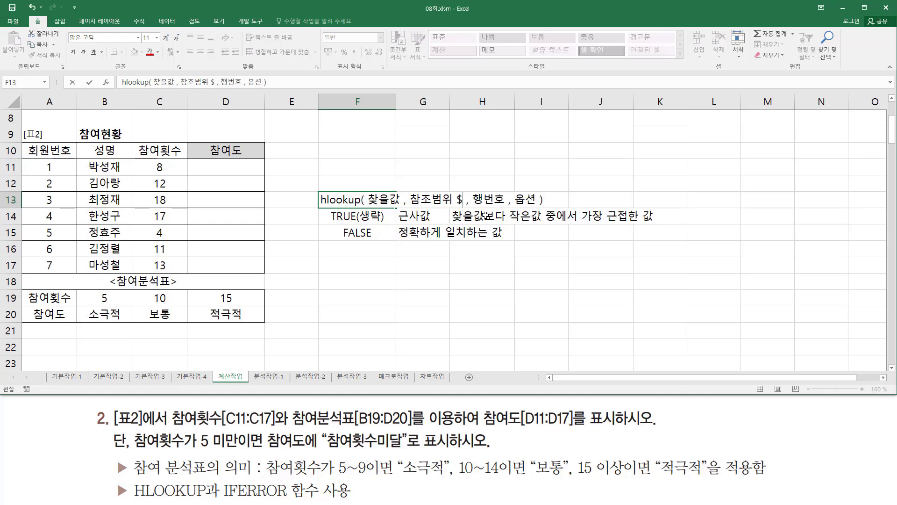
pyautogui.press('Return')
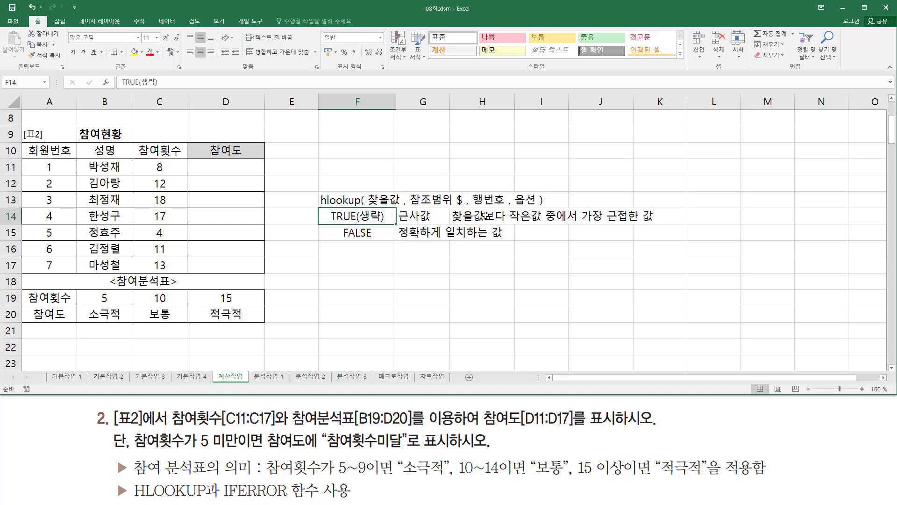
pyautogui.press('Down')
pyautogui.press('Down')
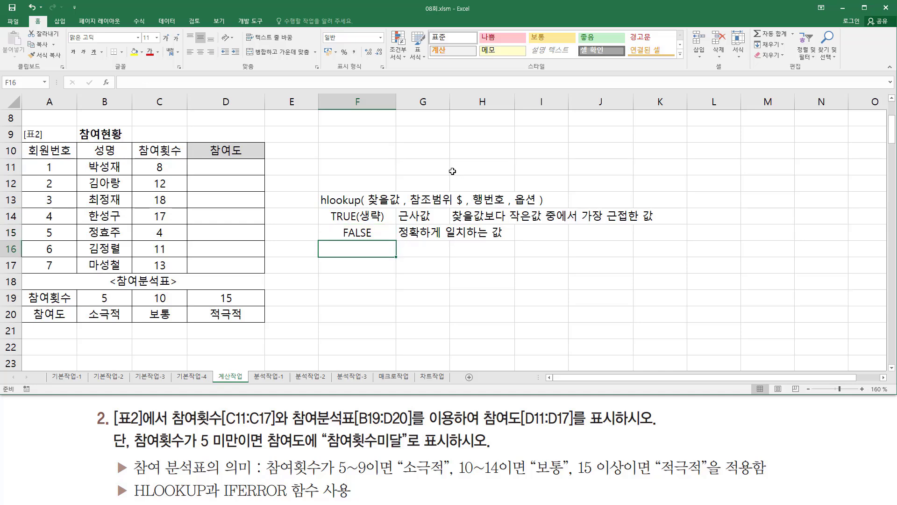
# - Start an HLOOKUP formula in D11 with C11 as the lookup value and $B$19:$D$20 as the absolute table range
pyautogui.click(234, 167)
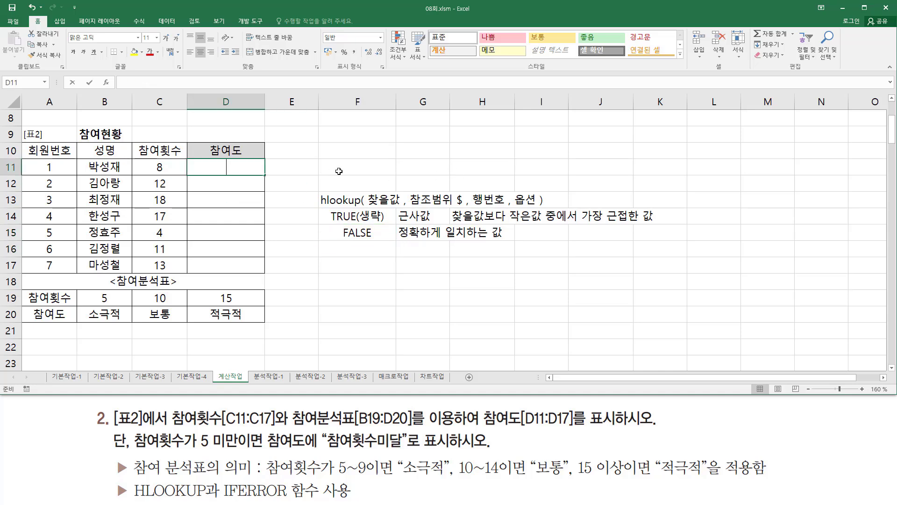
pyautogui.write('= hl')
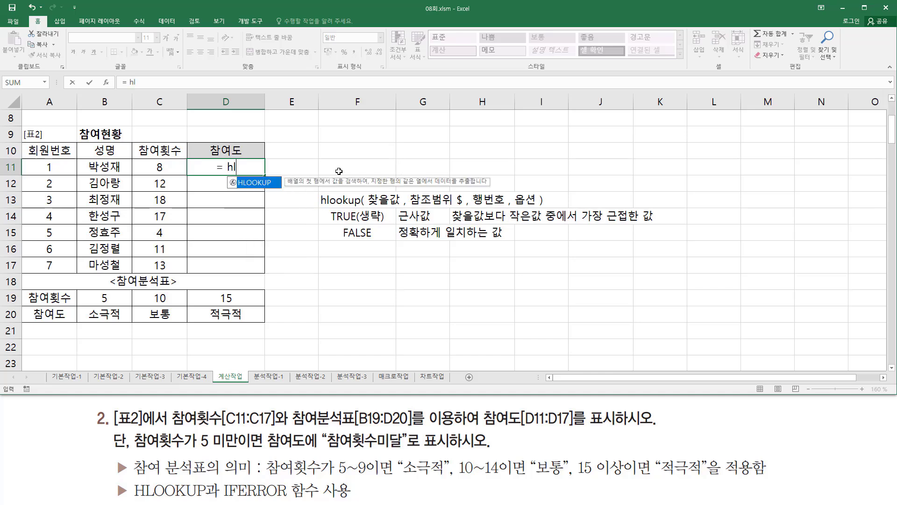
pyautogui.write('o')
pyautogui.press('Tab')
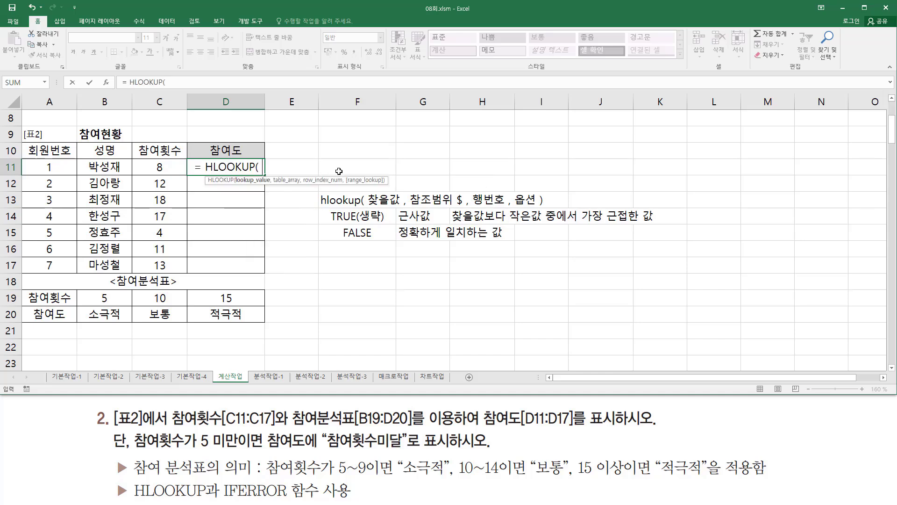
pyautogui.press('Left')
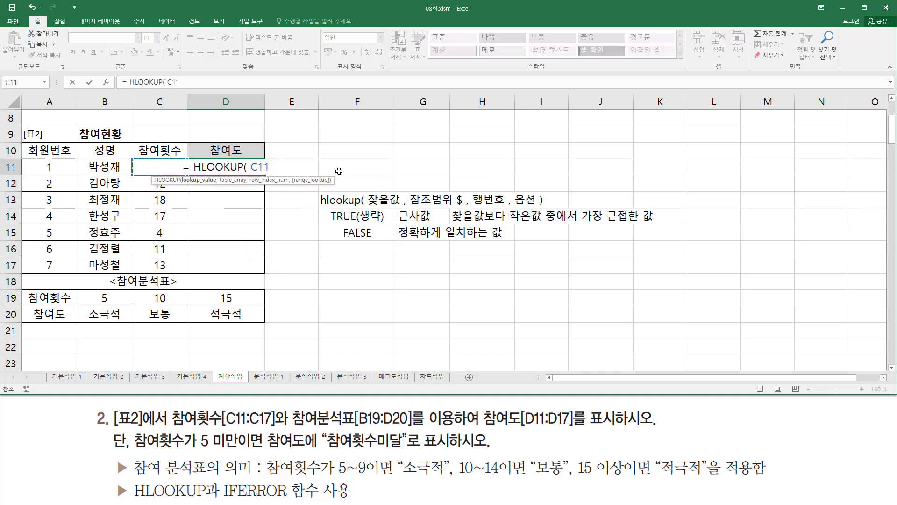
pyautogui.write(',')
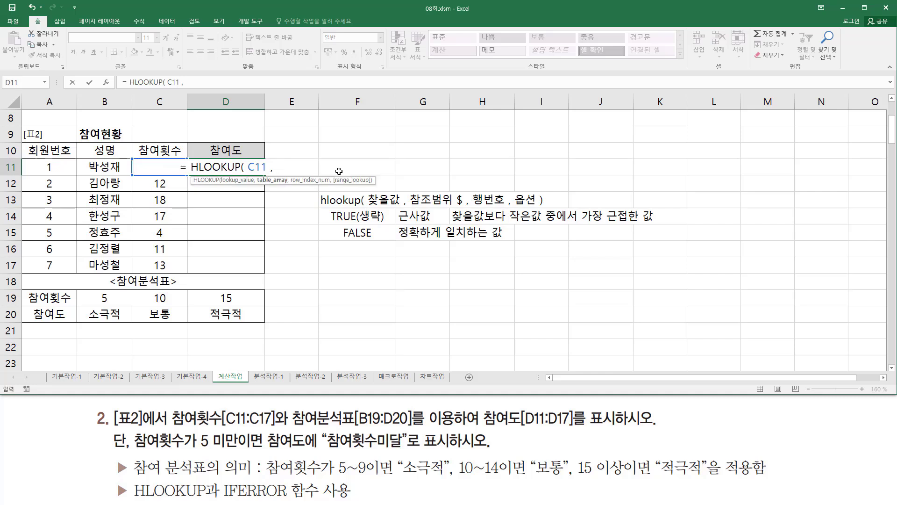
pyautogui.moveTo(113, 296); pyautogui.dragTo(218, 312)
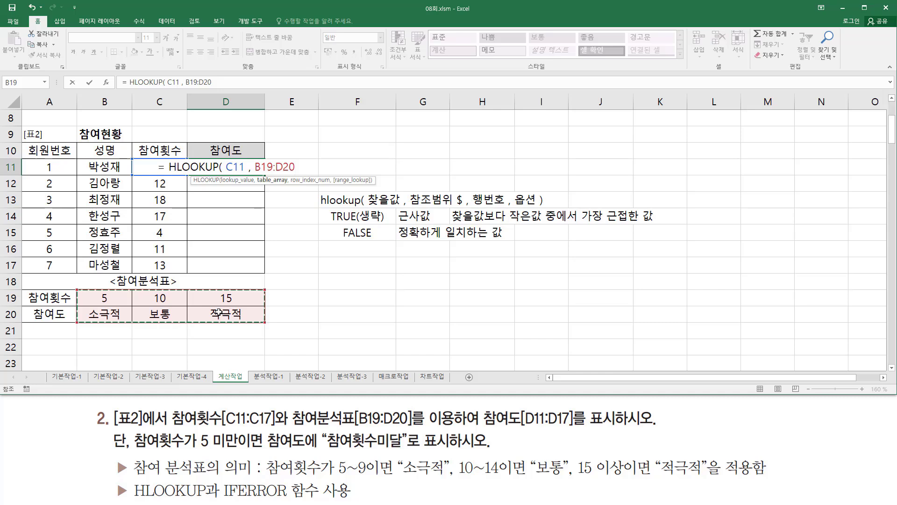
pyautogui.press('F4')
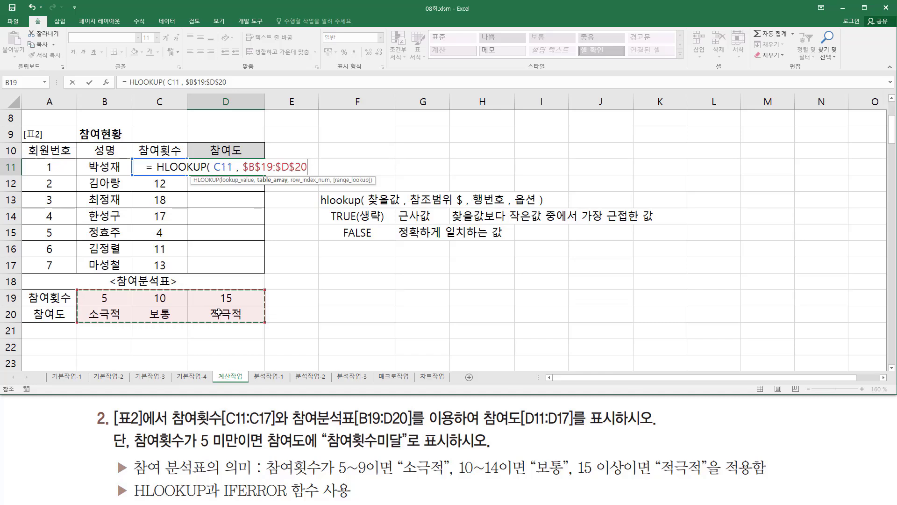
# - Complete the HLOOKUP formula in D11 with row number 2, omitting the match option
pyautogui.write(',')
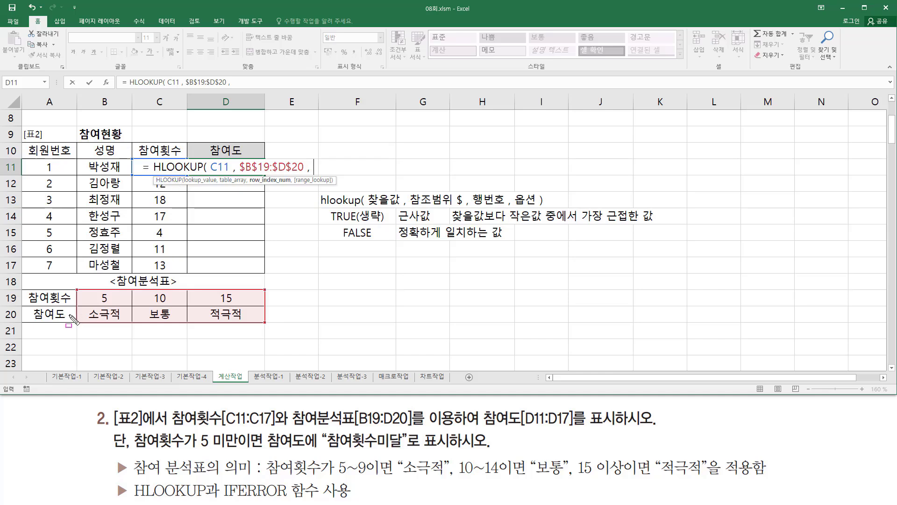
pyautogui.moveTo(70, 316); pyautogui.dragTo(83, 315)
pyautogui.press('Escape')
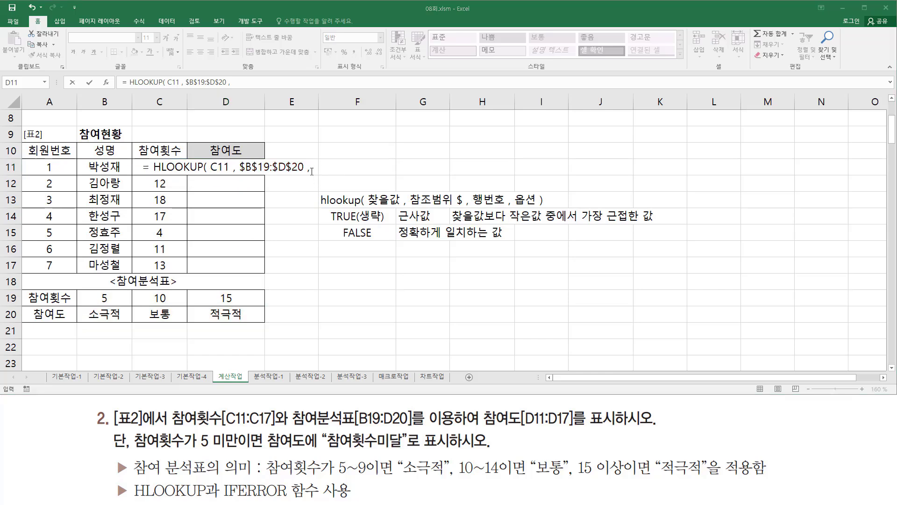
pyautogui.write('2')
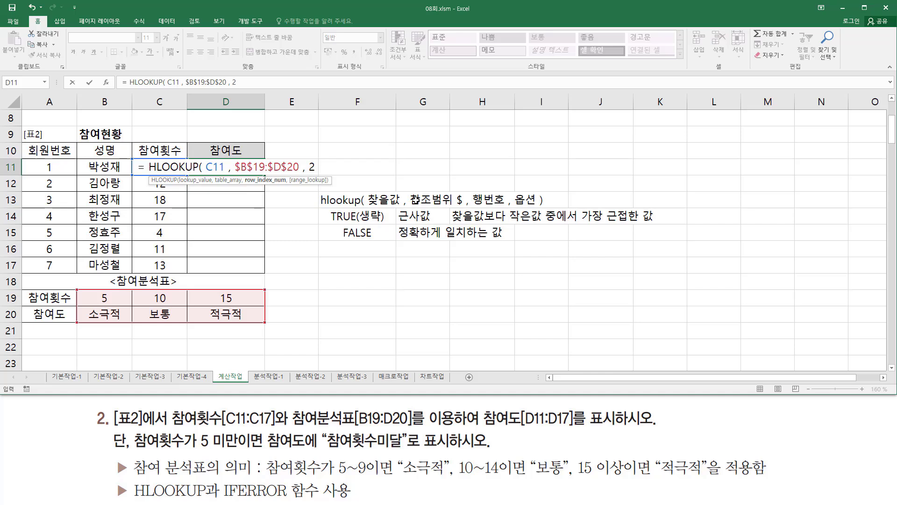
pyautogui.write(')')
pyautogui.press('Return')
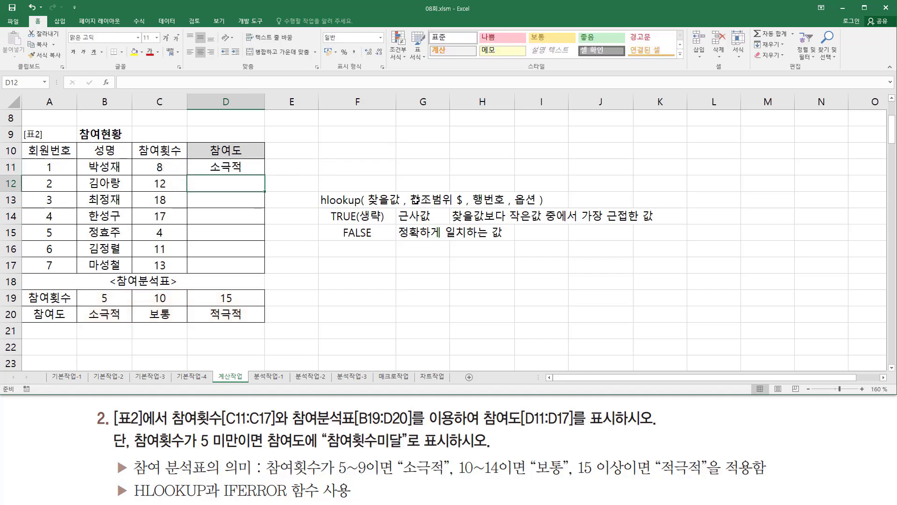
# - Copy the D11 formula down through D17 and check the result for the 참여횟수 below 5 against the exercise's condition
pyautogui.click(227, 164)
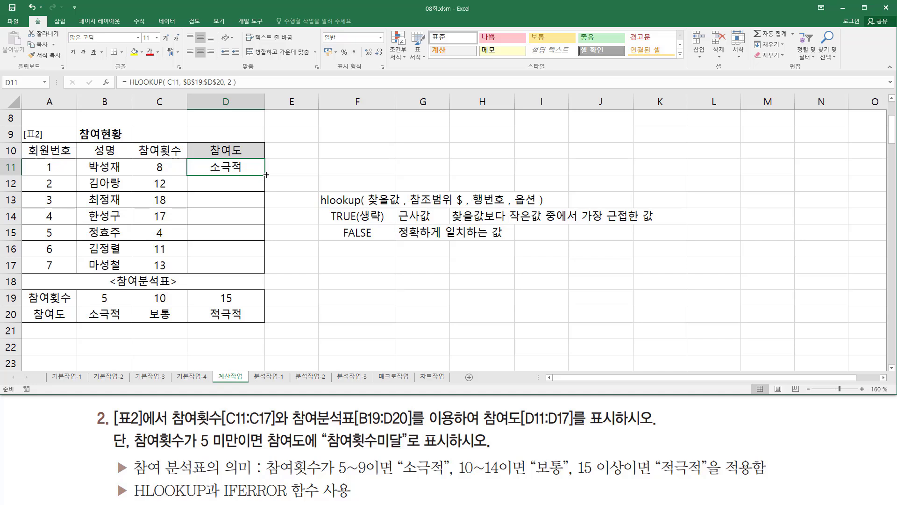
pyautogui.moveTo(266, 175); pyautogui.dragTo(271, 273)
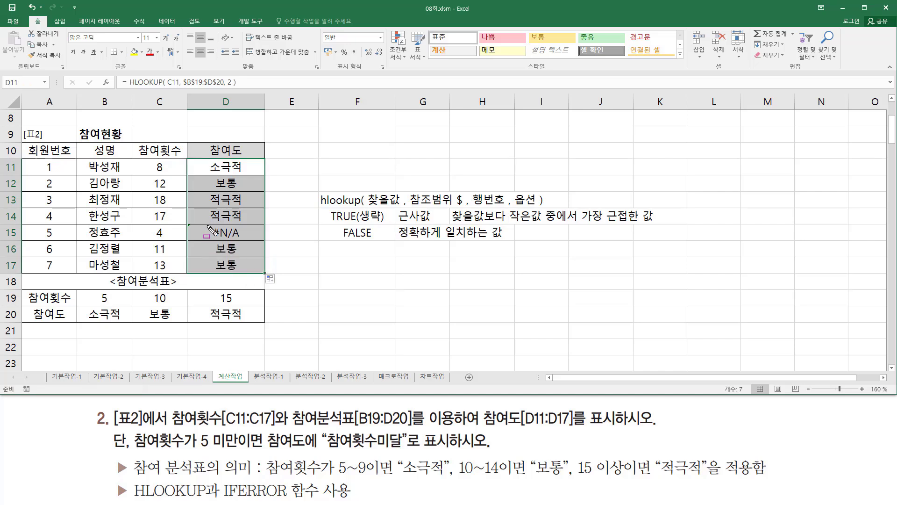
pyautogui.moveTo(206, 224); pyautogui.dragTo(246, 242)
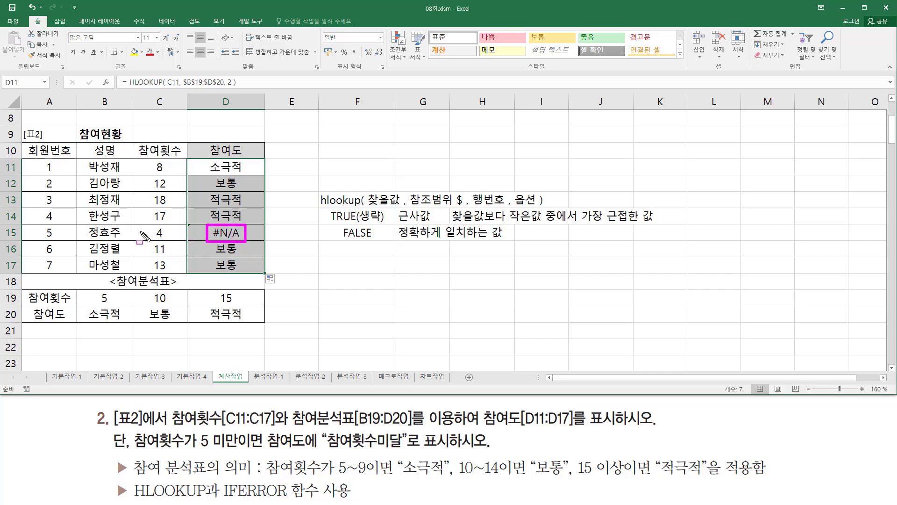
pyautogui.moveTo(149, 237); pyautogui.dragTo(165, 238)
pyautogui.moveTo(133, 450)
pyautogui.mouseDown()
pyautogui.moveTo(255, 463)
pyautogui.moveTo(247, 430)
pyautogui.moveTo(307, 449)
pyautogui.moveTo(401, 451)
pyautogui.mouseUp()
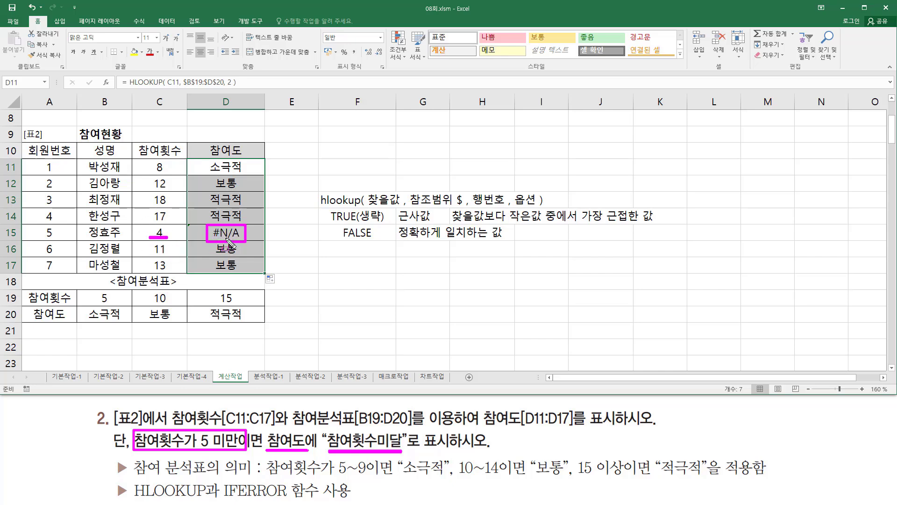
# - Write the IFERROR syntax note "iferror( 인수 , 오류발생시 출력 내용 )" in F17
pyautogui.moveTo(220, 477)
pyautogui.mouseDown()
pyautogui.moveTo(280, 499)
pyautogui.moveTo(360, 501)
pyautogui.mouseUp()
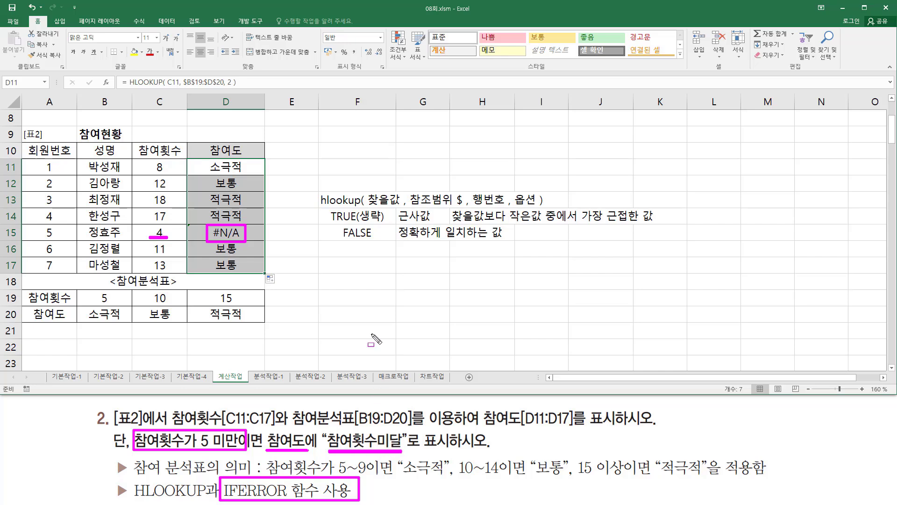
pyautogui.press('Escape')
pyautogui.click(351, 265)
pyautogui.write('ifer')
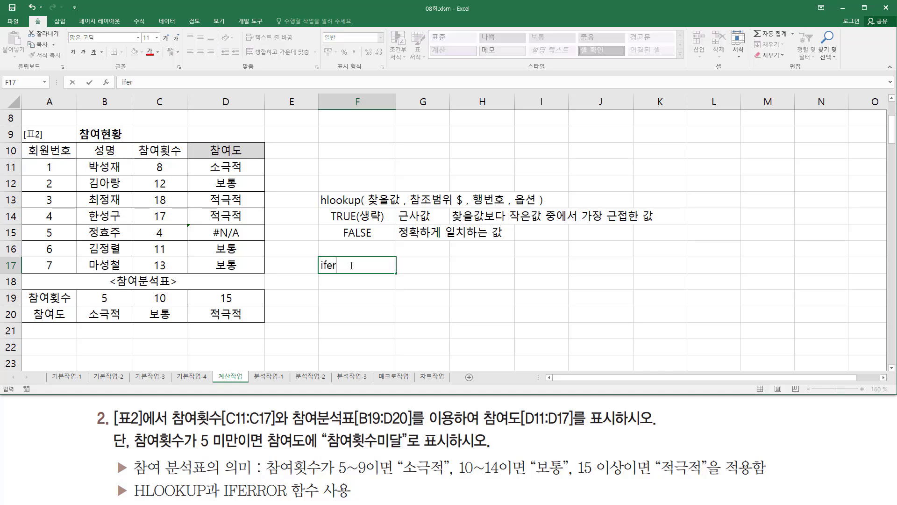
pyautogui.write('ror( 인수 , 오')
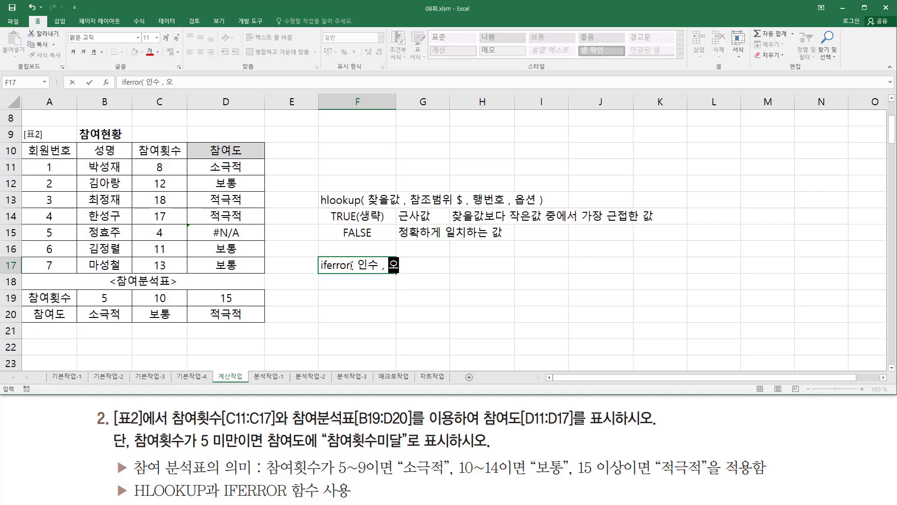
pyautogui.write('루발생시')
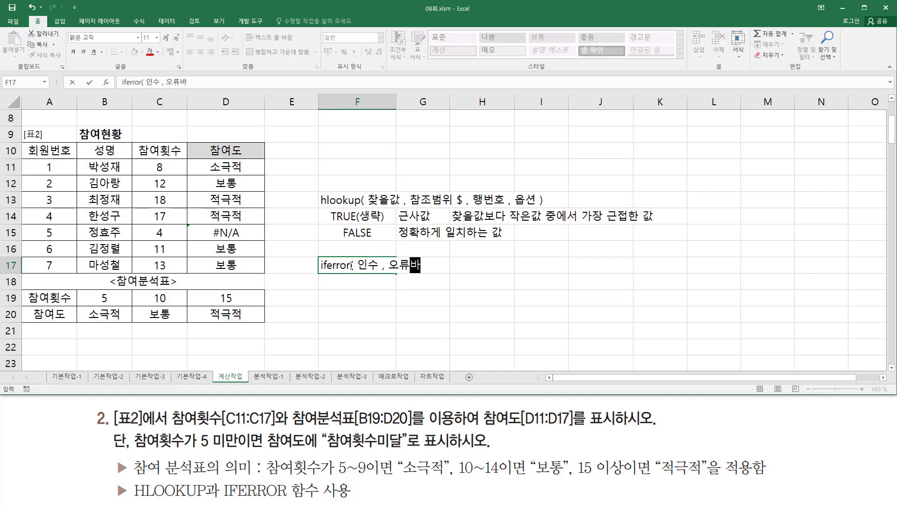
pyautogui.write(' 출력')
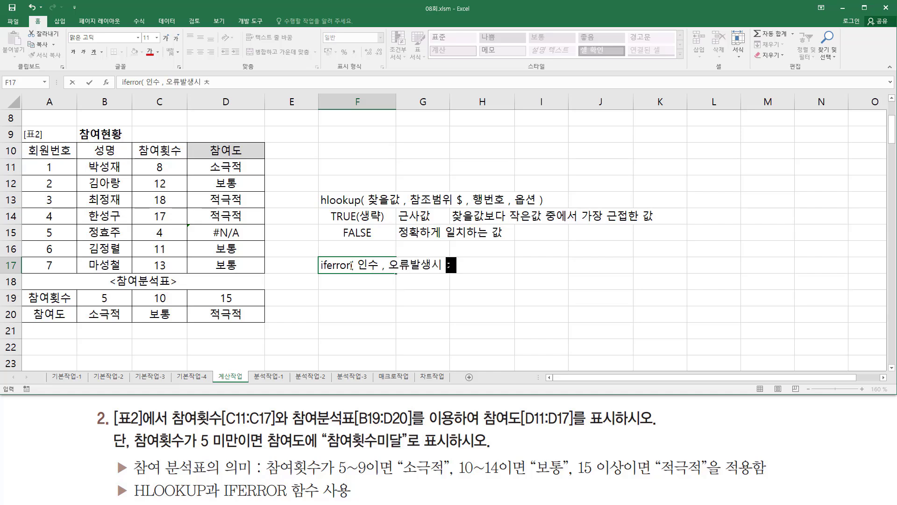
pyautogui.write(' 내용')
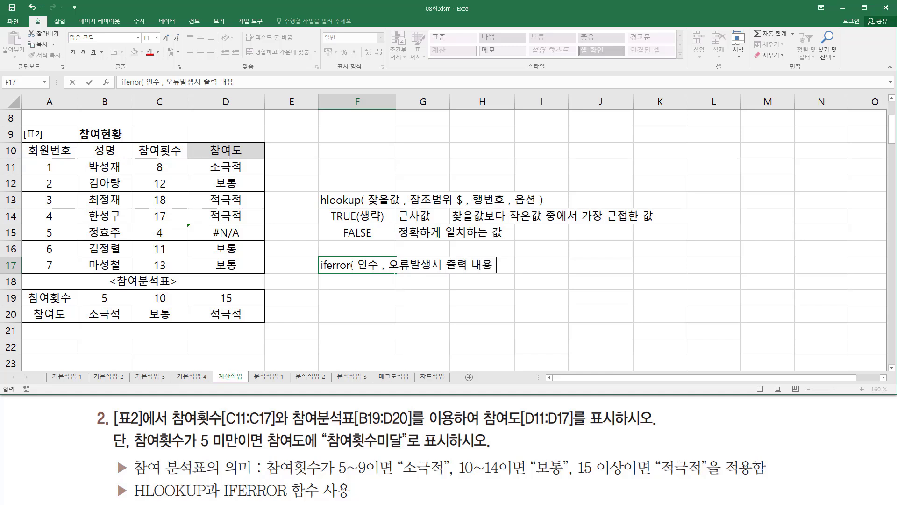
pyautogui.press('Return')
pyautogui.click(366, 299)
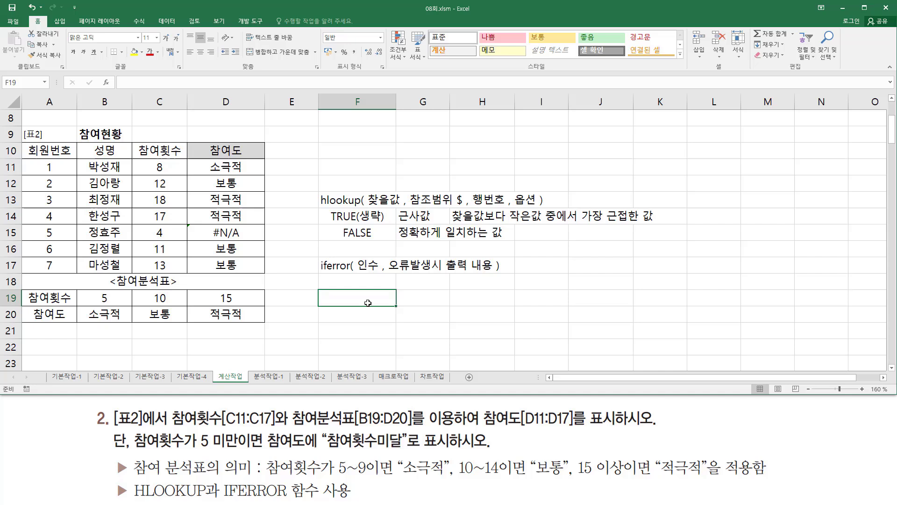
# - Wrap the HLOOKUP formula in D11 in an IFERROR function as its first argument
pyautogui.click(230, 164)
pyautogui.doubleClick(226, 165)
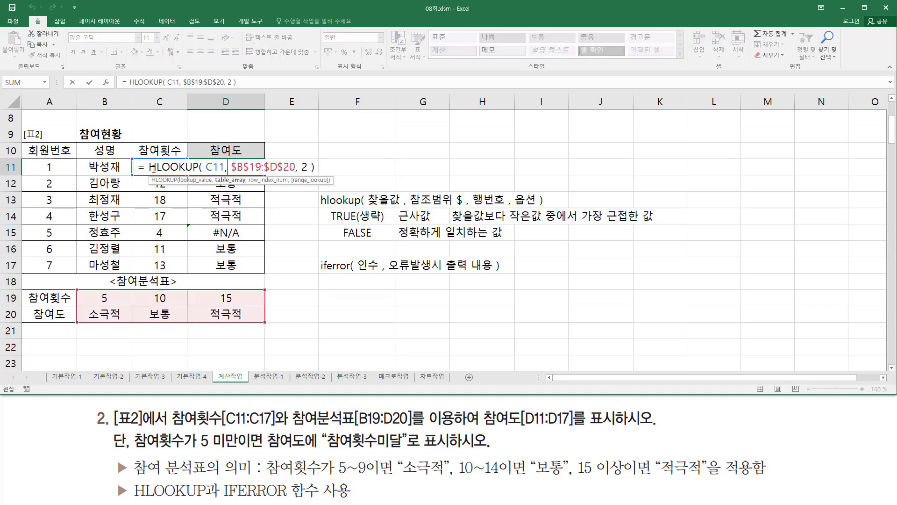
pyautogui.click(153, 168)
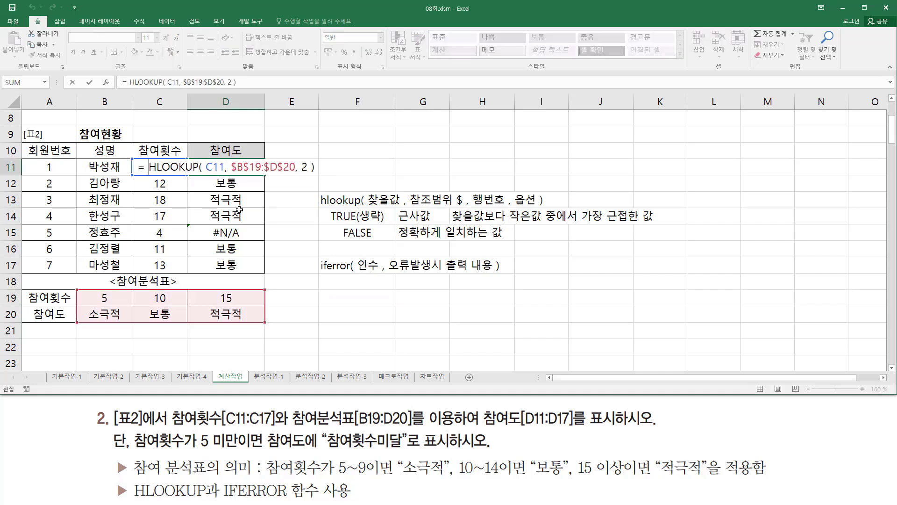
pyautogui.write('if')
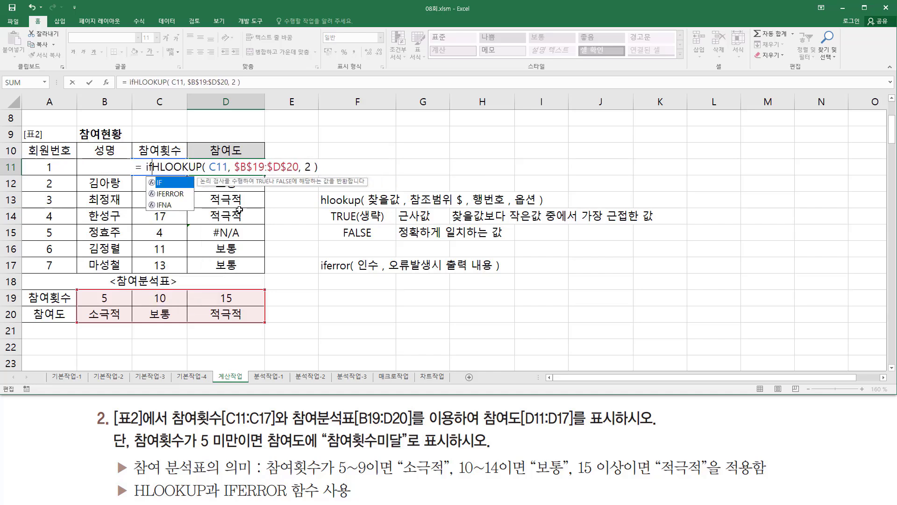
pyautogui.write('error')
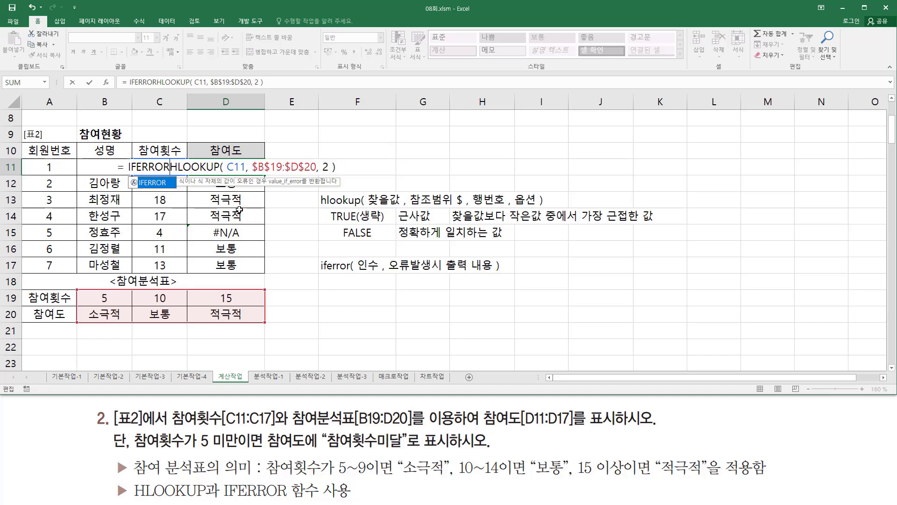
pyautogui.write('(')
pyautogui.hotkey('shift', 'End')
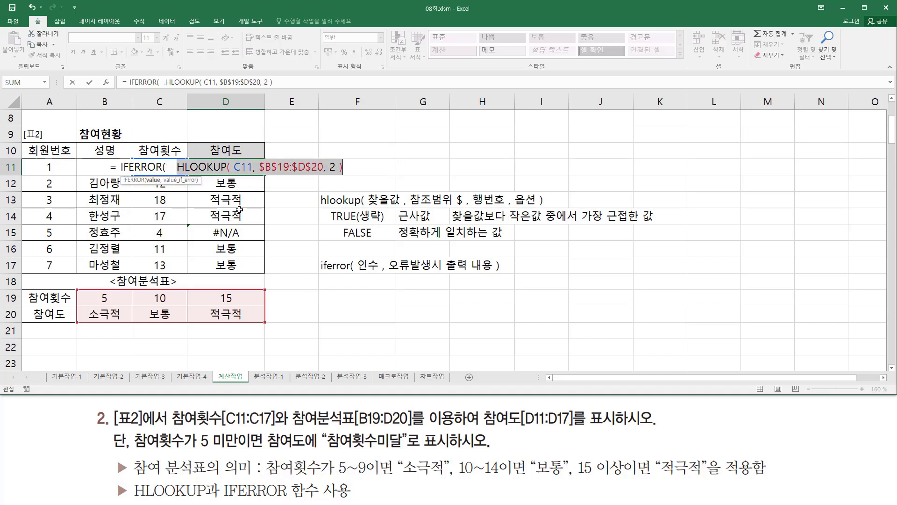
pyautogui.press('End')
# - Complete the IFERROR formula in D11 with "참여횟수미달" as the value returned on error
pyautogui.write(',  ')
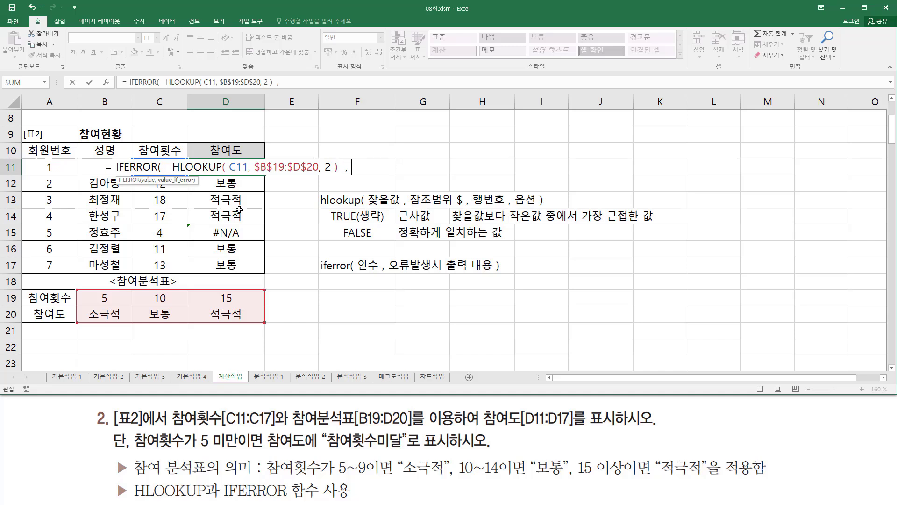
pyautogui.write('"')
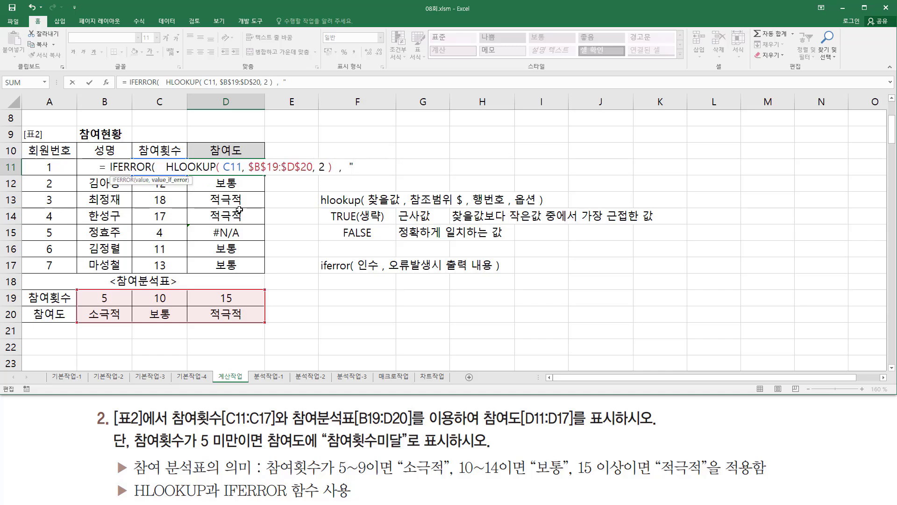
pyautogui.write('참여횟수')
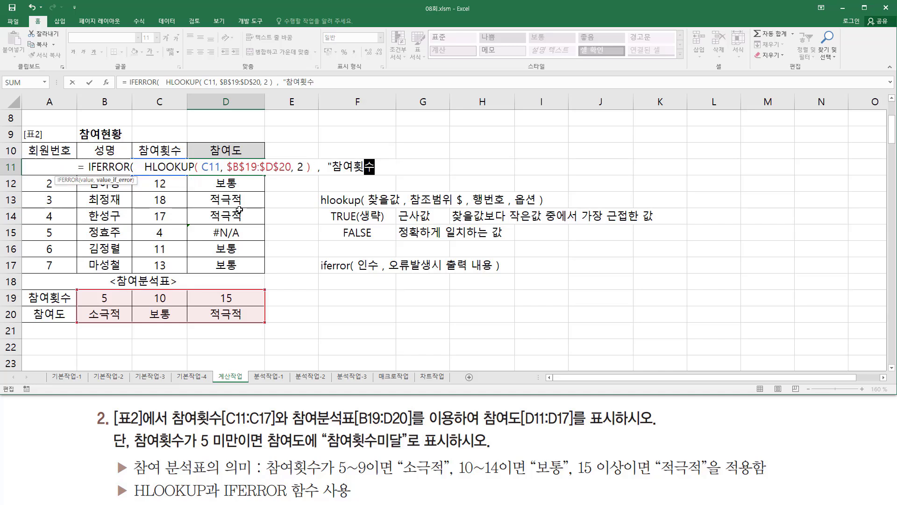
pyautogui.write('미달')
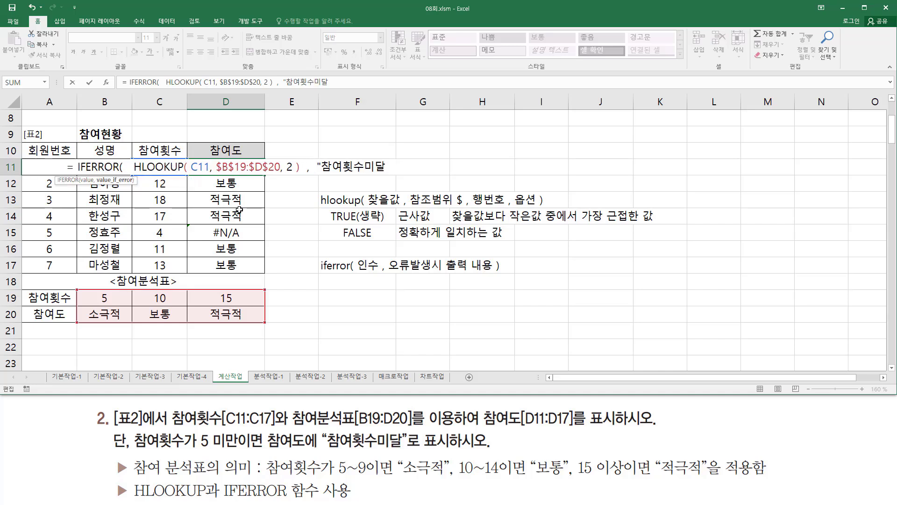
pyautogui.write('" )')
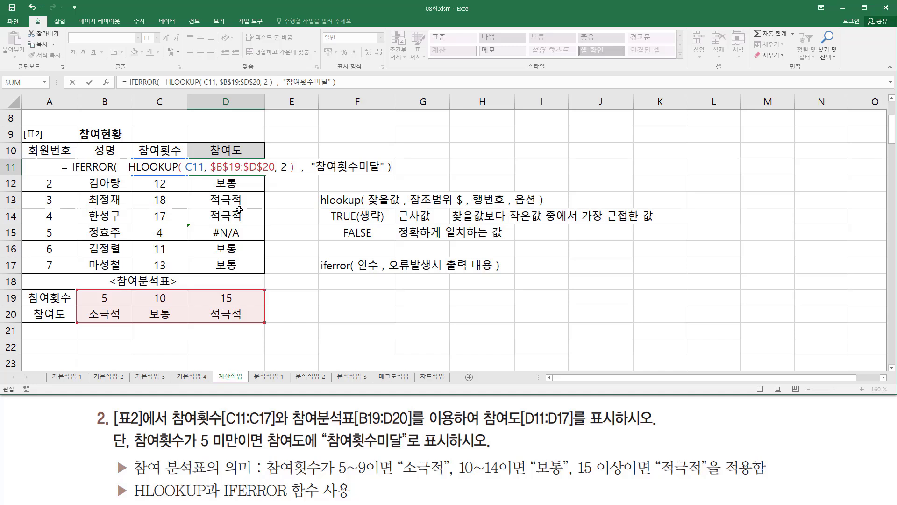
pyautogui.press('Return')
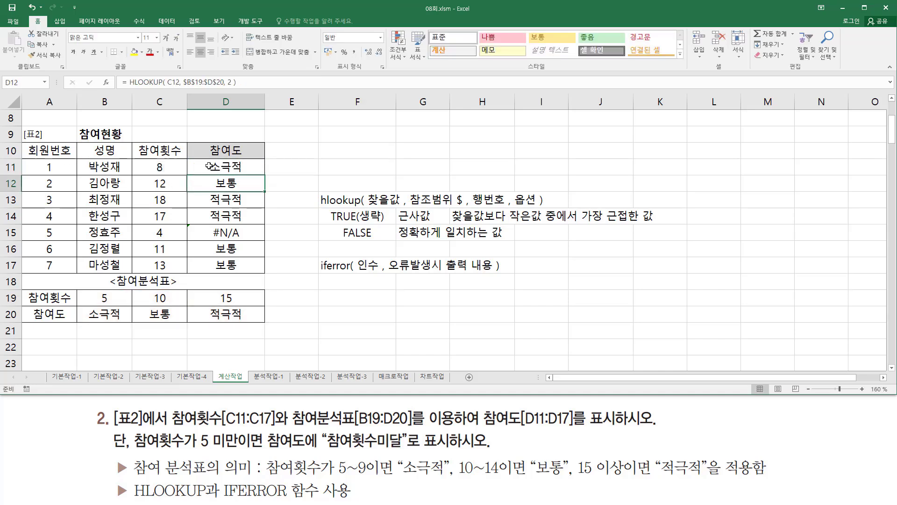
# - Copy the IFERROR formula from D11 down through D17
pyautogui.click(209, 166)
pyautogui.moveTo(265, 175); pyautogui.dragTo(266, 227)
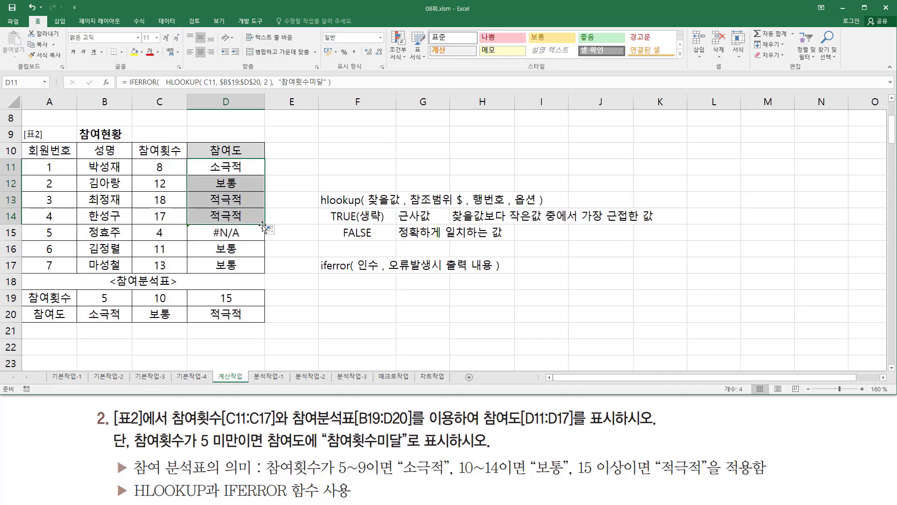
pyautogui.moveTo(264, 224); pyautogui.dragTo(263, 240)
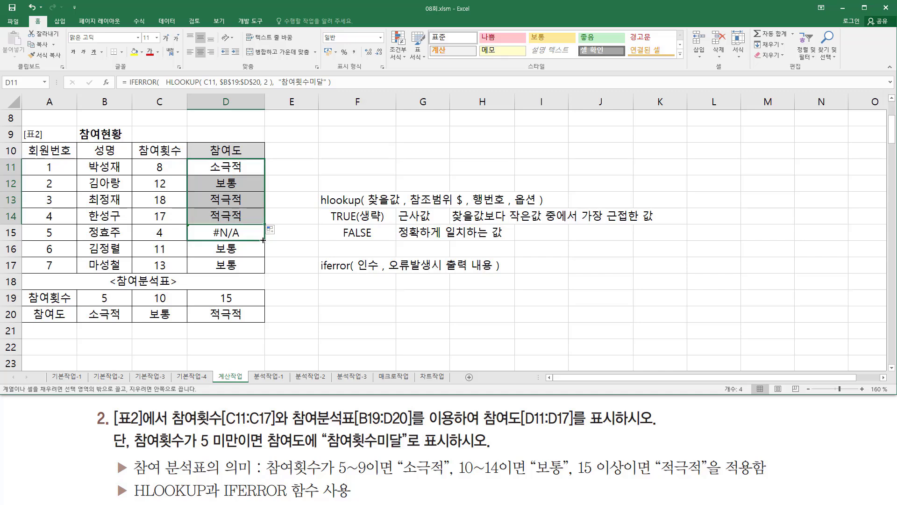
pyautogui.moveTo(263, 240); pyautogui.dragTo(264, 272)
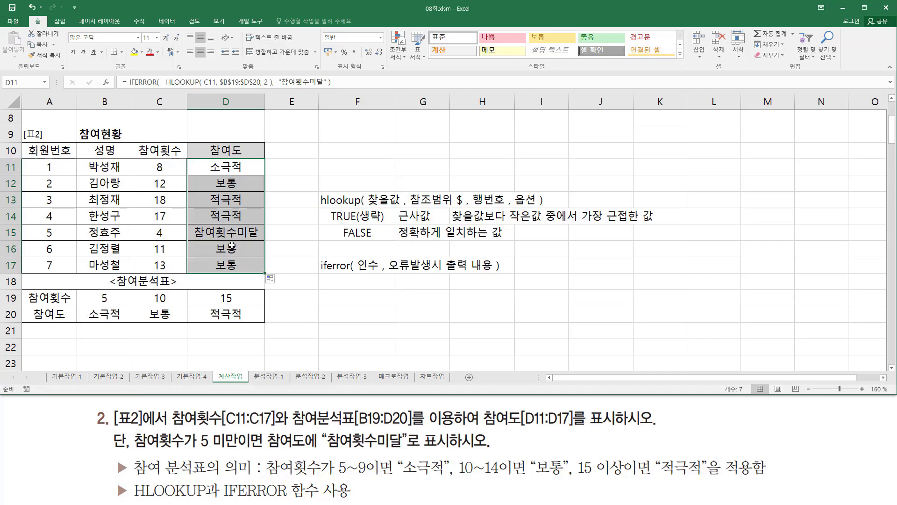
# - Paste the D11 formula as text into F11 and review its IFERROR, HLOOKUP and error-value parts
pyautogui.click(343, 166)
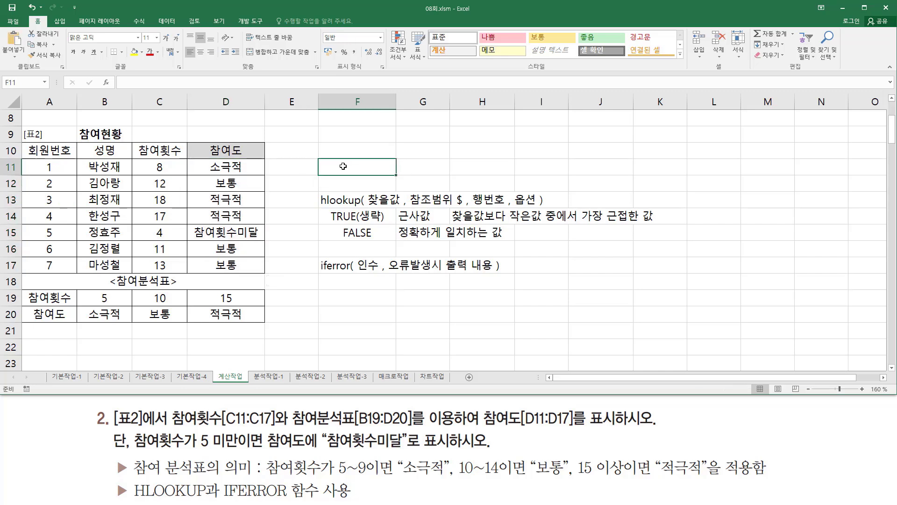
pyautogui.write("'")
pyautogui.write('= IFERROR(    HLOOKUP( C11, $B$19:$D$20, 2 ),  "참여횟수미달" )')
pyautogui.press('Return')
pyautogui.click(532, 346)
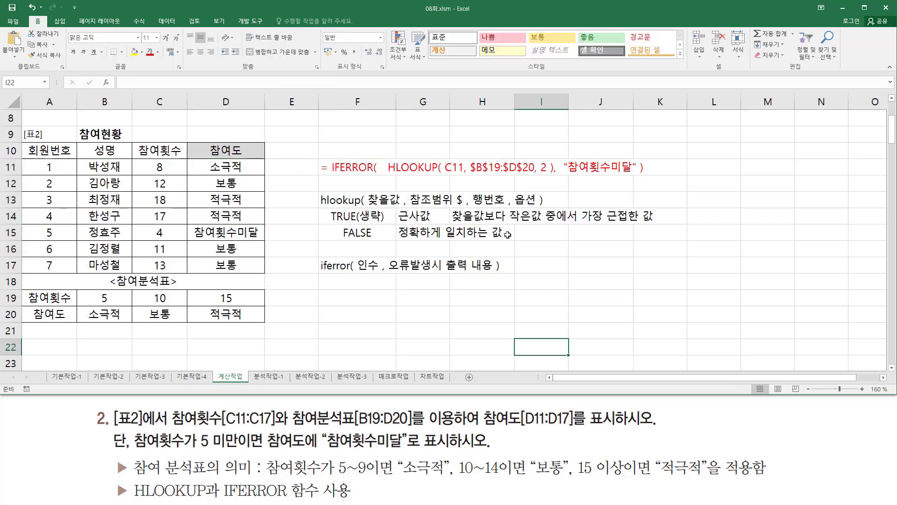
pyautogui.moveTo(387, 176); pyautogui.dragTo(554, 177)
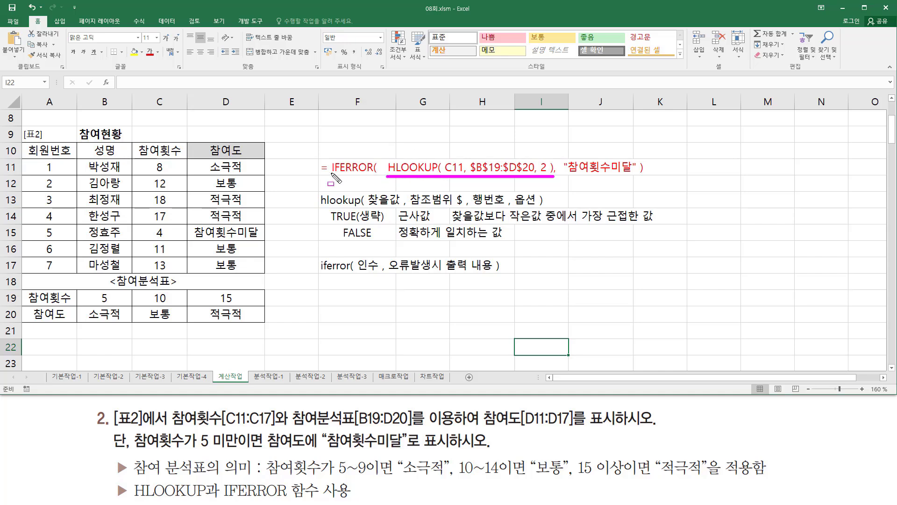
pyautogui.moveTo(330, 172); pyautogui.dragTo(374, 172)
pyautogui.moveTo(560, 152)
pyautogui.mouseDown()
pyautogui.moveTo(603, 180)
pyautogui.moveTo(640, 180)
pyautogui.mouseUp()
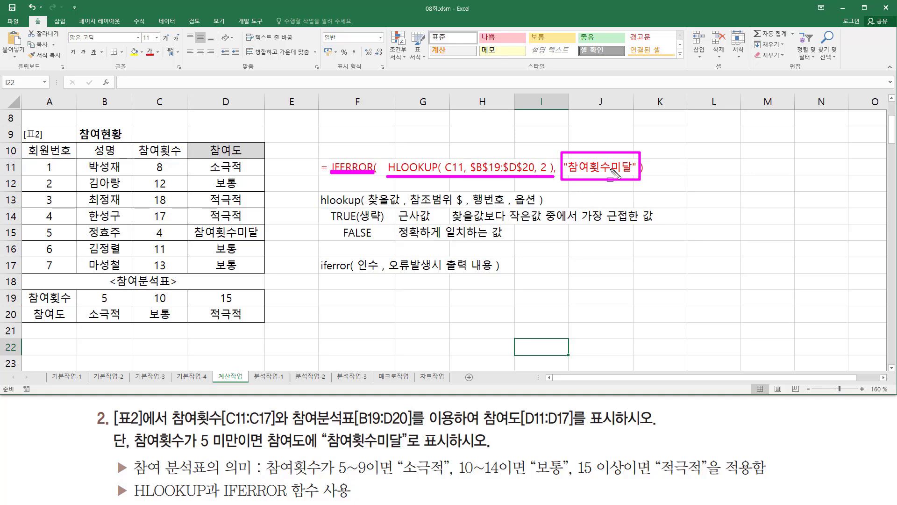
pyautogui.press('Escape')
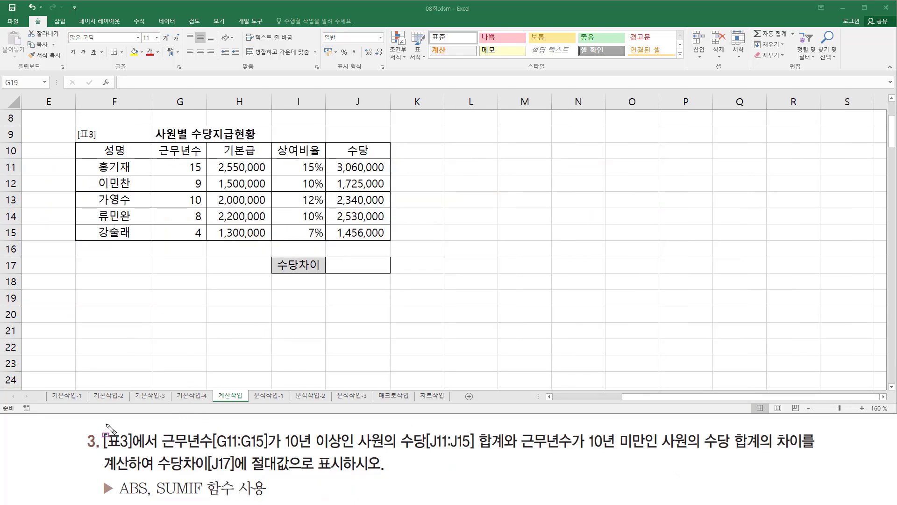
# - Examine exercise 3 against 표3, marking the 근무년수 conditions, 수당 sums, target cell J17 and the ABS and SUMIF functions
pyautogui.moveTo(99, 426)
pyautogui.mouseDown()
pyautogui.moveTo(121, 446)
pyautogui.moveTo(160, 453)
pyautogui.mouseUp()
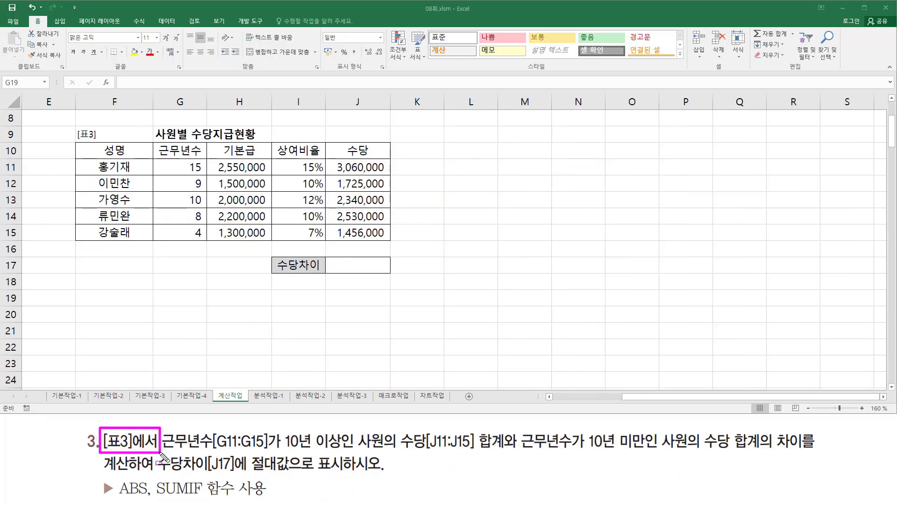
pyautogui.moveTo(75, 124)
pyautogui.mouseDown()
pyautogui.moveTo(78, 166)
pyautogui.moveTo(395, 235)
pyautogui.moveTo(394, 243)
pyautogui.mouseUp()
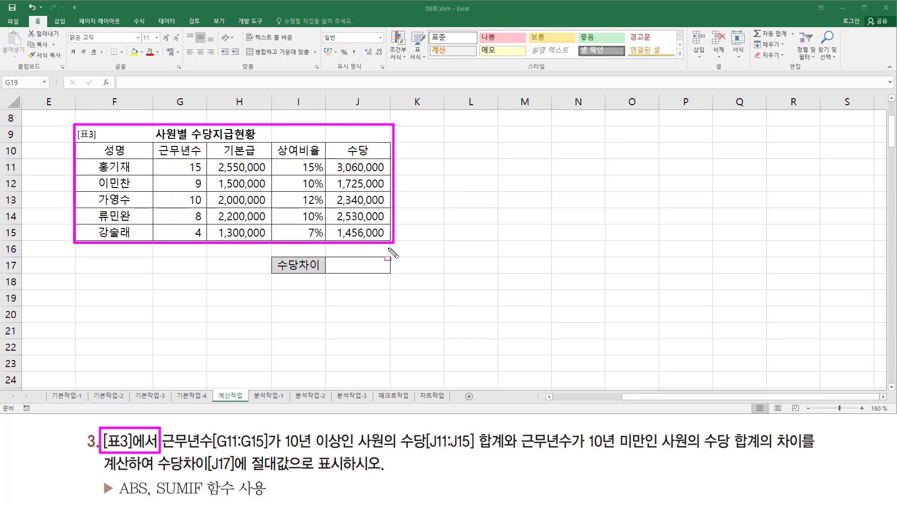
pyautogui.moveTo(162, 450); pyautogui.dragTo(270, 451)
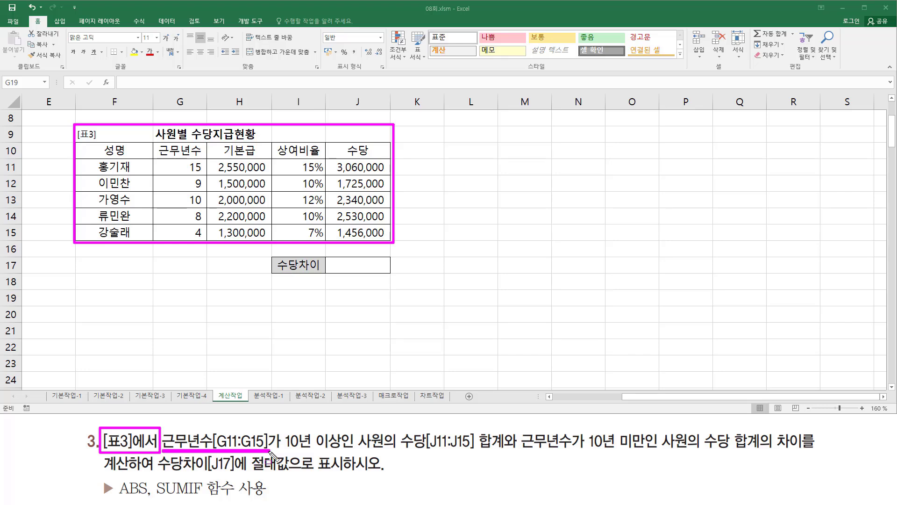
pyautogui.moveTo(159, 144); pyautogui.dragTo(203, 159)
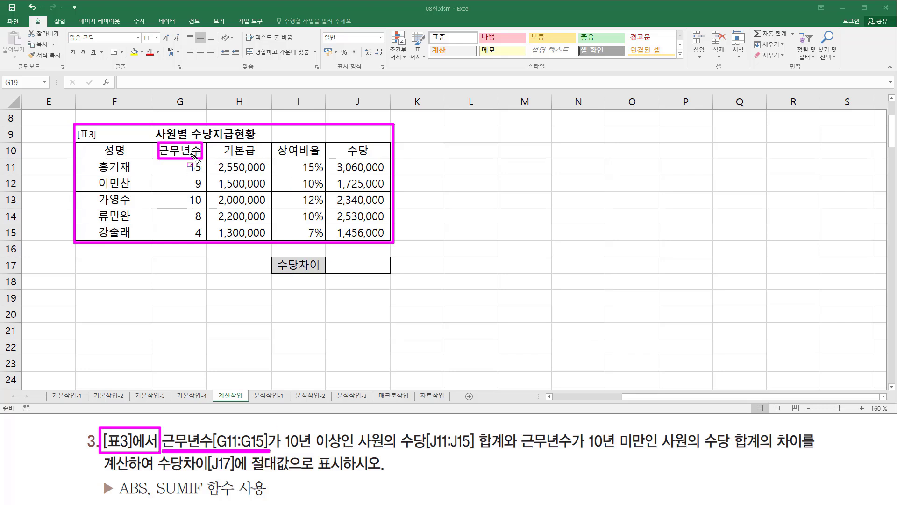
pyautogui.moveTo(283, 430)
pyautogui.mouseDown()
pyautogui.moveTo(357, 451)
pyautogui.moveTo(510, 453)
pyautogui.moveTo(519, 431)
pyautogui.moveTo(505, 431)
pyautogui.mouseUp()
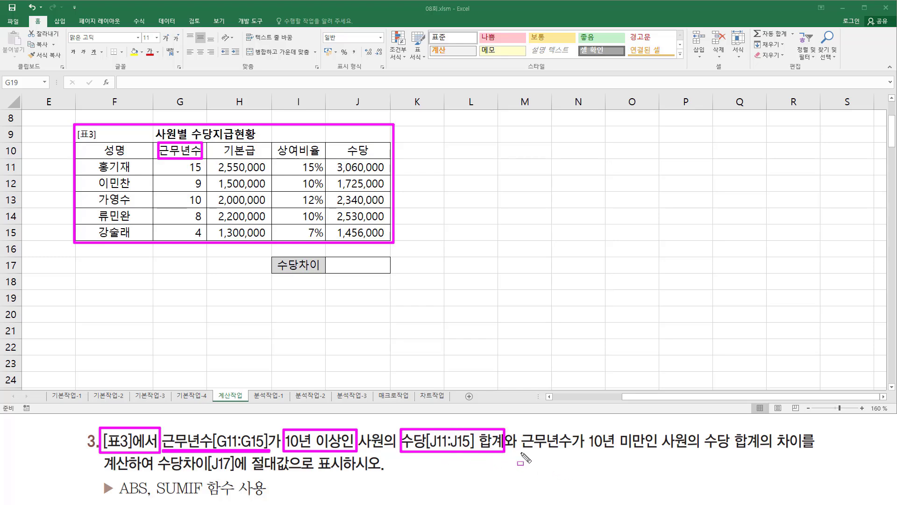
pyautogui.moveTo(522, 453); pyautogui.dragTo(650, 454)
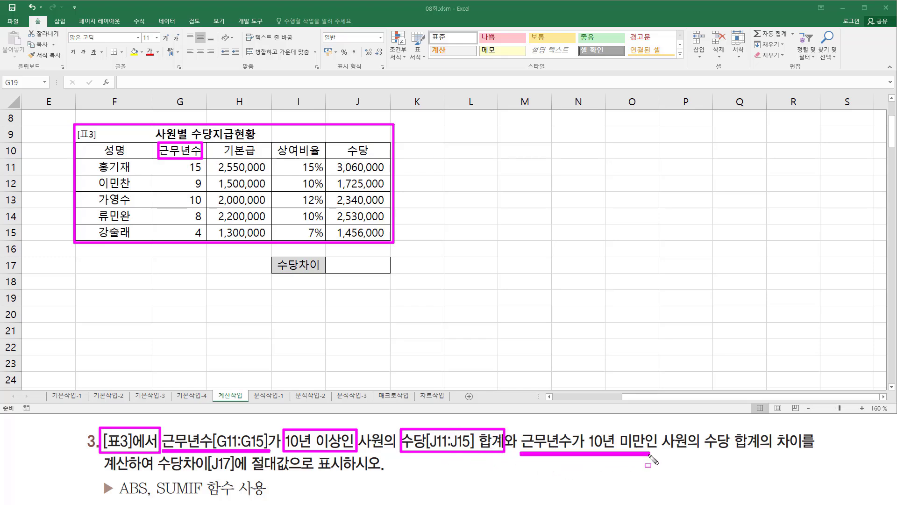
pyautogui.moveTo(583, 431); pyautogui.dragTo(649, 452)
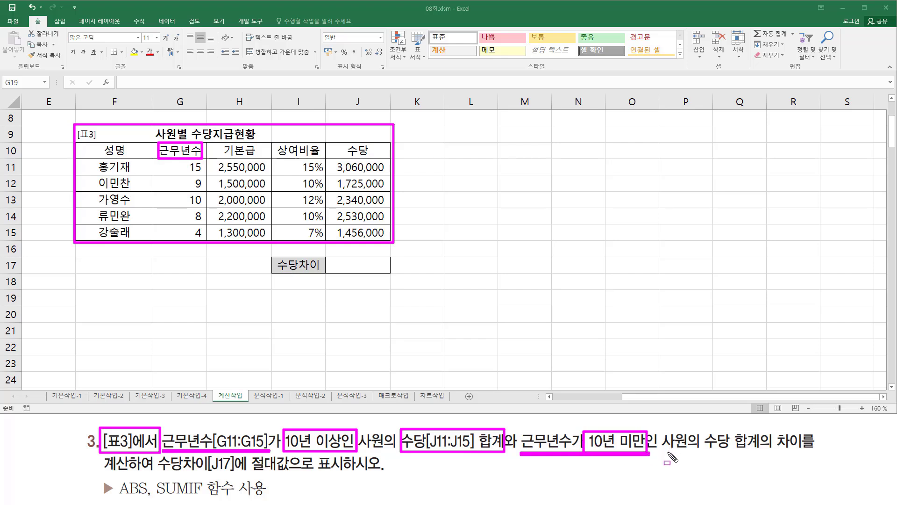
pyautogui.moveTo(705, 451)
pyautogui.mouseDown()
pyautogui.moveTo(769, 451)
pyautogui.moveTo(764, 430)
pyautogui.moveTo(821, 450)
pyautogui.mouseUp()
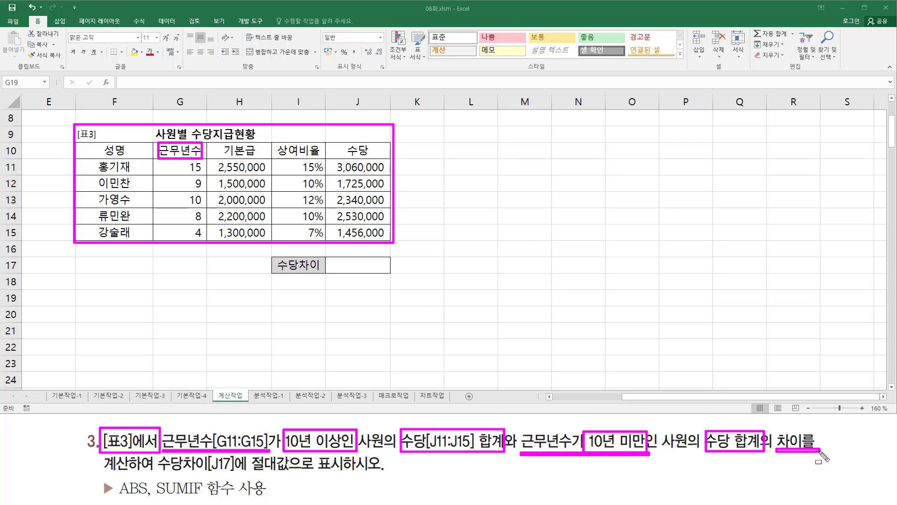
pyautogui.moveTo(158, 473); pyautogui.dragTo(235, 473)
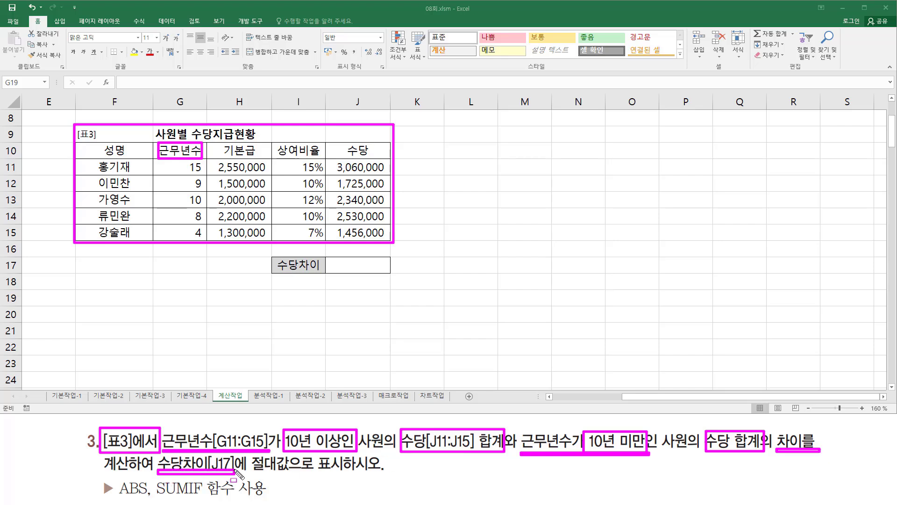
pyautogui.moveTo(334, 259); pyautogui.dragTo(381, 273)
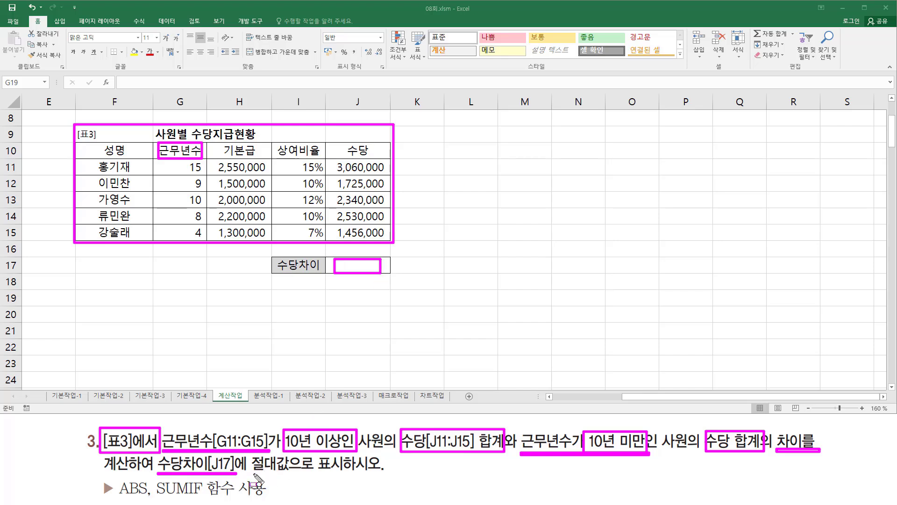
pyautogui.moveTo(253, 473); pyautogui.dragTo(343, 473)
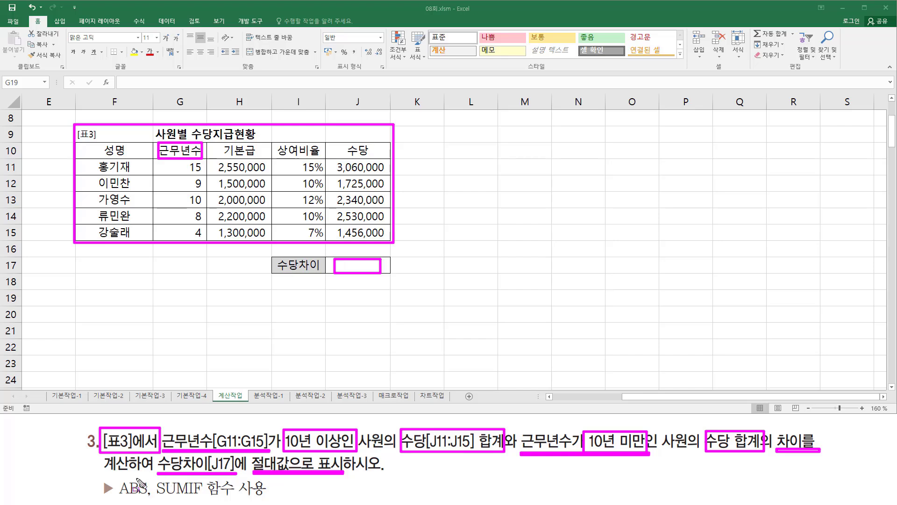
pyautogui.moveTo(114, 479); pyautogui.dragTo(149, 501)
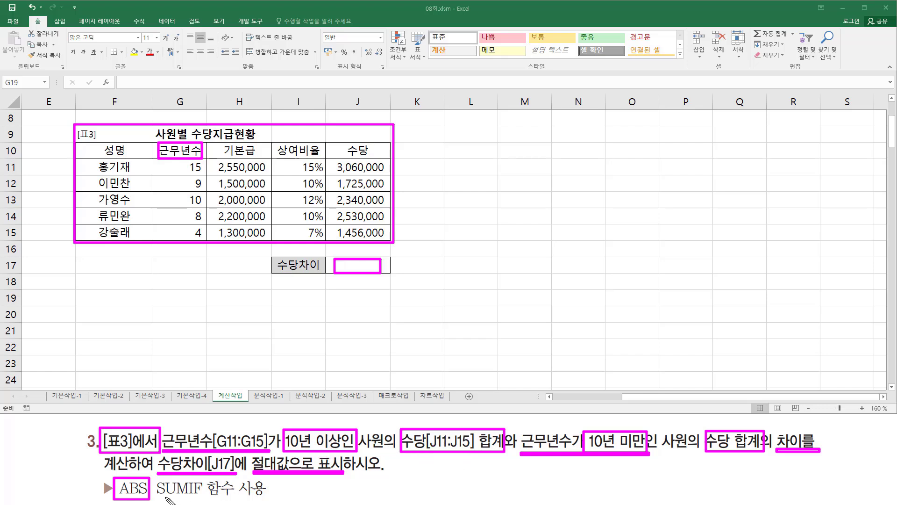
pyautogui.moveTo(158, 496); pyautogui.dragTo(185, 497)
pyautogui.press('Escape')
# - Enter the note "10이상 - 10미만" in L12 and mark the matching conditions and SUMIF in the exercise text
pyautogui.click(470, 182)
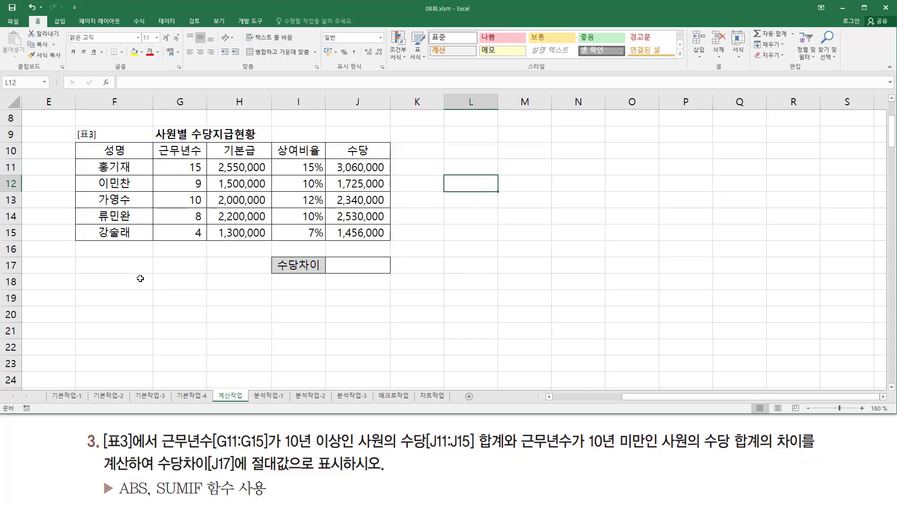
pyautogui.write('1')
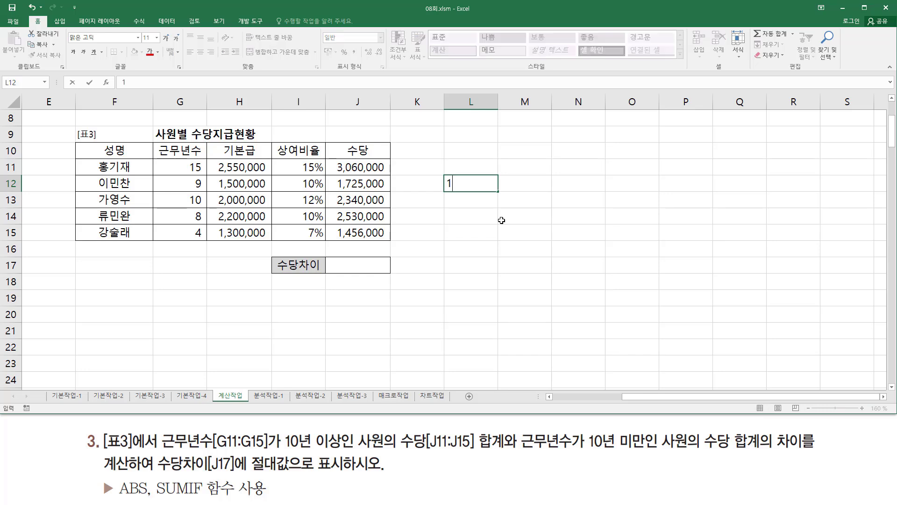
pyautogui.write('0이사')
pyautogui.write(' - 10')
pyautogui.write('미')
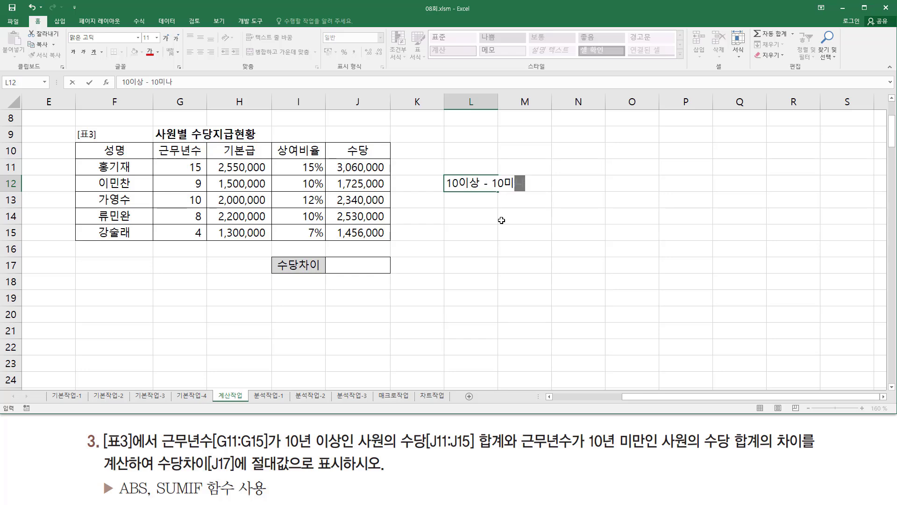
pyautogui.write('만')
pyautogui.press('Return')
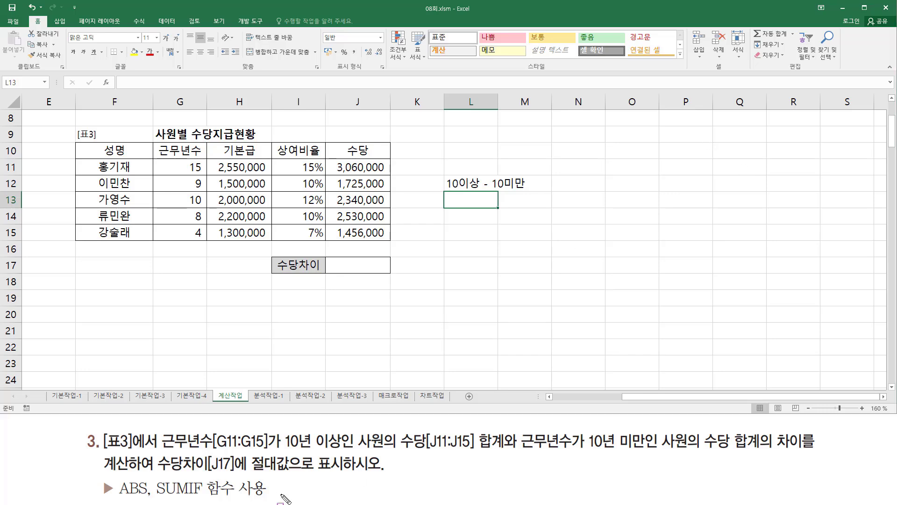
pyautogui.moveTo(283, 430)
pyautogui.mouseDown()
pyautogui.moveTo(356, 457)
pyautogui.moveTo(348, 455)
pyautogui.mouseUp()
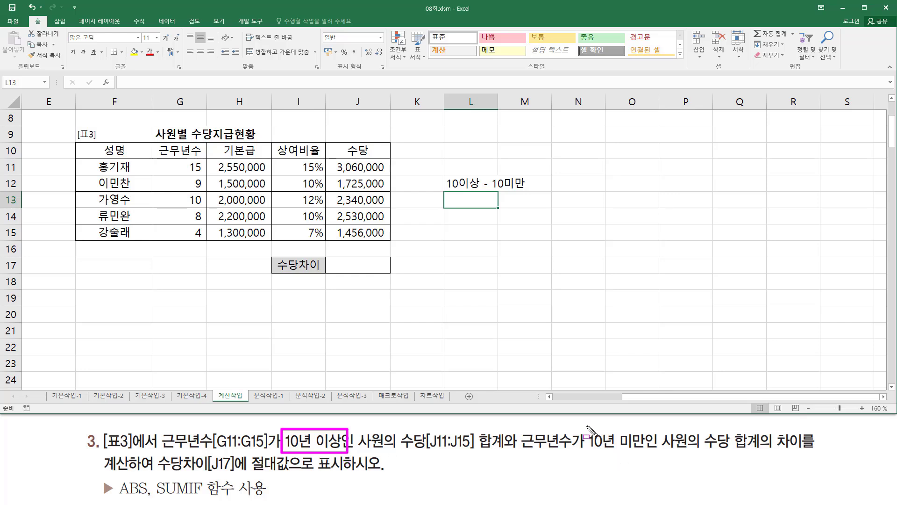
pyautogui.moveTo(587, 429)
pyautogui.mouseDown()
pyautogui.moveTo(602, 457)
pyautogui.moveTo(648, 454)
pyautogui.mouseUp()
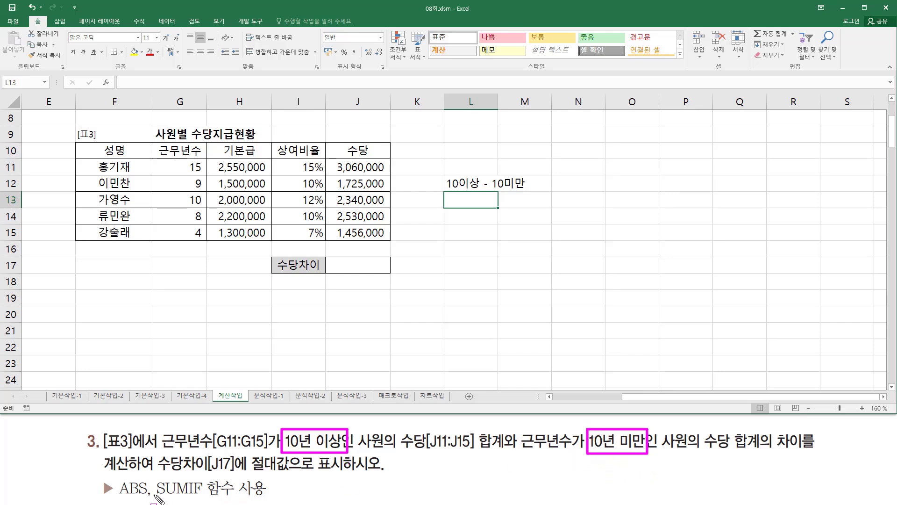
pyautogui.moveTo(155, 497); pyautogui.dragTo(204, 500)
pyautogui.press('Escape')
# - Enter the syntax note sumif( 조건범위 , "조건" , 계산범위 ) in L15 and review its arguments against the exercise
pyautogui.click(462, 217)
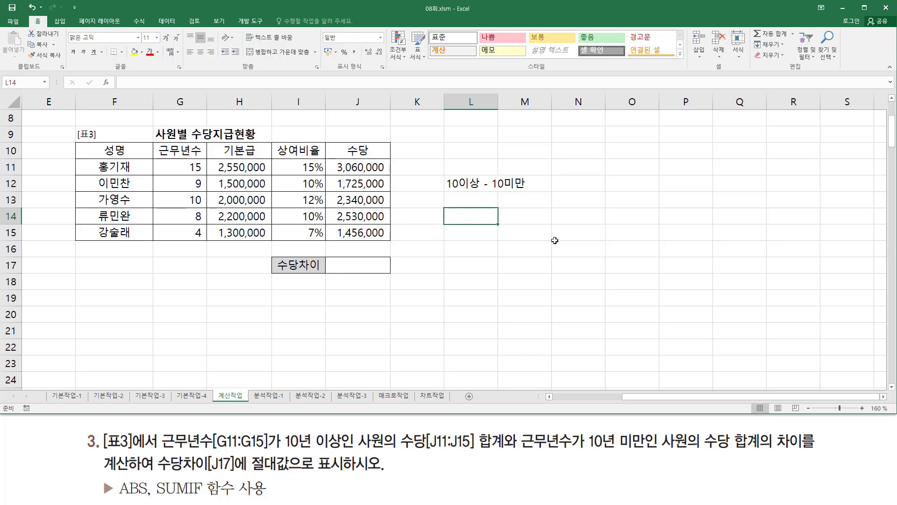
pyautogui.press('Down')
pyautogui.write('녀ㅡ')
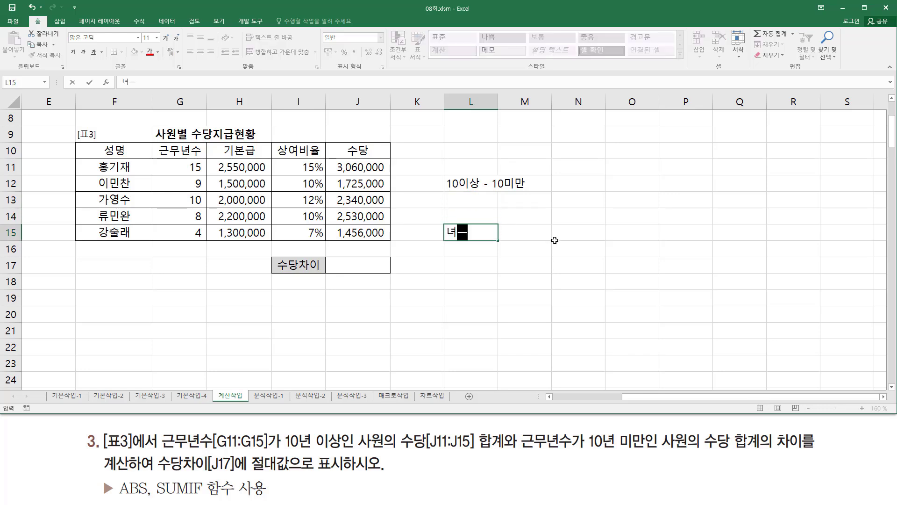
pyautogui.press('BackSpace')
pyautogui.press('BackSpace')
pyautogui.write('sumif(')
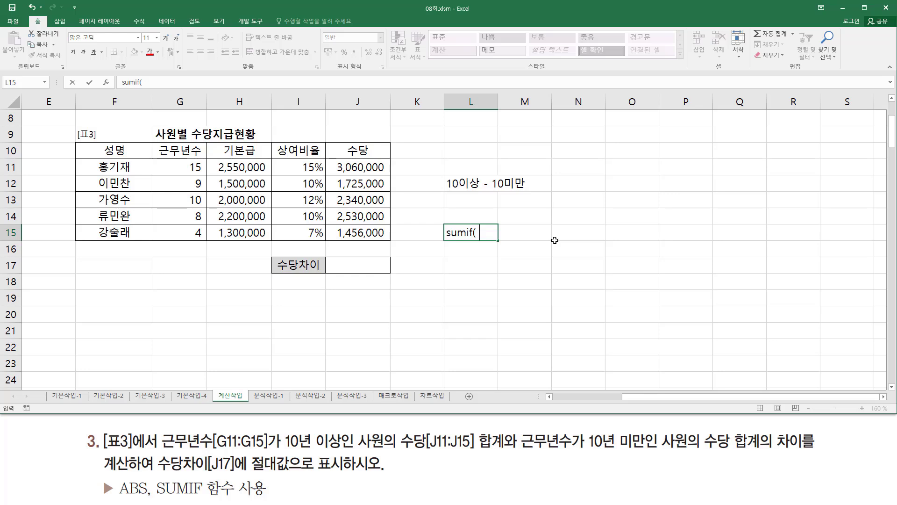
pyautogui.write(' 조건범위 , "조건')
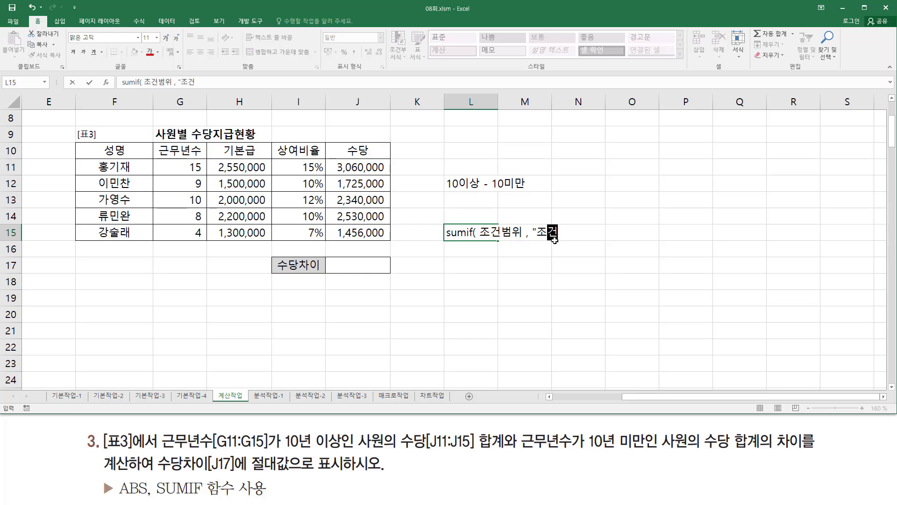
pyautogui.write('" , 계산범위')
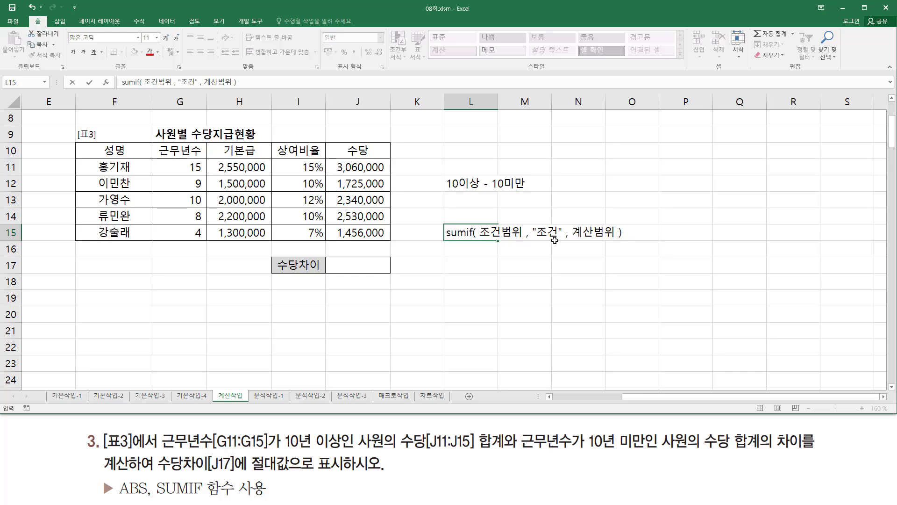
pyautogui.write(' )')
pyautogui.press('Return')
pyautogui.hotkey('ctrl', '2')
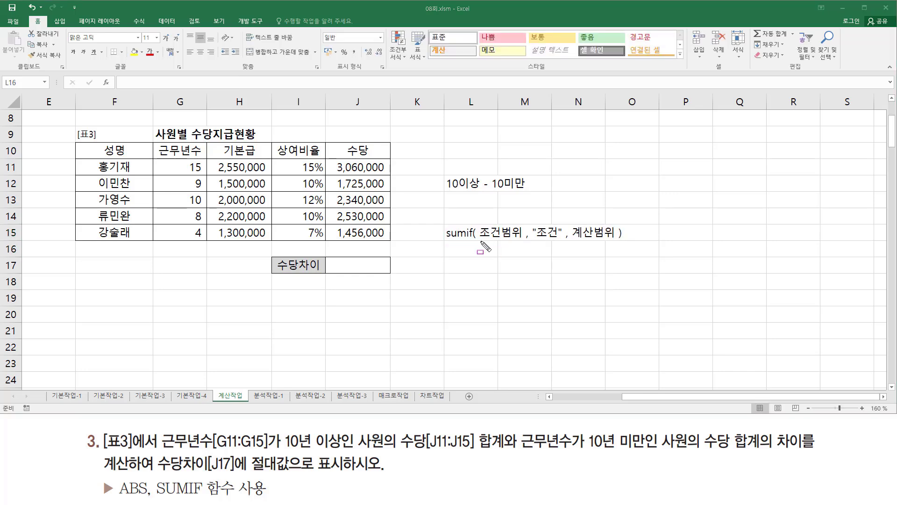
pyautogui.moveTo(480, 240); pyautogui.dragTo(615, 240)
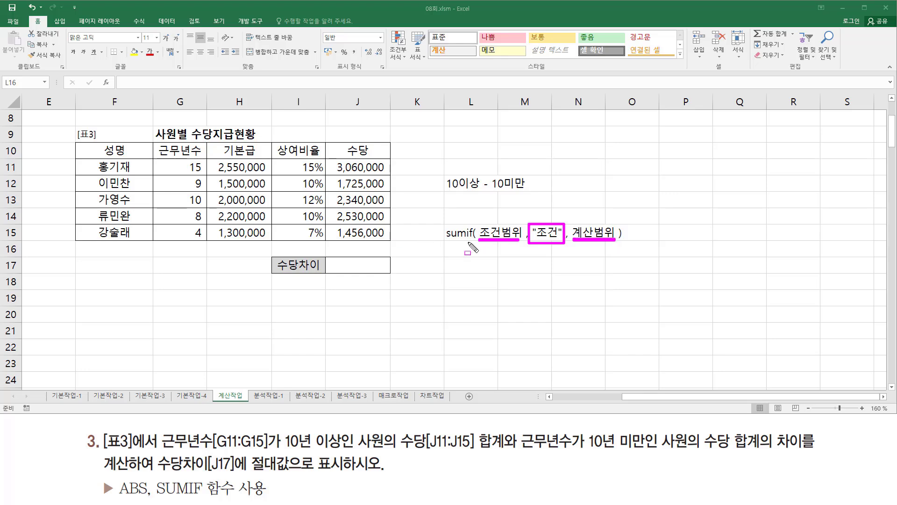
pyautogui.moveTo(446, 240); pyautogui.dragTo(464, 240)
pyautogui.moveTo(286, 452)
pyautogui.mouseDown()
pyautogui.moveTo(295, 428)
pyautogui.moveTo(286, 454)
pyautogui.moveTo(503, 451)
pyautogui.moveTo(509, 431)
pyautogui.mouseUp()
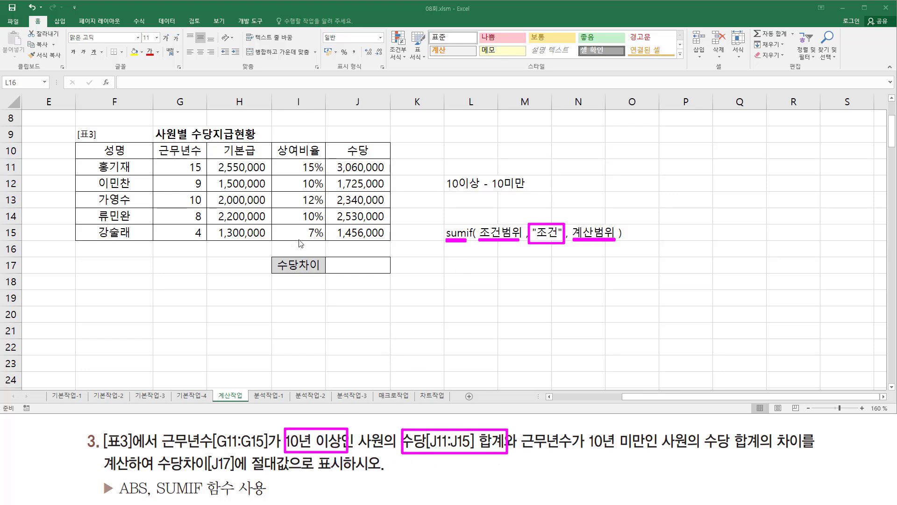
pyautogui.press('Escape')
# - Start a SUMIF formula in J17 with the 근무년수 range G11:G15 as its condition range
pyautogui.click(359, 263)
pyautogui.doubleClick(359, 263)
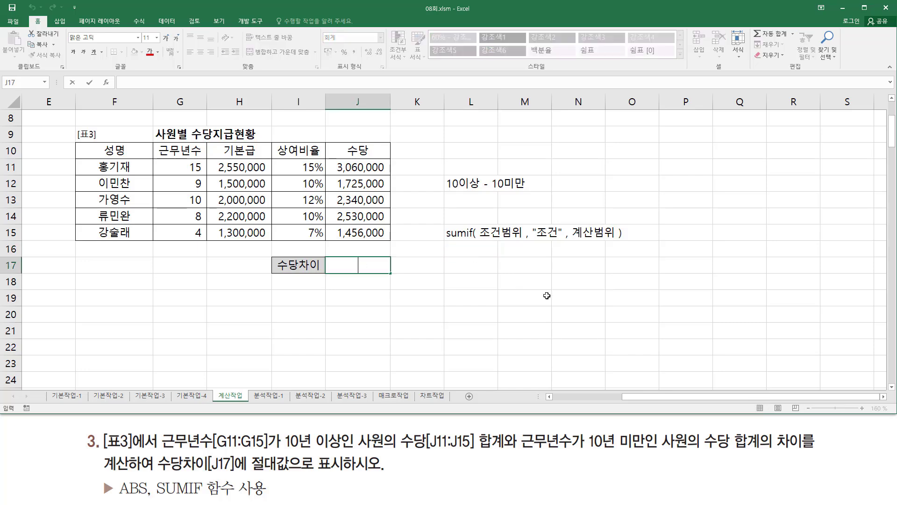
pyautogui.write('=녀ㅡ')
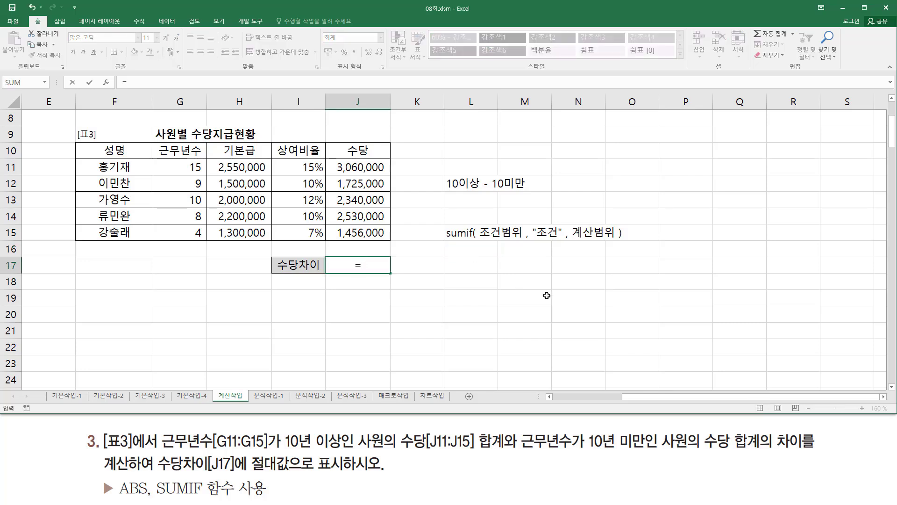
pyautogui.press('BackSpace')
pyautogui.press('BackSpace')
pyautogui.write('su')
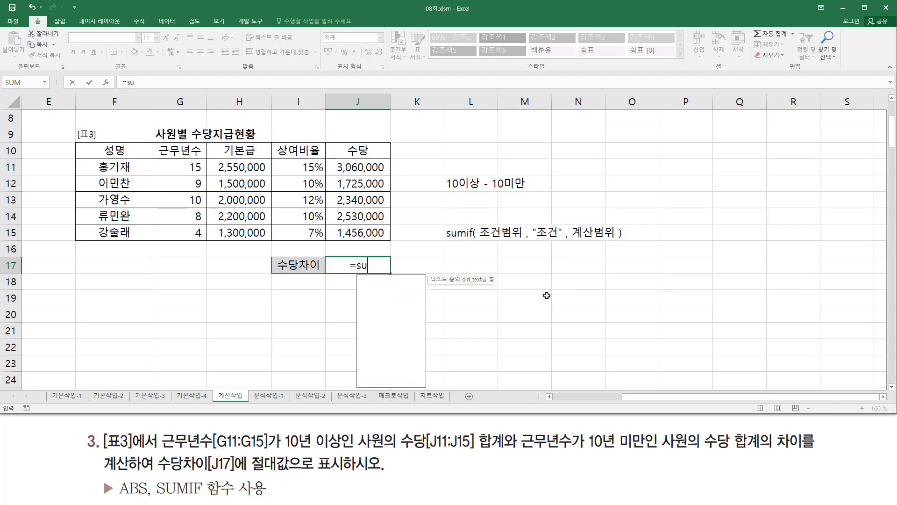
pyautogui.write('mif(')
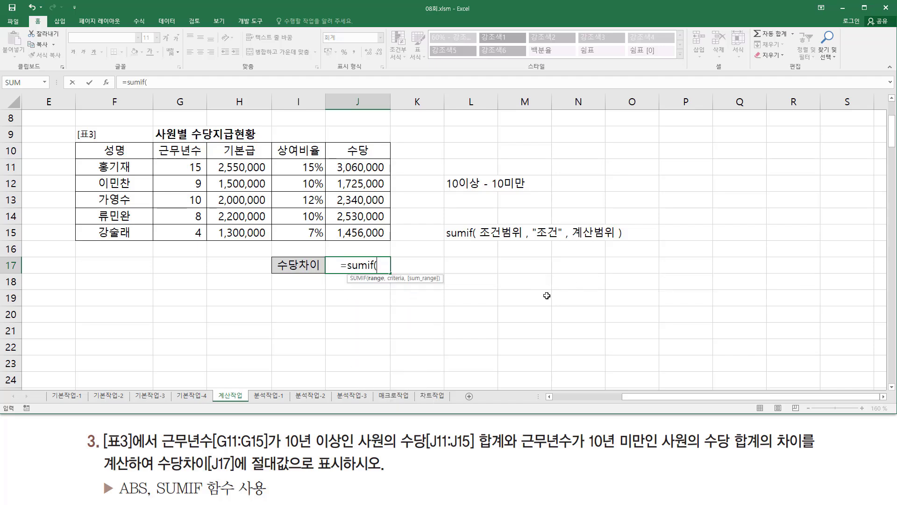
pyautogui.moveTo(188, 166); pyautogui.dragTo(182, 234)
pyautogui.write(',')
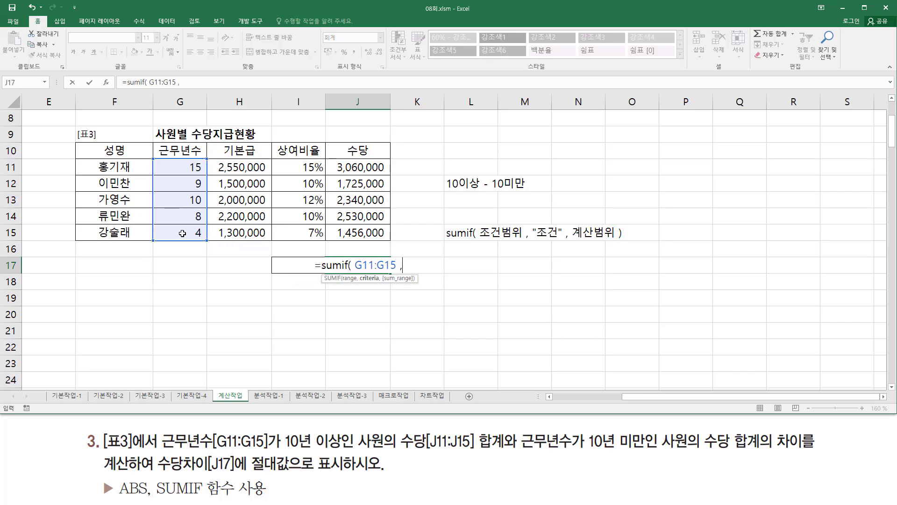
pyautogui.write(' ">=')
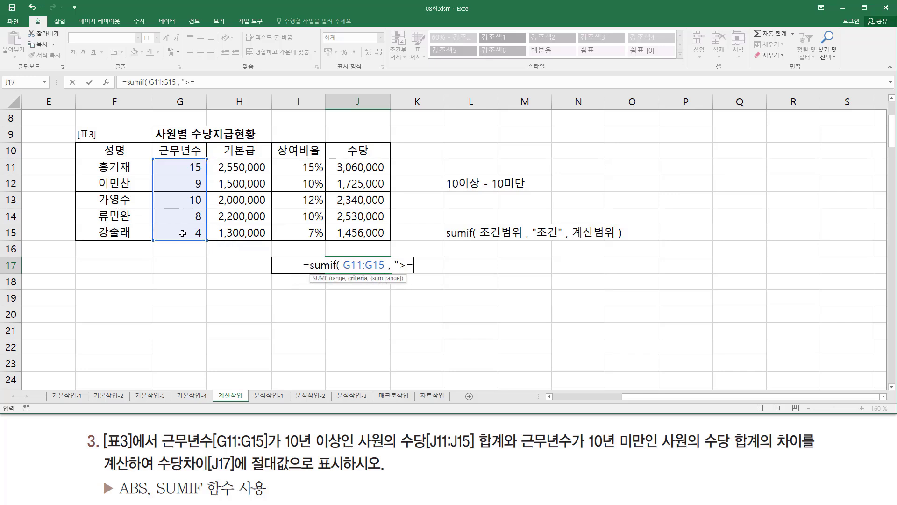
pyautogui.write('10"')
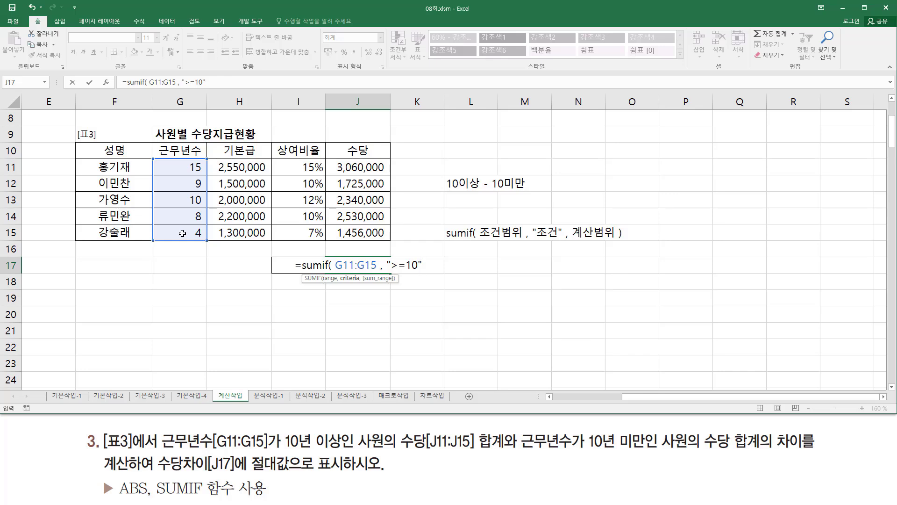
pyautogui.write(' ,')
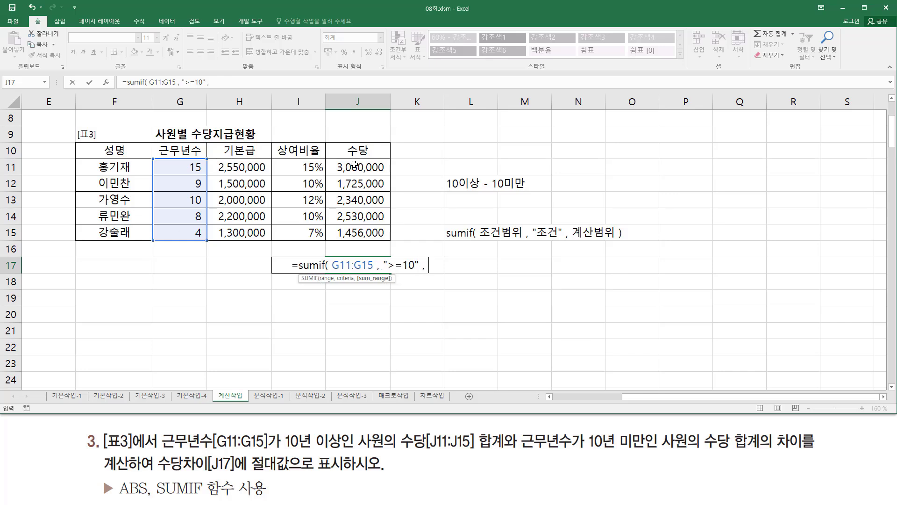
# - Add the criterion ">=10" and the 수당 sum range J11:J15 to the SUMIF formula in J17
pyautogui.moveTo(355, 165); pyautogui.dragTo(361, 232)
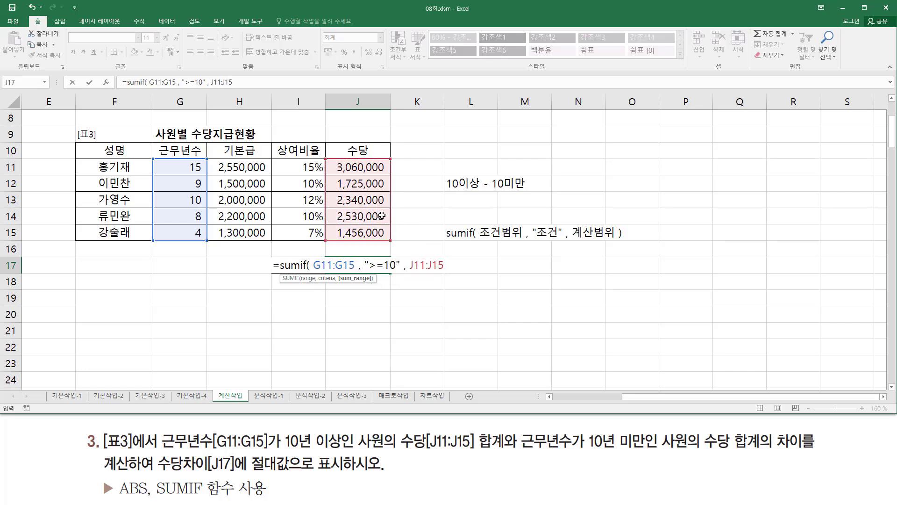
# - Close the SUMIF function with its final parenthesis and enter the formula in J17
pyautogui.write(')')
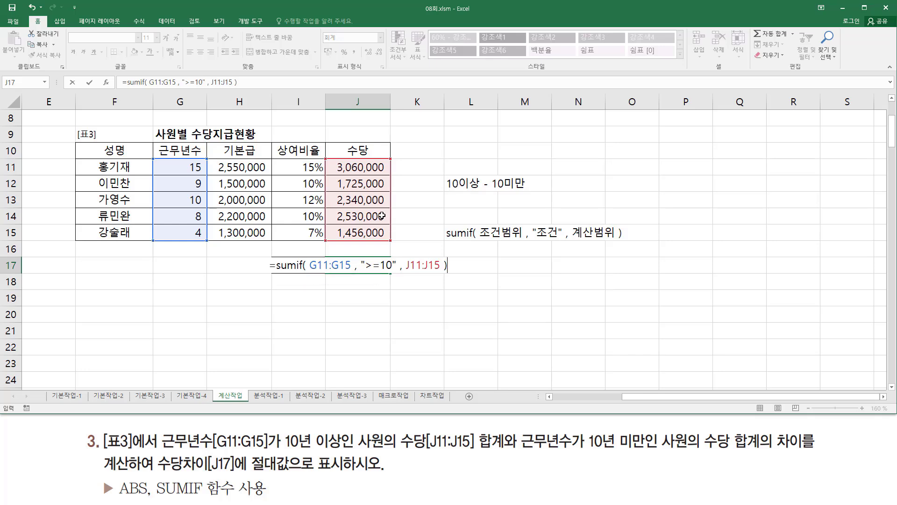
pyautogui.hotkey('ctrl', 'Return')
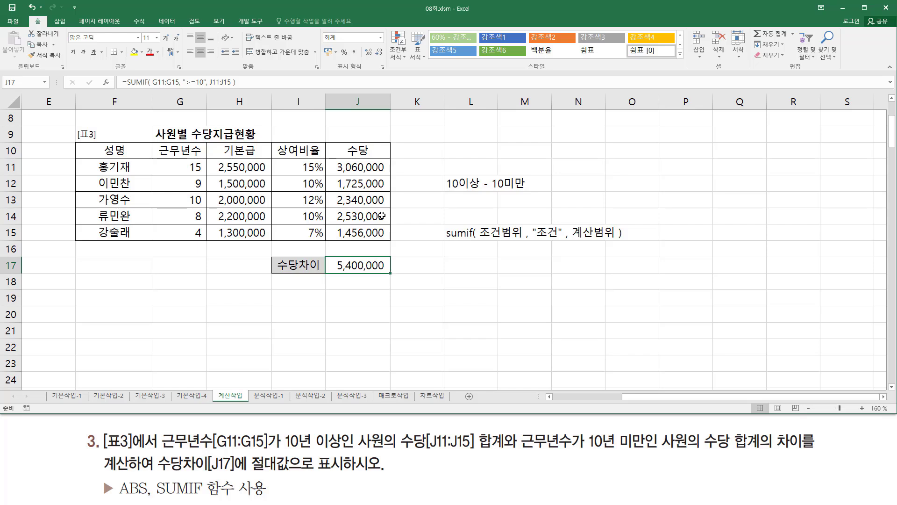
# - Reopen the J17 formula and mark 10년 미만 and 수당 합계 in the exercise text, plus the criterion in the formula
pyautogui.doubleClick(346, 267)
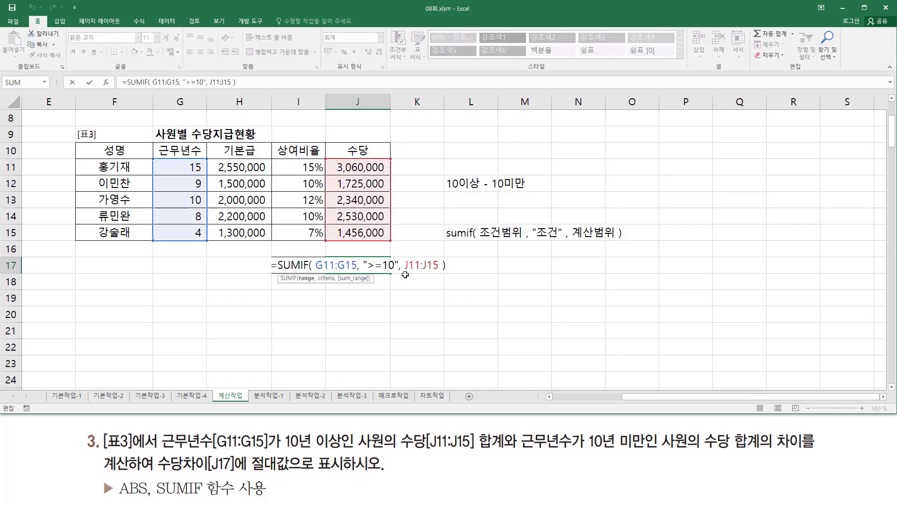
pyautogui.moveTo(588, 431)
pyautogui.mouseDown()
pyautogui.moveTo(654, 458)
pyautogui.moveTo(646, 452)
pyautogui.mouseUp()
pyautogui.moveTo(706, 454); pyautogui.dragTo(759, 454)
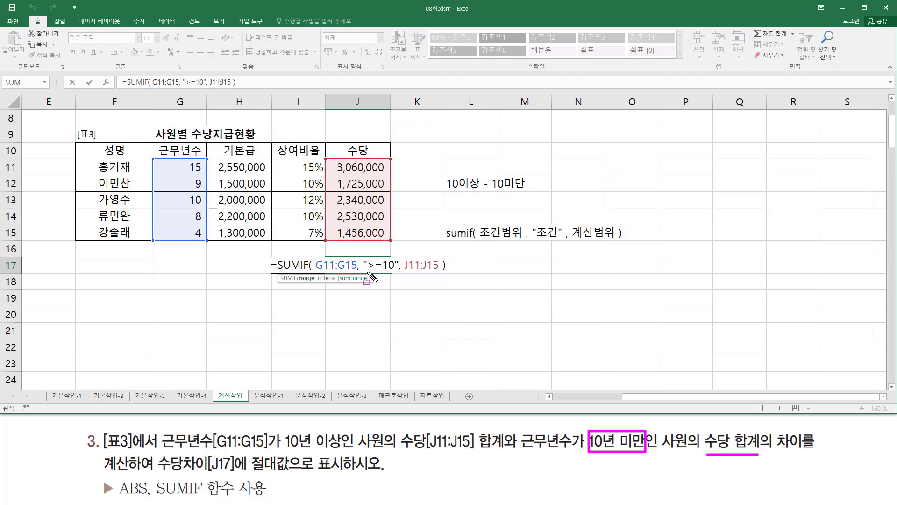
pyautogui.moveTo(368, 272); pyautogui.dragTo(397, 272)
pyautogui.press('Escape')
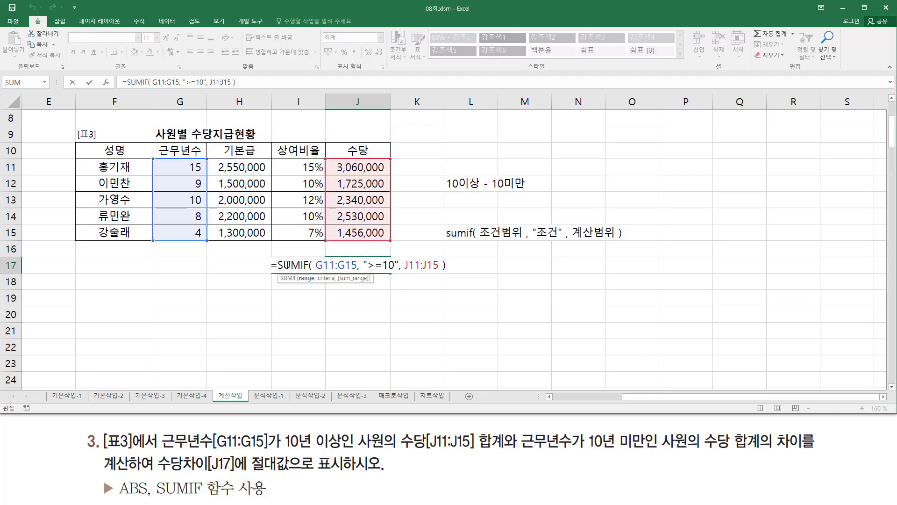
# - Extend the J17 formula by subtracting a copy of the SUMIF whose criterion is "<10"
pyautogui.moveTo(277, 265); pyautogui.dragTo(446, 265)
pyautogui.hotkey('ctrl', 'c')
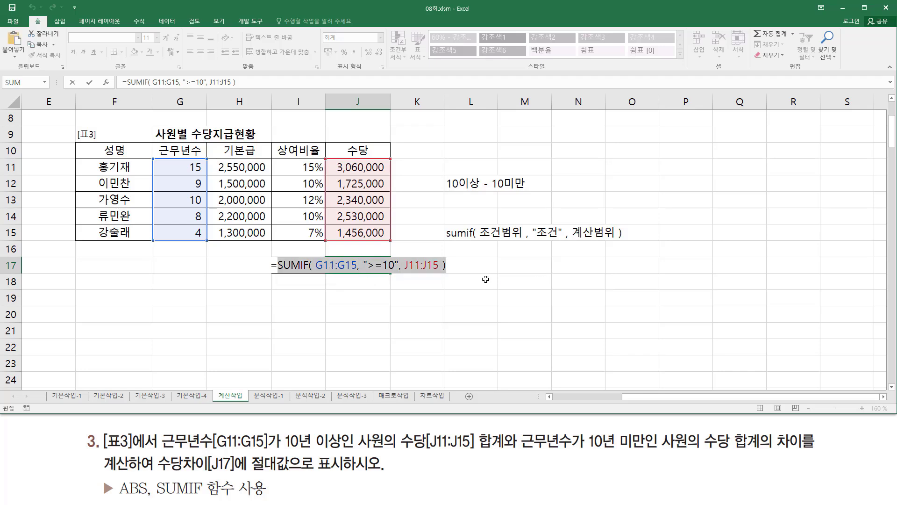
pyautogui.click(459, 268)
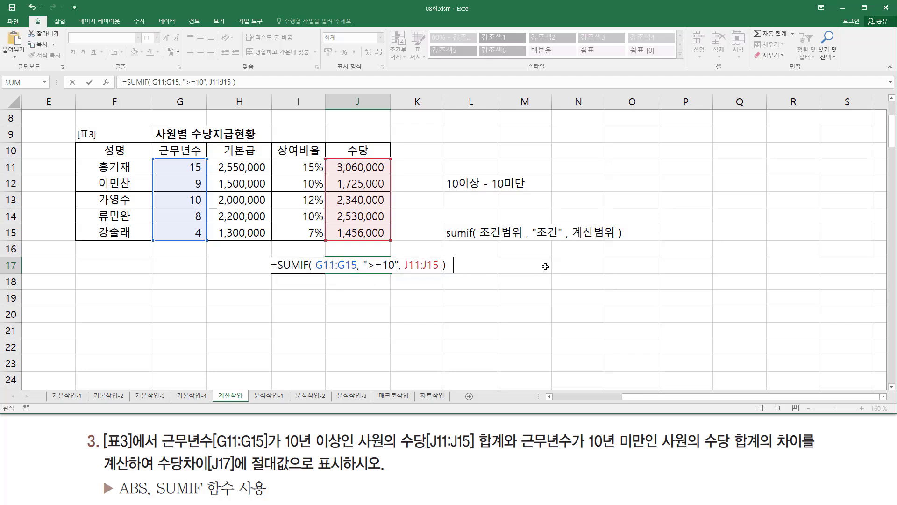
pyautogui.write('-')
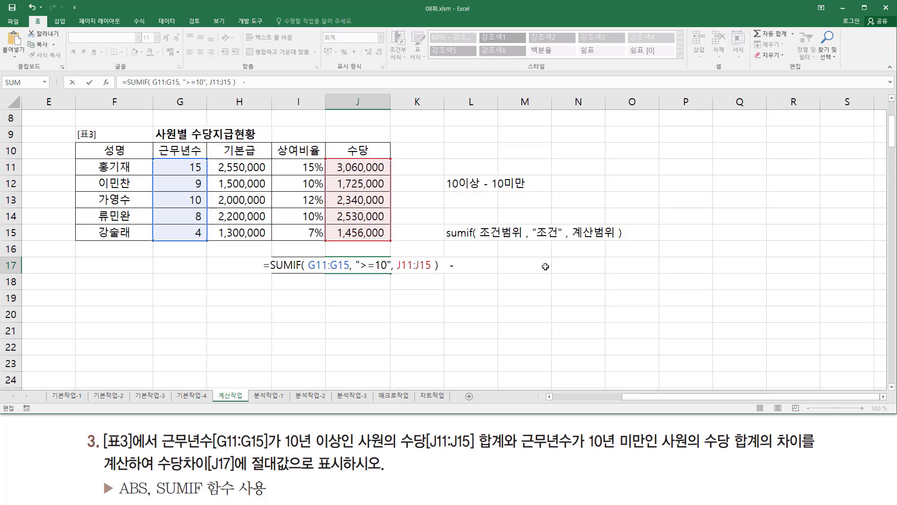
pyautogui.hotkey('ctrl', 'v')
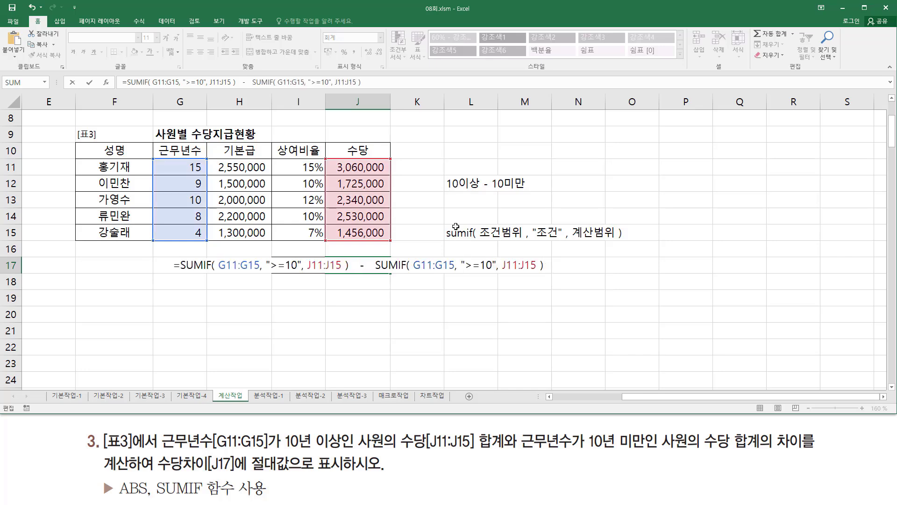
pyautogui.moveTo(466, 268); pyautogui.dragTo(480, 267)
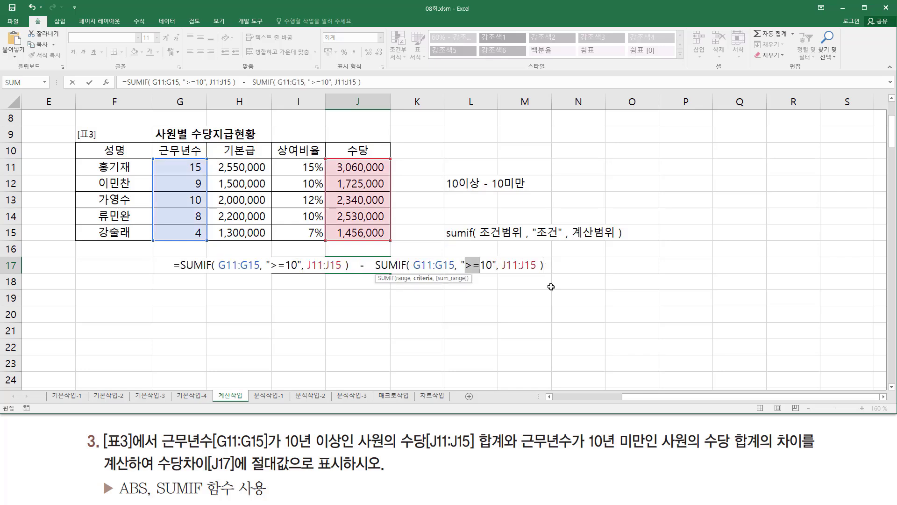
pyautogui.write('<')
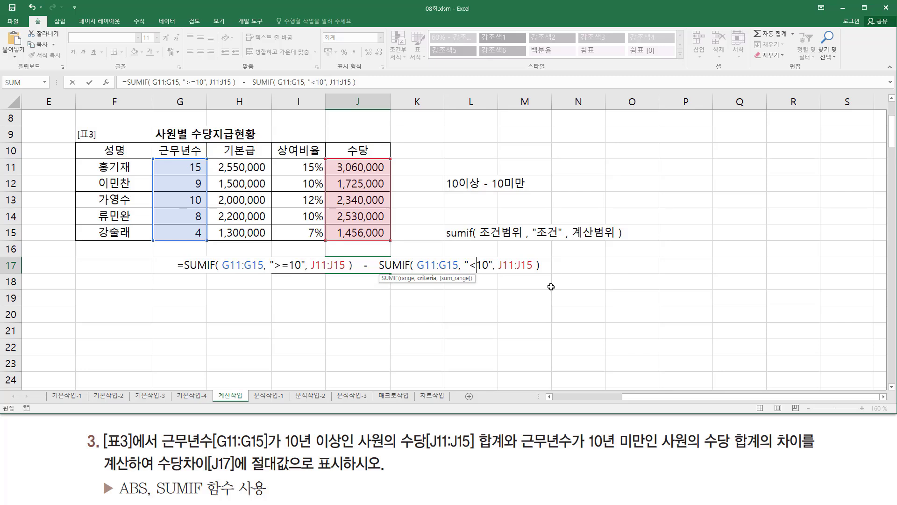
pyautogui.press('Return')
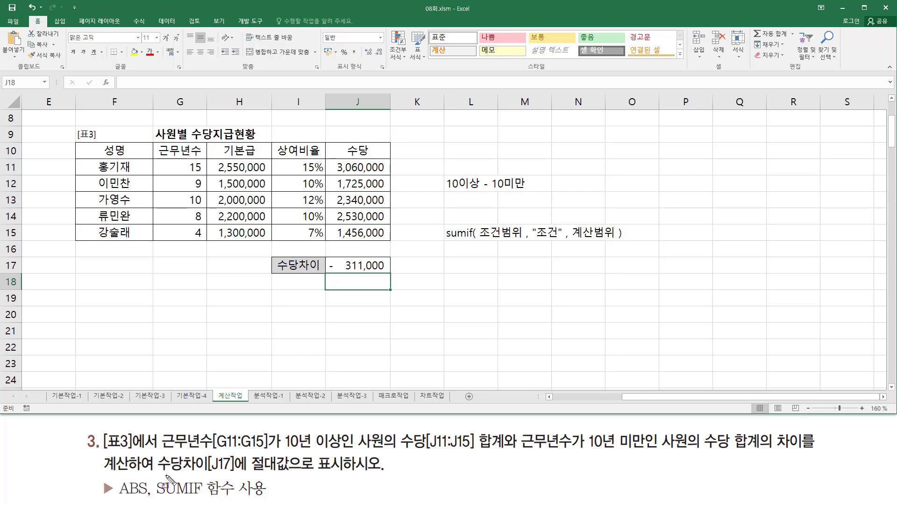
# - Mark 수당차이[J17], 절대값 and the ABS function in the exercise text
pyautogui.moveTo(154, 473); pyautogui.dragTo(294, 475)
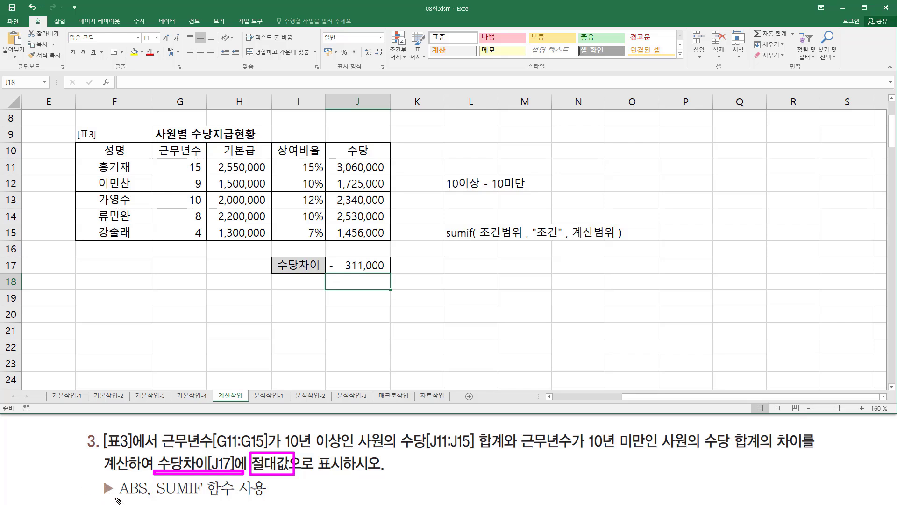
pyautogui.moveTo(116, 498); pyautogui.dragTo(148, 498)
pyautogui.press('Escape')
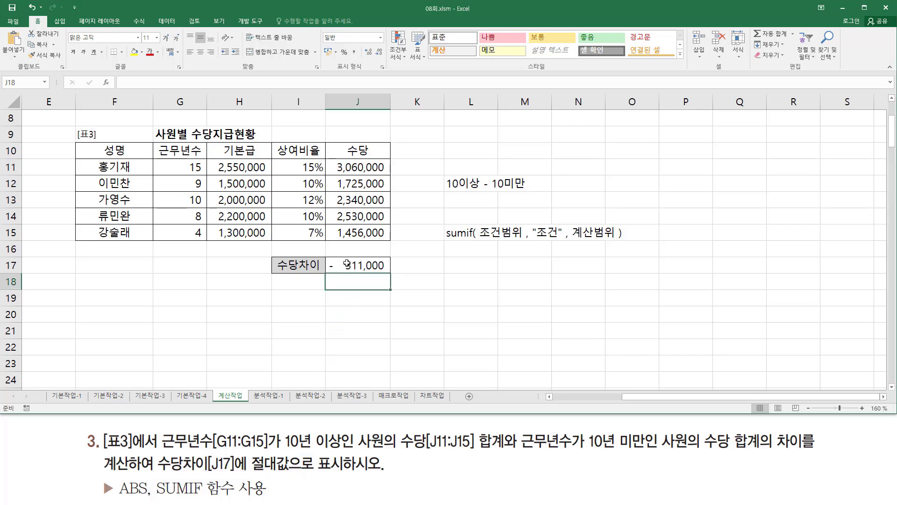
# - Wrap the whole SUMIF subtraction in J17 in an ABS function and enter the formula
pyautogui.doubleClick(347, 264)
pyautogui.click(184, 265)
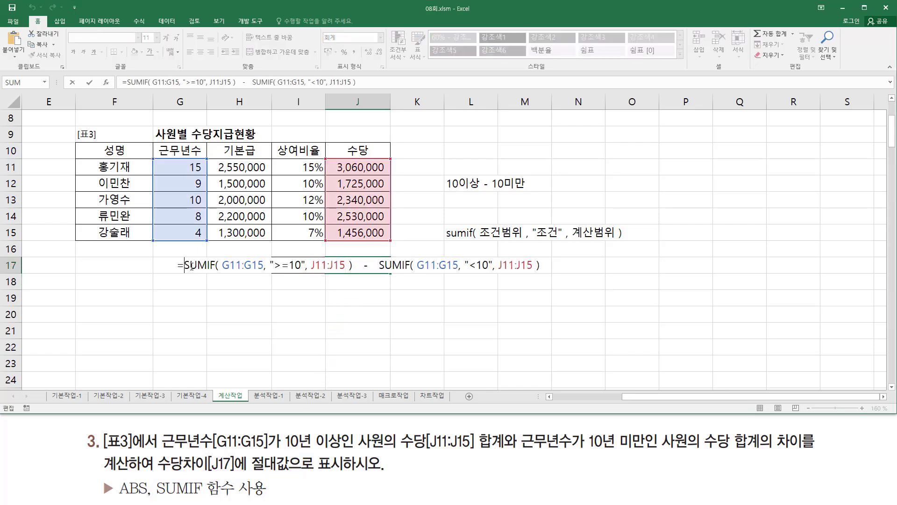
pyautogui.write('ab')
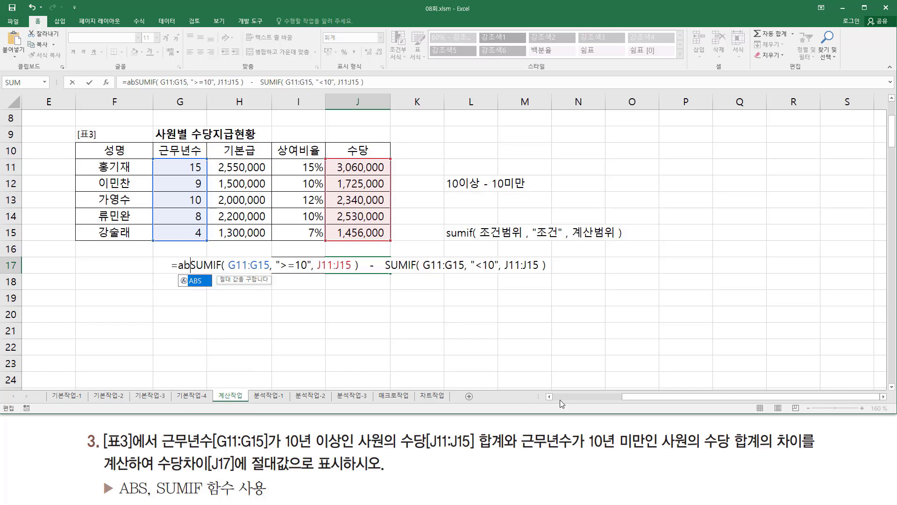
pyautogui.press('Tab')
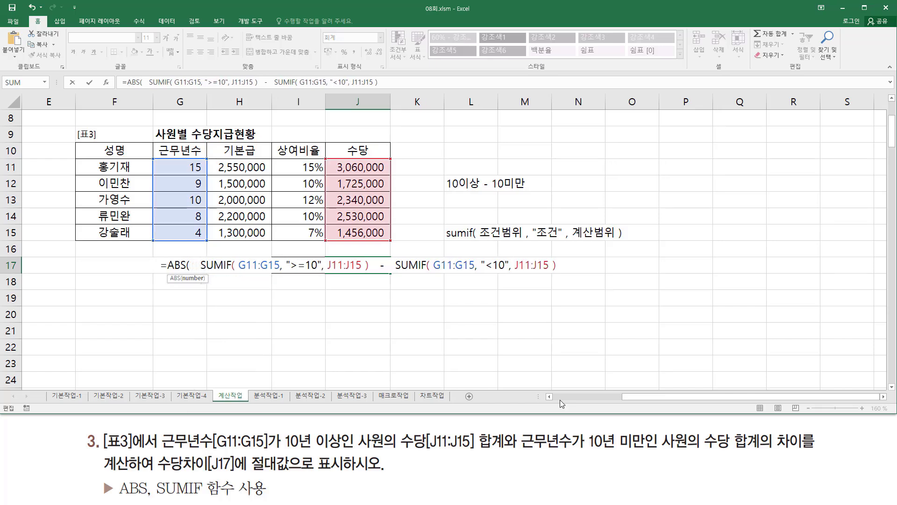
pyautogui.hotkey('shift', 'End')
pyautogui.press('End')
pyautogui.write(')')
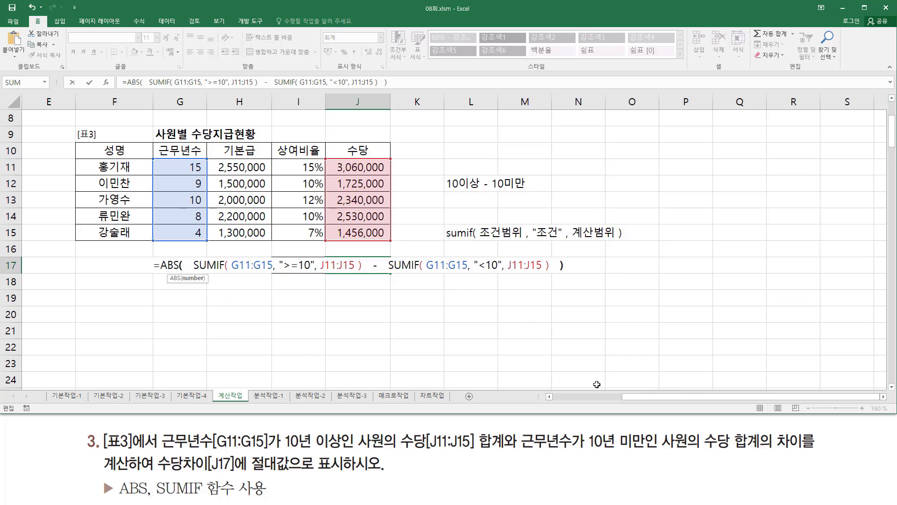
pyautogui.moveTo(192, 252); pyautogui.dragTo(557, 282)
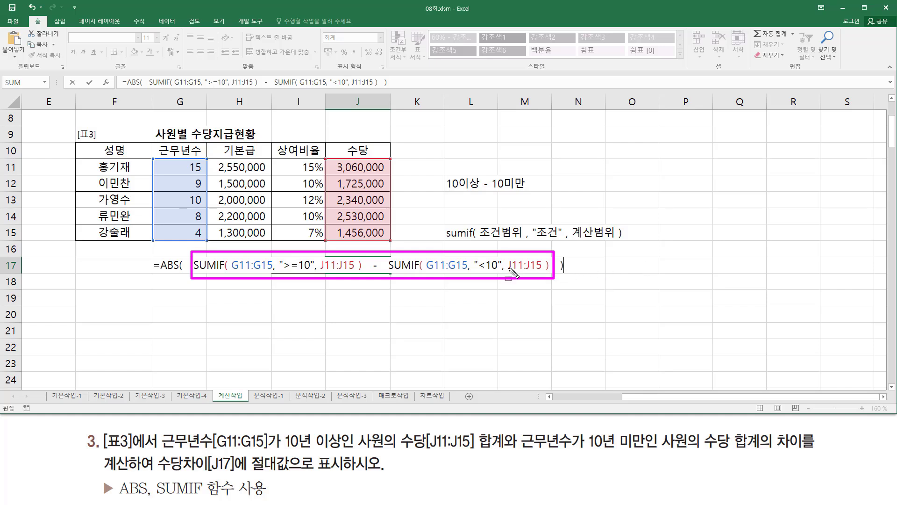
pyautogui.press('Escape')
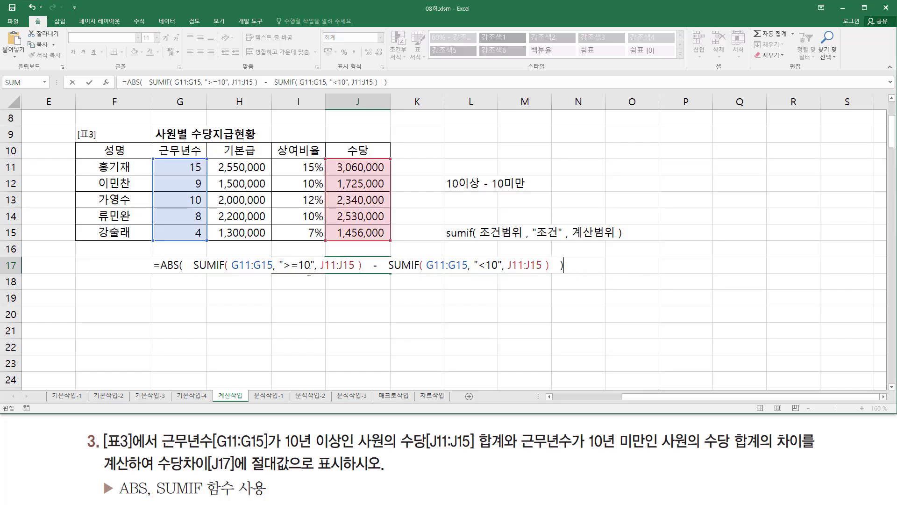
pyautogui.press('Return')
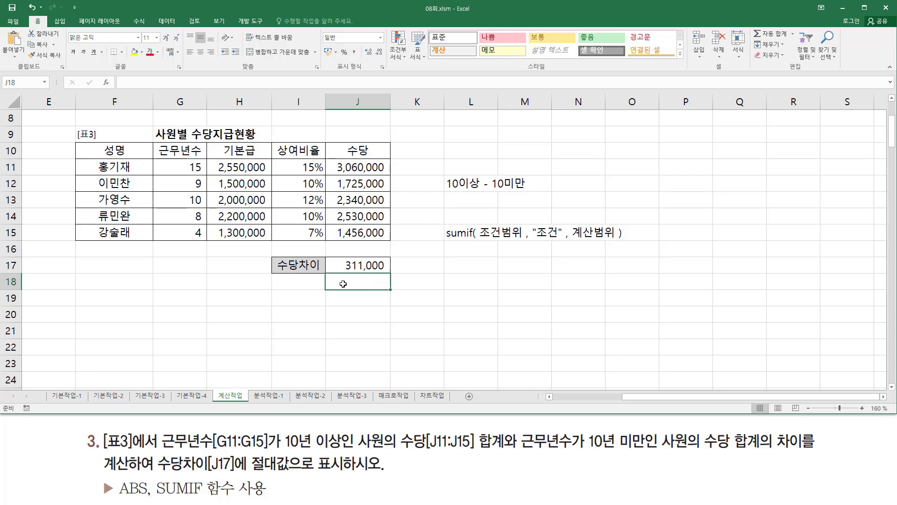
# - Paste the finished ABS and SUMIF formula as a text note into I19
pyautogui.click(302, 300)
pyautogui.doubleClick(303, 299)
pyautogui.write('\'=ABS(   SUMIF( G11:G15, ">=10", J11:J15 )   -   SUMIF( G11:G15, "<10", J11:J15 )   )')
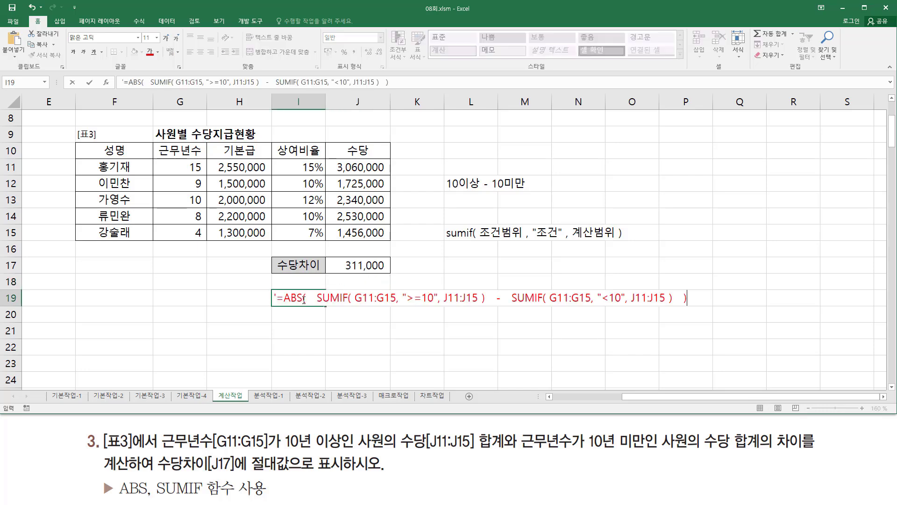
pyautogui.press('Return')
pyautogui.click(396, 359)
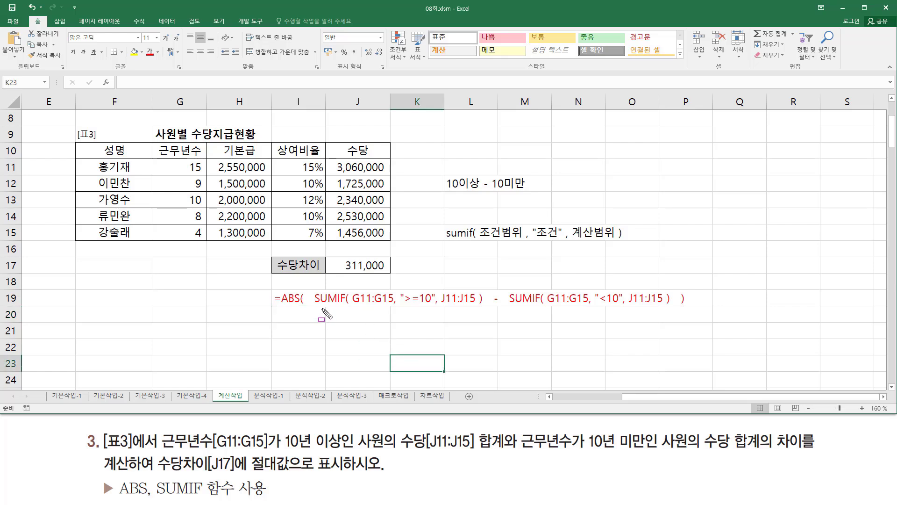
# - Review the formula note in I19, marking both SUMIF parts, their criteria, the minus sign and the enclosing ABS
pyautogui.moveTo(311, 307); pyautogui.dragTo(484, 308)
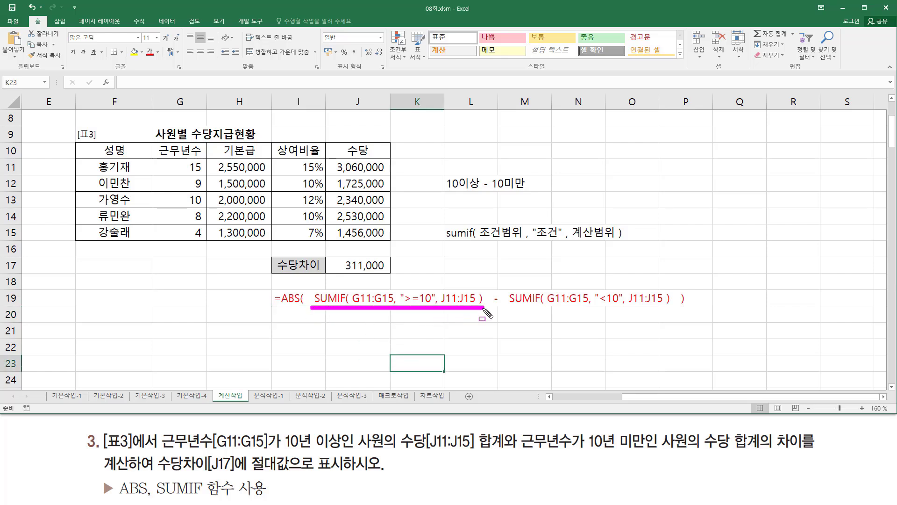
pyautogui.moveTo(405, 287)
pyautogui.mouseDown()
pyautogui.moveTo(407, 305)
pyautogui.moveTo(433, 307)
pyautogui.mouseUp()
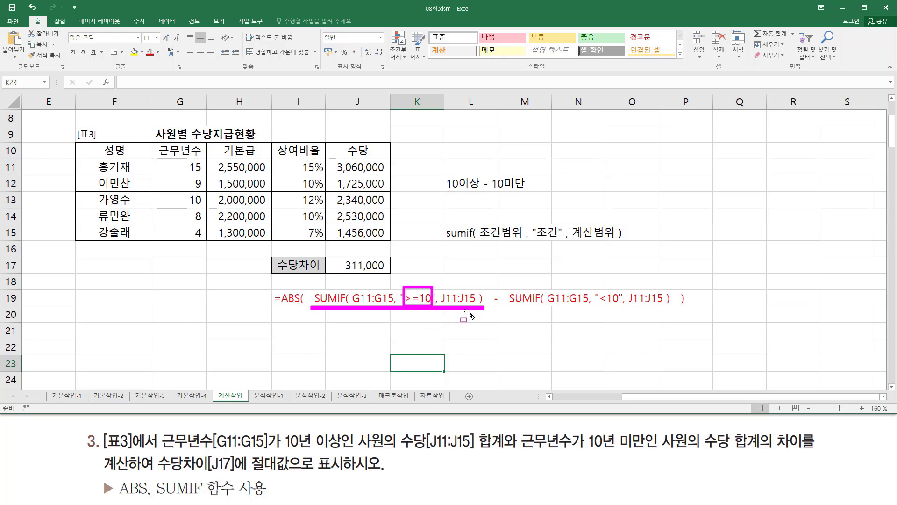
pyautogui.moveTo(509, 307); pyautogui.dragTo(674, 306)
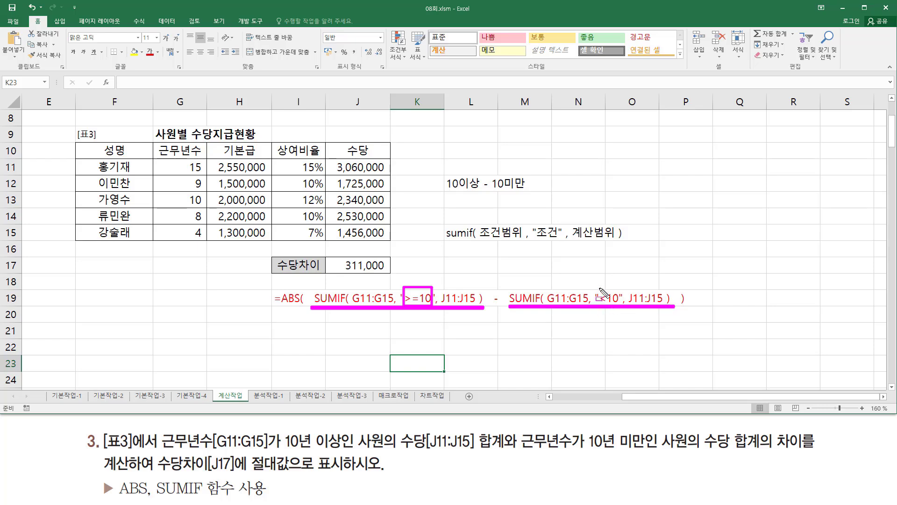
pyautogui.moveTo(600, 288); pyautogui.dragTo(618, 308)
pyautogui.moveTo(489, 288); pyautogui.dragTo(505, 311)
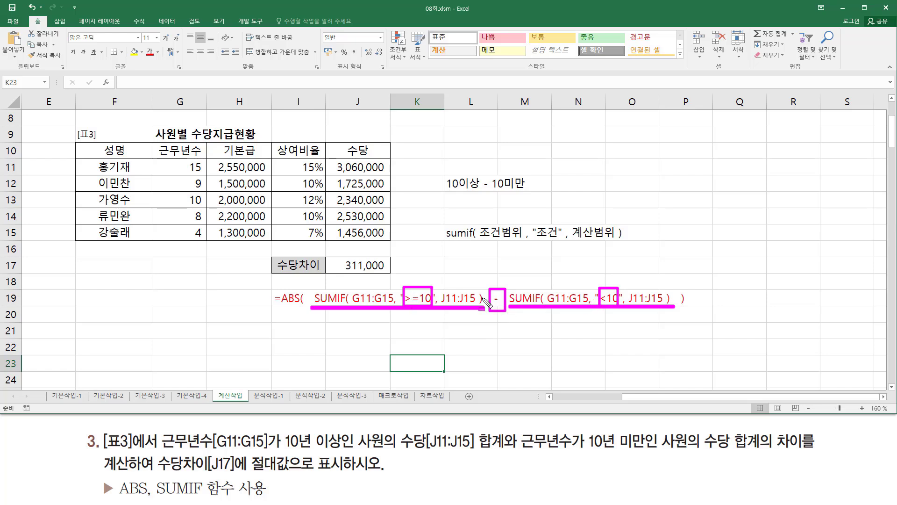
pyautogui.moveTo(312, 281)
pyautogui.mouseDown()
pyautogui.moveTo(576, 317)
pyautogui.moveTo(677, 316)
pyautogui.mouseUp()
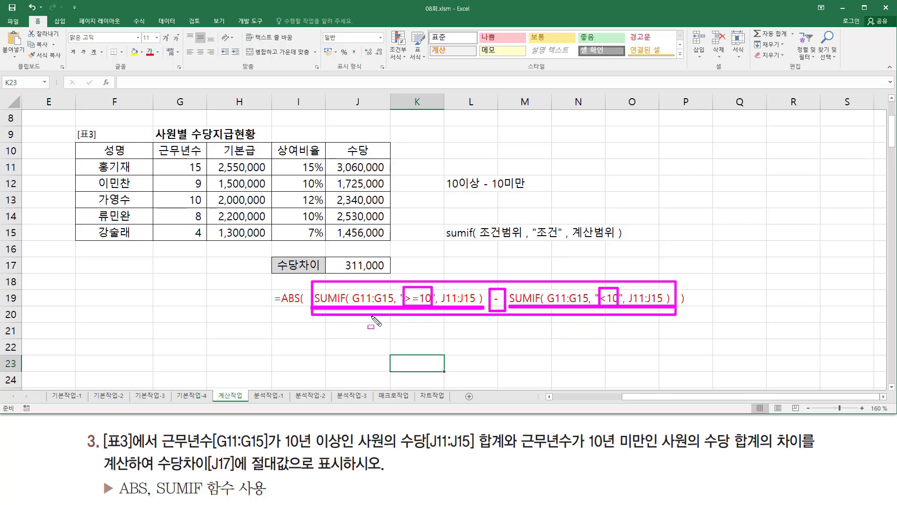
pyautogui.moveTo(280, 306); pyautogui.dragTo(301, 307)
pyautogui.press('Escape')
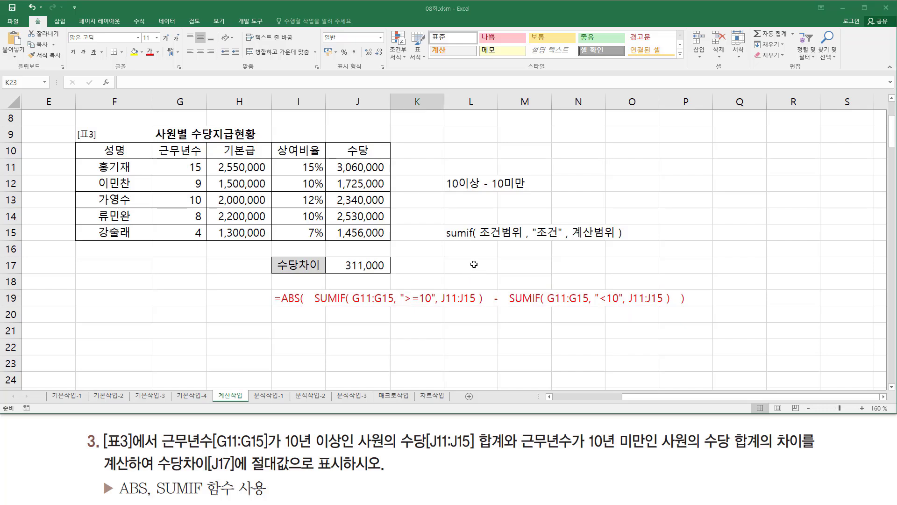
# - Copy the sumif syntax note from L15 to L16 and change its function name to averageif
pyautogui.click(463, 237)
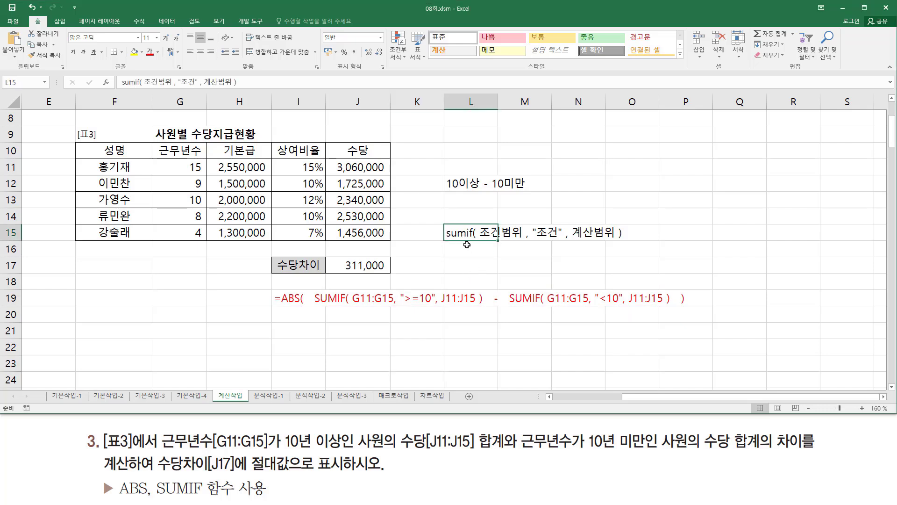
pyautogui.hotkey('ctrl', 'c')
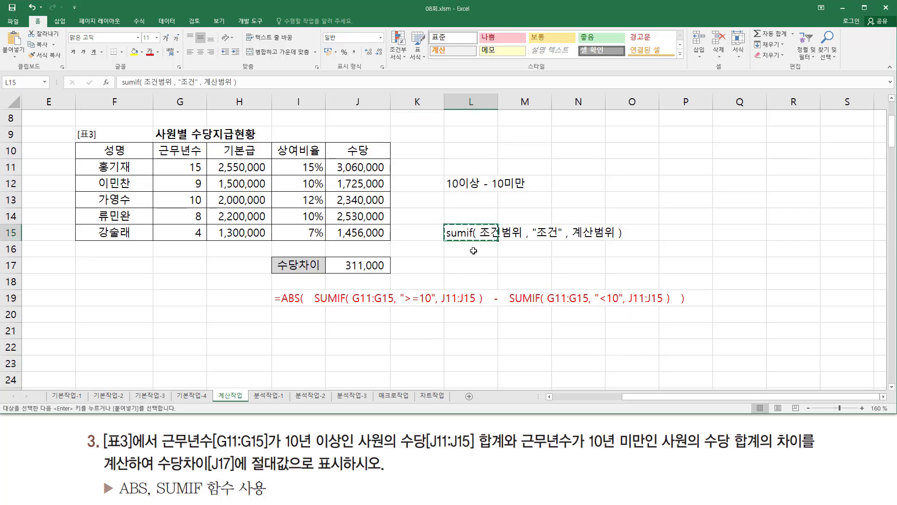
pyautogui.click(474, 248)
pyautogui.hotkey('ctrl', 'v')
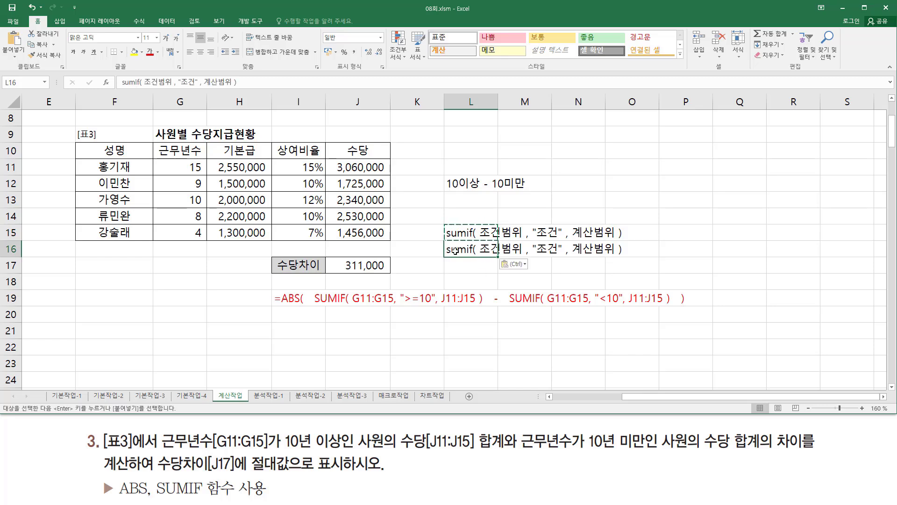
pyautogui.doubleClick(455, 251)
pyautogui.moveTo(467, 249); pyautogui.dragTo(353, 246)
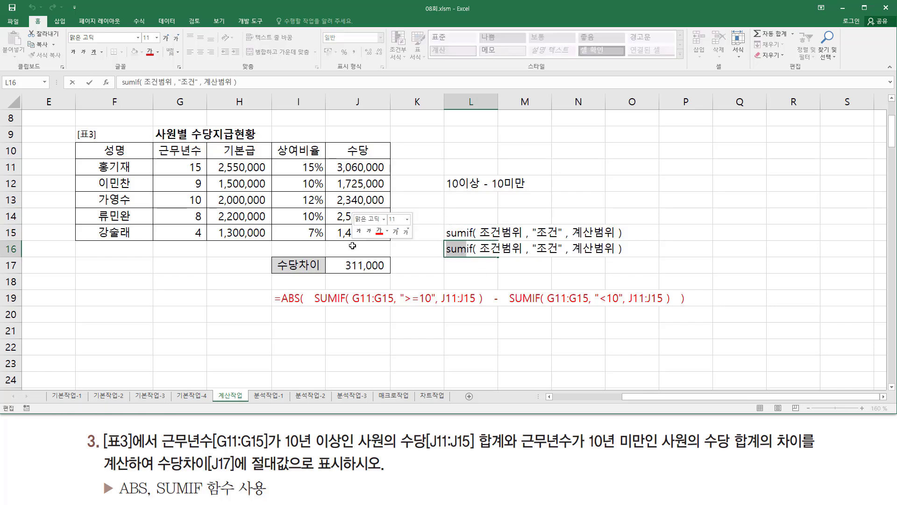
pyautogui.write('aver')
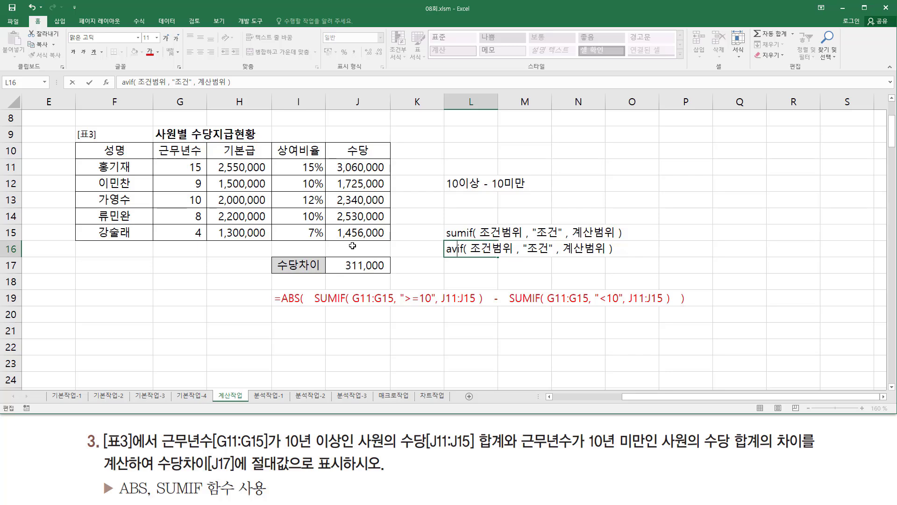
pyautogui.write('age')
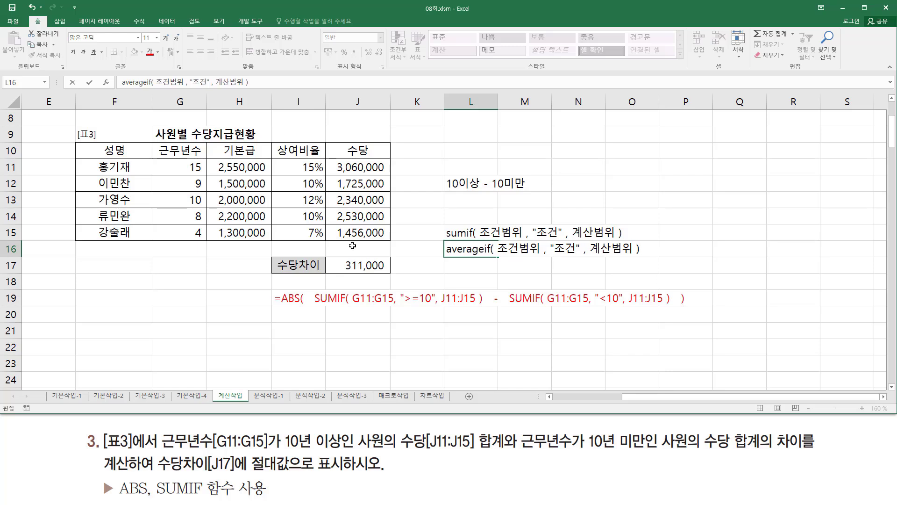
pyautogui.press('Return')
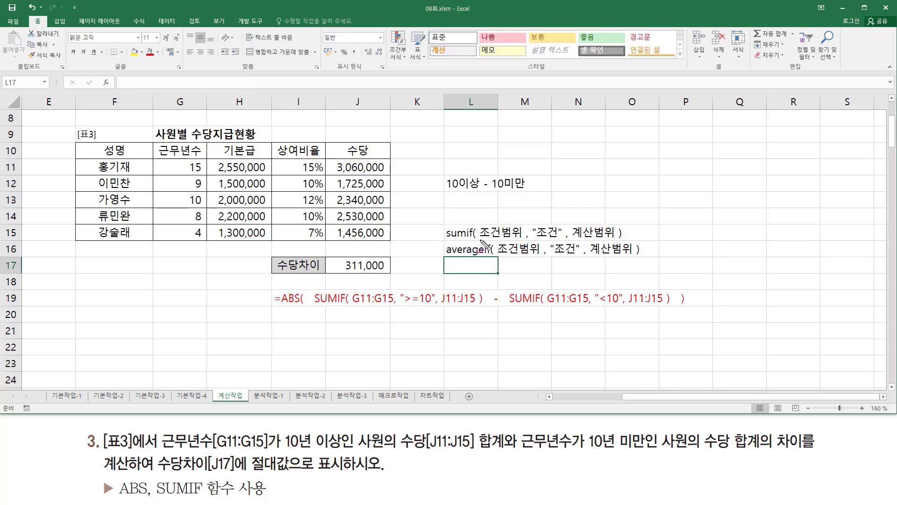
# - Compare the arguments of the sumif and averageif notes by underlining 조건범위, "조건" and 계산범위 in both
pyautogui.moveTo(480, 239); pyautogui.dragTo(627, 239)
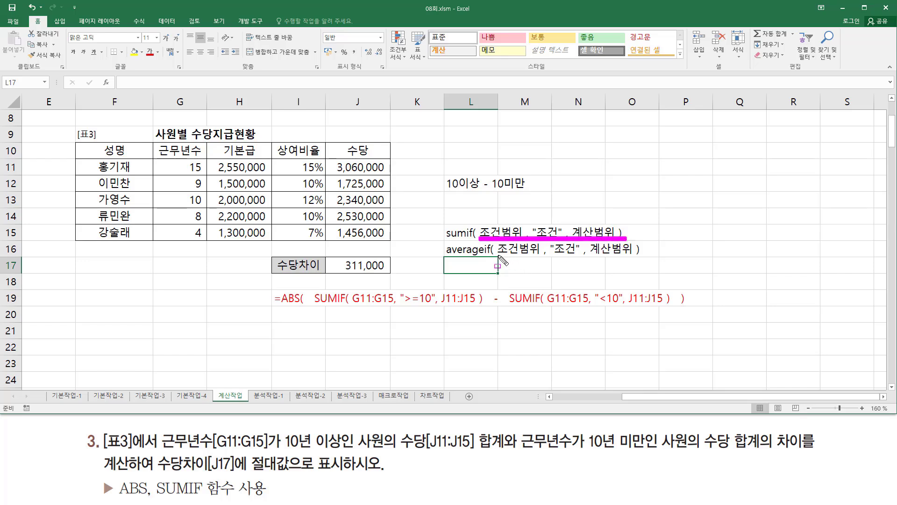
pyautogui.moveTo(496, 255); pyautogui.dragTo(638, 255)
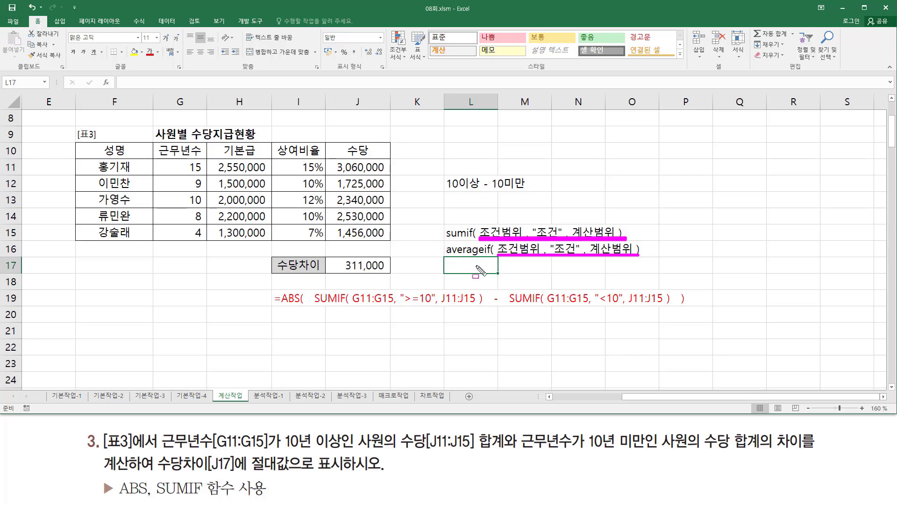
pyautogui.press('Escape')
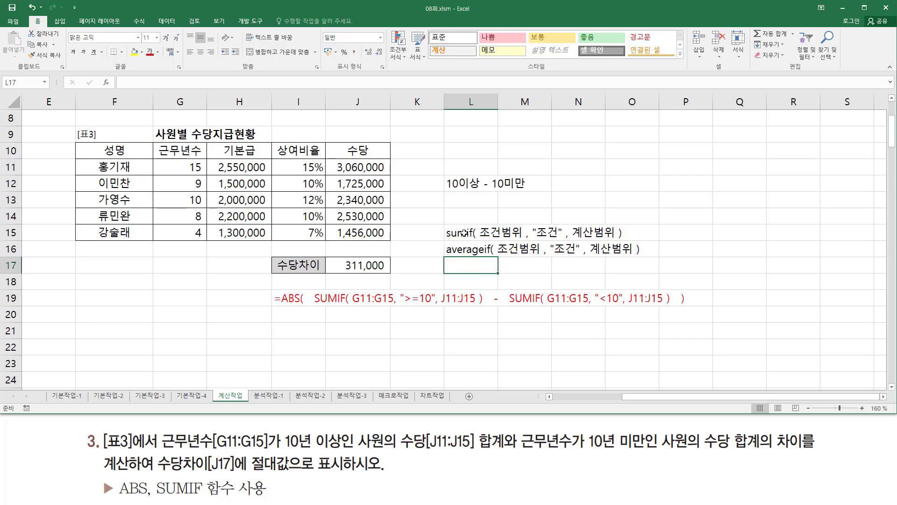
# - Copy the sumif syntax note from L15 to L14 and change its function name to countif
pyautogui.click(461, 232)
pyautogui.hotkey('ctrl', 'c')
pyautogui.click(472, 216)
pyautogui.hotkey('ctrl', 'v')
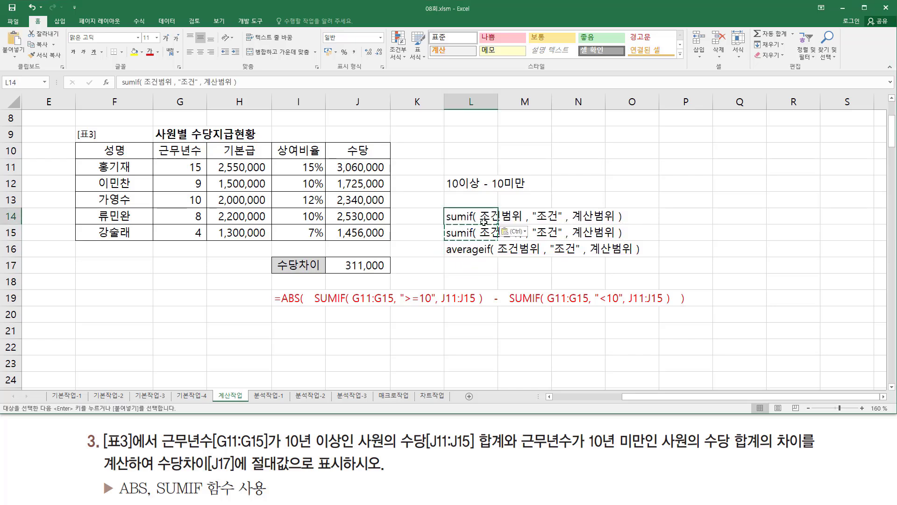
pyautogui.doubleClick(456, 219)
pyautogui.moveTo(458, 217); pyautogui.dragTo(444, 216)
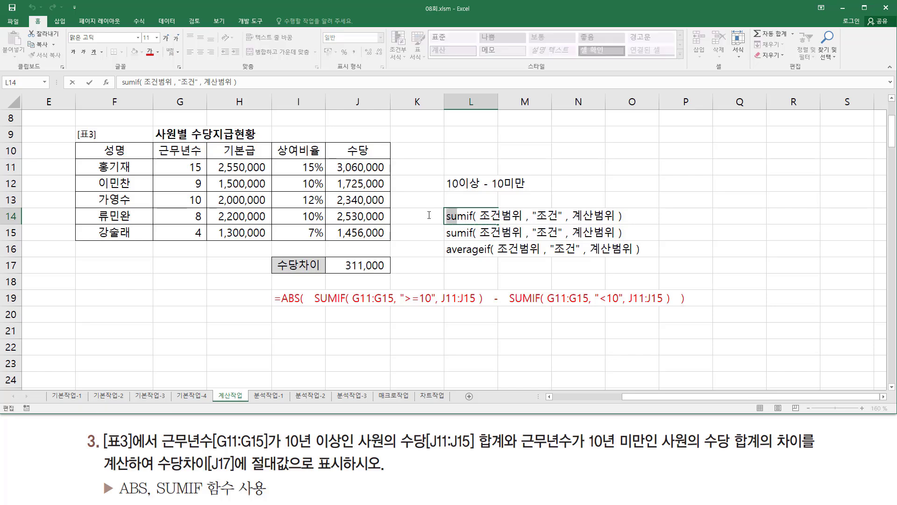
pyautogui.press('Delete')
pyautogui.press('Delete')
pyautogui.write('count')
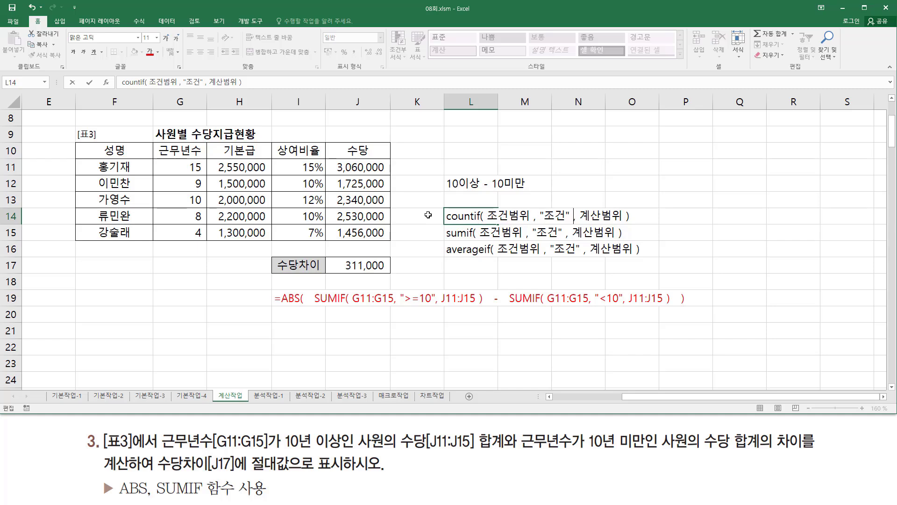
# - Remove the 계산범위 argument and its comma from the countif note in L14
pyautogui.hotkey('shift', 'Right')
pyautogui.hotkey('shift', 'Right')
pyautogui.hotkey('shift', 'Right')
pyautogui.hotkey('shift', 'Right')
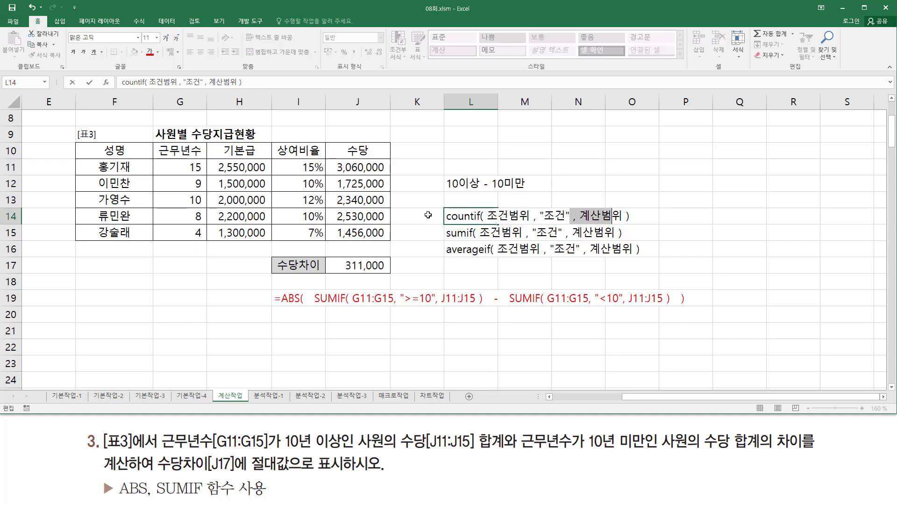
pyautogui.press('Delete')
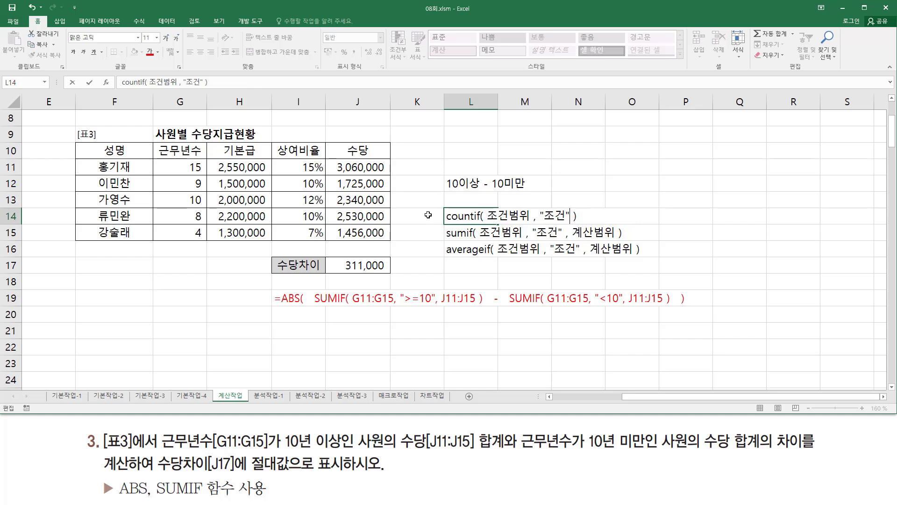
pyautogui.press('Return')
pyautogui.click(465, 275)
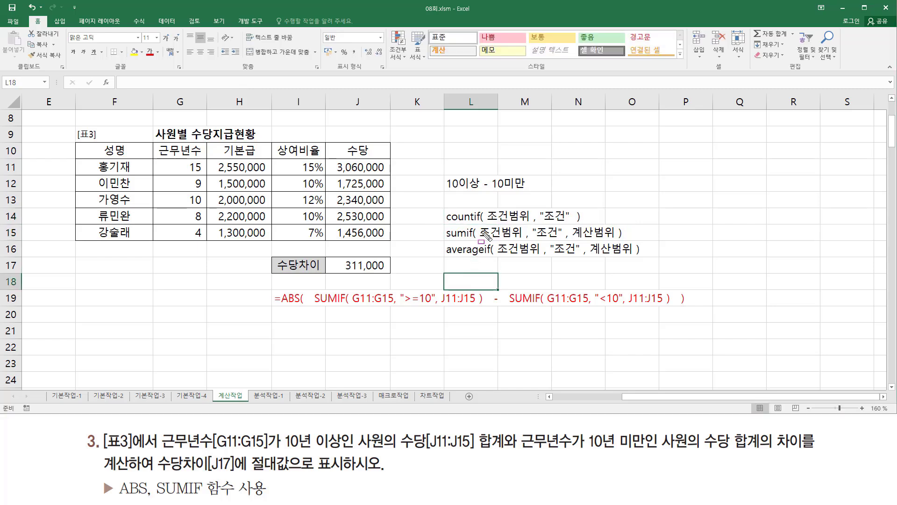
# - Underline the shared 조건범위 and "조건" arguments in the countif, sumif and averageif notes, and box the whole group
pyautogui.moveTo(485, 223); pyautogui.dragTo(572, 223)
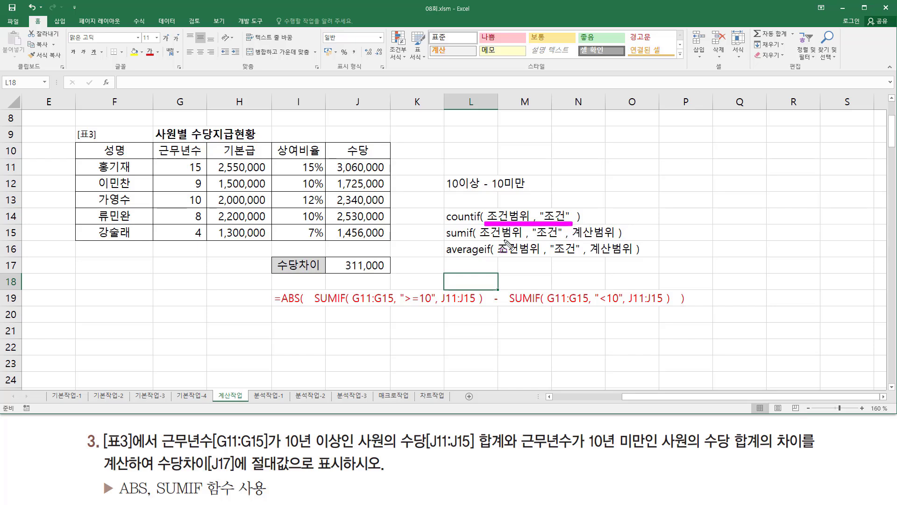
pyautogui.moveTo(480, 239); pyautogui.dragTo(563, 239)
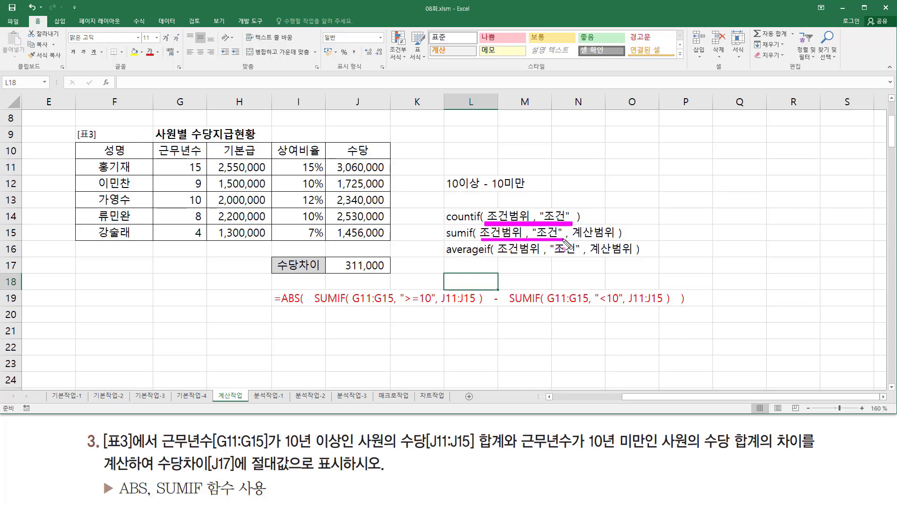
pyautogui.moveTo(494, 256); pyautogui.dragTo(580, 257)
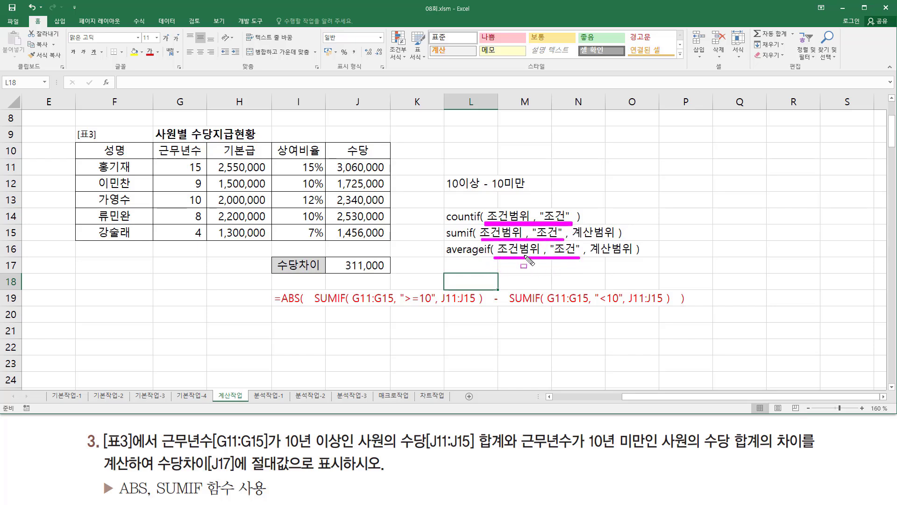
pyautogui.press('Escape')
pyautogui.moveTo(441, 206); pyautogui.dragTo(649, 263)
pyautogui.press('Escape')
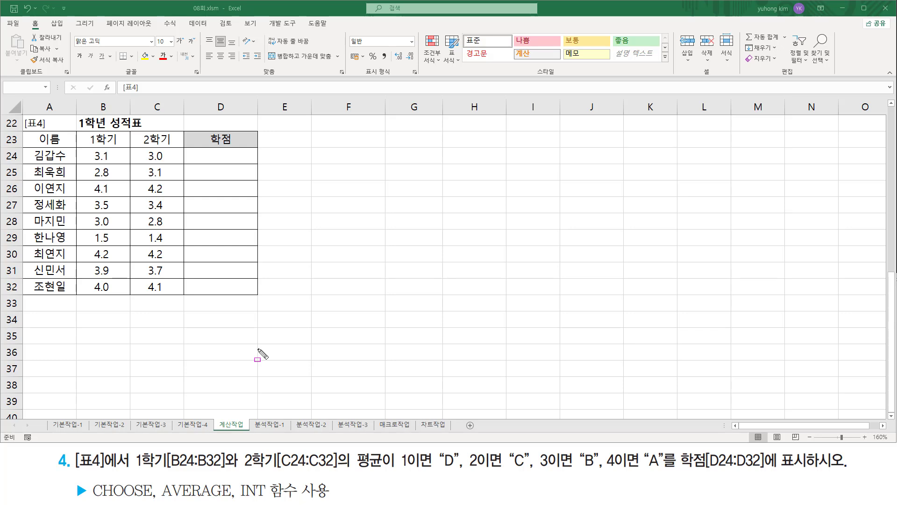
# - Mark [표4] and its table, and match 1학기[B24:B32] and 2학기[C24:C32] in exercise 4 with their column headings
pyautogui.moveTo(73, 479); pyautogui.dragTo(130, 479)
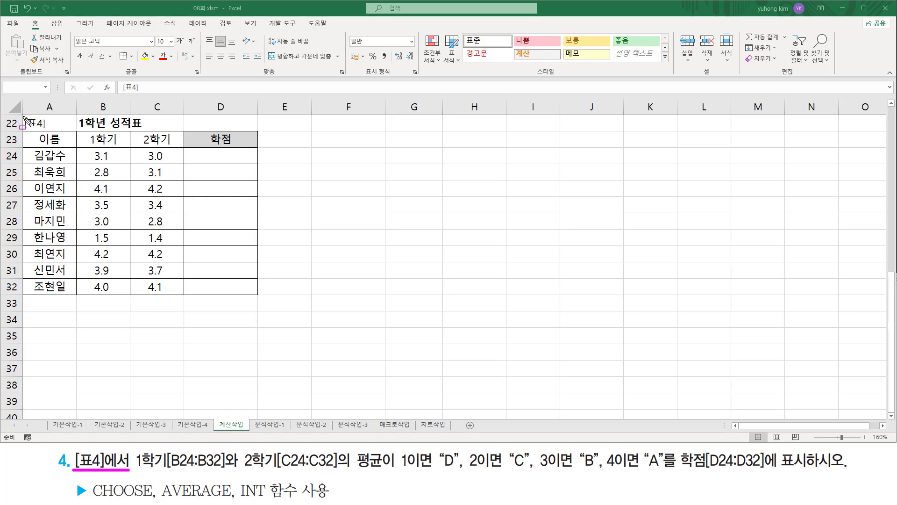
pyautogui.moveTo(21, 115)
pyautogui.mouseDown()
pyautogui.moveTo(64, 252)
pyautogui.moveTo(264, 297)
pyautogui.mouseUp()
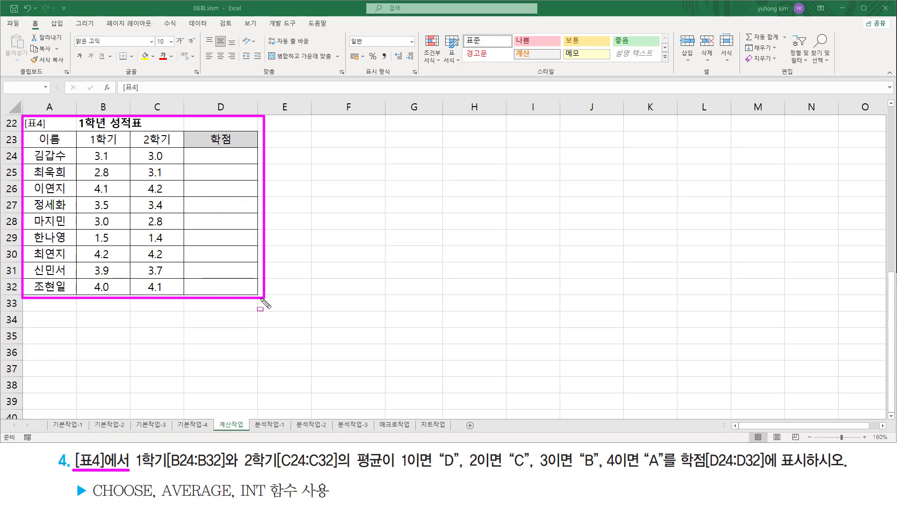
pyautogui.moveTo(135, 468); pyautogui.dragTo(341, 469)
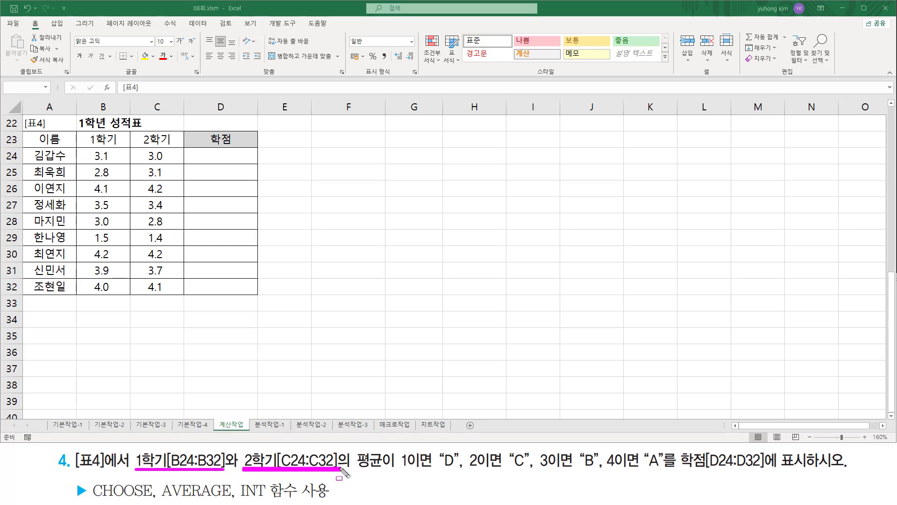
pyautogui.moveTo(80, 131)
pyautogui.mouseDown()
pyautogui.moveTo(97, 154)
pyautogui.moveTo(123, 148)
pyautogui.mouseUp()
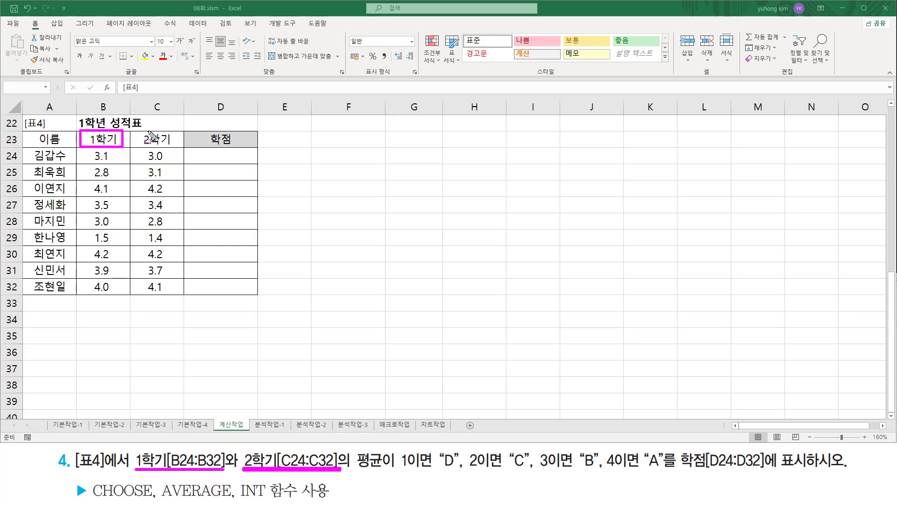
pyautogui.moveTo(135, 131); pyautogui.dragTo(173, 147)
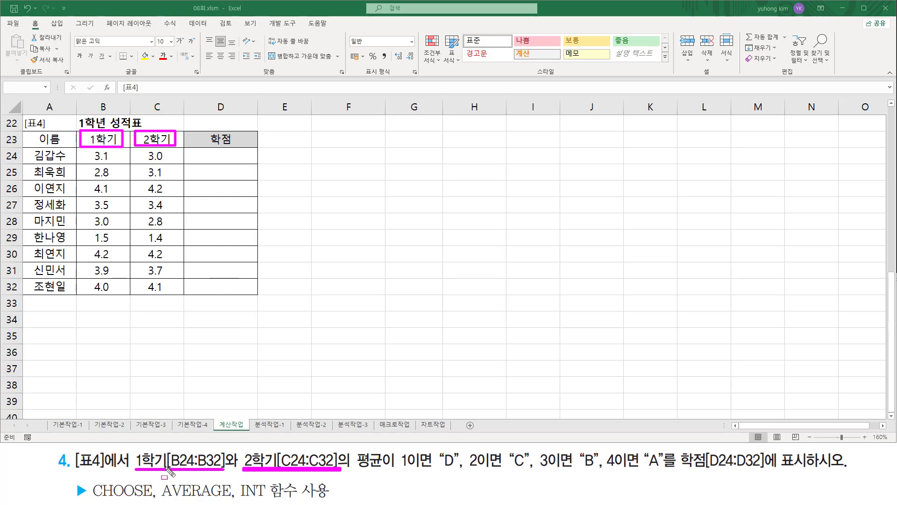
# - Mark 평균, the AVERAGE function and the four grade conditions from 1이면 "D" to 4이면 "A" in exercise 4
pyautogui.moveTo(354, 446)
pyautogui.mouseDown()
pyautogui.moveTo(367, 470)
pyautogui.moveTo(390, 472)
pyautogui.mouseUp()
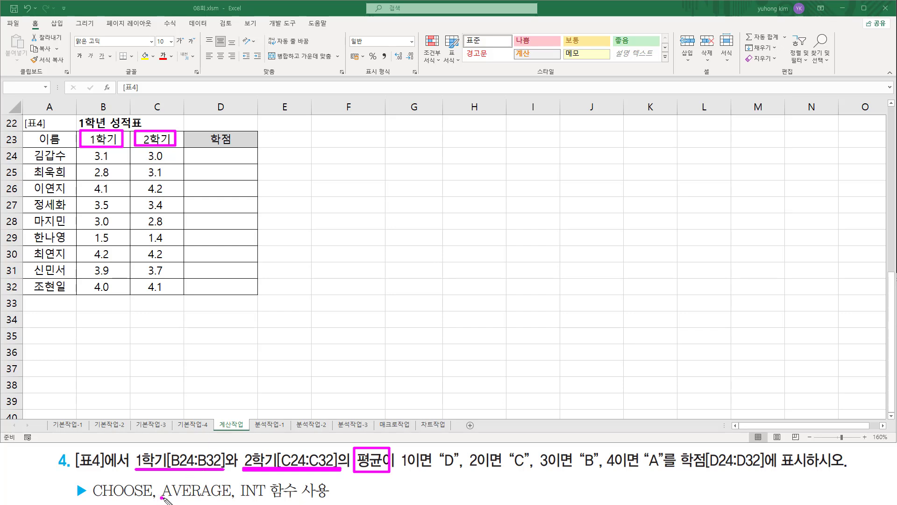
pyautogui.moveTo(162, 497); pyautogui.dragTo(229, 500)
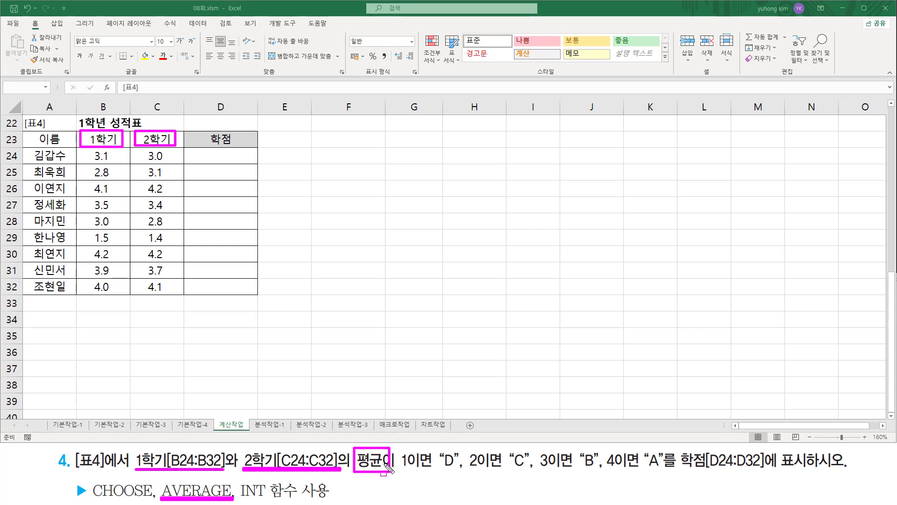
pyautogui.moveTo(397, 471); pyautogui.dragTo(663, 472)
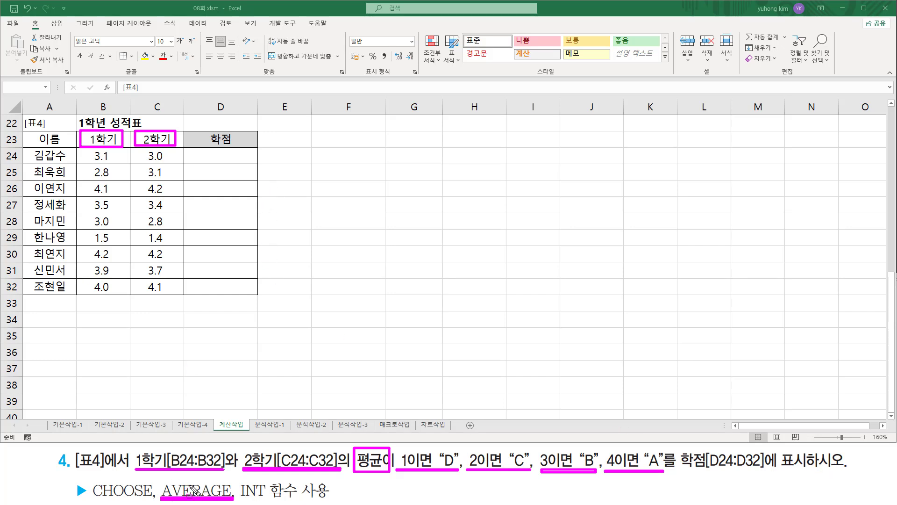
pyautogui.moveTo(208, 167); pyautogui.dragTo(214, 171)
pyautogui.press('Escape')
# - Average the first student's two semester grades by entering =AVERAGE( B24:C24 ) in D24
pyautogui.click(224, 158)
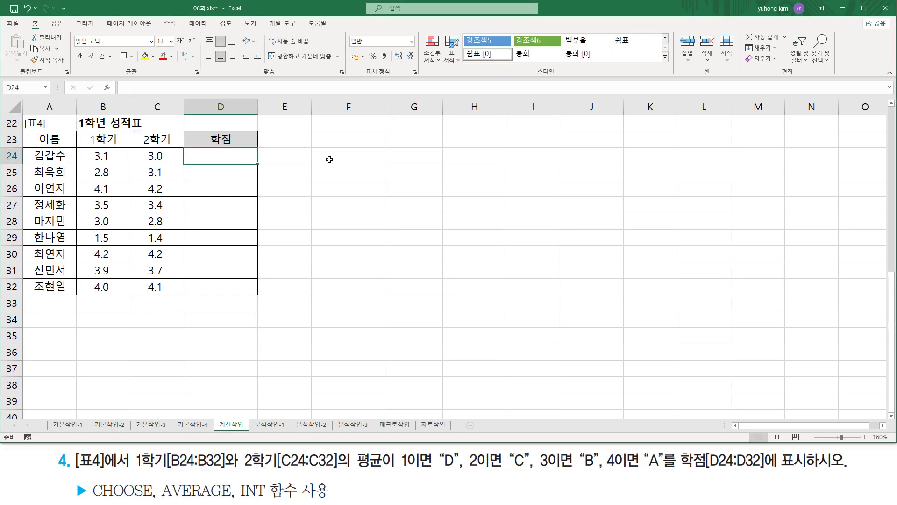
pyautogui.write('=avera')
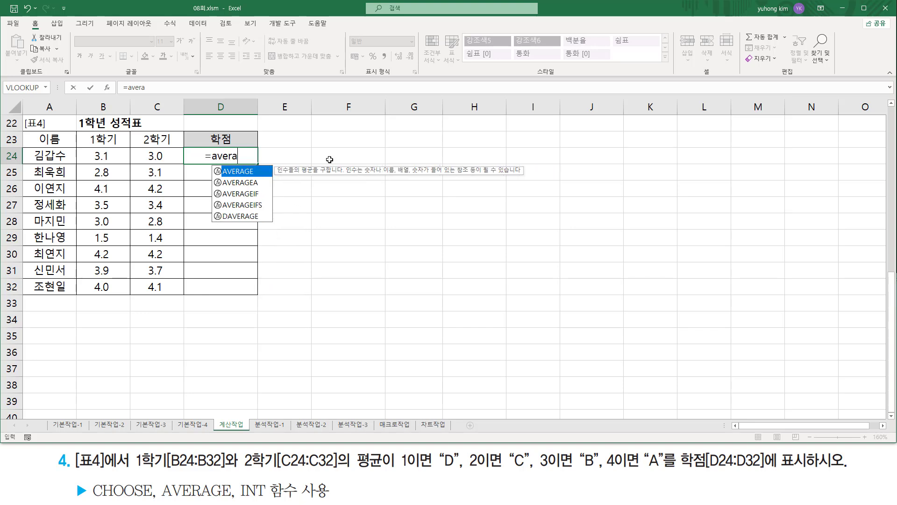
pyautogui.press('Tab')
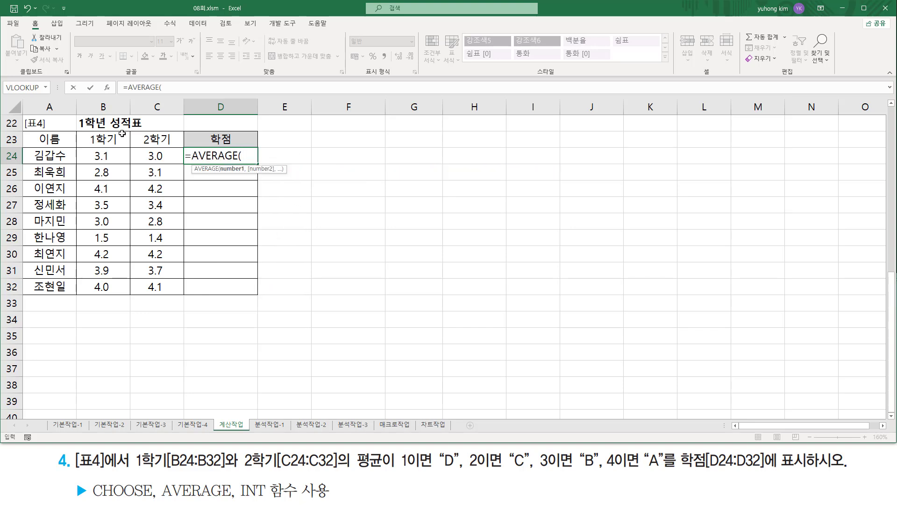
pyautogui.moveTo(108, 158); pyautogui.dragTo(144, 157)
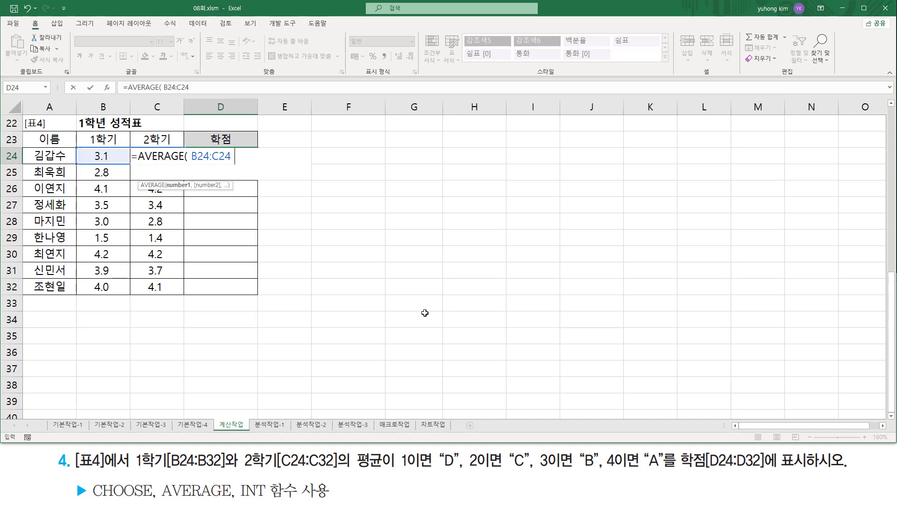
pyautogui.write(')')
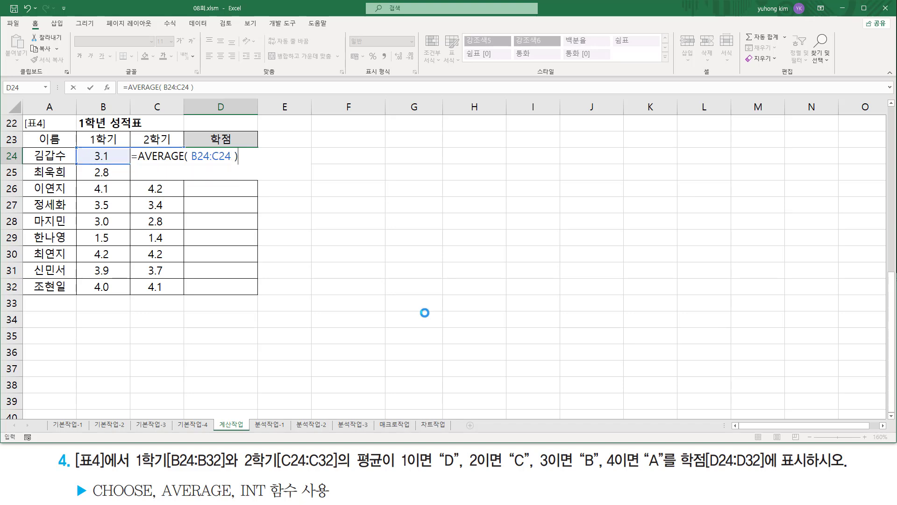
pyautogui.press('Return')
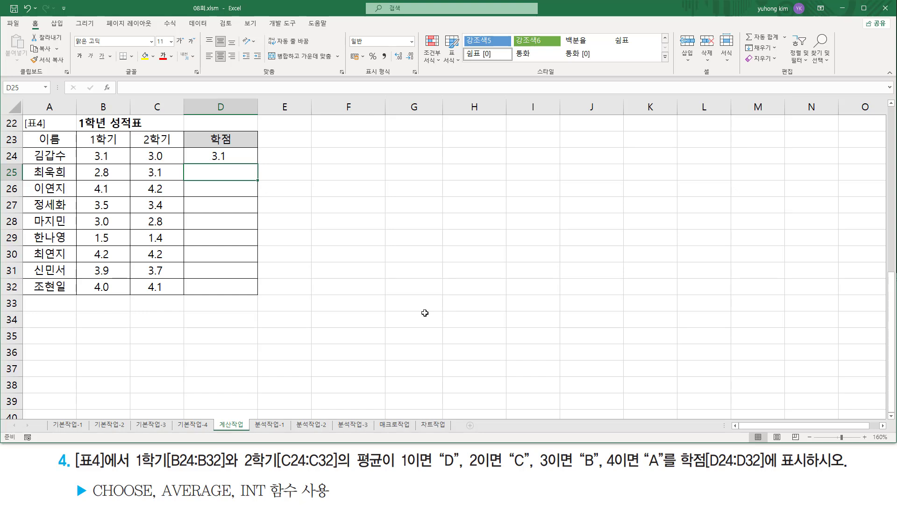
pyautogui.click(234, 155)
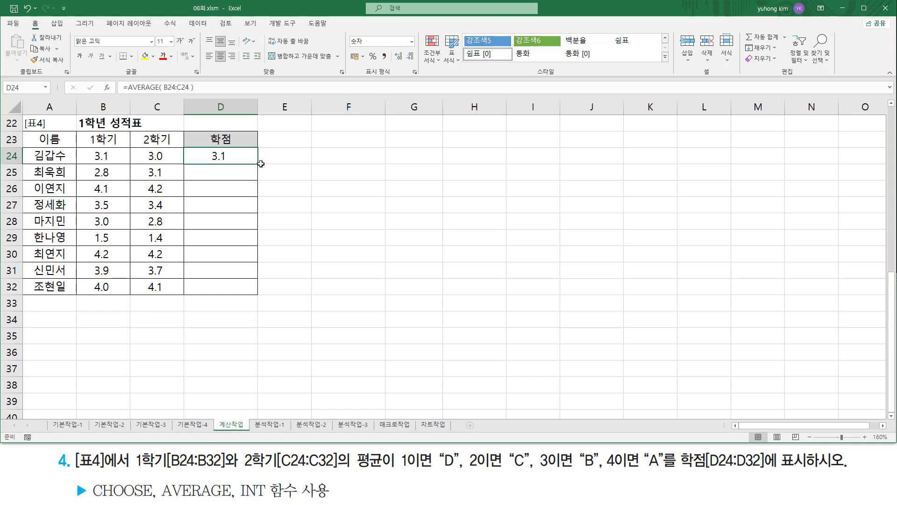
# - Fill the AVERAGE formula down to D32, and mark the averages, the conditions 1 to 4 and the INT function in exercise 4
pyautogui.moveTo(258, 165); pyautogui.dragTo(261, 290)
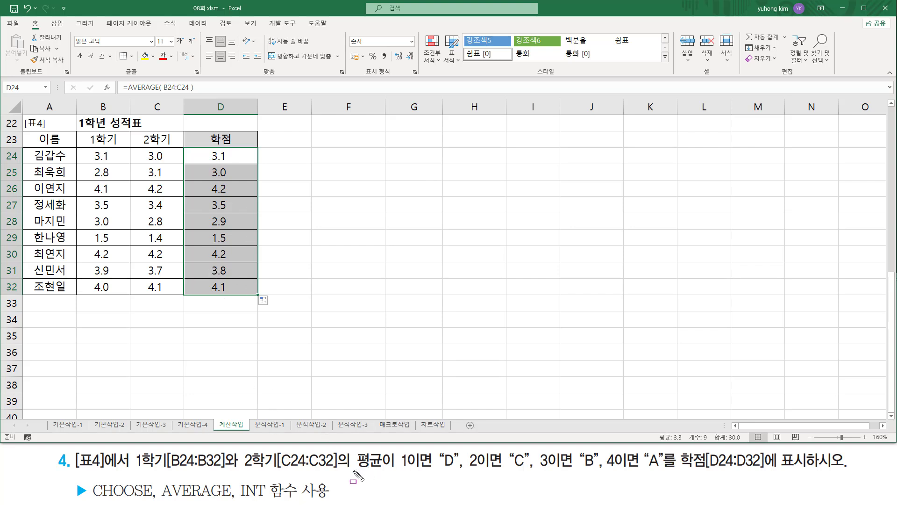
pyautogui.moveTo(353, 471); pyautogui.dragTo(411, 470)
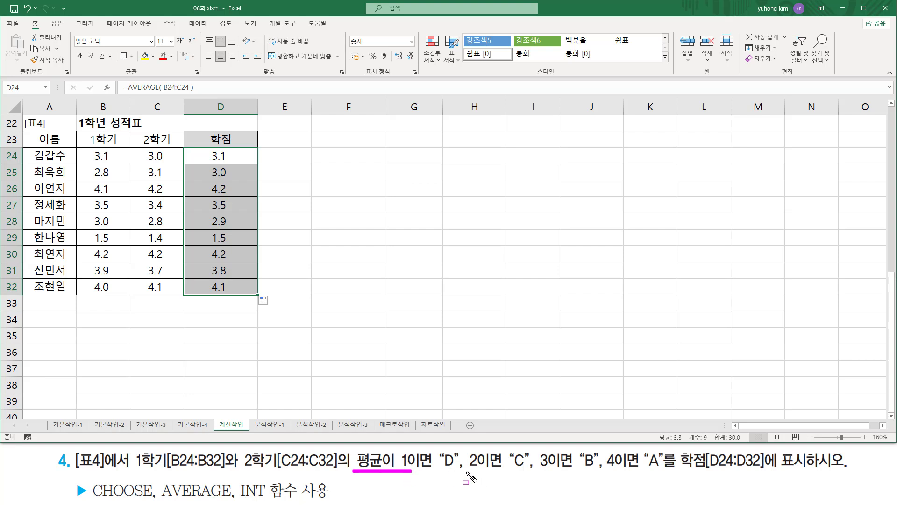
pyautogui.moveTo(467, 470); pyautogui.dragTo(480, 470)
pyautogui.moveTo(537, 467); pyautogui.dragTo(616, 467)
pyautogui.moveTo(239, 482); pyautogui.dragTo(269, 501)
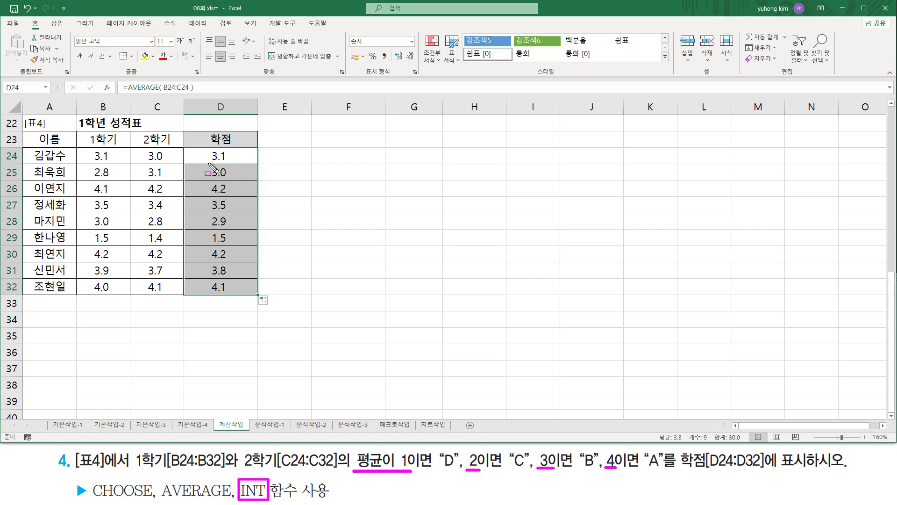
pyautogui.moveTo(203, 148); pyautogui.dragTo(238, 299)
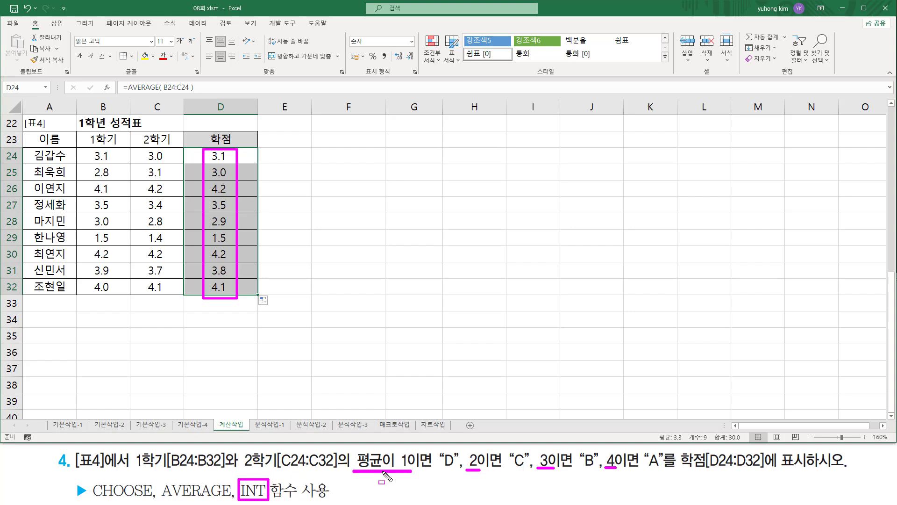
pyautogui.press('Escape')
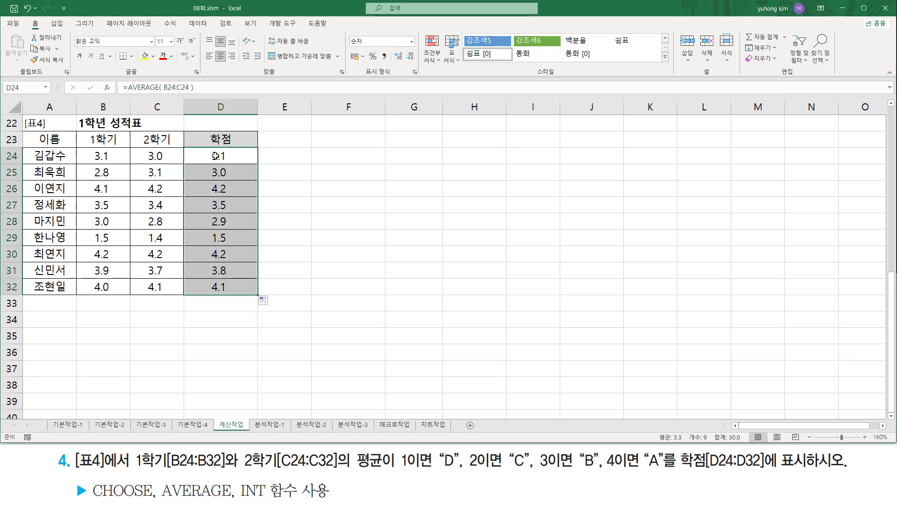
# - Change the formula in D24 to =INT( AVERAGE( B24:C24 ) ) and fill it down to D32
pyautogui.click(215, 155)
pyautogui.doubleClick(215, 156)
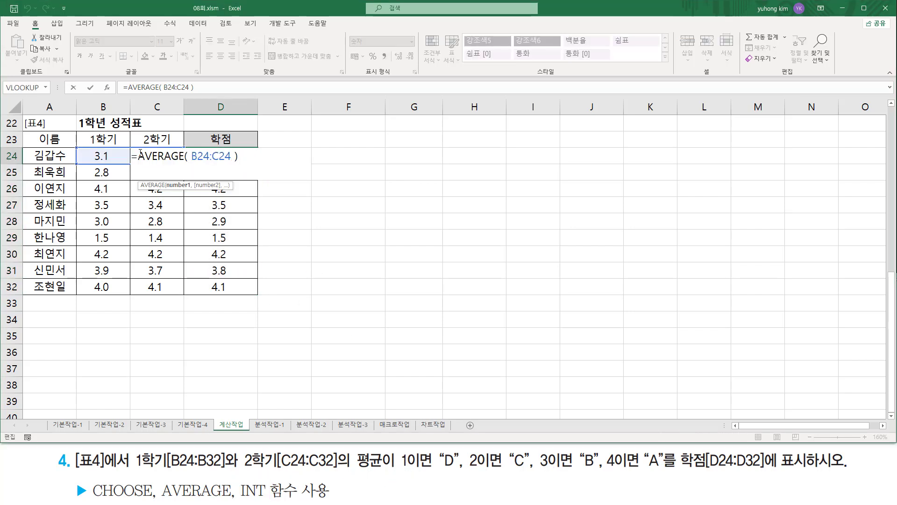
pyautogui.write('int(')
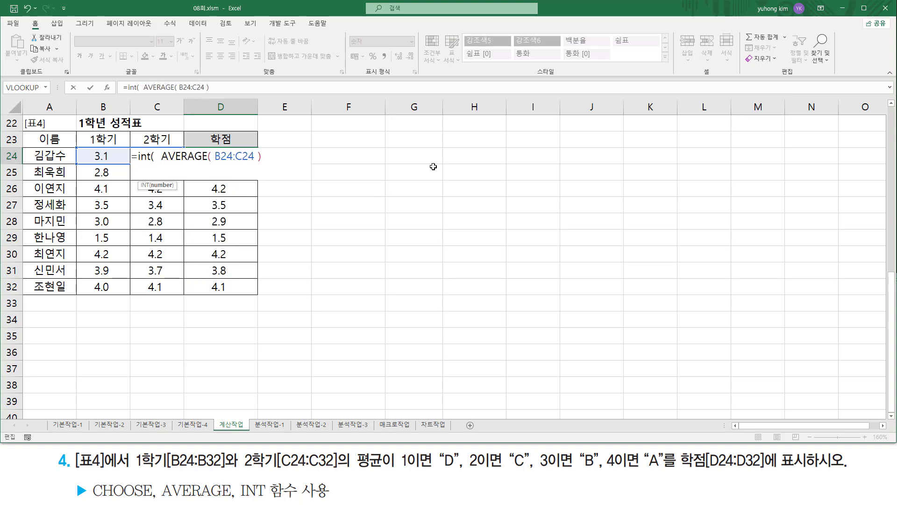
pyautogui.hotkey('shift', 'End')
pyautogui.press('End')
pyautogui.write(')')
pyautogui.press('Return')
pyautogui.click(244, 154)
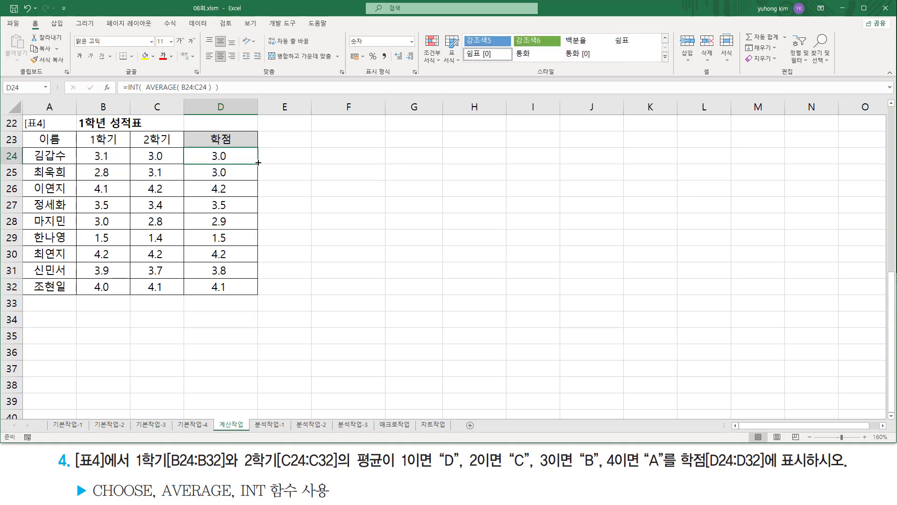
pyautogui.moveTo(258, 171); pyautogui.dragTo(251, 294)
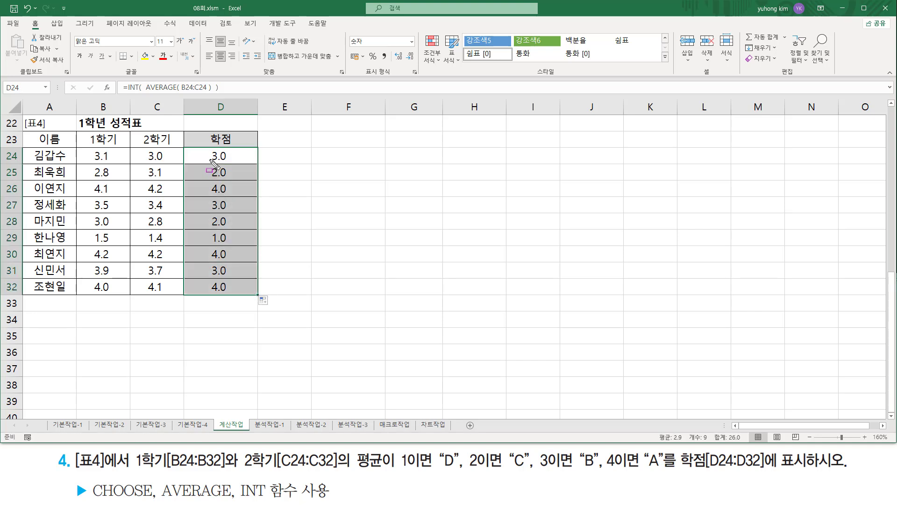
# - Box the integer part and the whole values of the INT results in D24:D32, and clear the markings
pyautogui.moveTo(209, 143); pyautogui.dragTo(220, 300)
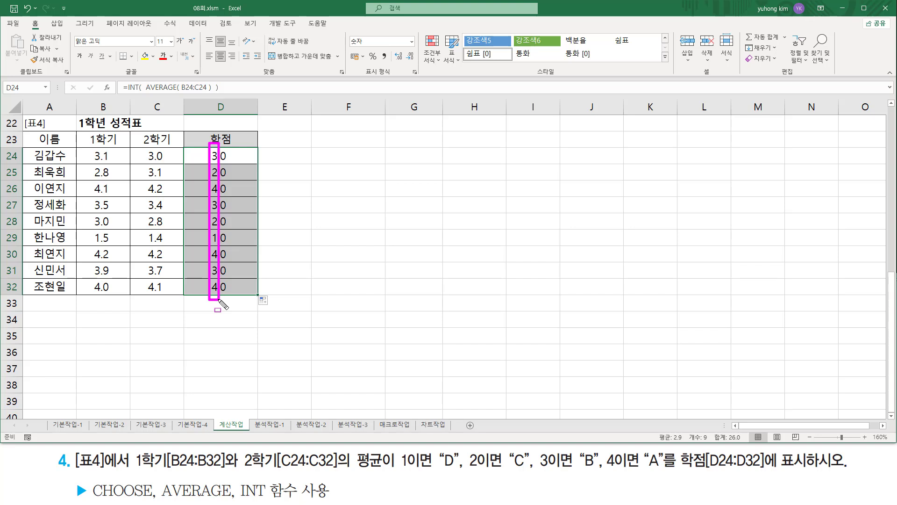
pyautogui.moveTo(220, 300); pyautogui.dragTo(230, 300)
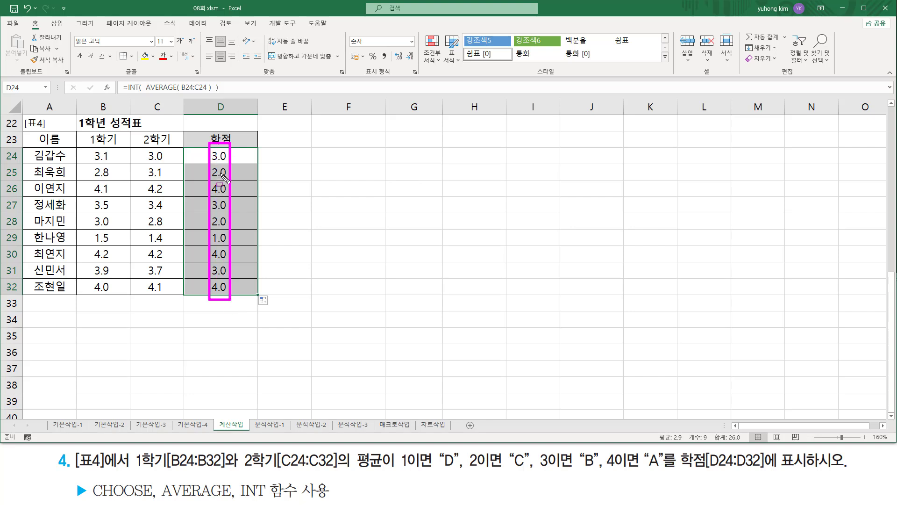
pyautogui.press('Escape')
pyautogui.press('Escape')
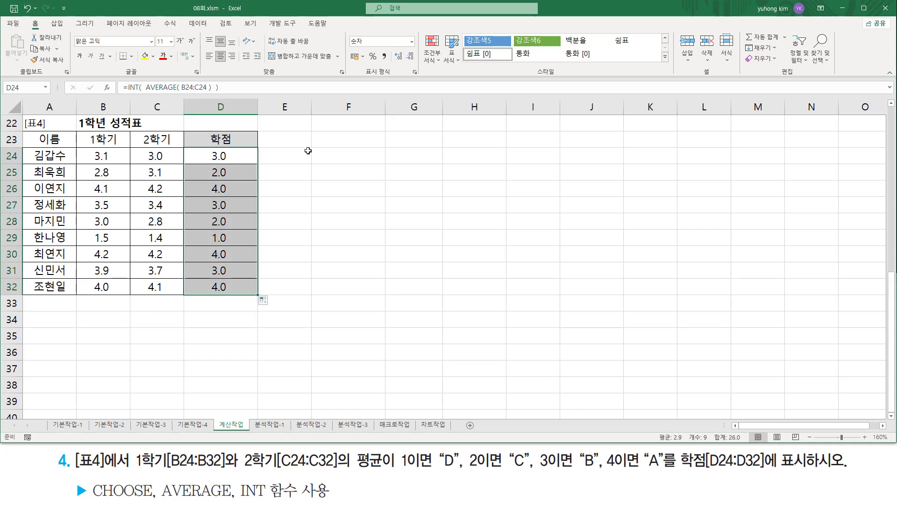
# - Check the number format of D24:D32, marking the 숫자 category, 소수 자릿수 and the decimals in the cells, and leave the format unchanged
pyautogui.hotkey('ctrl', '1')
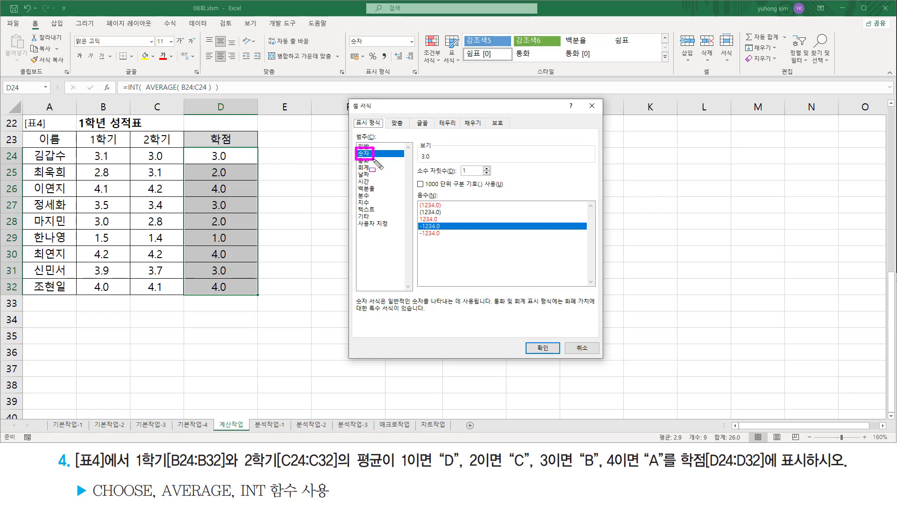
pyautogui.moveTo(416, 177); pyautogui.dragTo(493, 178)
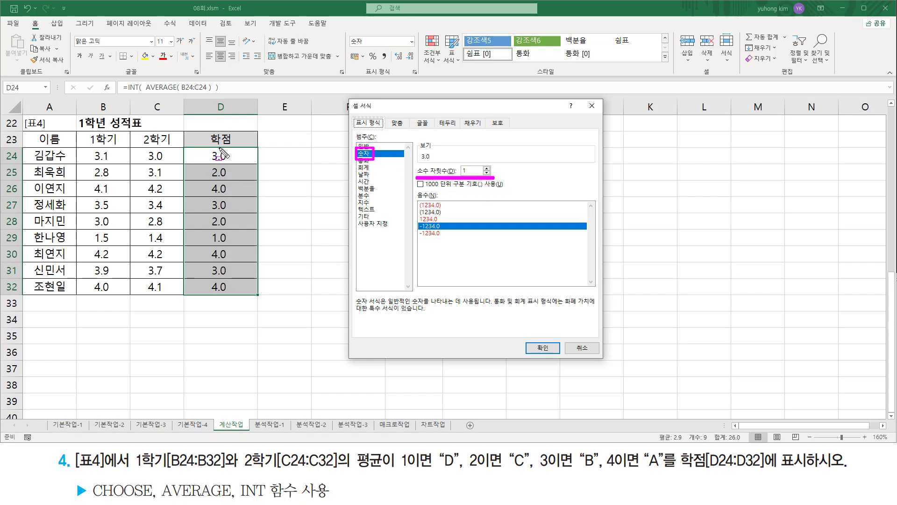
pyautogui.moveTo(217, 147); pyautogui.dragTo(229, 298)
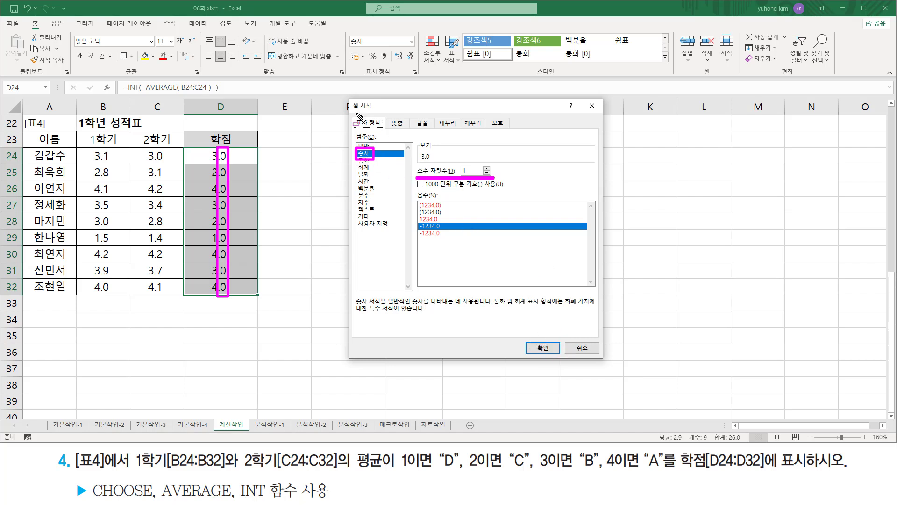
pyautogui.press('Escape')
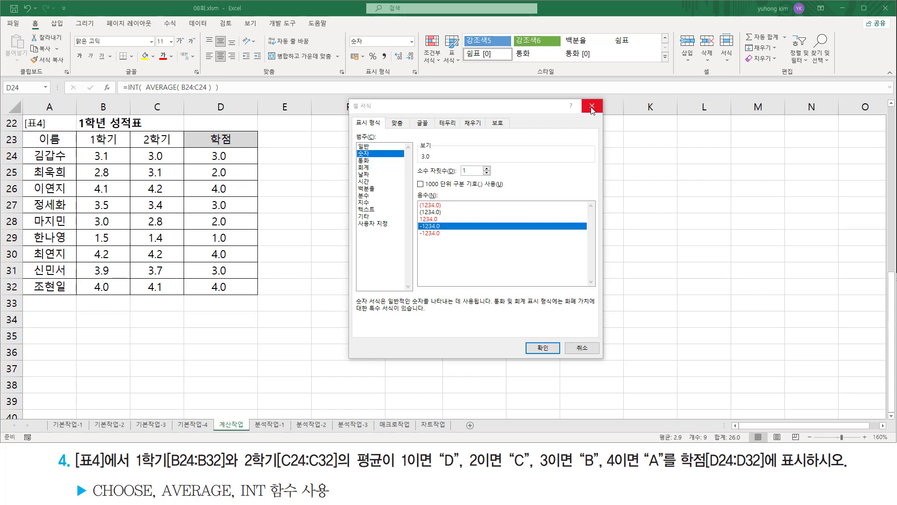
pyautogui.hotkey('ctrl', '2')
pyautogui.moveTo(581, 96); pyautogui.dragTo(603, 116)
pyautogui.press('Escape')
pyautogui.click(591, 108)
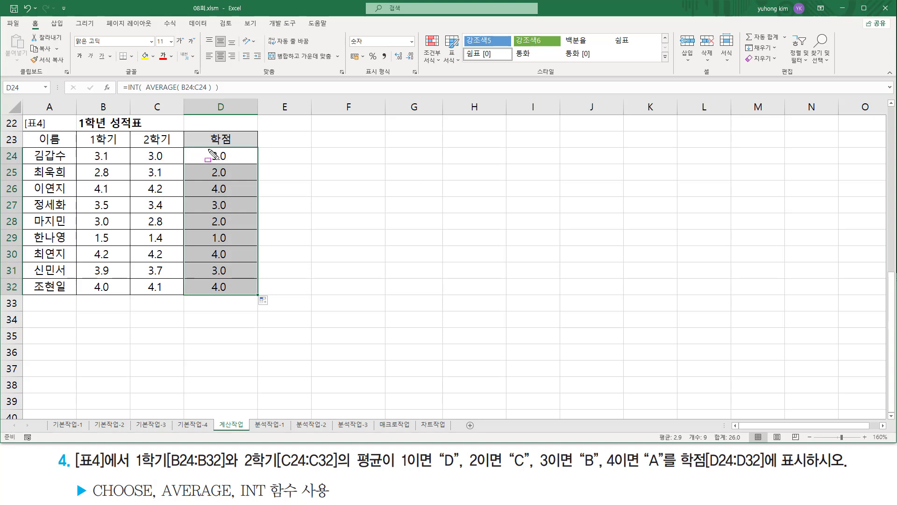
# - Box the integer parts in D24:D32 and underline the CHOOSE function in exercise 4, and clear the markings
pyautogui.moveTo(207, 149); pyautogui.dragTo(218, 294)
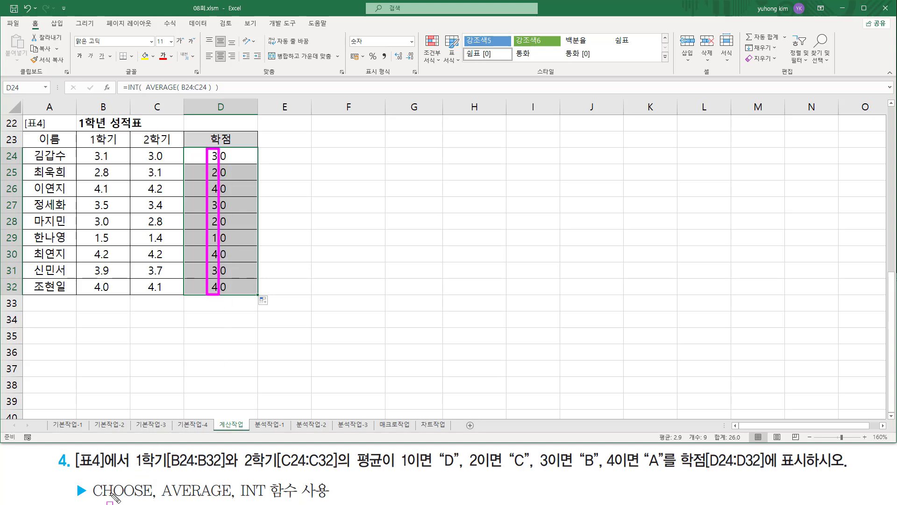
pyautogui.moveTo(91, 498); pyautogui.dragTo(151, 499)
pyautogui.press('Escape')
# - Note the CHOOSE syntax in F27 as choose( 인수, 첫번째, 두번째, 세번째, 네번째...... )
pyautogui.click(335, 204)
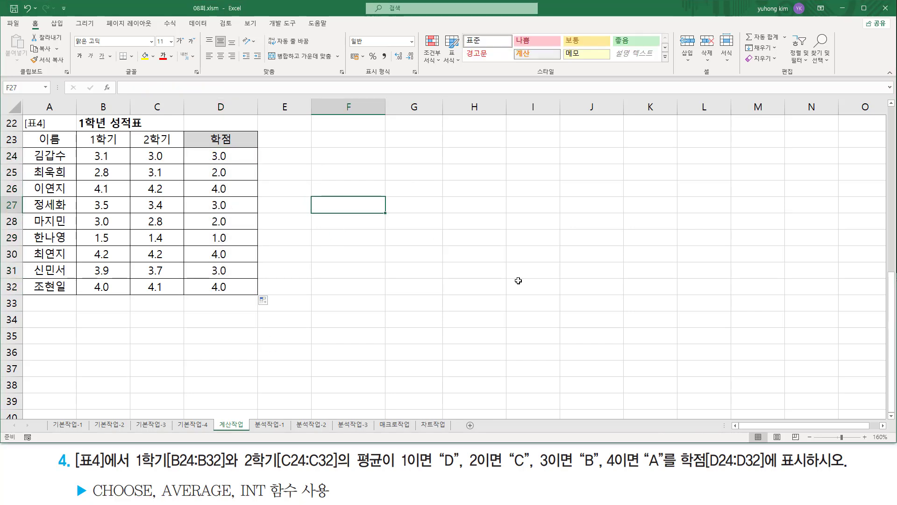
pyautogui.write('choose')
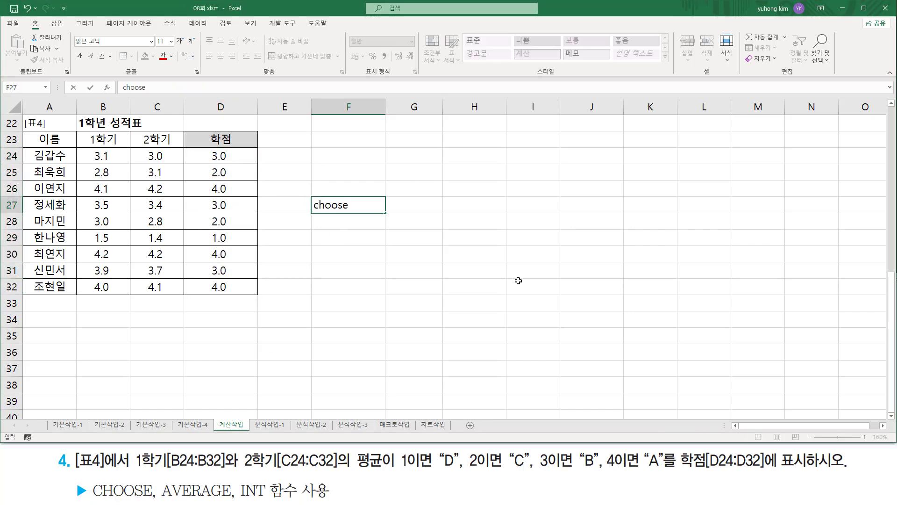
pyautogui.write('( 이')
pyautogui.write('ㄴ수')
pyautogui.write(', ')
pyautogui.write('첫')
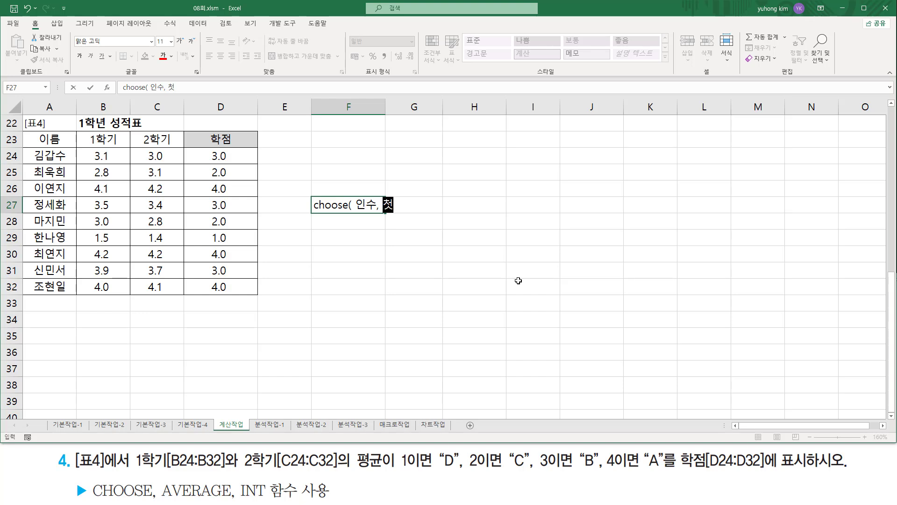
pyautogui.write('번째, ')
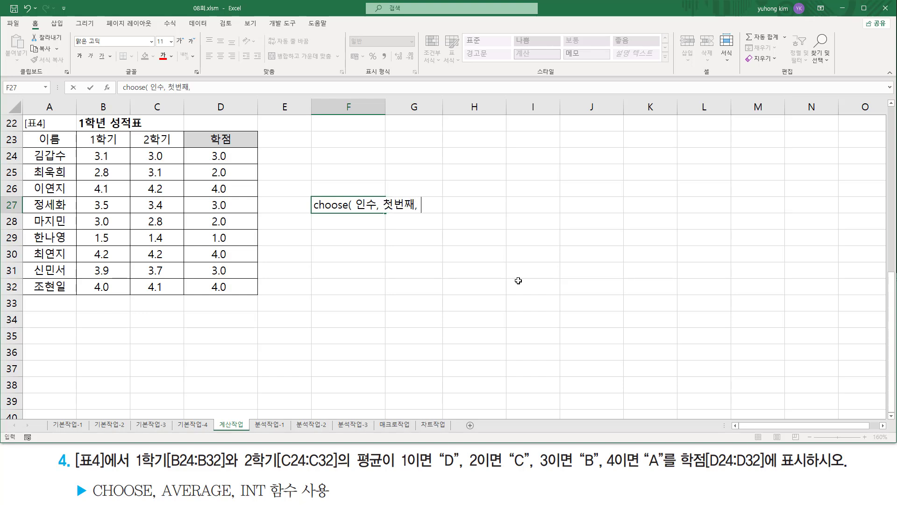
pyautogui.write('등')
pyautogui.write('번째, 두번째')
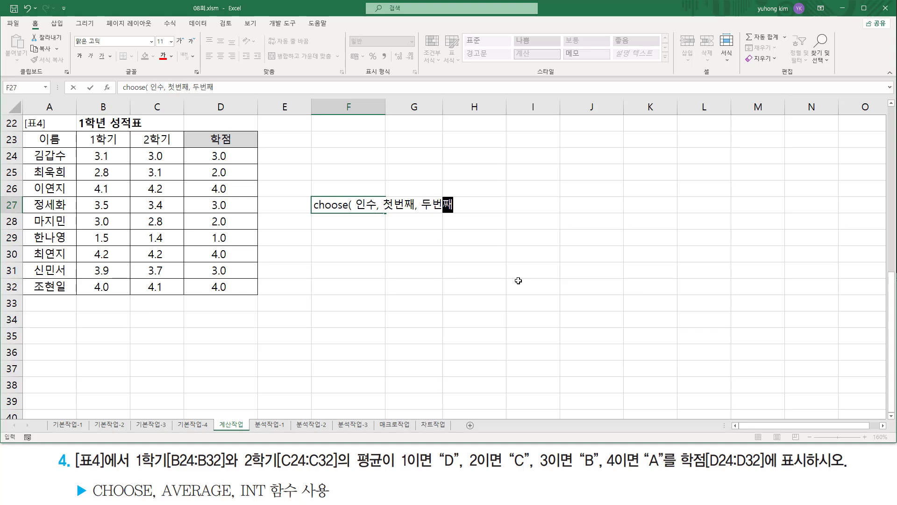
pyautogui.write('세번ㅉ')
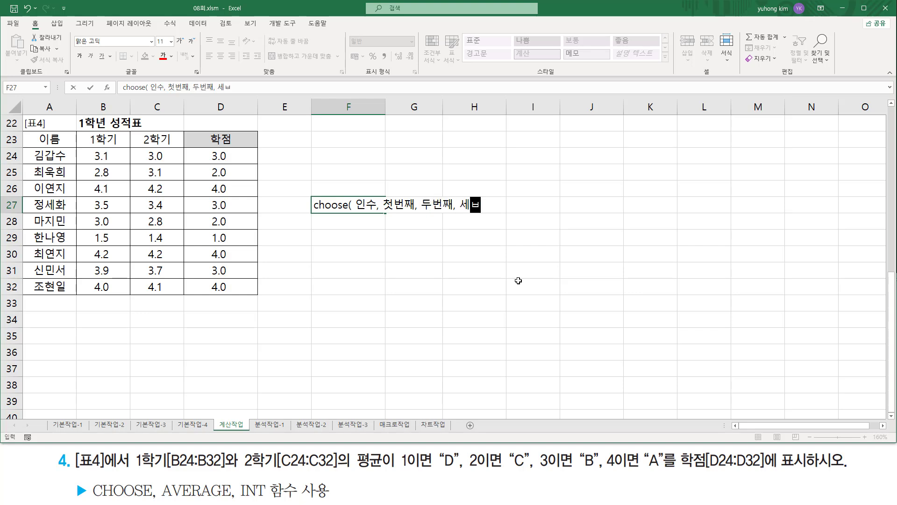
pyautogui.write('ㅐ, ㄴ')
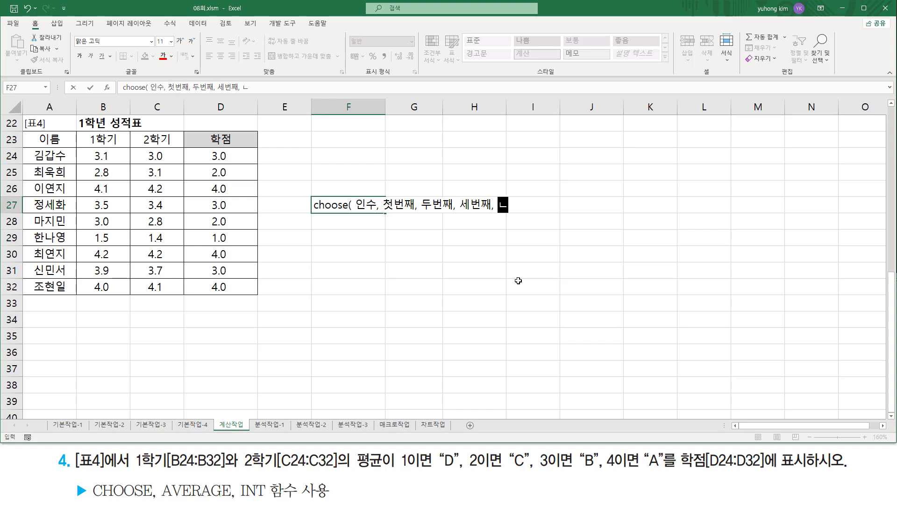
pyautogui.write('번째')
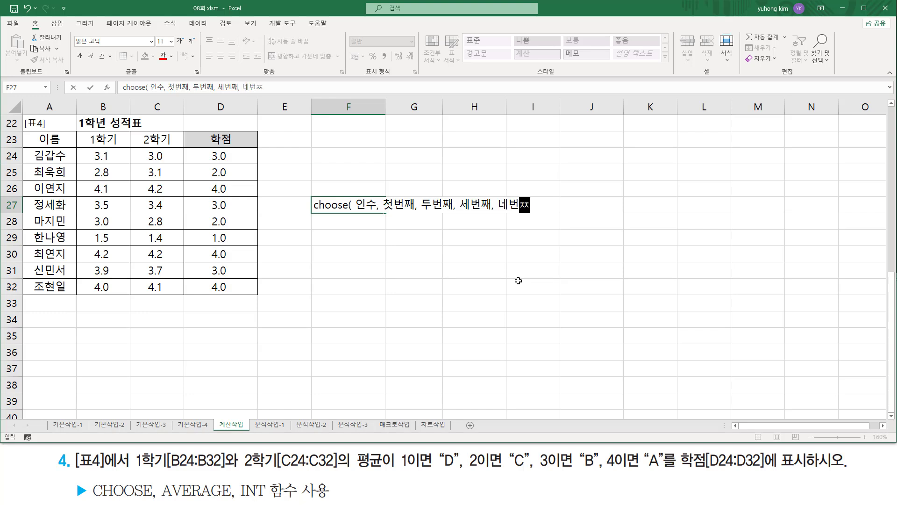
pyautogui.write('......  )')
pyautogui.press('Return')
pyautogui.press('Return')
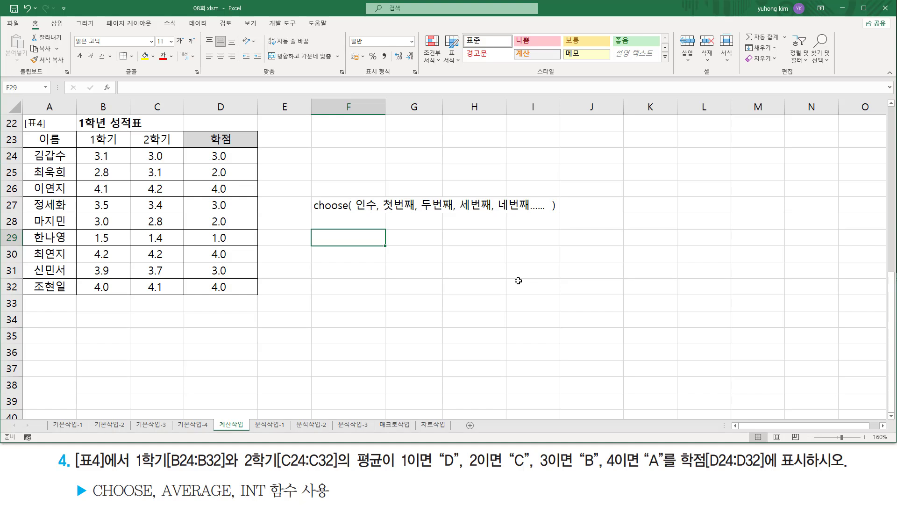
# - Write the example choose( 1, "a", "b", "c", "d" ) in F29
pyautogui.write('choose')
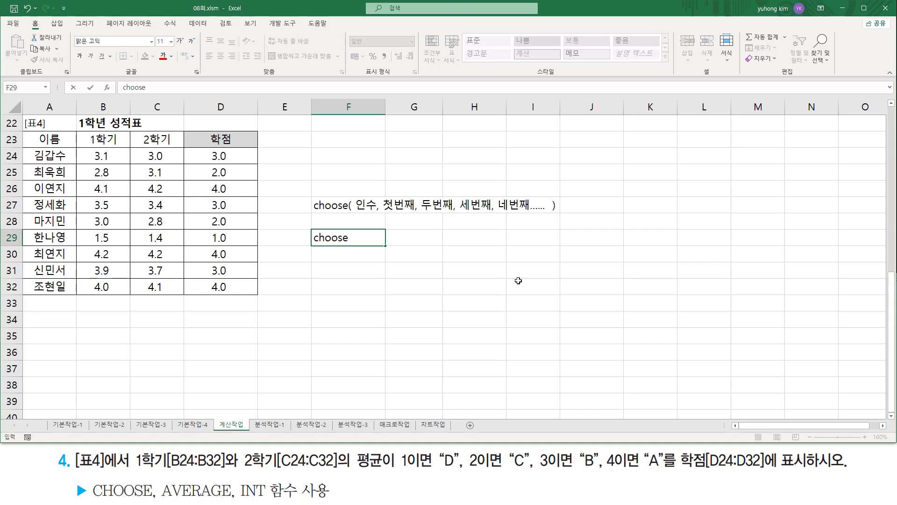
pyautogui.write('(  1')
pyautogui.write(', "b", "c", "d"')
pyautogui.press('Return')
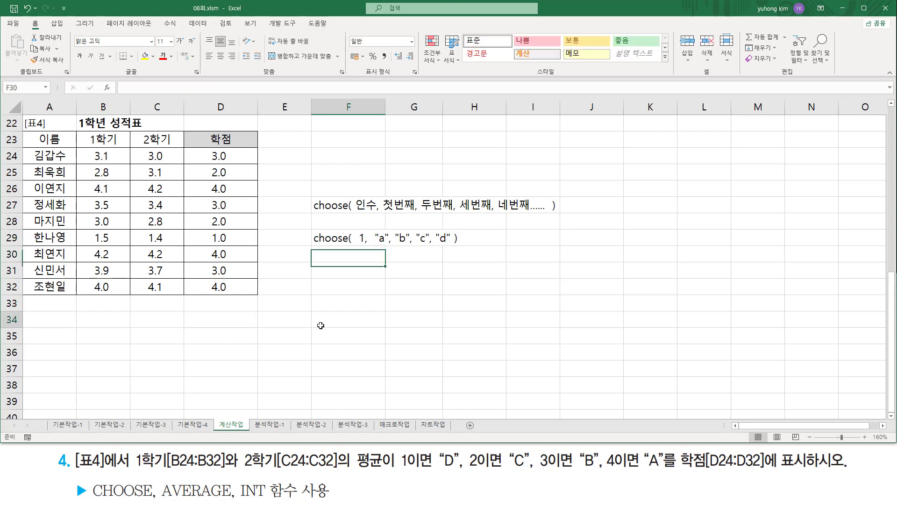
pyautogui.click(350, 320)
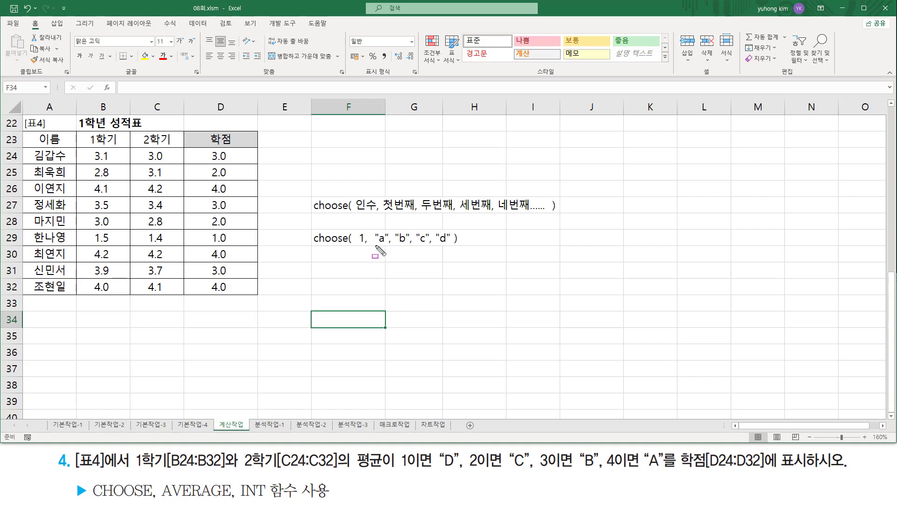
# - Mark choose, the argument 1 and the values "a" to "d" in the F29 example, and handwrite alternative arguments up to 4
pyautogui.moveTo(375, 245); pyautogui.dragTo(452, 244)
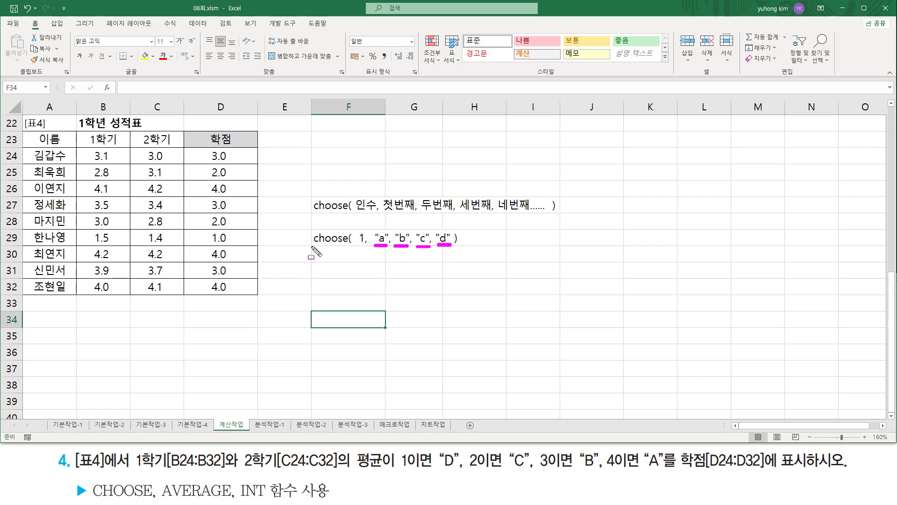
pyautogui.moveTo(312, 246)
pyautogui.mouseDown()
pyautogui.moveTo(356, 240)
pyautogui.moveTo(366, 248)
pyautogui.mouseUp()
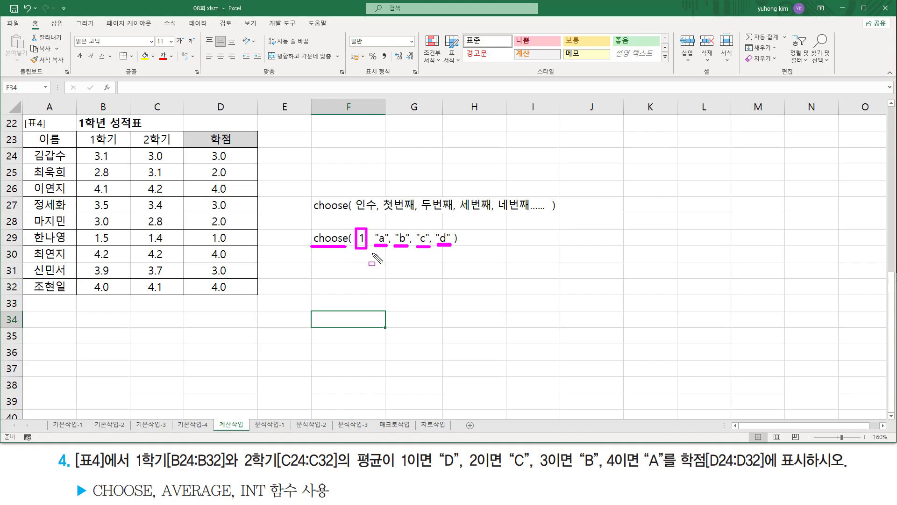
pyautogui.moveTo(372, 253); pyautogui.dragTo(457, 254)
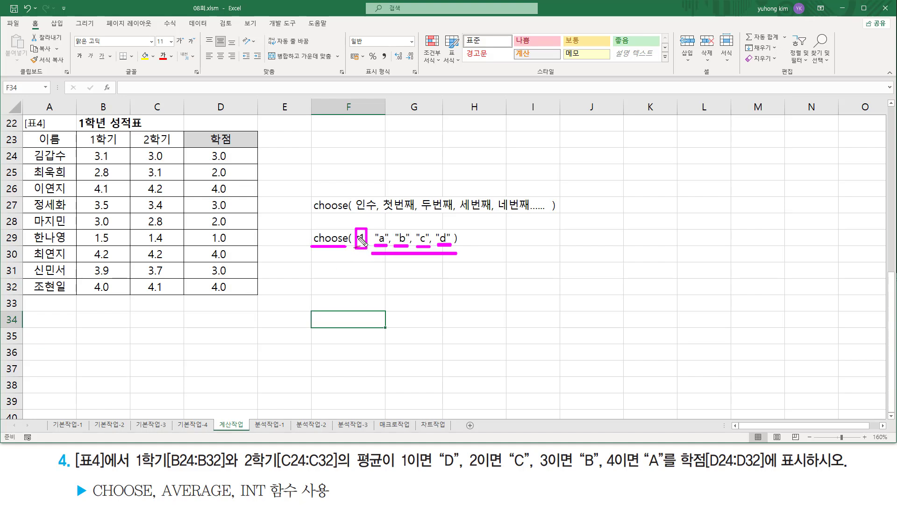
pyautogui.moveTo(357, 234); pyautogui.dragTo(368, 246)
pyautogui.moveTo(357, 243)
pyautogui.mouseDown()
pyautogui.moveTo(367, 243)
pyautogui.moveTo(356, 255)
pyautogui.moveTo(371, 262)
pyautogui.moveTo(364, 283)
pyautogui.mouseUp()
# - Underline the four conditions from 1이면 "D" to 4이면 "A" in exercise 4, and box the integer parts in D24:D32
pyautogui.moveTo(398, 467); pyautogui.dragTo(664, 470)
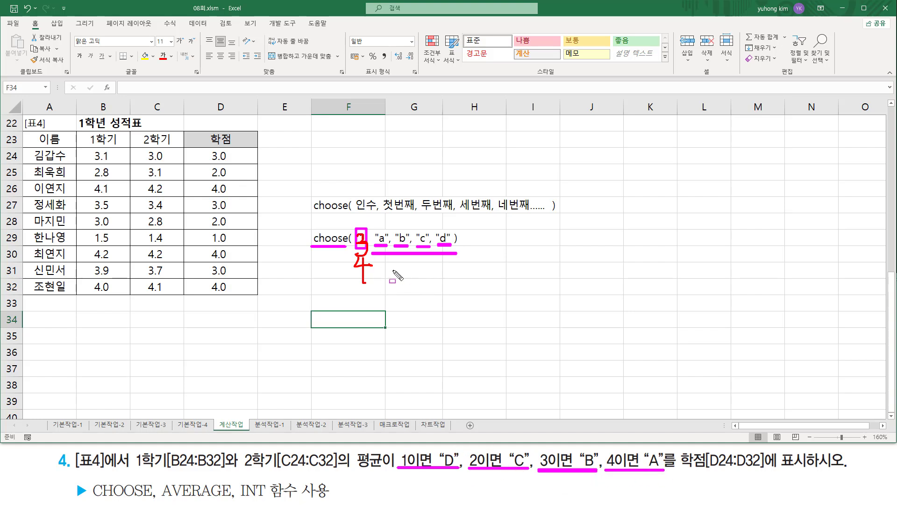
pyautogui.moveTo(206, 150); pyautogui.dragTo(223, 293)
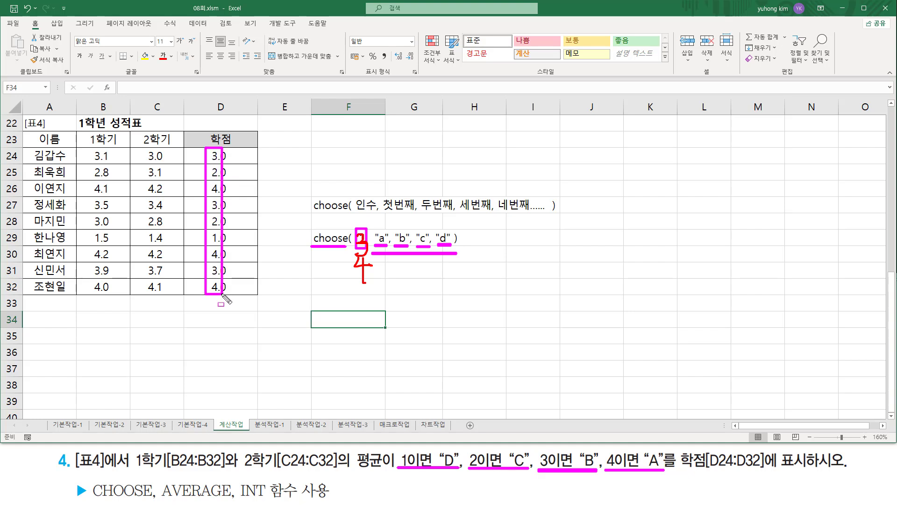
# - Box the alternative arguments of the F29 example and clear all handwritten marks from the sheet
pyautogui.moveTo(354, 223)
pyautogui.mouseDown()
pyautogui.moveTo(366, 237)
pyautogui.moveTo(373, 293)
pyautogui.mouseUp()
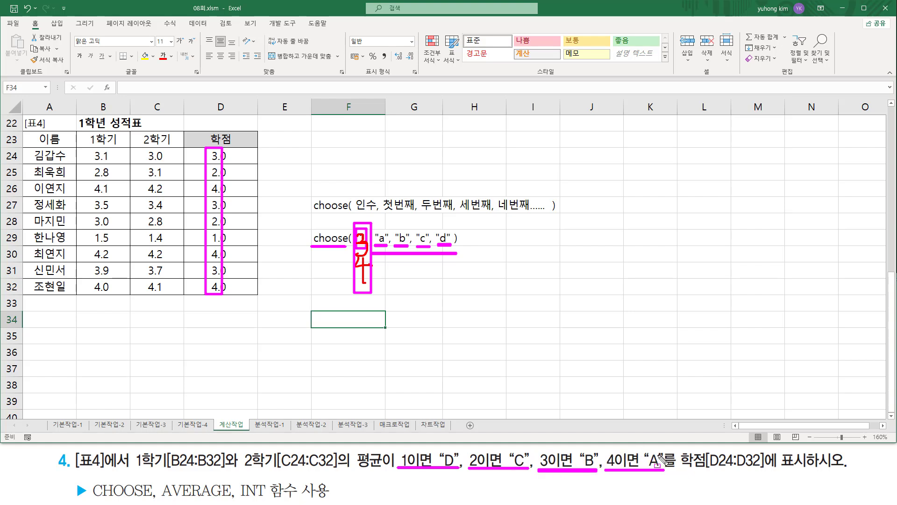
pyautogui.press('Escape')
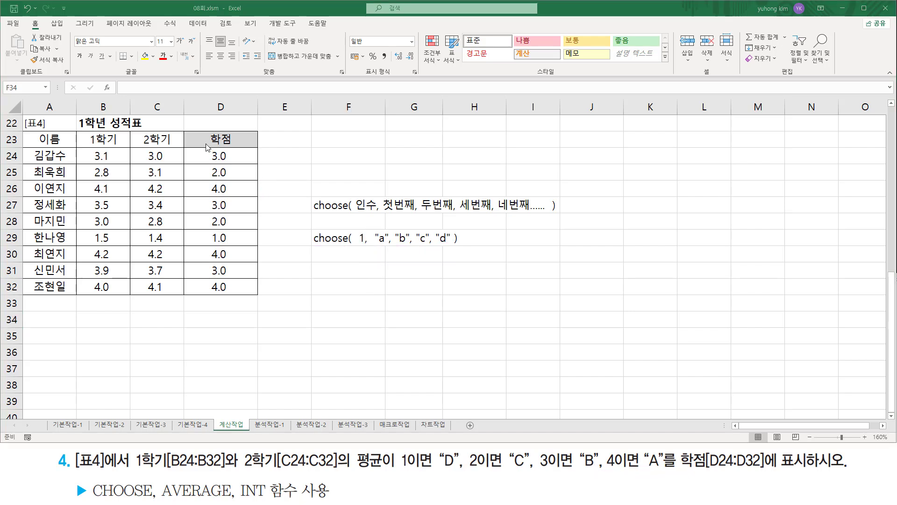
# - Rewrite the D24 formula to start with CHOOSE, using INT( AVERAGE( B24:C24 ) ) as its index argument
pyautogui.click(227, 156)
pyautogui.doubleClick(226, 155)
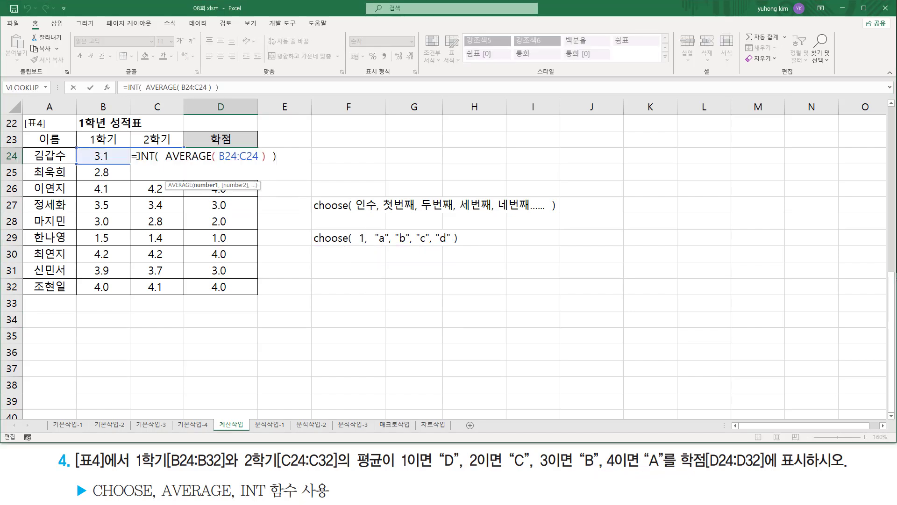
pyautogui.moveTo(137, 156); pyautogui.dragTo(417, 154)
pyautogui.press('BackSpace')
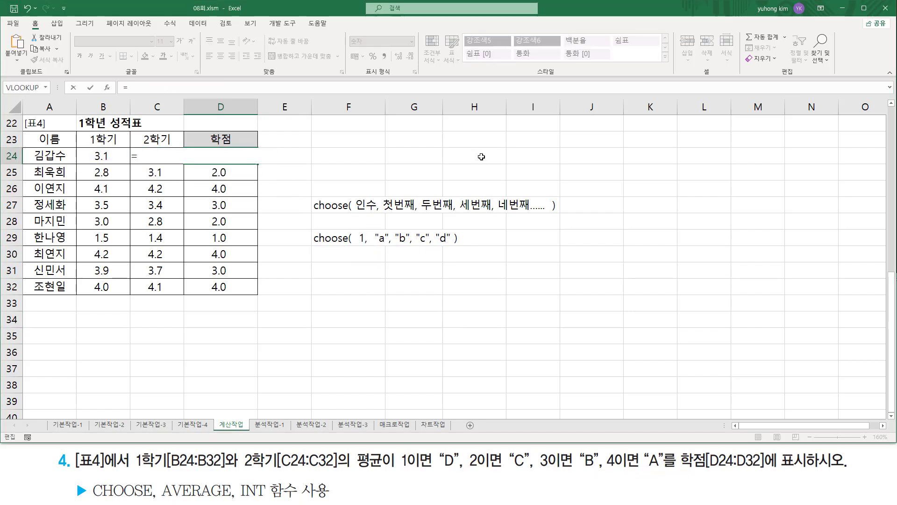
pyautogui.write('choose')
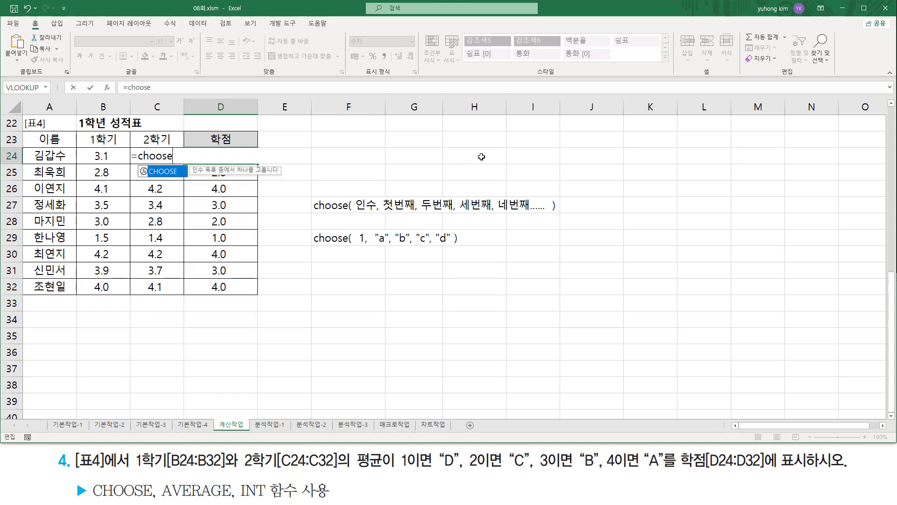
pyautogui.press('Tab')
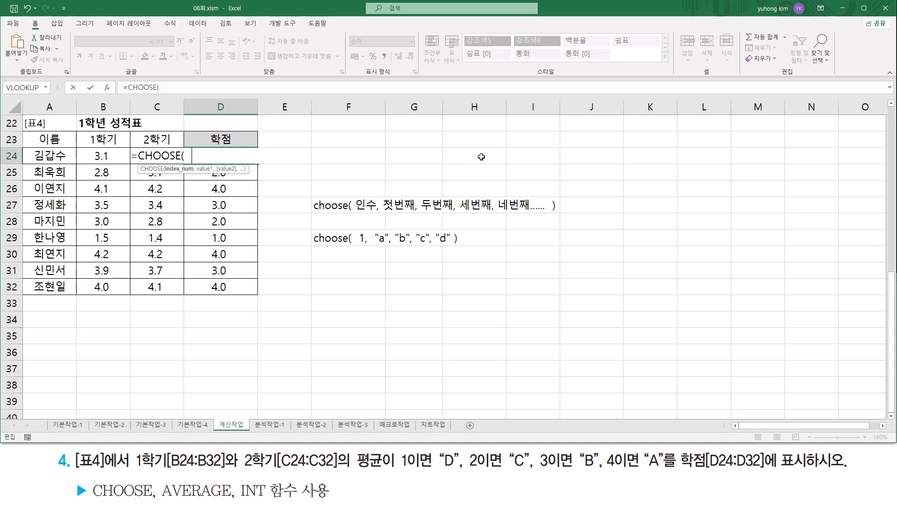
pyautogui.write('INT(  AVERAGE( B24:C24 )  )')
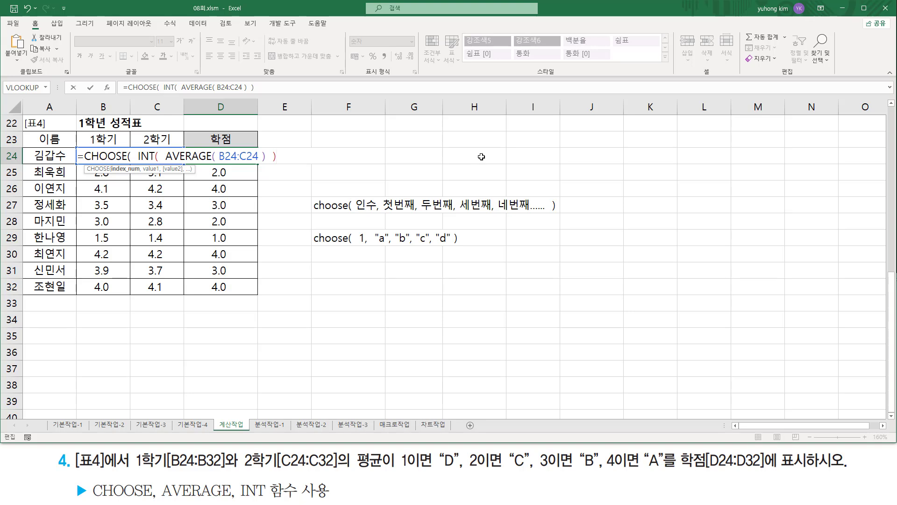
pyautogui.write(' ,')
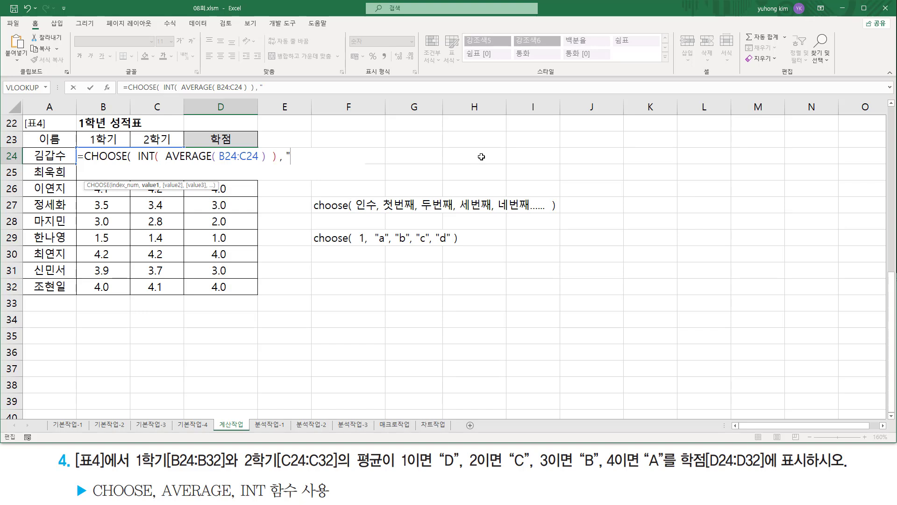
# - Complete the D24 CHOOSE formula with the values "D", "C", "B", "A" and enter it
pyautogui.write('"D", "C')
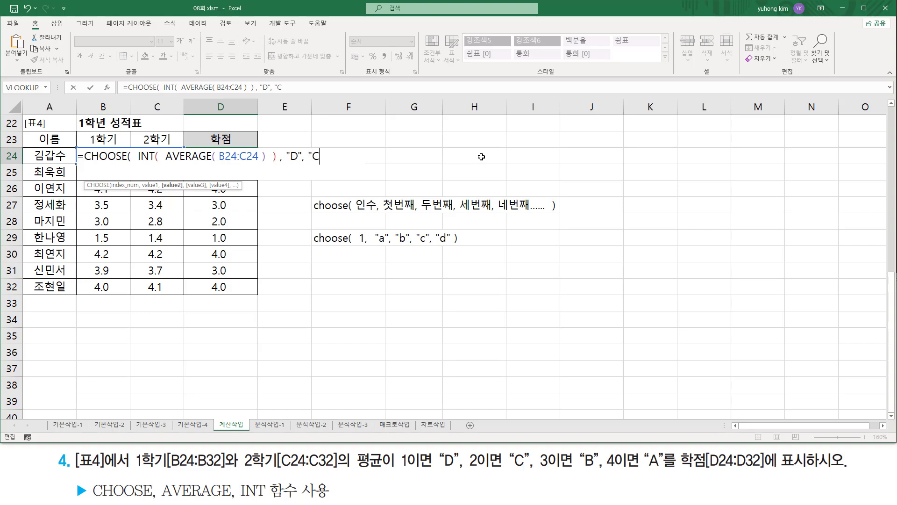
pyautogui.write('", "B", ')
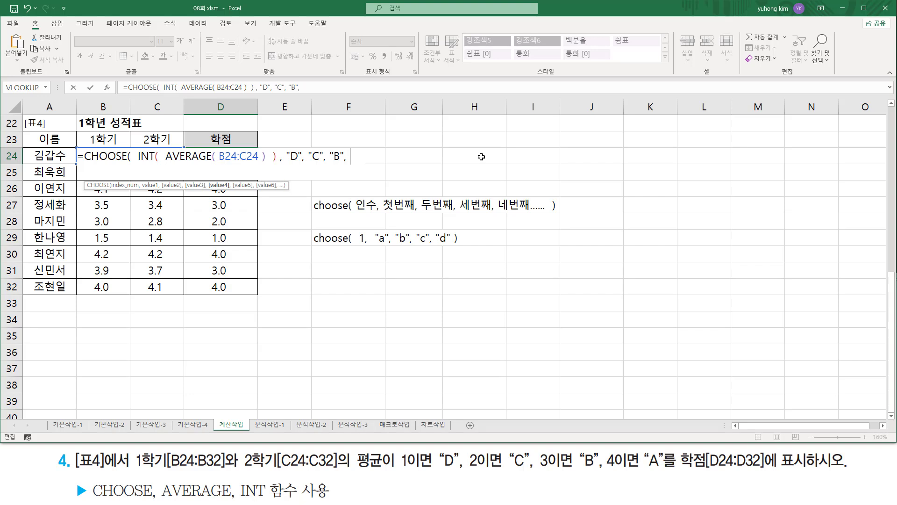
pyautogui.write('"A"')
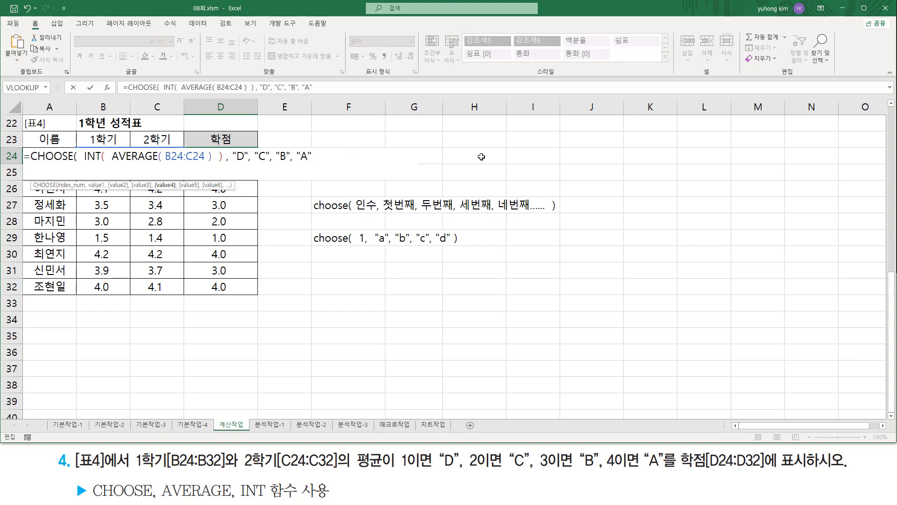
pyautogui.write(' )')
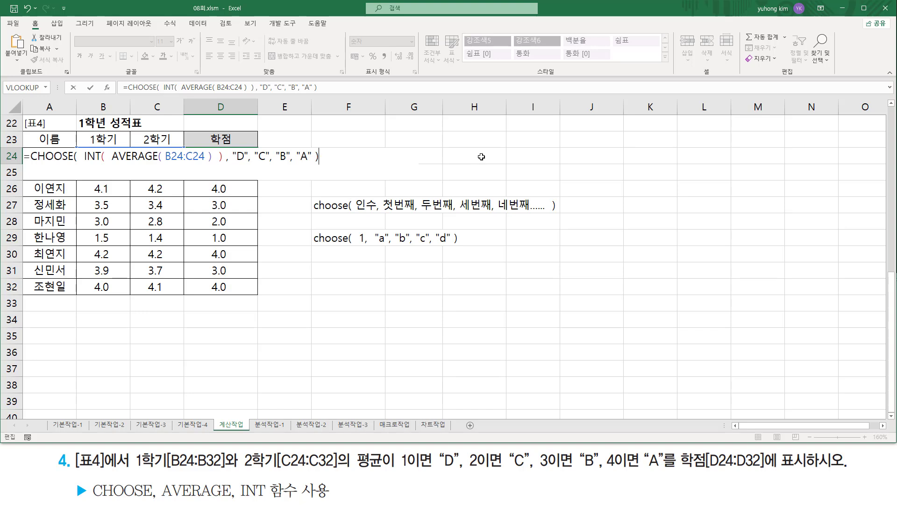
pyautogui.press('Return')
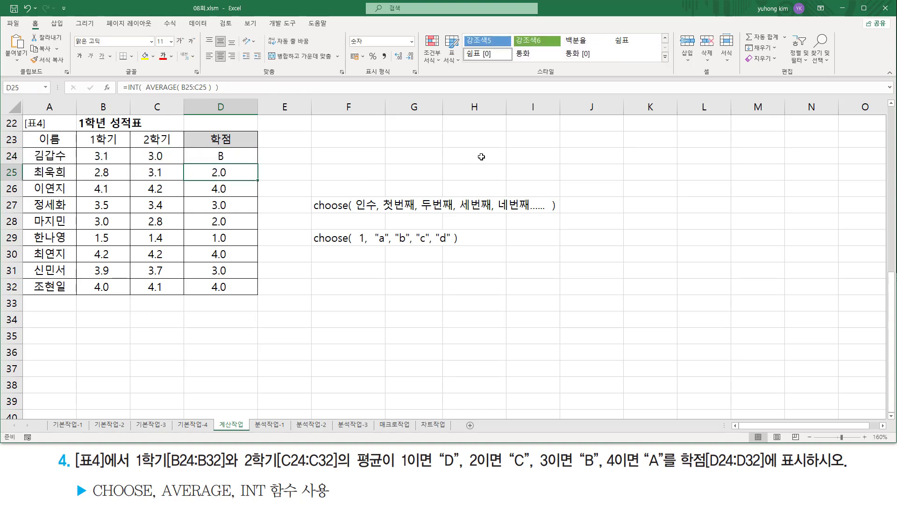
# - Fill the CHOOSE formula in D24 down through D32
pyautogui.click(241, 155)
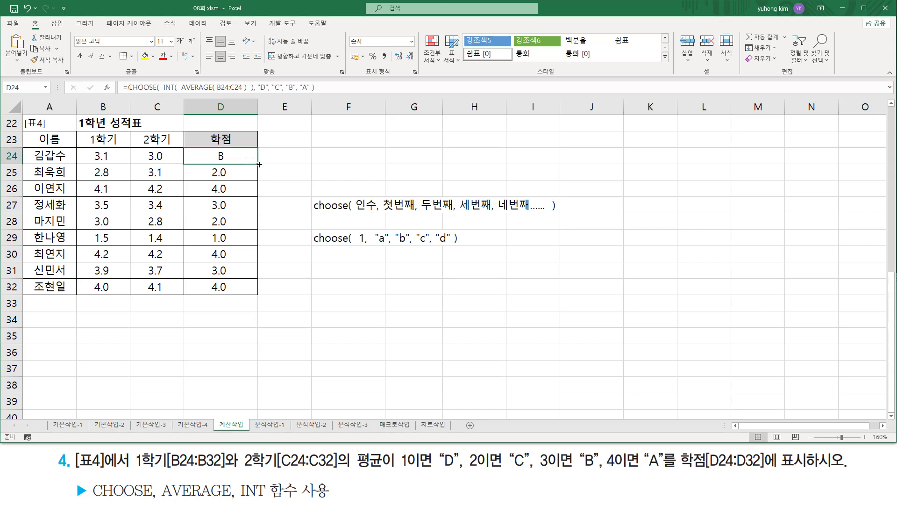
pyautogui.moveTo(259, 164); pyautogui.dragTo(259, 210)
pyautogui.moveTo(260, 209); pyautogui.dragTo(254, 294)
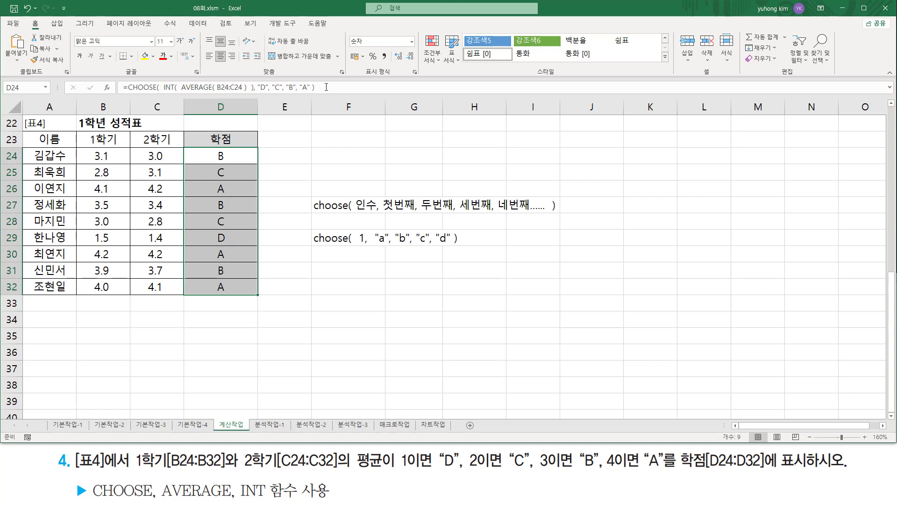
# - Write the D24 formula =CHOOSE( INT( AVERAGE( B24:C24 ) ), "D", "C", "B", "A" ) as text in F31
pyautogui.moveTo(334, 259); pyautogui.dragTo(335, 275)
pyautogui.click(346, 275)
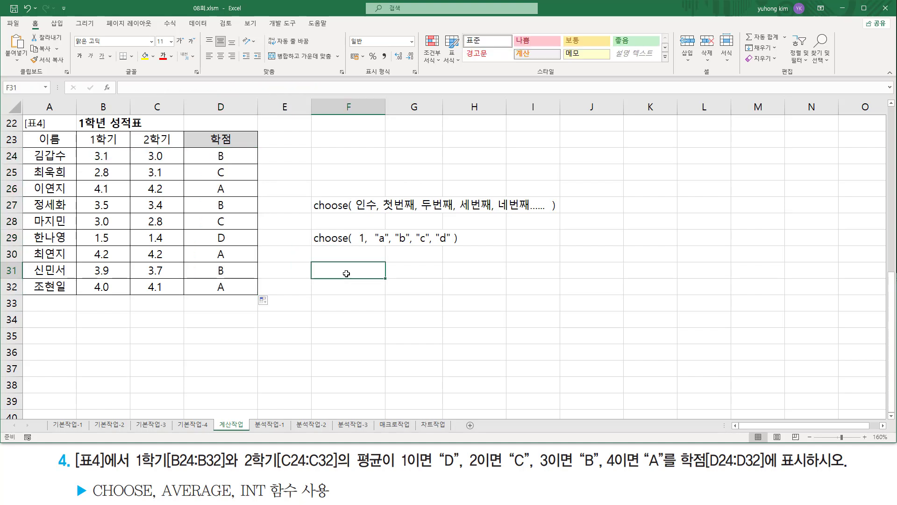
pyautogui.write("'")
pyautogui.write('=CHOOSE(  INT(  AVERAGE( B24:C24 )  ), "D", "C", "B", "A" )')
pyautogui.press('Return')
pyautogui.click(369, 353)
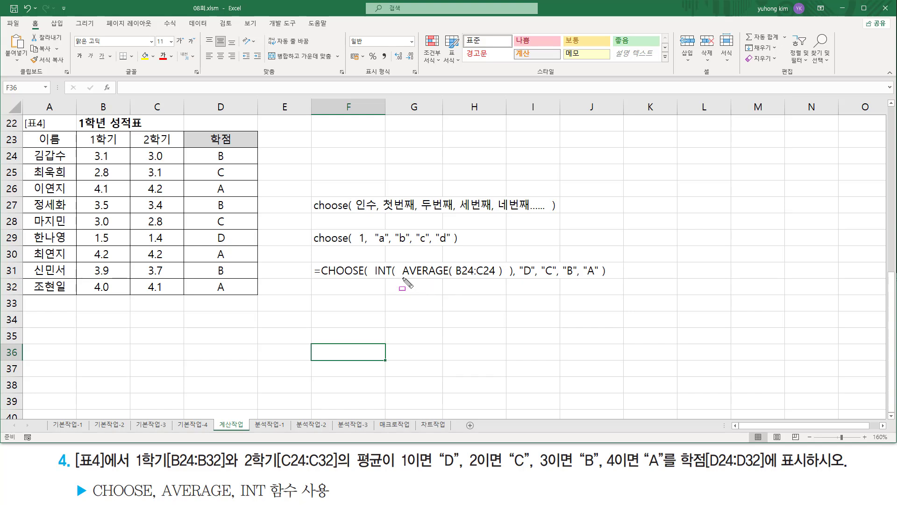
# - Underline AVERAGE, box the INT argument and underline the values "D" to "A" in the F31 formula, and clear the marks
pyautogui.moveTo(403, 277); pyautogui.dragTo(503, 276)
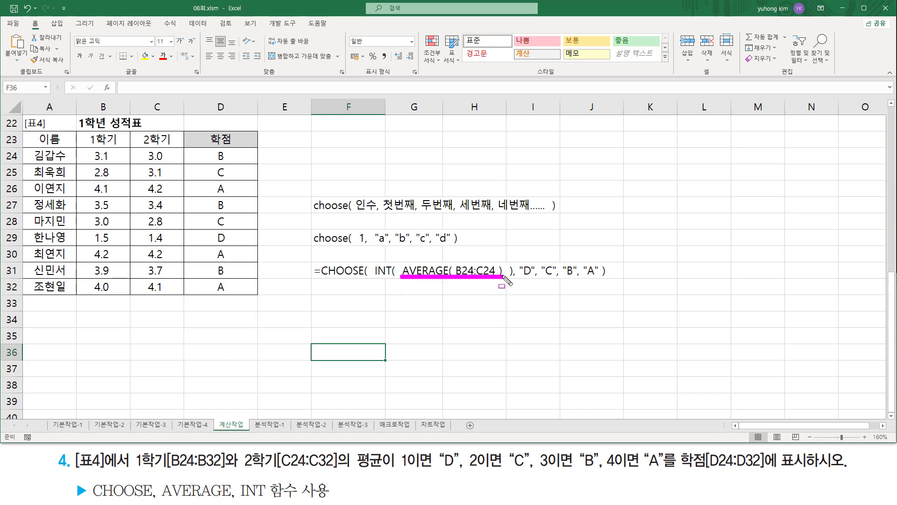
pyautogui.moveTo(374, 284)
pyautogui.mouseDown()
pyautogui.moveTo(378, 260)
pyautogui.moveTo(379, 286)
pyautogui.moveTo(514, 282)
pyautogui.mouseUp()
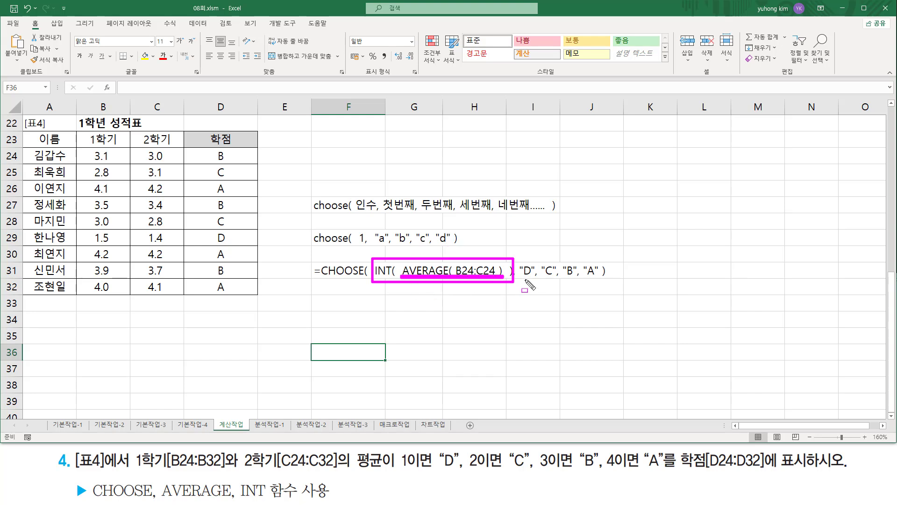
pyautogui.moveTo(520, 279); pyautogui.dragTo(532, 278)
pyautogui.moveTo(541, 279); pyautogui.dragTo(555, 279)
pyautogui.moveTo(562, 279); pyautogui.dragTo(576, 280)
pyautogui.moveTo(584, 279); pyautogui.dragTo(602, 279)
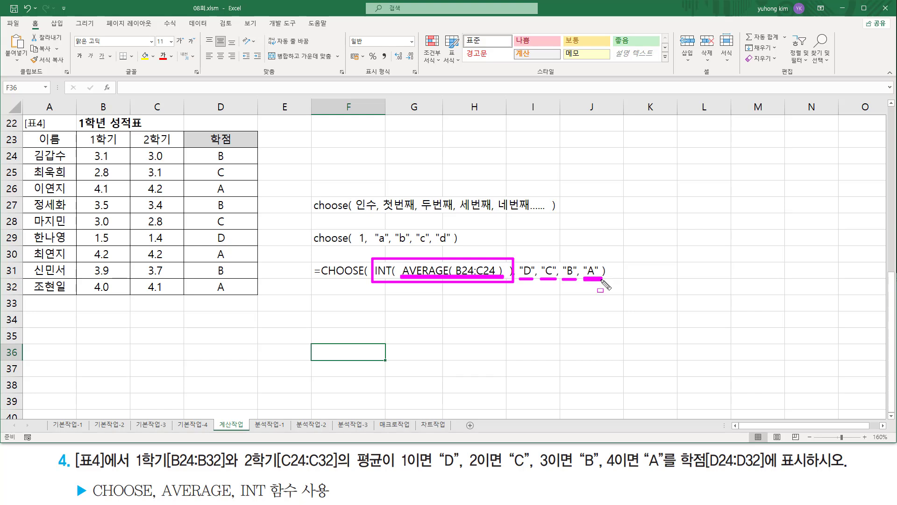
pyautogui.press('Escape')
pyautogui.click(323, 301)
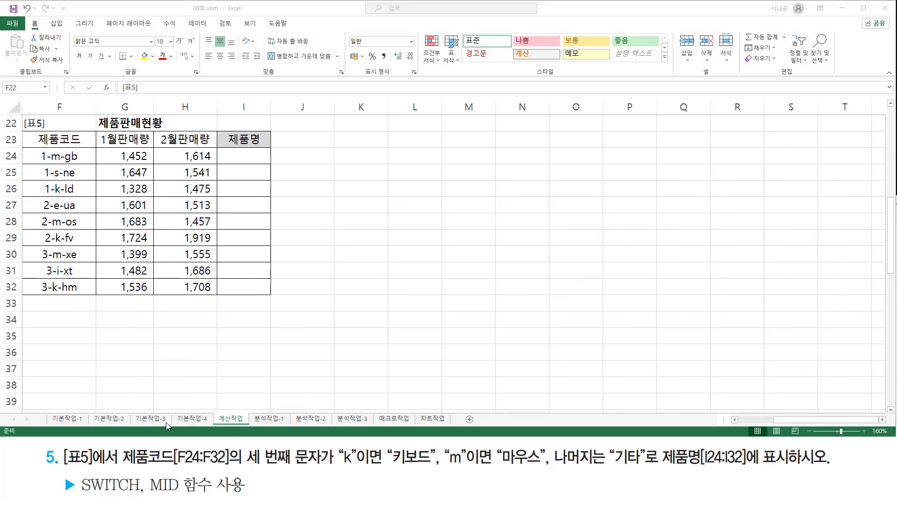
# - Box [표5]에서 in exercise 5 and the whole 제품판매현황 table, and erase both boxes
pyautogui.moveTo(63, 445)
pyautogui.mouseDown()
pyautogui.moveTo(70, 462)
pyautogui.moveTo(120, 467)
pyautogui.mouseUp()
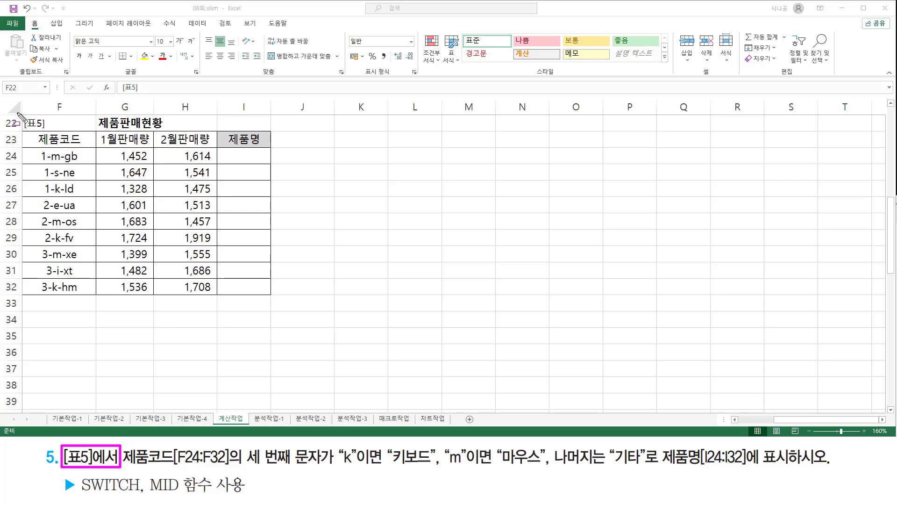
pyautogui.moveTo(22, 113)
pyautogui.mouseDown()
pyautogui.moveTo(261, 265)
pyautogui.moveTo(274, 300)
pyautogui.mouseUp()
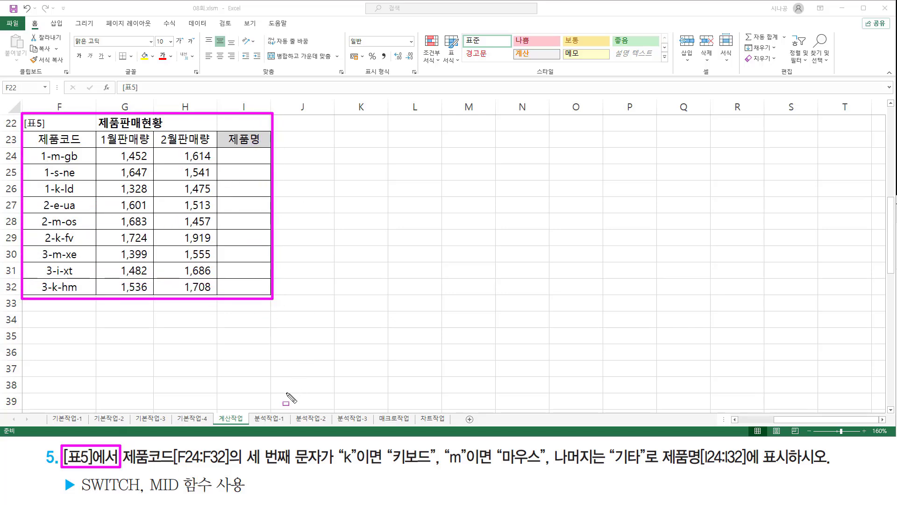
pyautogui.press('e')
# - Mark 제품코드[F24:F32], each code's third character, the "k", "m" and 나머지 conditions, and 제품명[I24:I32] for exercise 5
pyautogui.moveTo(122, 446)
pyautogui.mouseDown()
pyautogui.moveTo(253, 477)
pyautogui.moveTo(232, 465)
pyautogui.mouseUp()
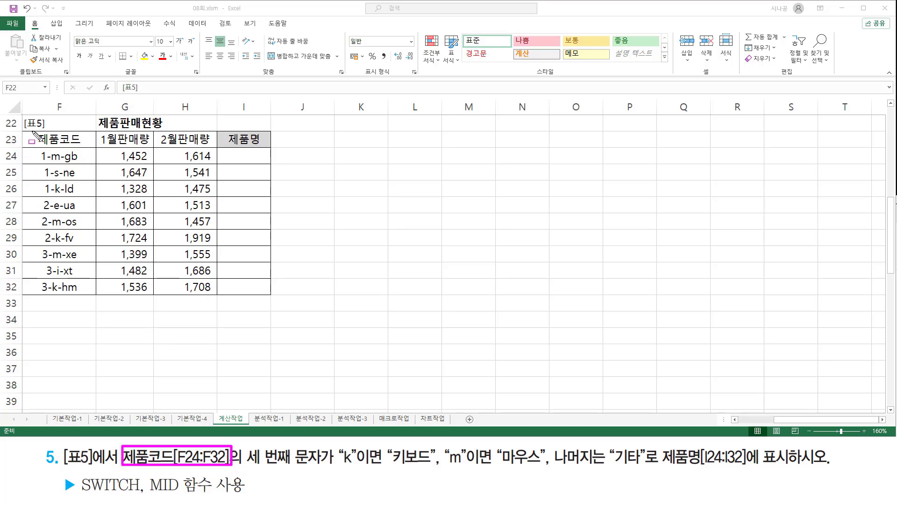
pyautogui.moveTo(32, 131); pyautogui.dragTo(89, 147)
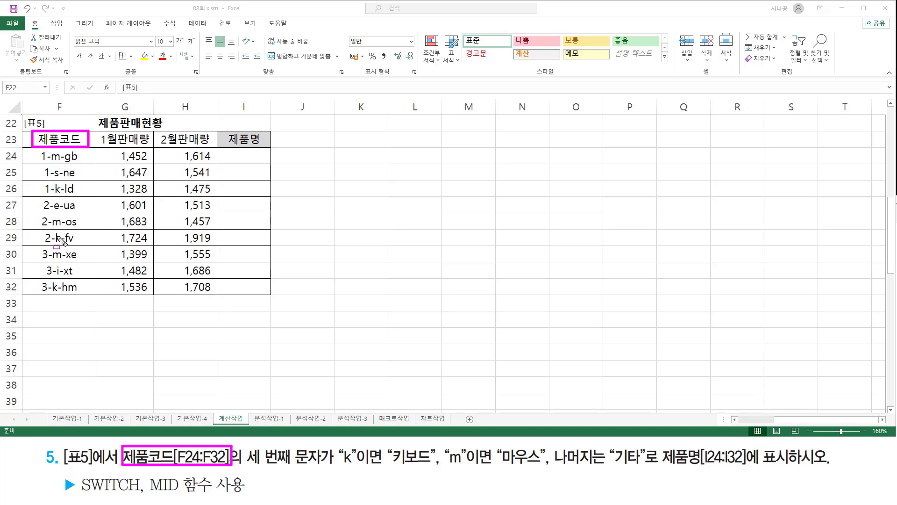
pyautogui.moveTo(244, 466); pyautogui.dragTo(319, 467)
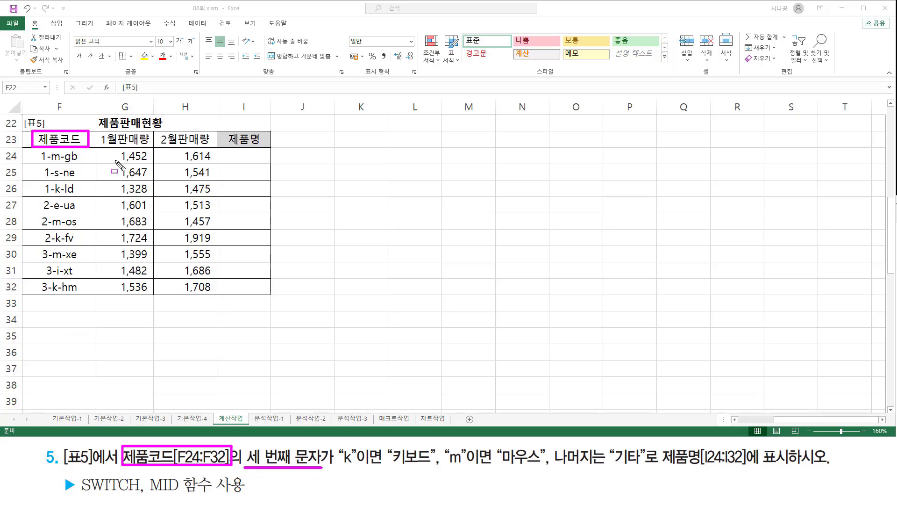
pyautogui.moveTo(51, 161)
pyautogui.mouseDown()
pyautogui.moveTo(59, 162)
pyautogui.moveTo(58, 292)
pyautogui.mouseUp()
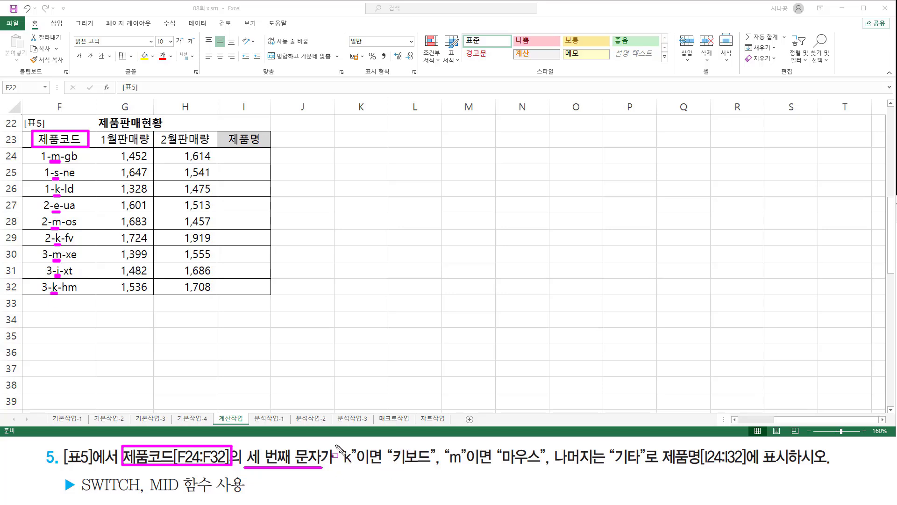
pyautogui.moveTo(334, 444)
pyautogui.mouseDown()
pyautogui.moveTo(415, 472)
pyautogui.moveTo(797, 468)
pyautogui.mouseUp()
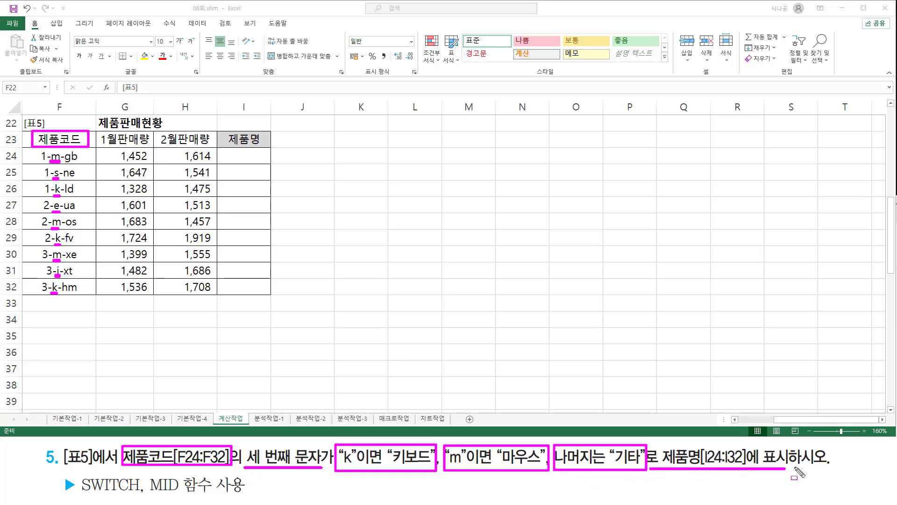
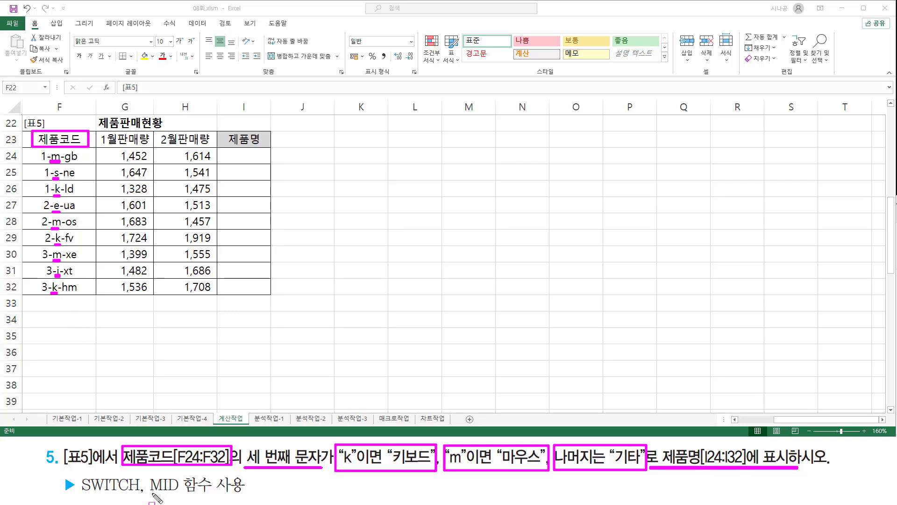
# - Underline MID 함수 사용 in exercise 5's function hint and clear all the marks
pyautogui.moveTo(149, 493); pyautogui.dragTo(214, 494)
pyautogui.press('Escape')
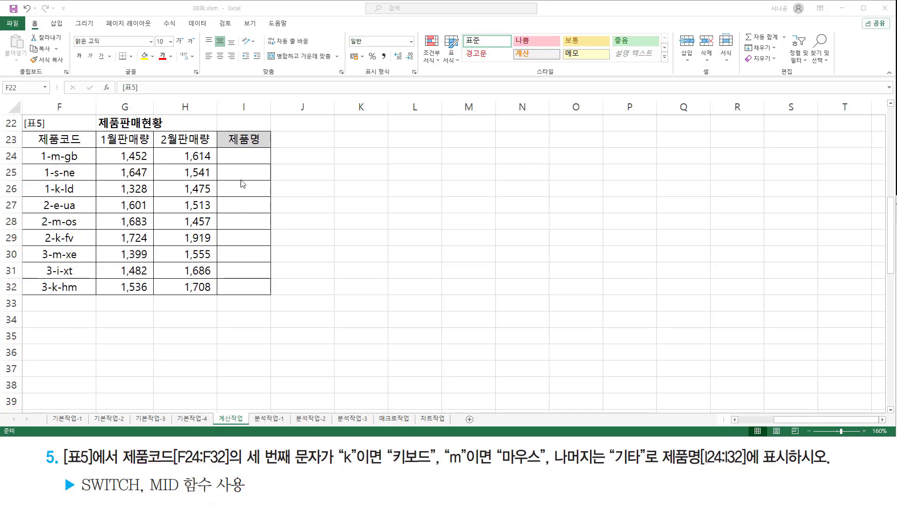
# - Enter =MID( F24, 3, 1 ) in I24 and fill it down to I32
pyautogui.click(241, 159)
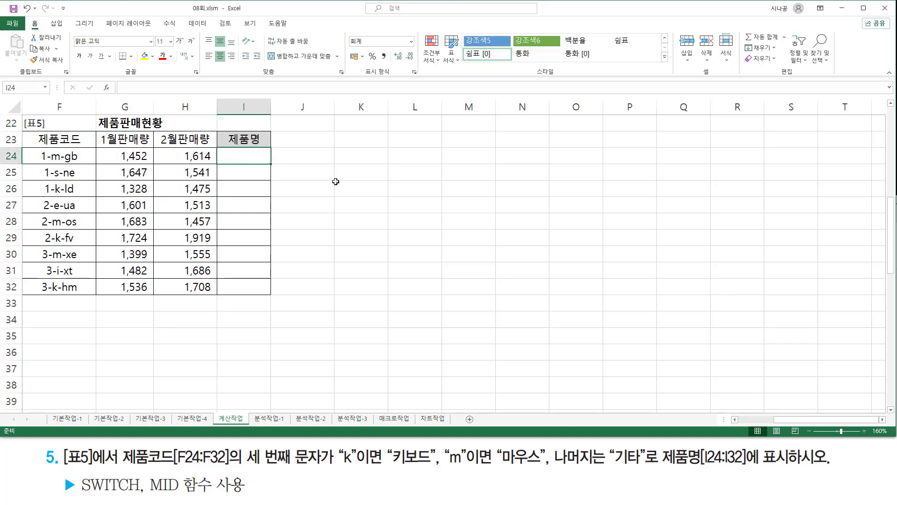
pyautogui.write('=mid')
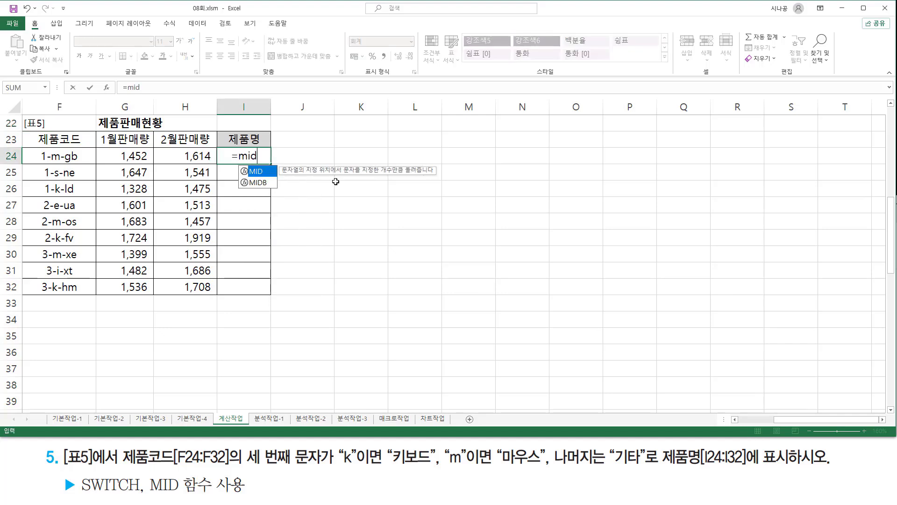
pyautogui.press('Tab')
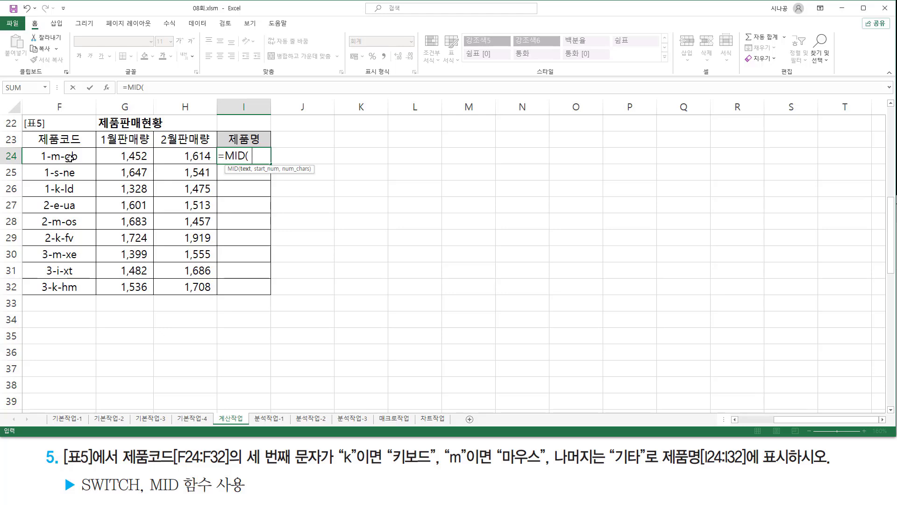
pyautogui.click(88, 159)
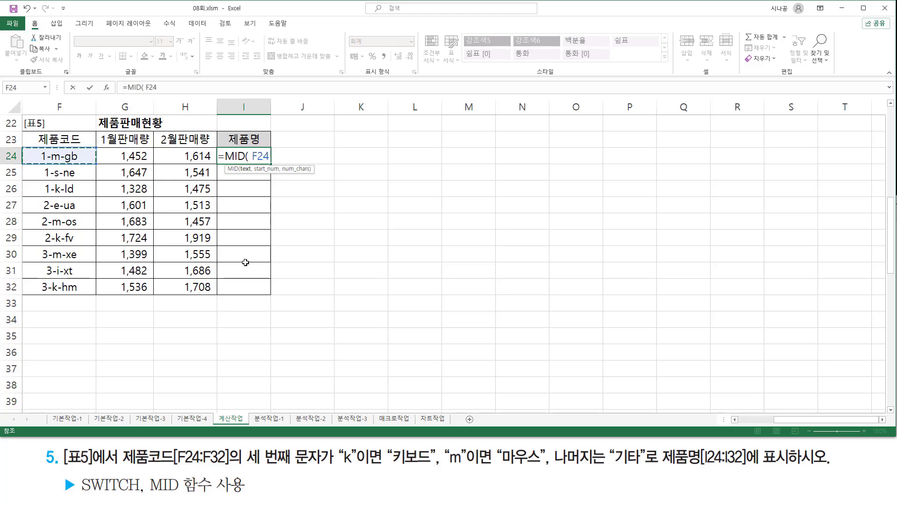
pyautogui.write(',')
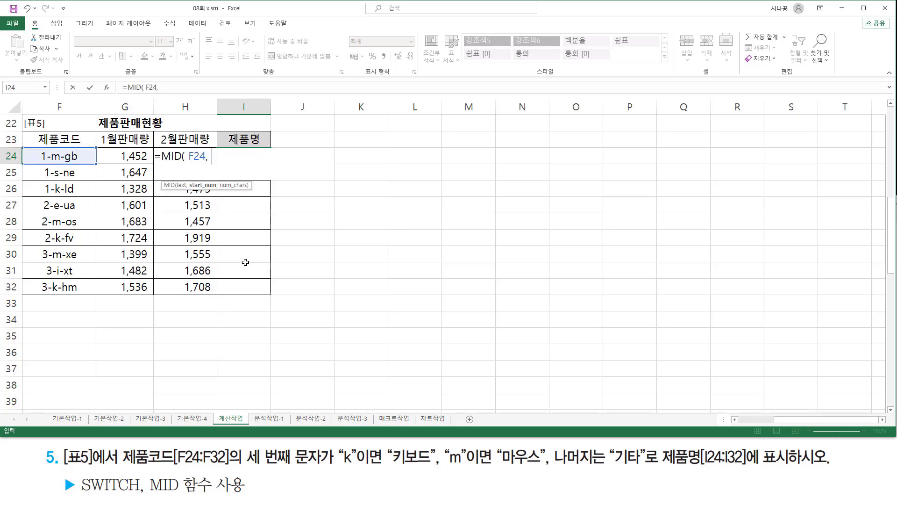
pyautogui.write(' 3, 1 )')
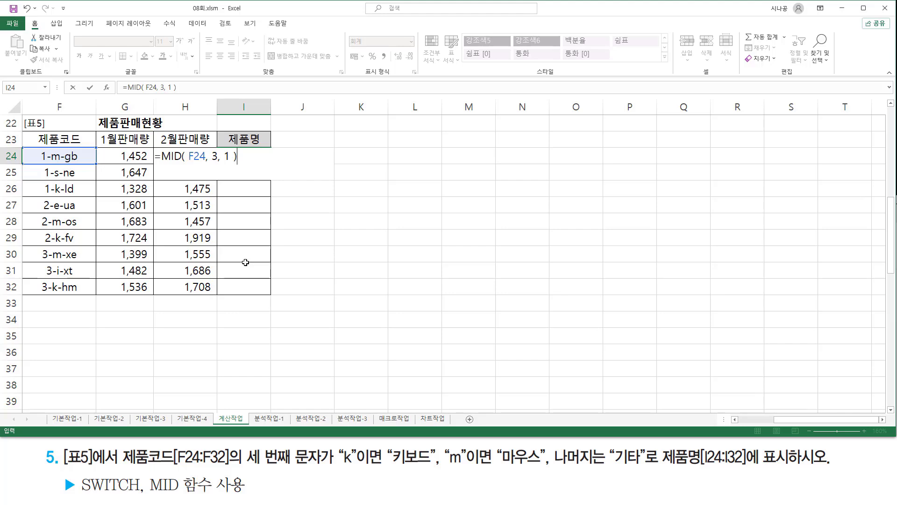
pyautogui.press('Return')
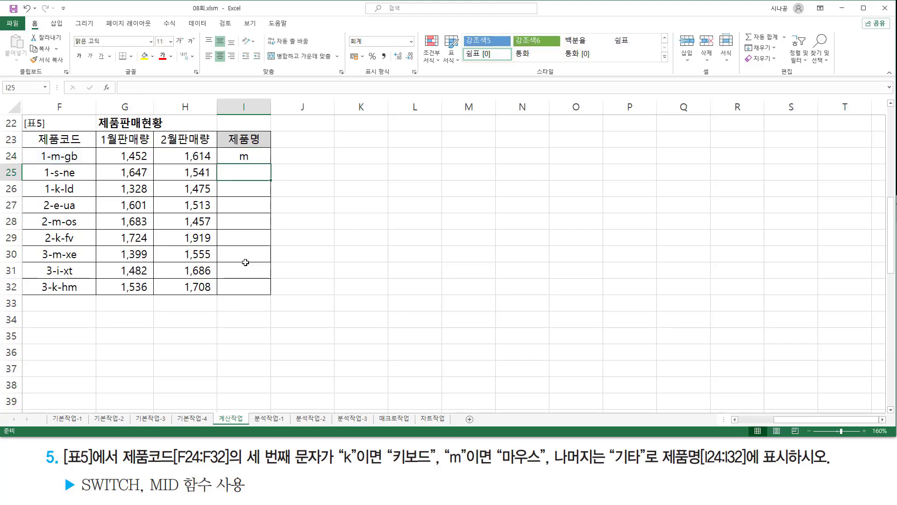
pyautogui.click(265, 160)
pyautogui.moveTo(272, 164); pyautogui.dragTo(271, 292)
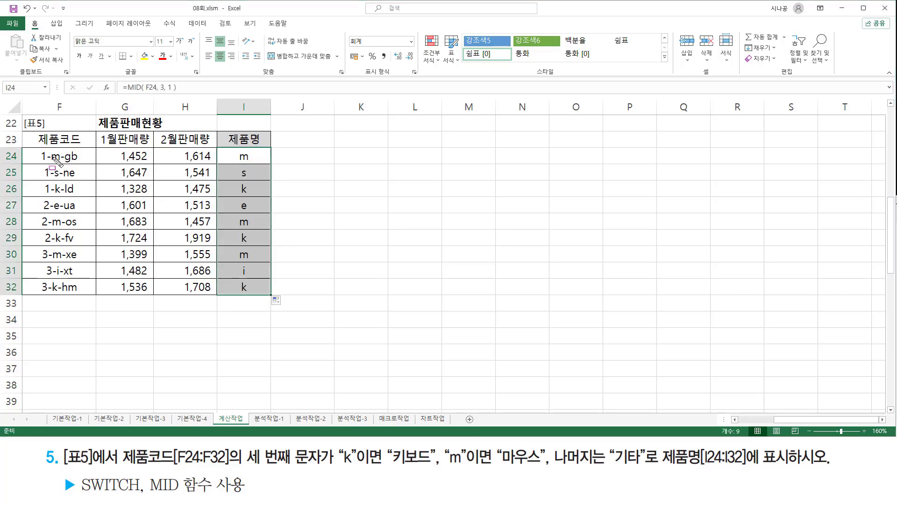
# - Box the third characters in F24:F32 and I24:I32, mark the "k", "m" and 나머지 conditions and SWITCH, and clear the marks
pyautogui.moveTo(50, 149); pyautogui.dragTo(62, 295)
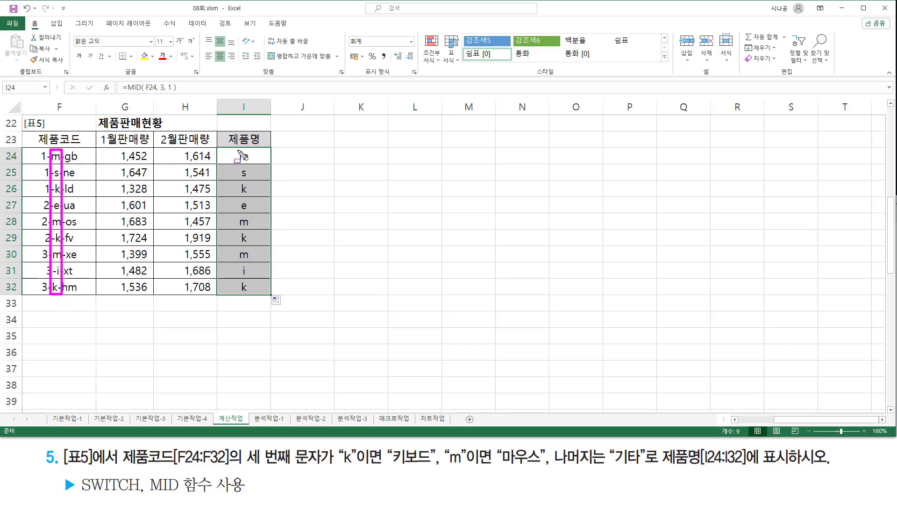
pyautogui.moveTo(237, 150)
pyautogui.mouseDown()
pyautogui.moveTo(240, 287)
pyautogui.moveTo(246, 304)
pyautogui.moveTo(253, 296)
pyautogui.mouseUp()
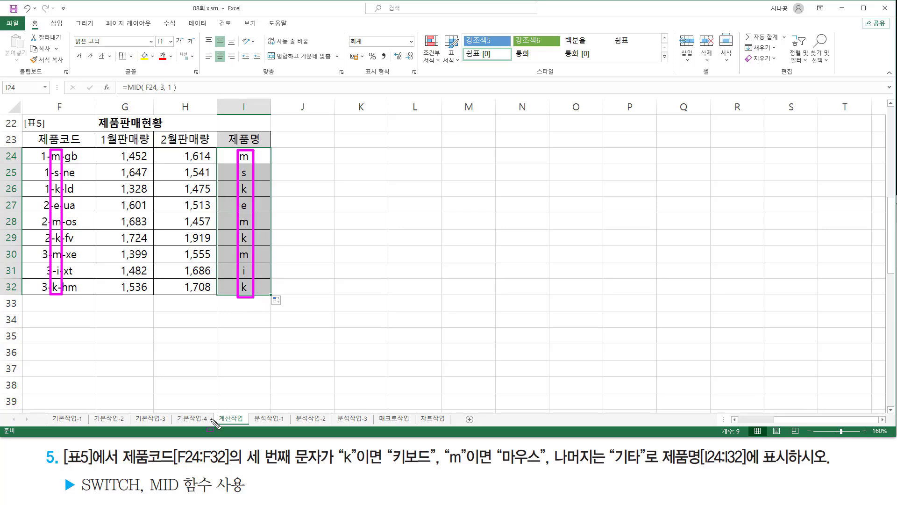
pyautogui.moveTo(340, 466); pyautogui.dragTo(646, 465)
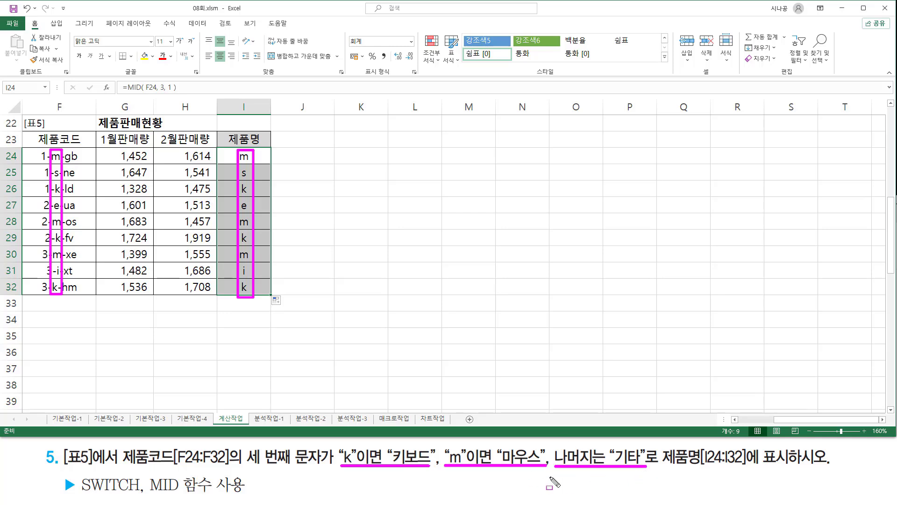
pyautogui.moveTo(76, 473)
pyautogui.mouseDown()
pyautogui.moveTo(94, 493)
pyautogui.moveTo(144, 494)
pyautogui.mouseUp()
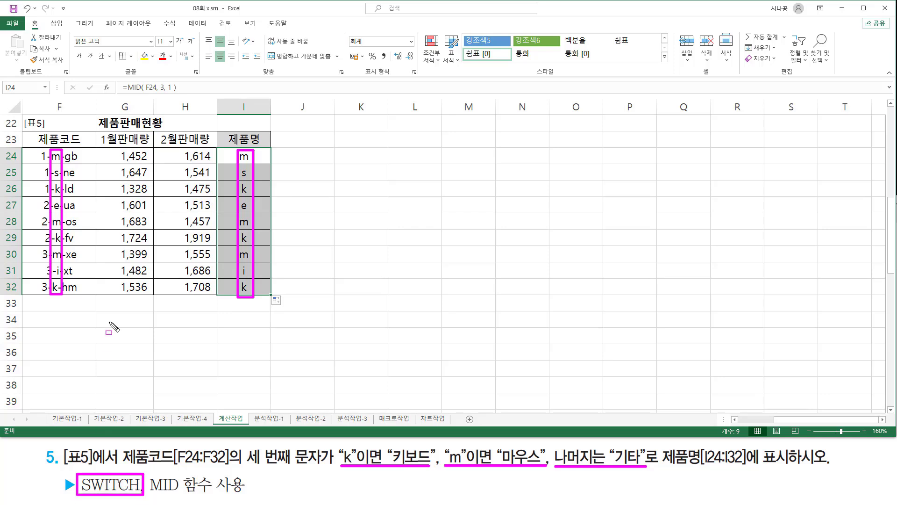
pyautogui.press('Escape')
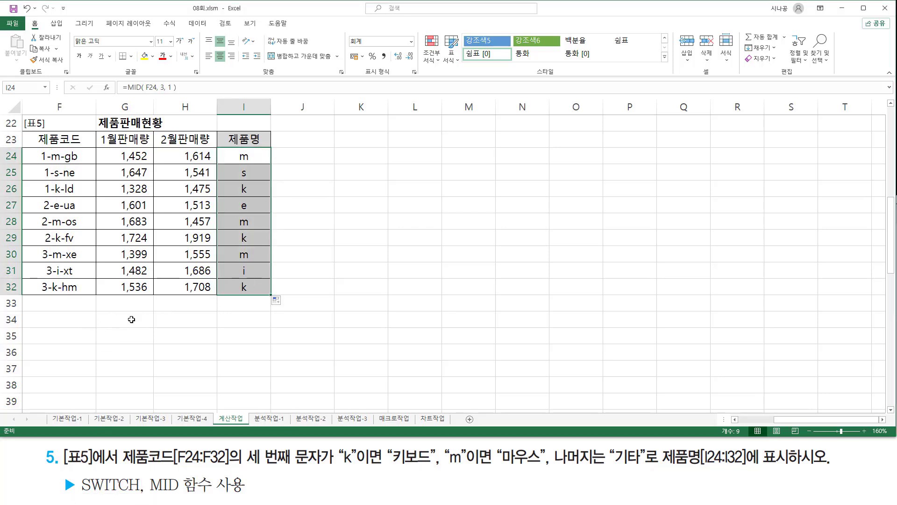
# - Start a SWITCH syntax note in G34 reading switch( 인수, 비교값1, 반환값1,
pyautogui.click(131, 319)
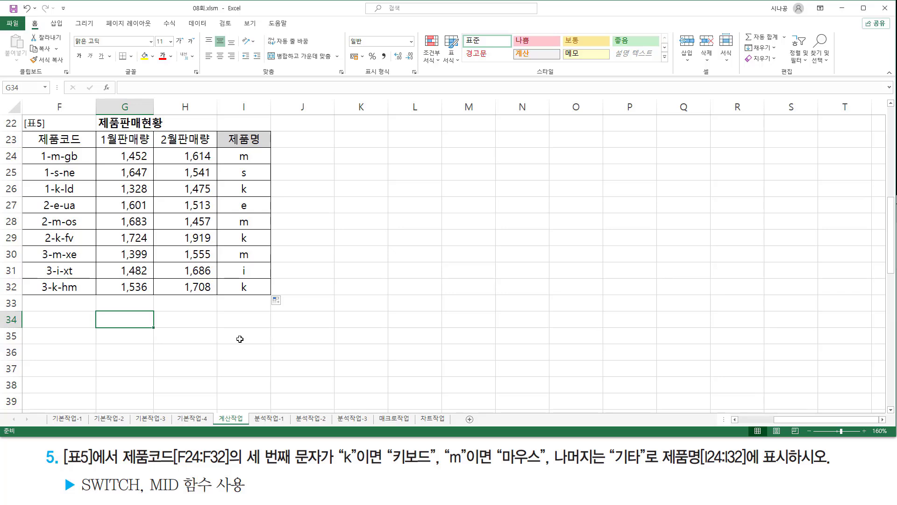
pyautogui.write('wsw')
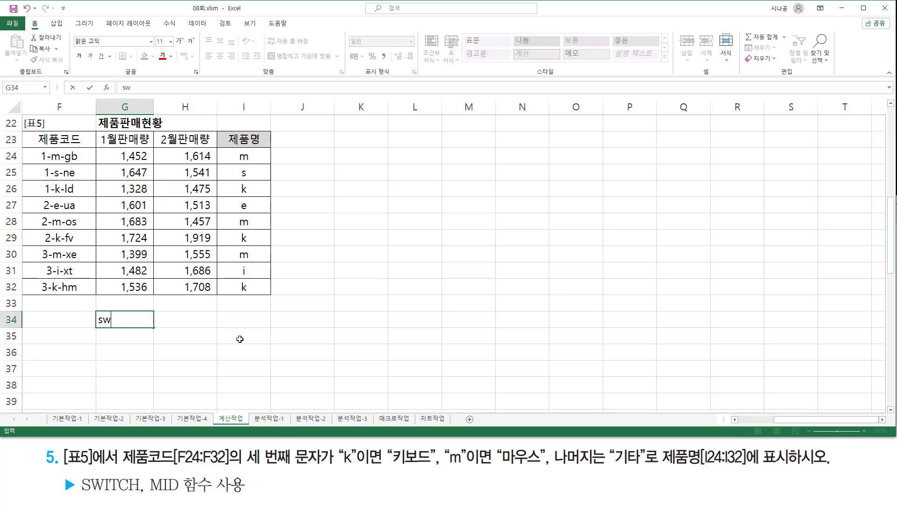
pyautogui.write('itch( 인수, ')
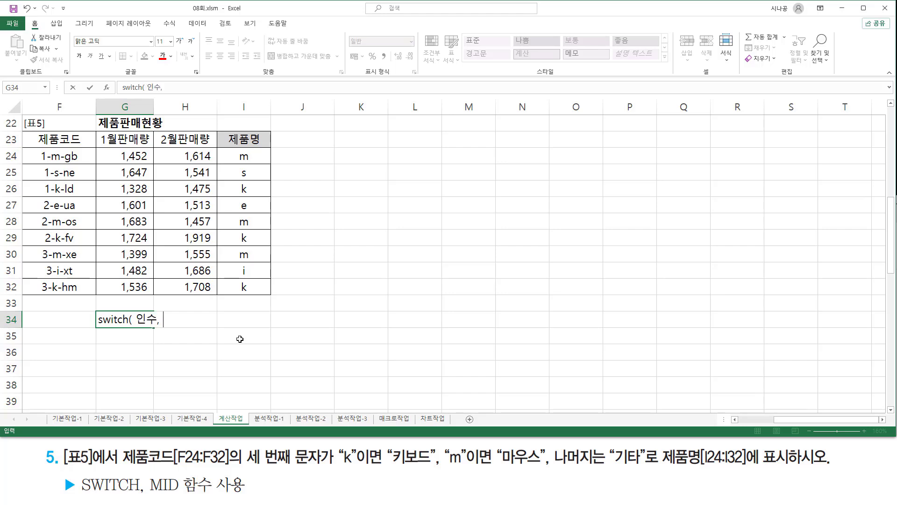
pyautogui.write('비교값1')
pyautogui.write(', 반환값')
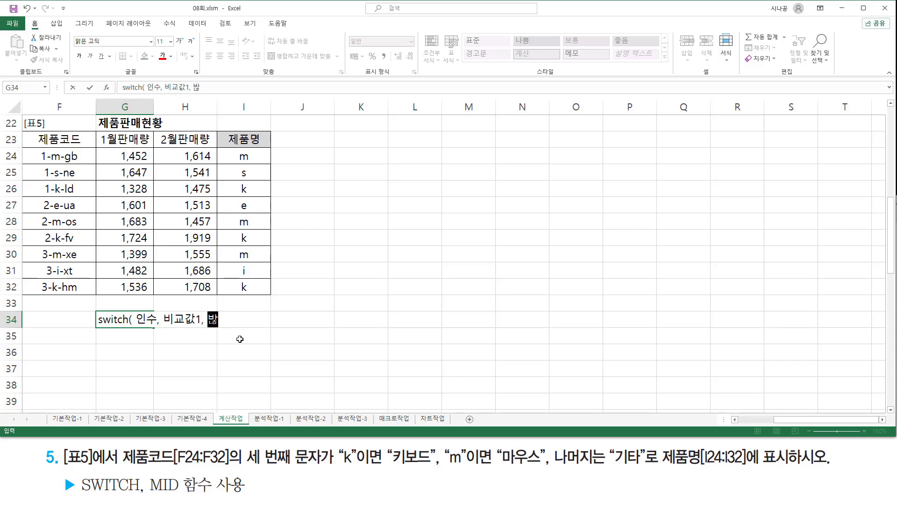
pyautogui.write('1,')
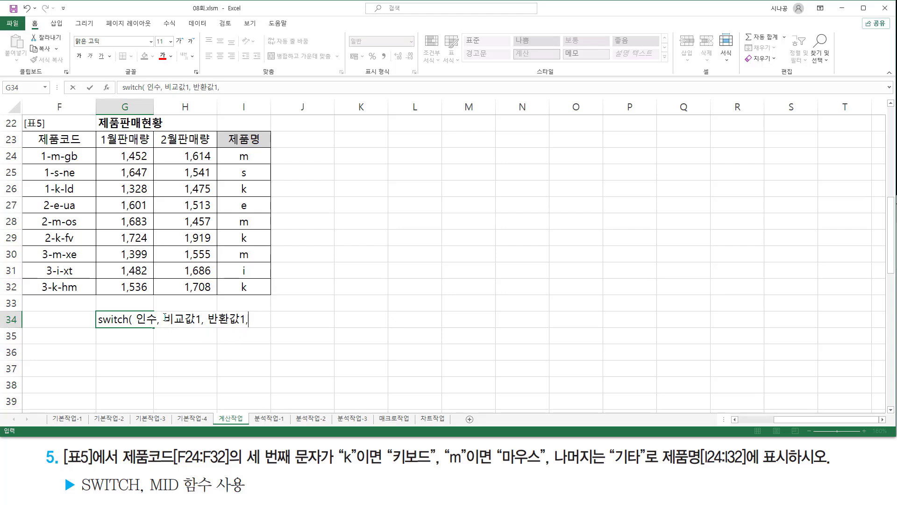
# - Copy the 비교값1, 반환값1 pair twice in the G34 note, numbering the copies 비교값2, 반환값2 and 비교값3, 반환값3
pyautogui.moveTo(164, 319); pyautogui.dragTo(334, 320)
pyautogui.hotkey('ctrl', 'c')
pyautogui.click(265, 319)
pyautogui.hotkey('ctrl', 'v')
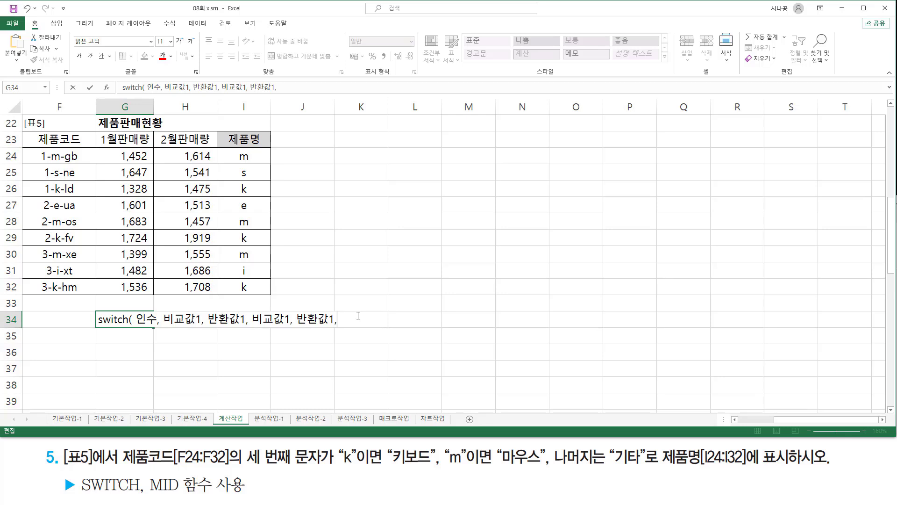
pyautogui.moveTo(287, 319); pyautogui.dragTo(336, 320)
pyautogui.write('2')
pyautogui.write('2')
pyautogui.hotkey('ctrl', 'v')
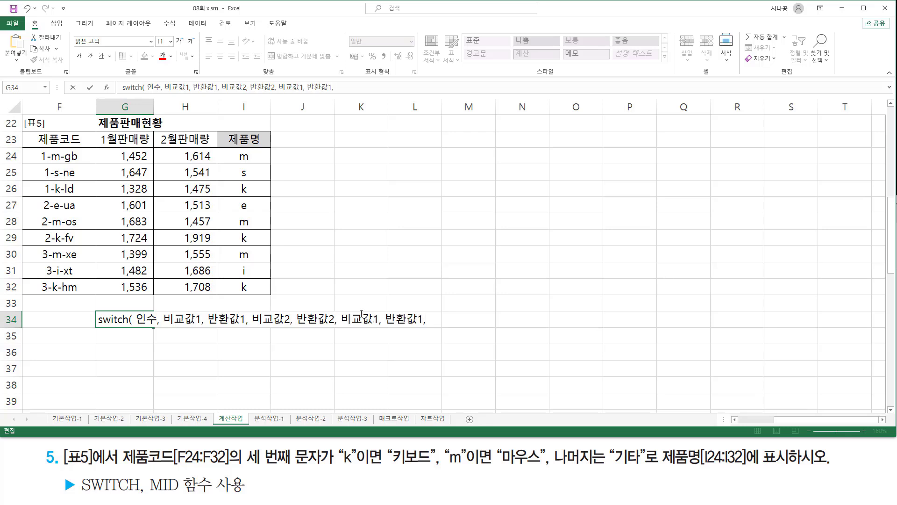
pyautogui.write('3')
pyautogui.moveTo(416, 321); pyautogui.dragTo(422, 321)
pyautogui.write('3')
pyautogui.write('ㅇ')
pyautogui.write('치하는 값')
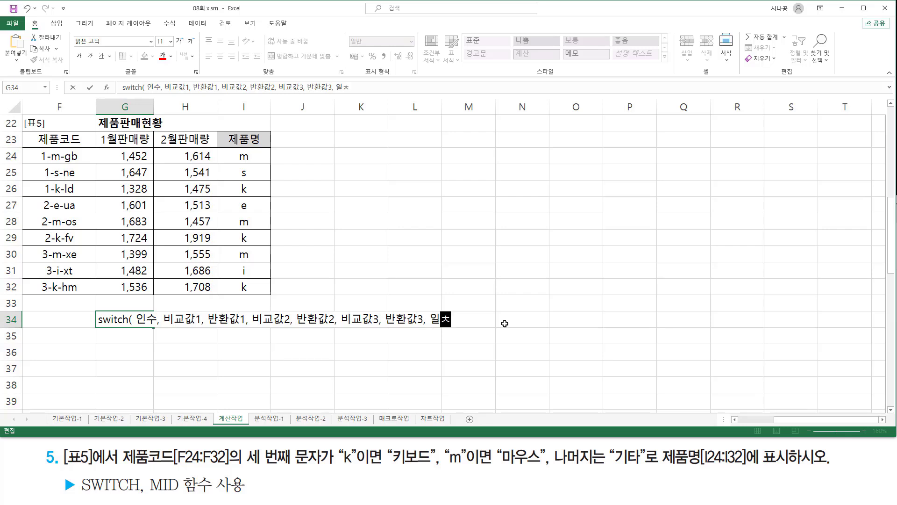
pyautogui.write('이없')
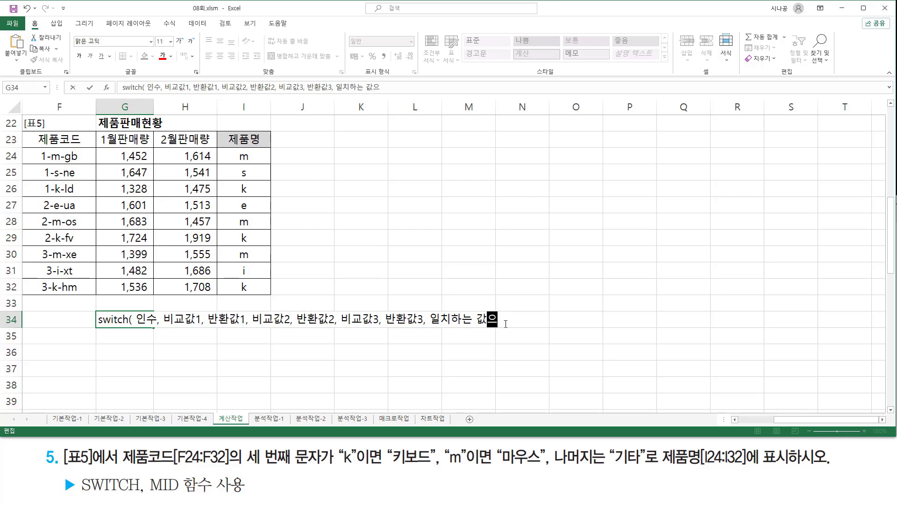
pyautogui.write('을때 반화')
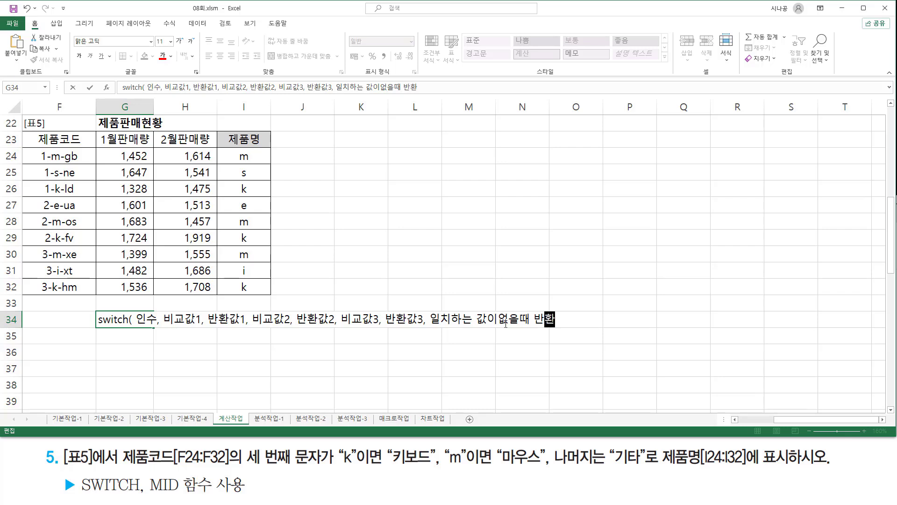
pyautogui.write('값')
# - Finish the G34 syntax note with the last argument 일치하는 값이없을때 반환값 and a closing parenthesis
pyautogui.press('Return')
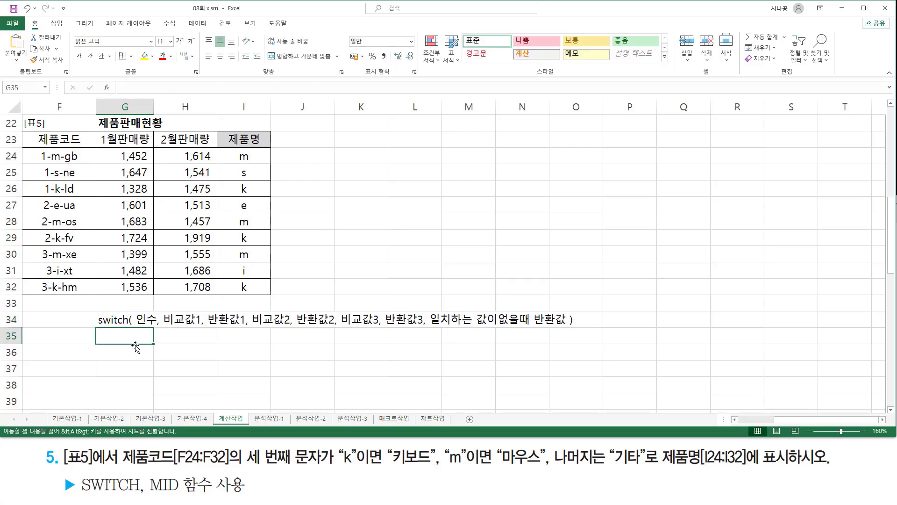
# - Box 인수 and the three 반환값 in the G34 note, underline and check the 비교값 arguments, and underline 일치하는 값이없을때 반환값
pyautogui.hotkey('ctrl', 'alt', 'd')
pyautogui.moveTo(136, 312)
pyautogui.mouseDown()
pyautogui.moveTo(155, 329)
pyautogui.moveTo(243, 328)
pyautogui.mouseUp()
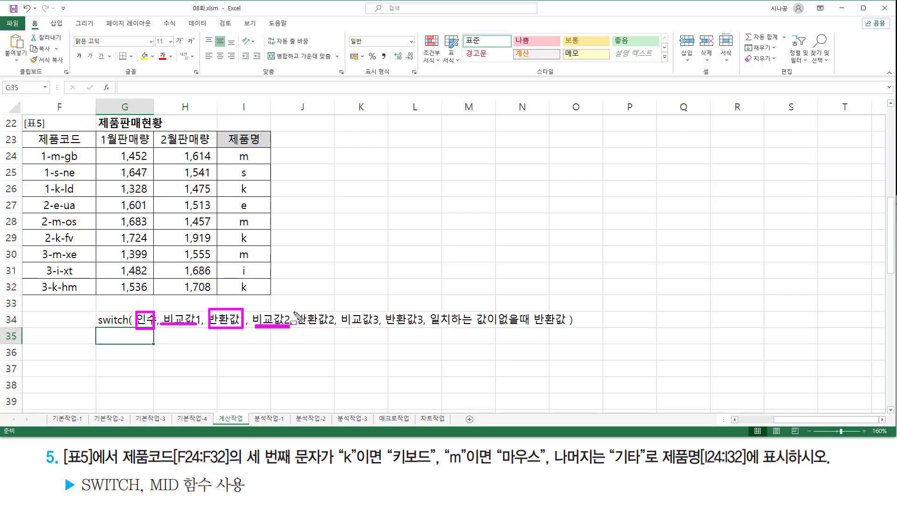
pyautogui.moveTo(294, 311)
pyautogui.mouseDown()
pyautogui.moveTo(335, 331)
pyautogui.moveTo(424, 330)
pyautogui.mouseUp()
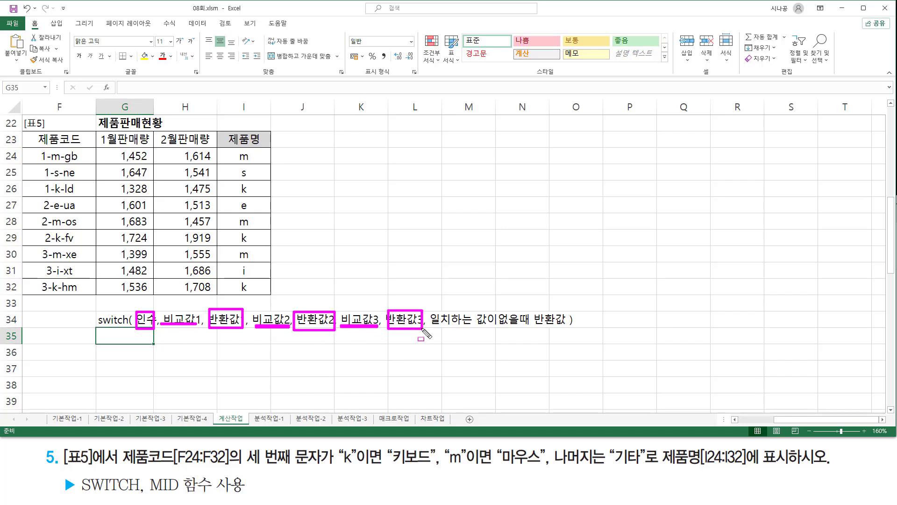
pyautogui.moveTo(145, 304); pyautogui.dragTo(192, 308)
pyautogui.moveTo(262, 309); pyautogui.dragTo(273, 307)
pyautogui.moveTo(351, 309); pyautogui.dragTo(361, 301)
pyautogui.moveTo(430, 328); pyautogui.dragTo(565, 329)
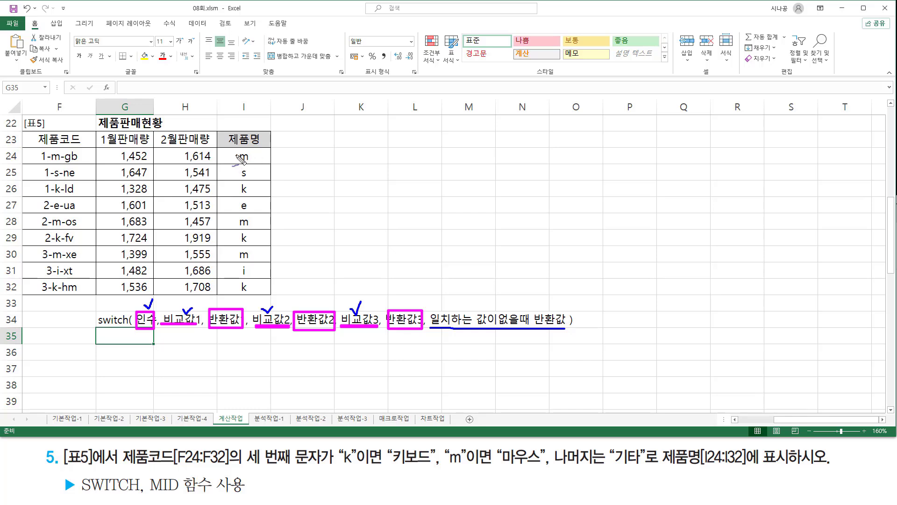
# - Bracket the extracted characters in I24:I32, check "k" and "m" in exercise 5, and clear the marks
pyautogui.moveTo(235, 149)
pyautogui.mouseDown()
pyautogui.moveTo(229, 258)
pyautogui.moveTo(239, 292)
pyautogui.mouseUp()
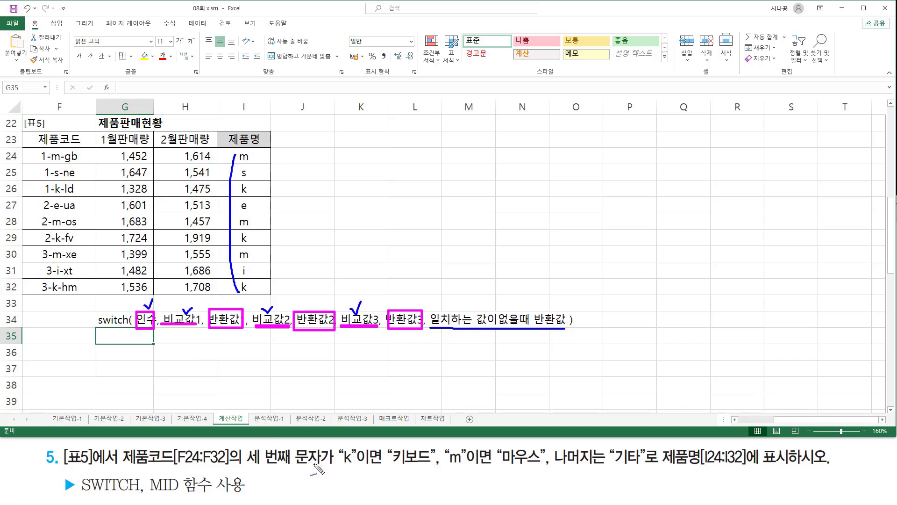
pyautogui.moveTo(349, 444); pyautogui.dragTo(361, 442)
pyautogui.moveTo(457, 446); pyautogui.dragTo(468, 445)
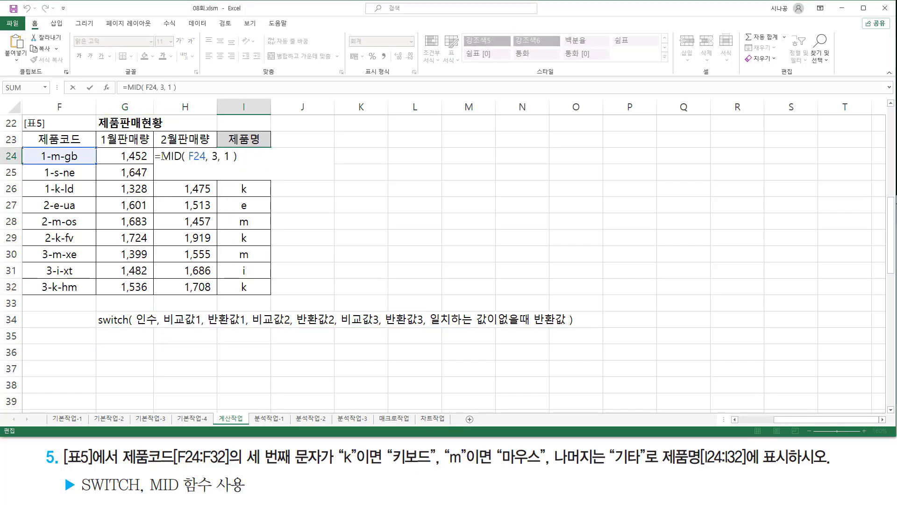
# - Wrap I24's MID( F24, 3, 1 ) expression in a SWITCH function as its first argument
pyautogui.moveTo(162, 156); pyautogui.dragTo(294, 157)
pyautogui.hotkey('ctrl', 'c')
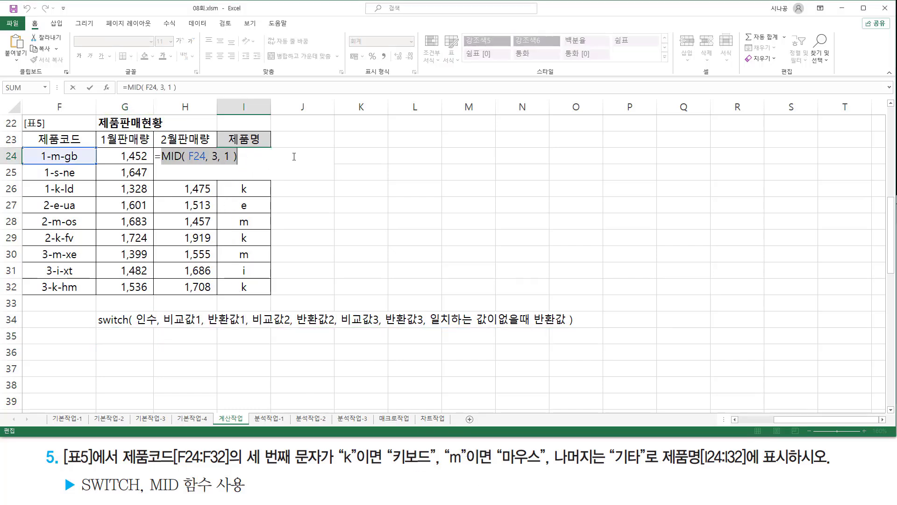
pyautogui.press('BackSpace')
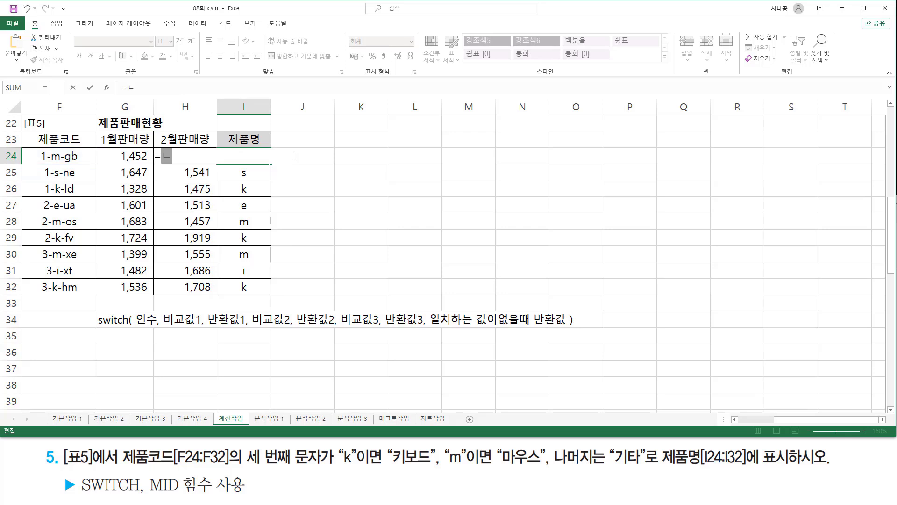
pyautogui.write('switc')
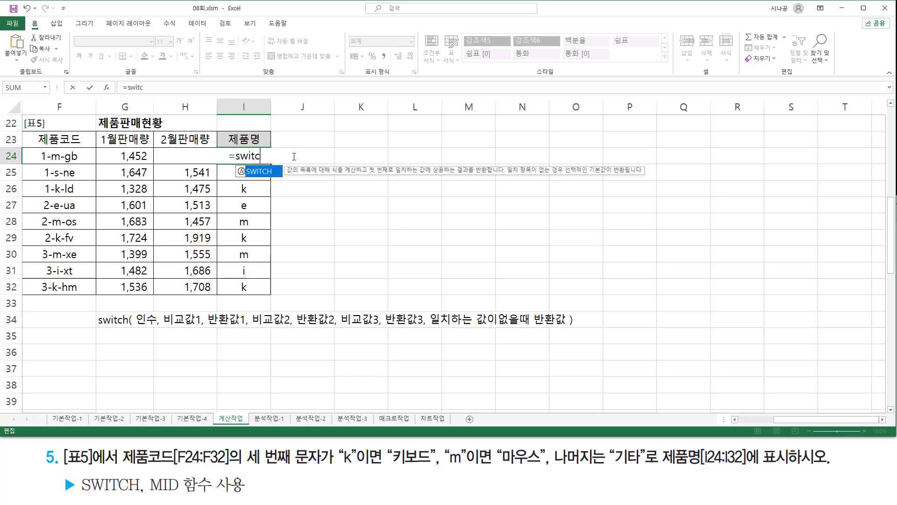
pyautogui.press('Tab')
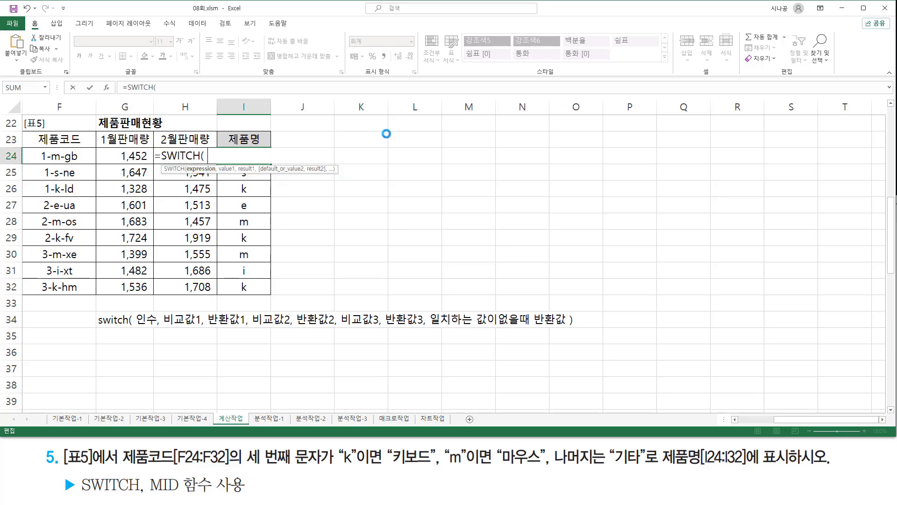
pyautogui.hotkey('ctrl', 'v')
pyautogui.moveTo(285, 157); pyautogui.dragTo(213, 157)
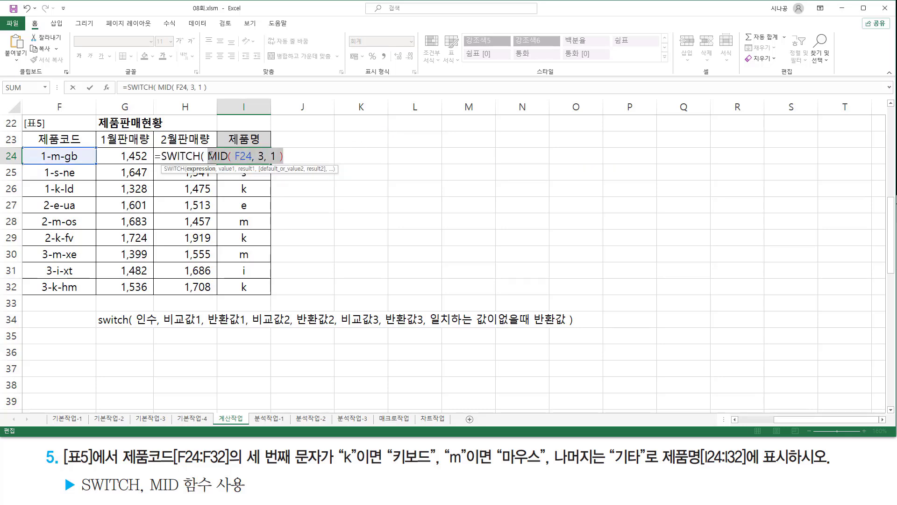
pyautogui.click(209, 157)
pyautogui.click(296, 156)
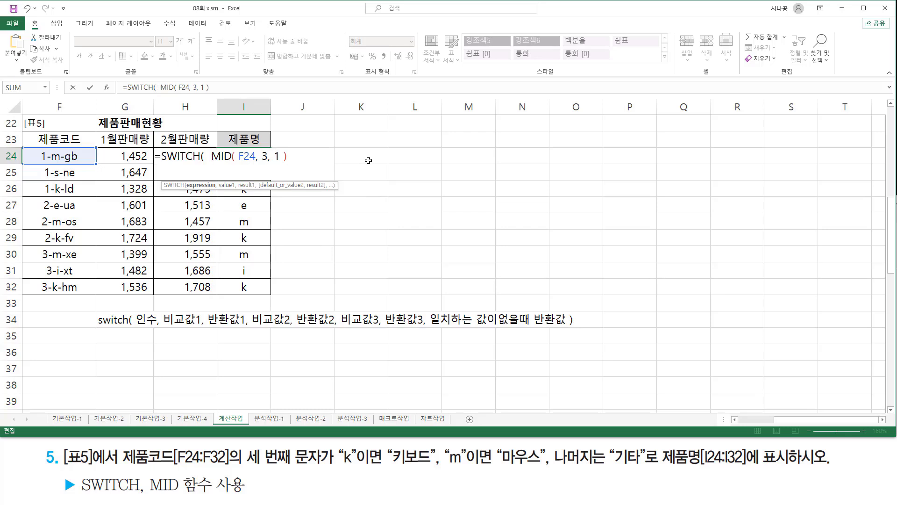
# - Add the first comparison pair to I24's SWITCH formula, returning "키보드" for "k"
pyautogui.write(', ')
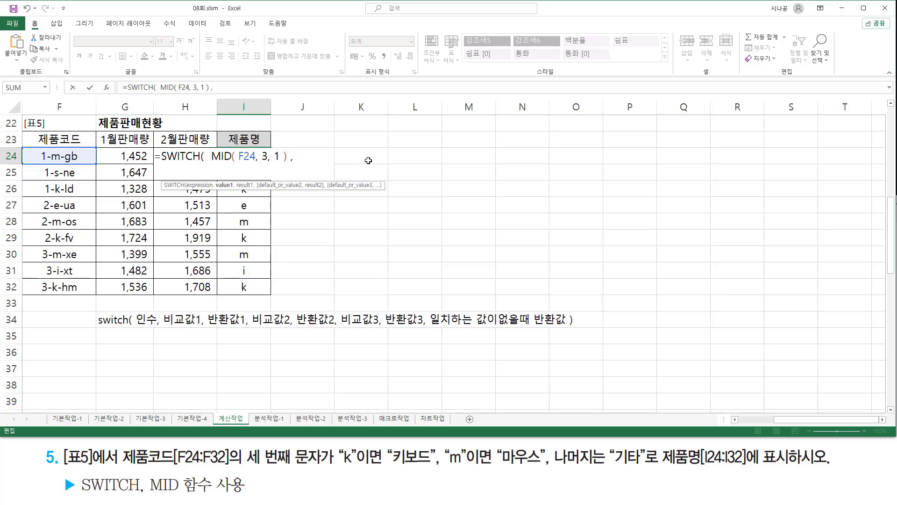
pyautogui.write('"k')
pyautogui.write(', ')
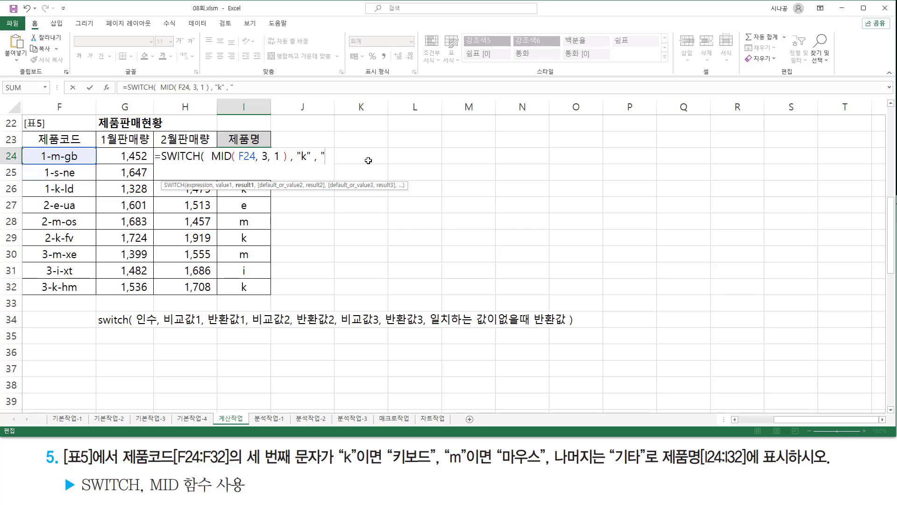
pyautogui.write('키보드')
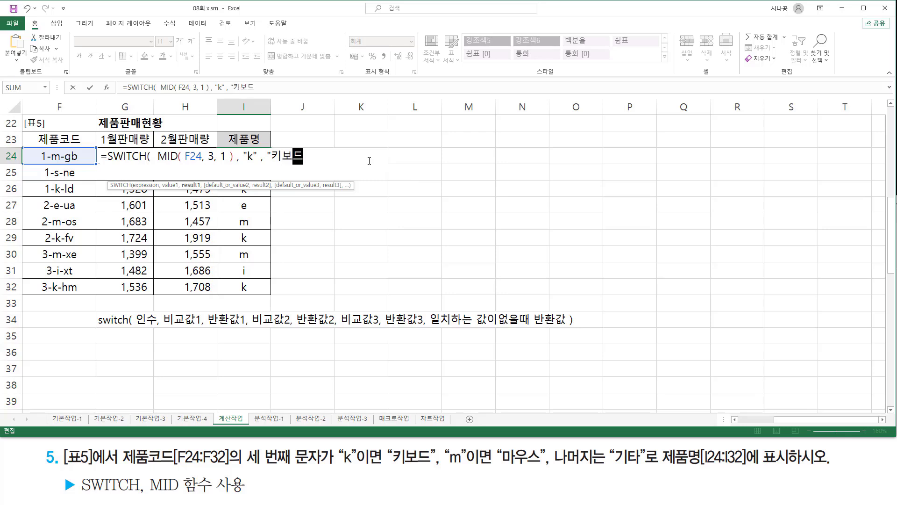
pyautogui.write('",')
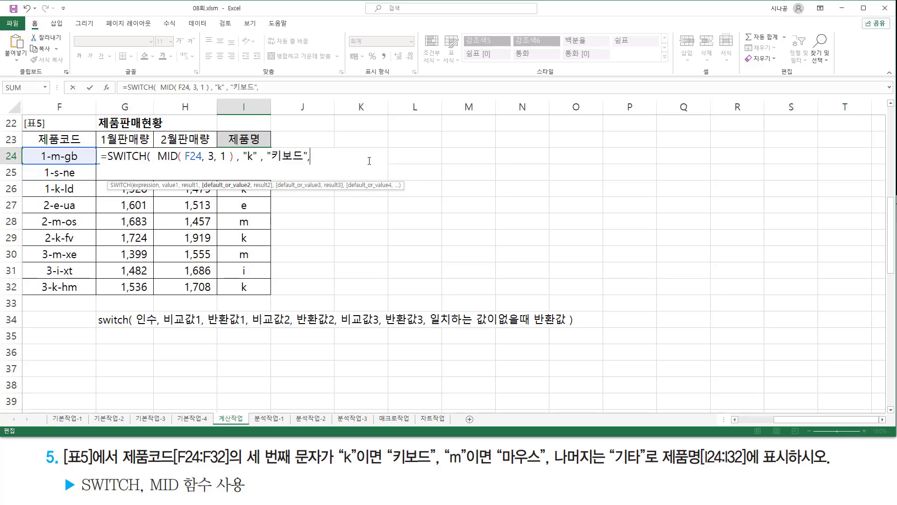
pyautogui.write(' "m" ,')
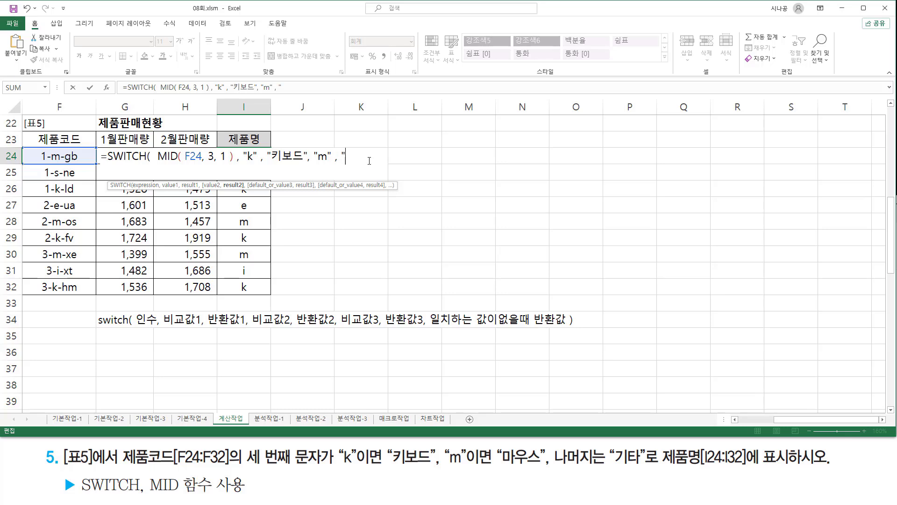
pyautogui.write('skdn')
# - Add the second comparison pair to I24's SWITCH formula, returning "마우스" for "m"
pyautogui.press('BackSpace')
pyautogui.press('BackSpace')
pyautogui.press('BackSpace')
pyautogui.press('BackSpace')
pyautogui.write('마우스" ')
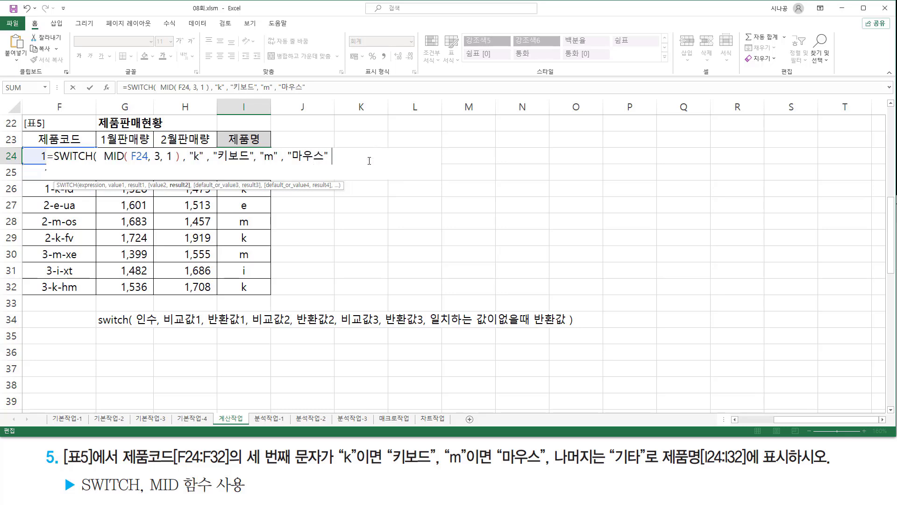
pyautogui.write(',')
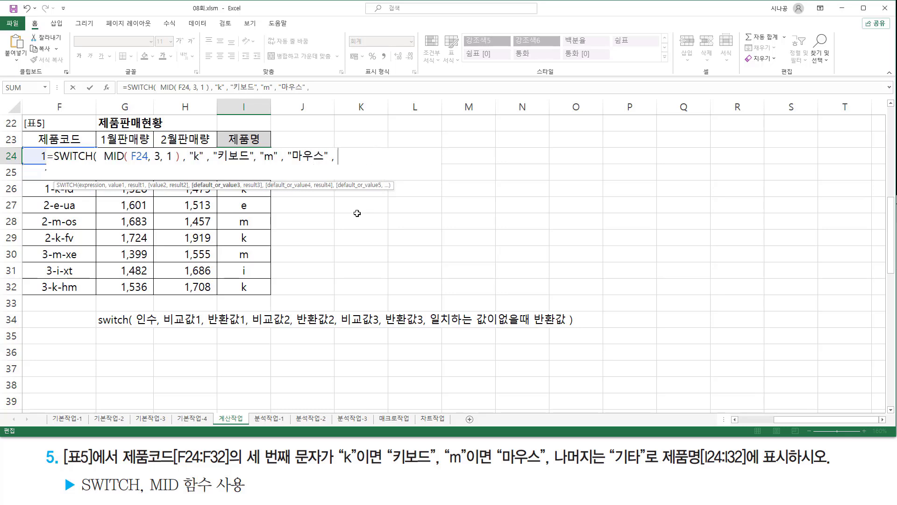
# - Mark "k"이면, "m"이면, 나머지는 and "기타" in exercise 5, box the G34 note's last argument, and clear the marks
pyautogui.moveTo(337, 468); pyautogui.dragTo(373, 468)
pyautogui.moveTo(445, 468); pyautogui.dragTo(479, 469)
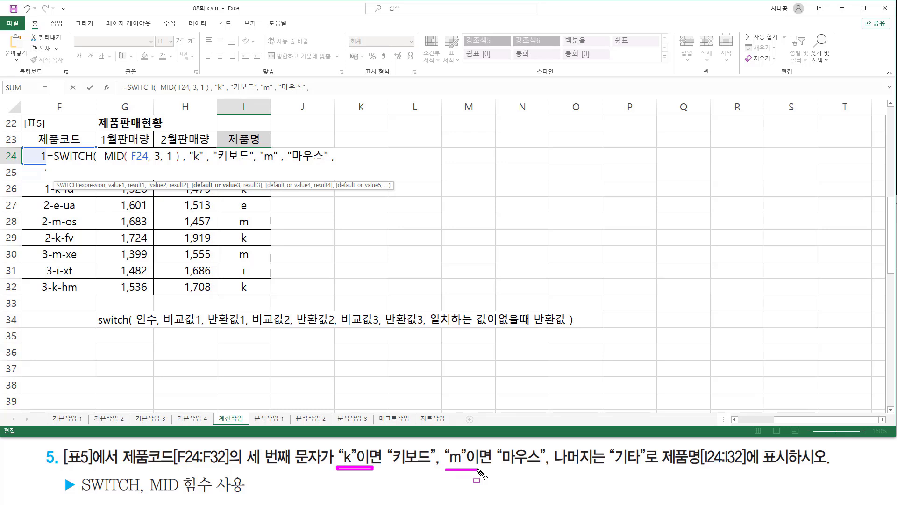
pyautogui.moveTo(554, 442)
pyautogui.mouseDown()
pyautogui.moveTo(567, 465)
pyautogui.moveTo(606, 473)
pyautogui.mouseUp()
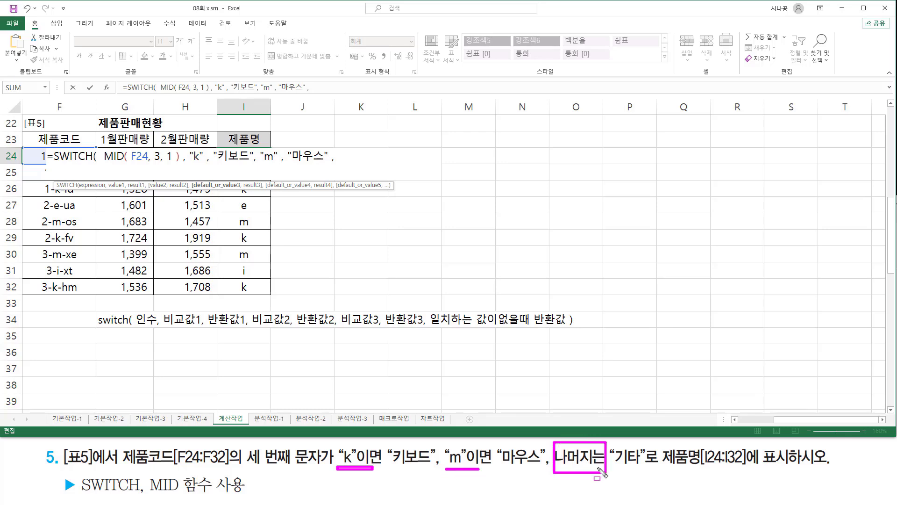
pyautogui.moveTo(428, 329)
pyautogui.mouseDown()
pyautogui.moveTo(574, 330)
pyautogui.moveTo(570, 310)
pyautogui.mouseUp()
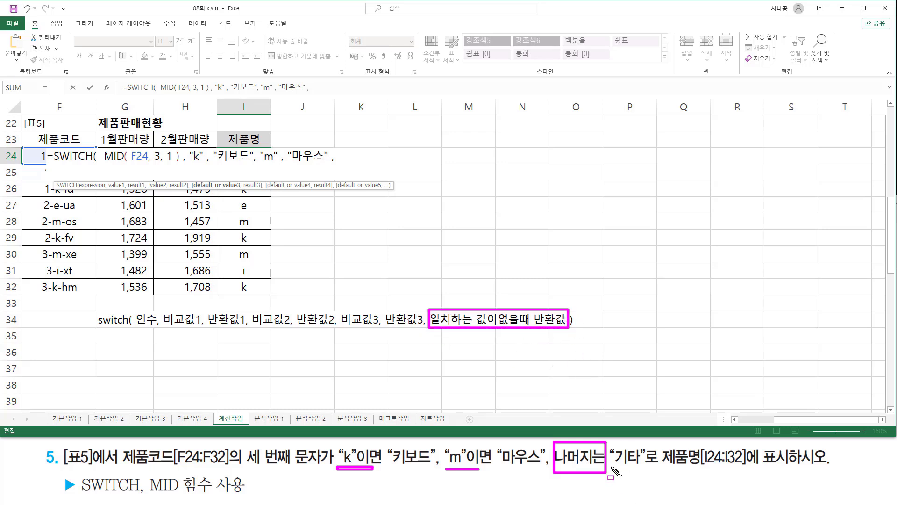
pyautogui.moveTo(611, 467); pyautogui.dragTo(659, 467)
pyautogui.press('Escape')
# - Finish I24's SWITCH formula with "기타" as the no-match value and fill it down through I32
pyautogui.click(355, 157)
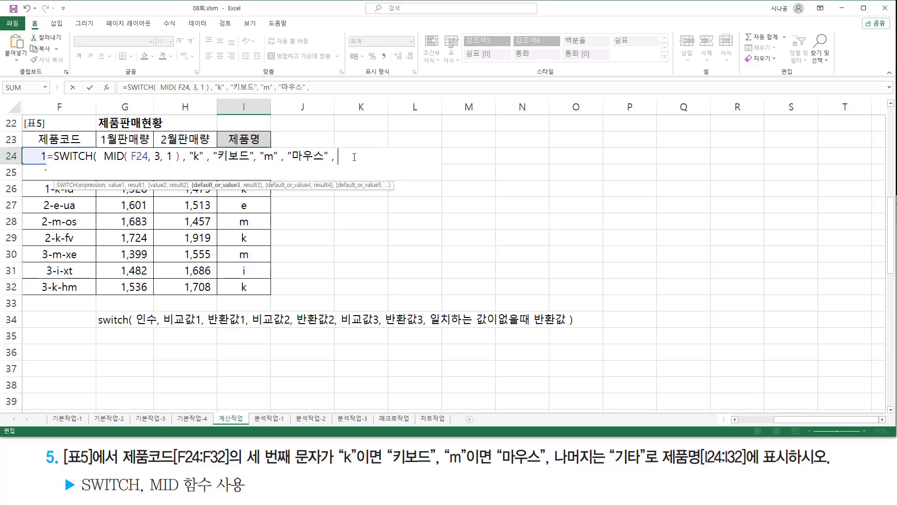
pyautogui.write('"기타"  )')
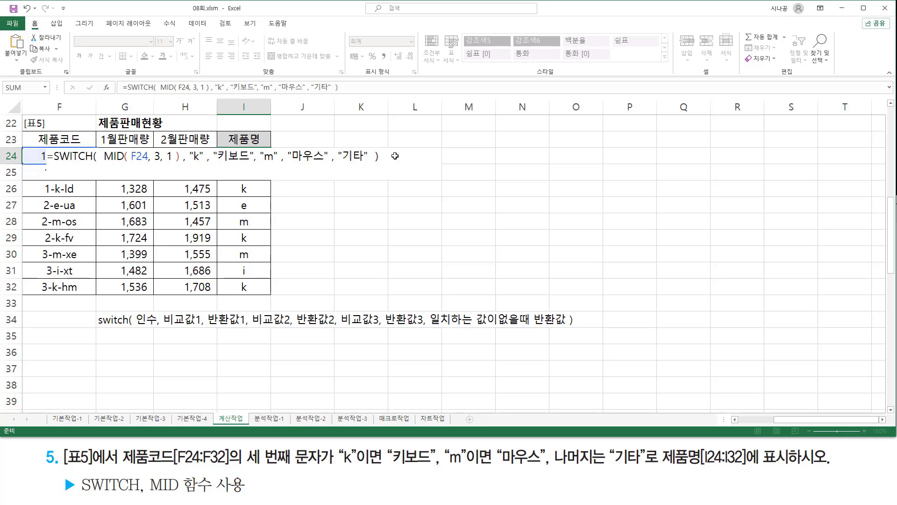
pyautogui.press('Return')
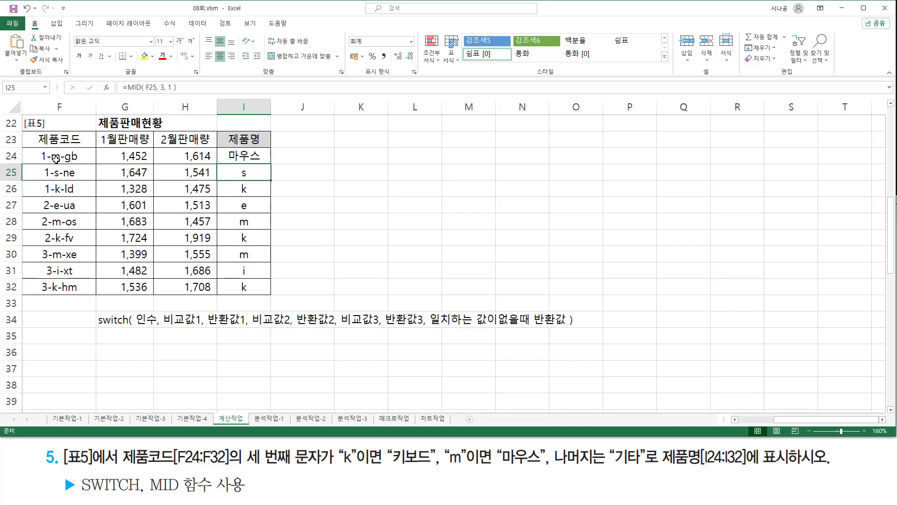
pyautogui.click(267, 159)
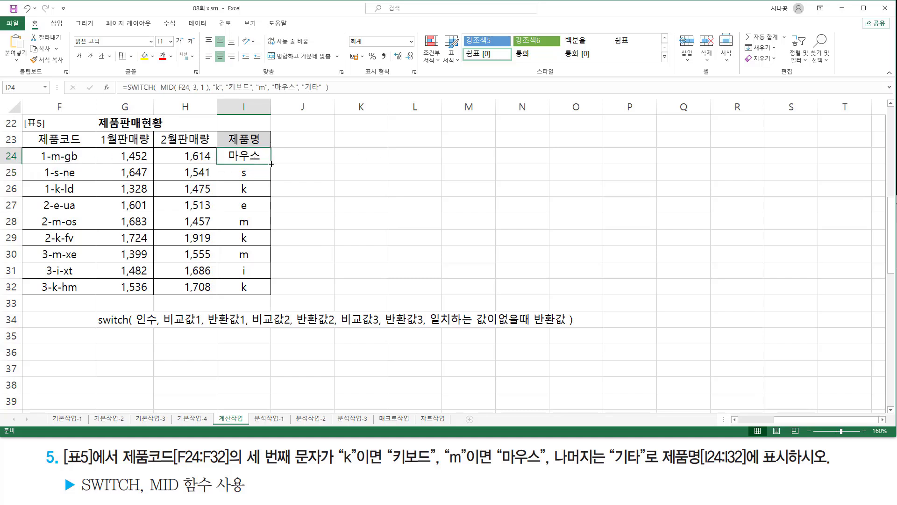
pyautogui.moveTo(271, 164); pyautogui.dragTo(270, 294)
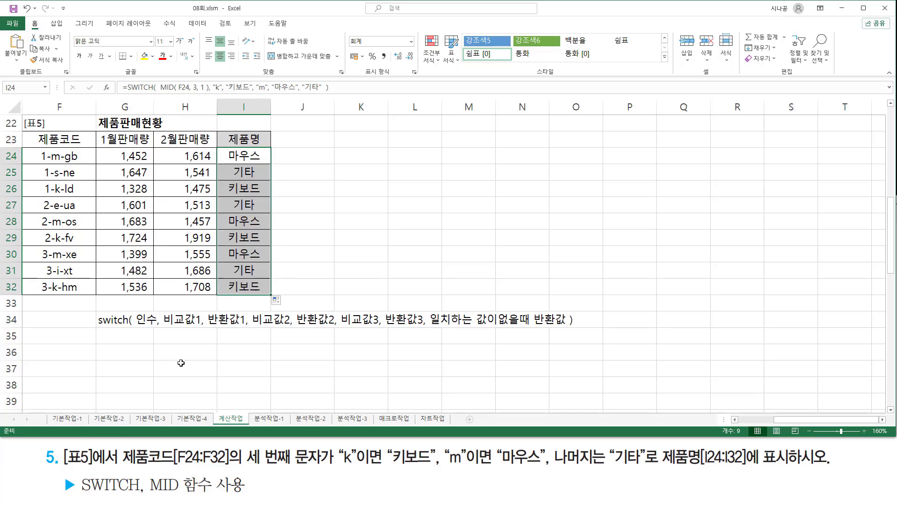
# - Paste the completed SWITCH formula as text into G36 and colour it red
pyautogui.click(139, 347)
pyautogui.write('\'=SWITCH( MID( F24, 3, 1 ) , "k" , "키보드", "m" , "마우스" , "기타" )')
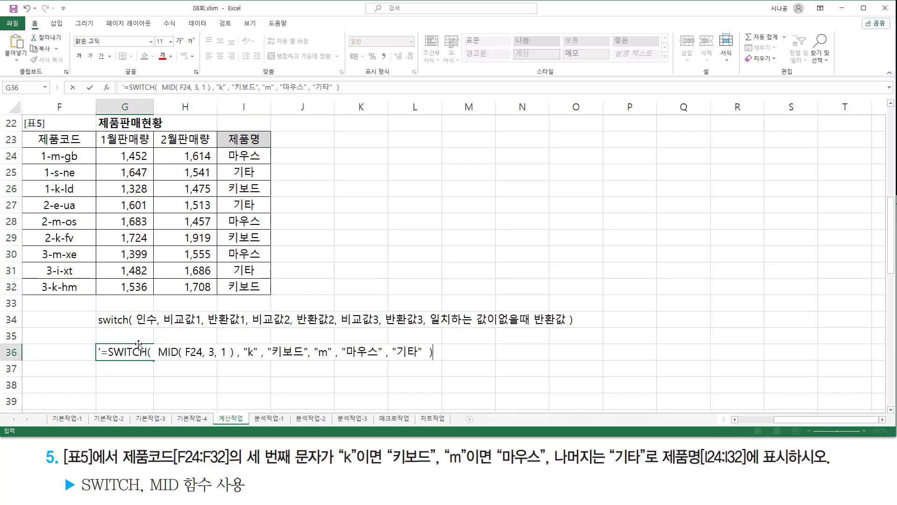
pyautogui.click(163, 55)
pyautogui.click(405, 189)
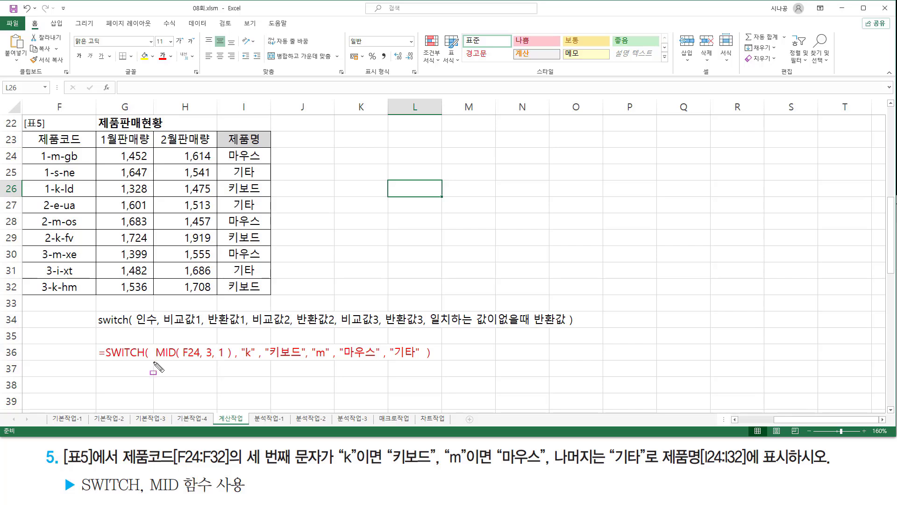
# - Box the MID part of the G36 formula text, underline and check its comparison and return values, and clear the marks
pyautogui.moveTo(155, 343)
pyautogui.mouseDown()
pyautogui.moveTo(175, 360)
pyautogui.moveTo(379, 359)
pyautogui.mouseUp()
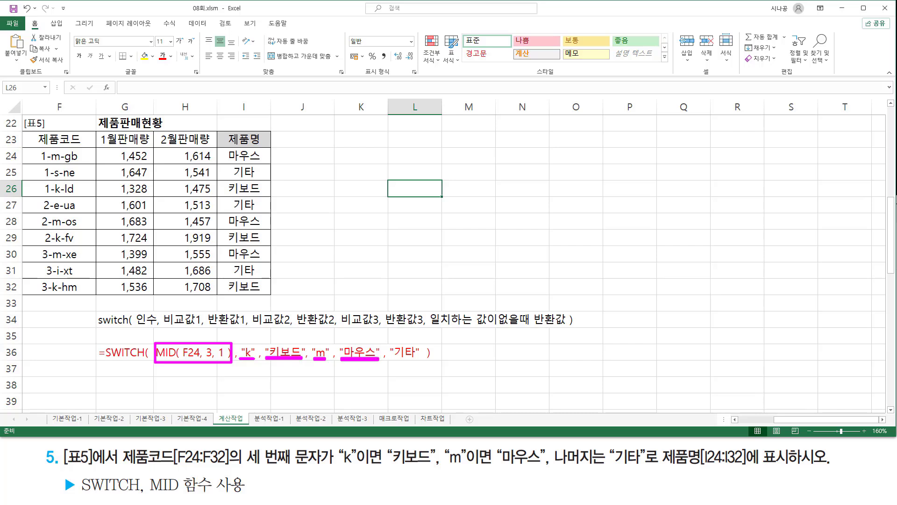
pyautogui.moveTo(242, 341); pyautogui.dragTo(262, 335)
pyautogui.moveTo(319, 341); pyautogui.dragTo(334, 335)
pyautogui.moveTo(390, 359); pyautogui.dragTo(423, 359)
pyautogui.press('Escape')
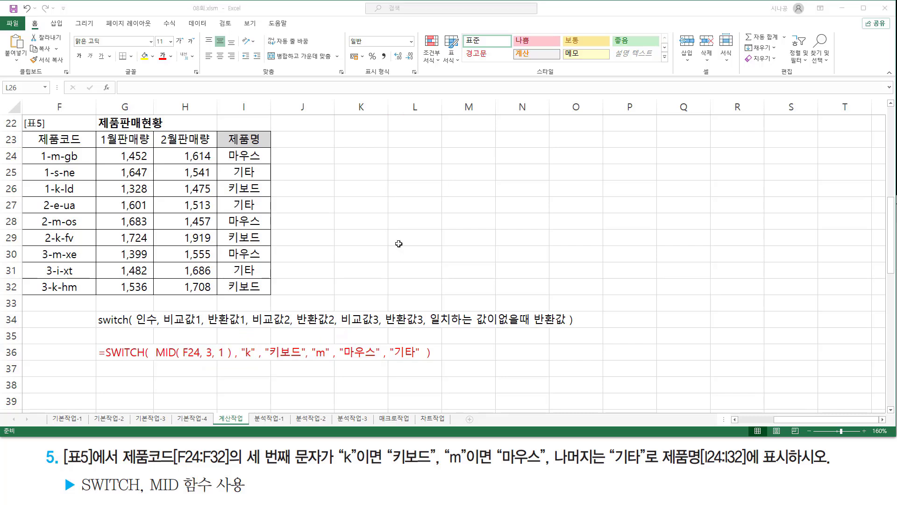
pyautogui.click(396, 243)
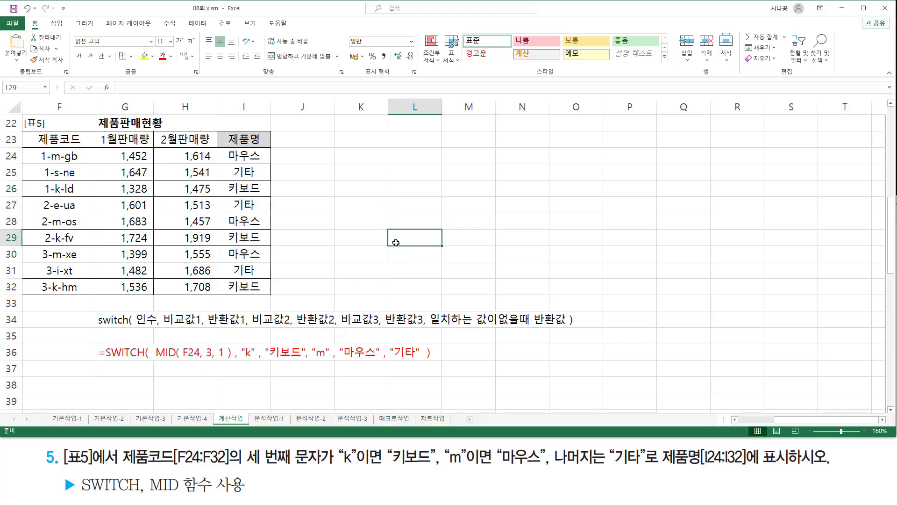